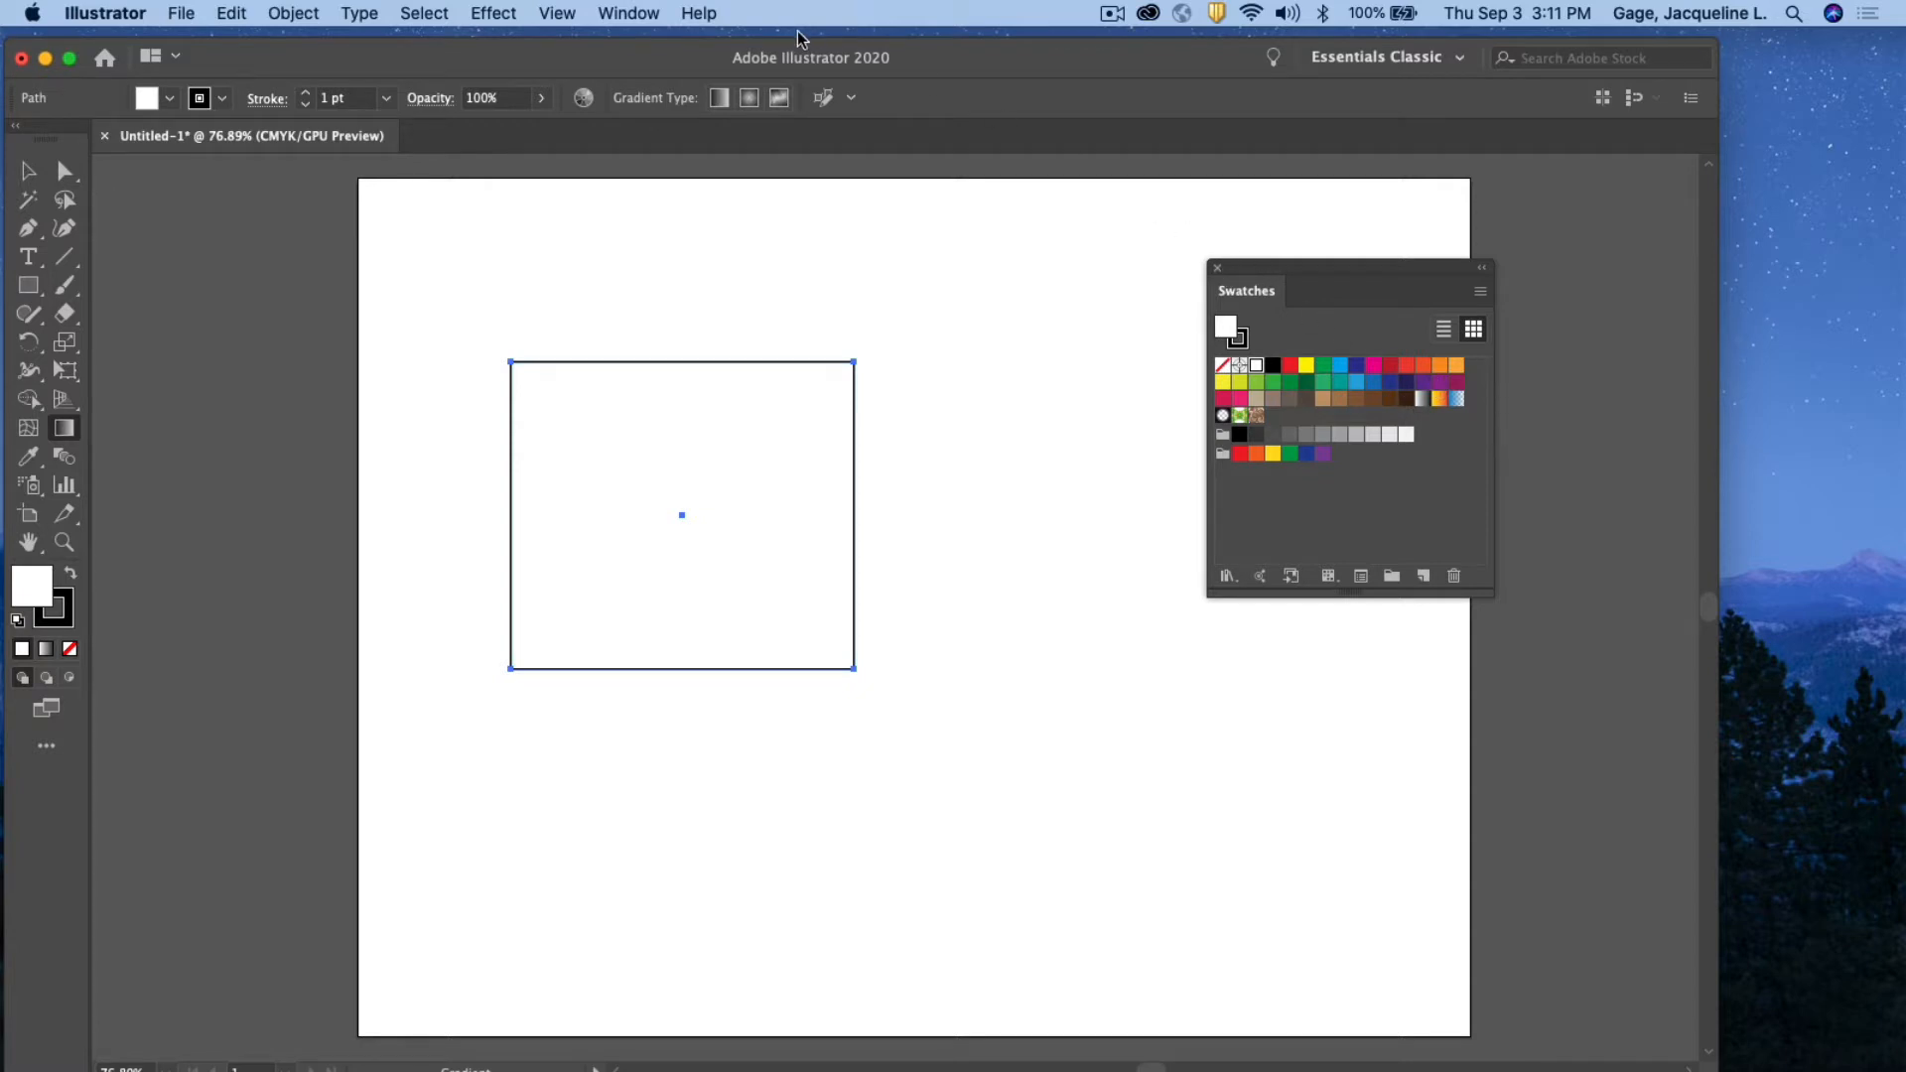
Fill the square with the yellow-to-red linear gradient swatch and move the Swatches panel below the square's level, clear of the work area
{"action": "left_click", "coordinate": [629, 13]}
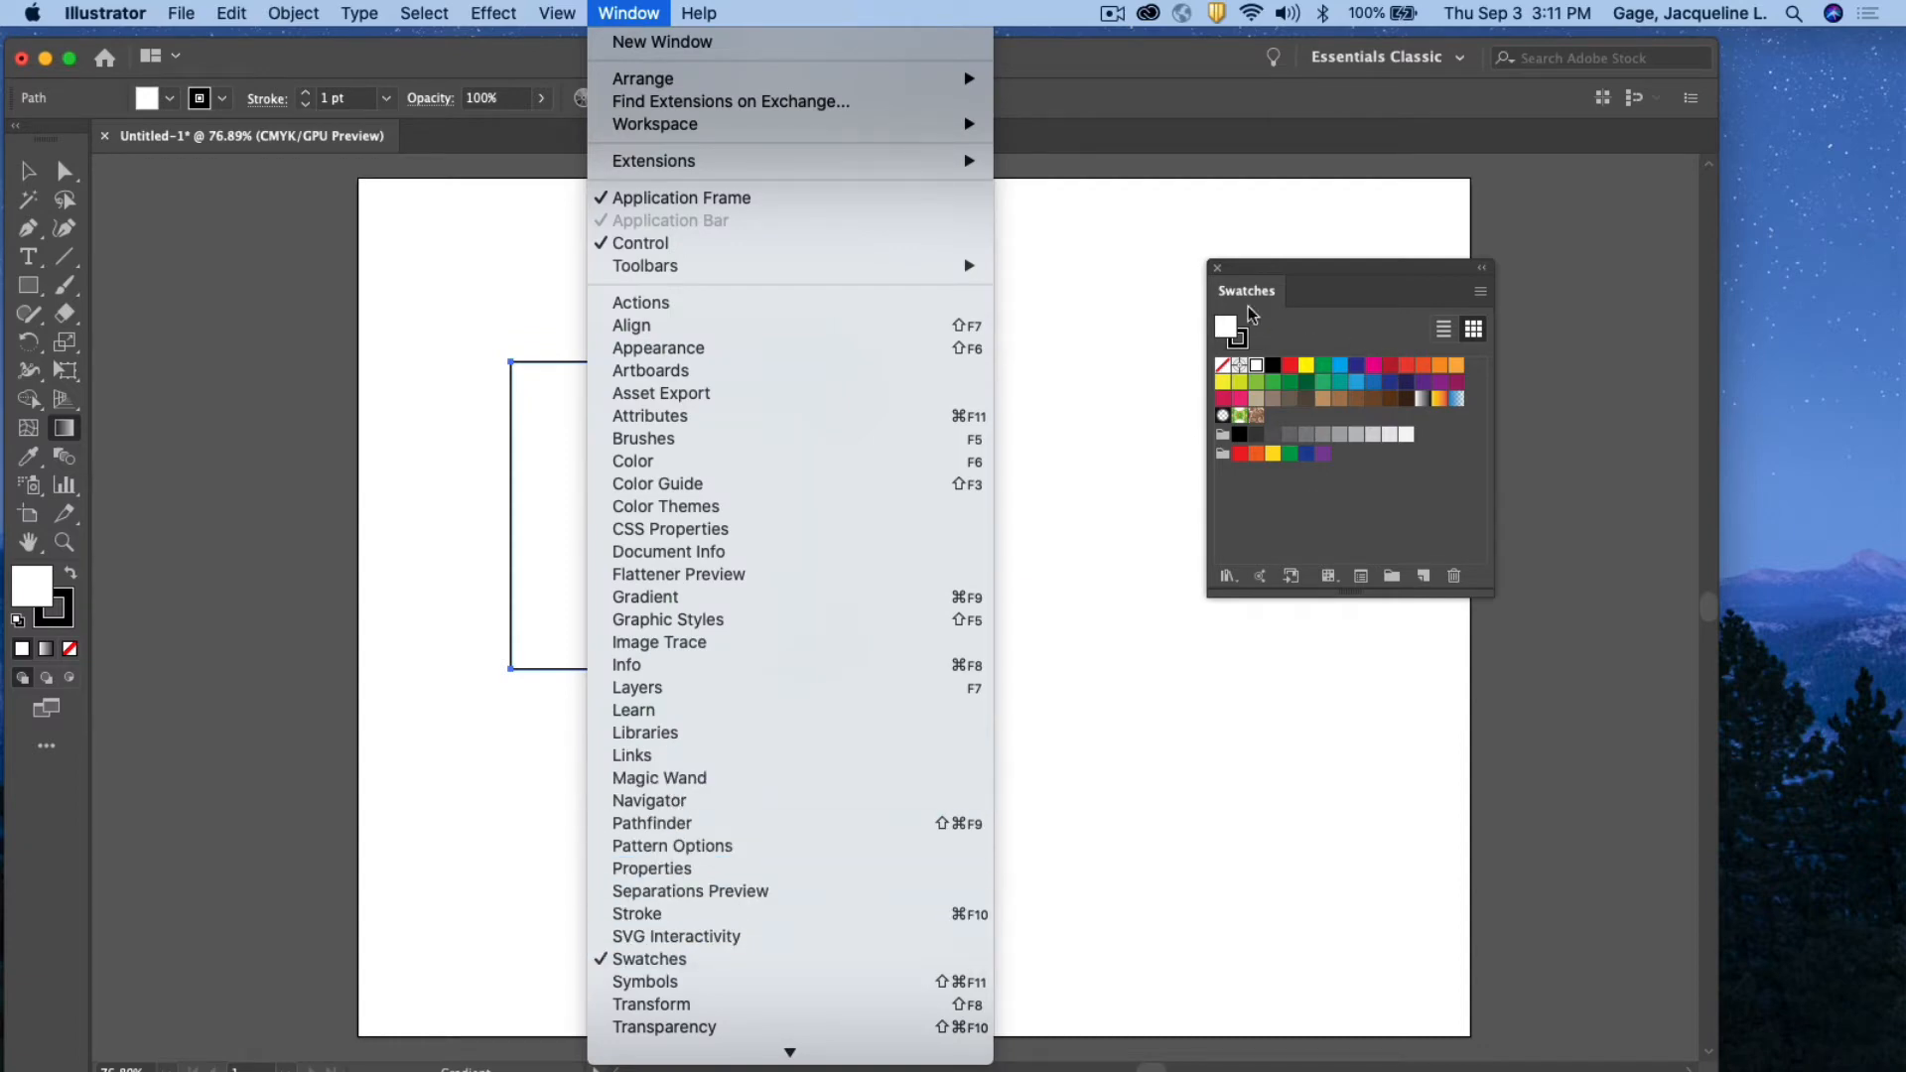
{"action": "left_click", "coordinate": [1284, 271]}
{"action": "left_click_drag", "start_coordinate": [1275, 266], "coordinate": [1166, 246]}
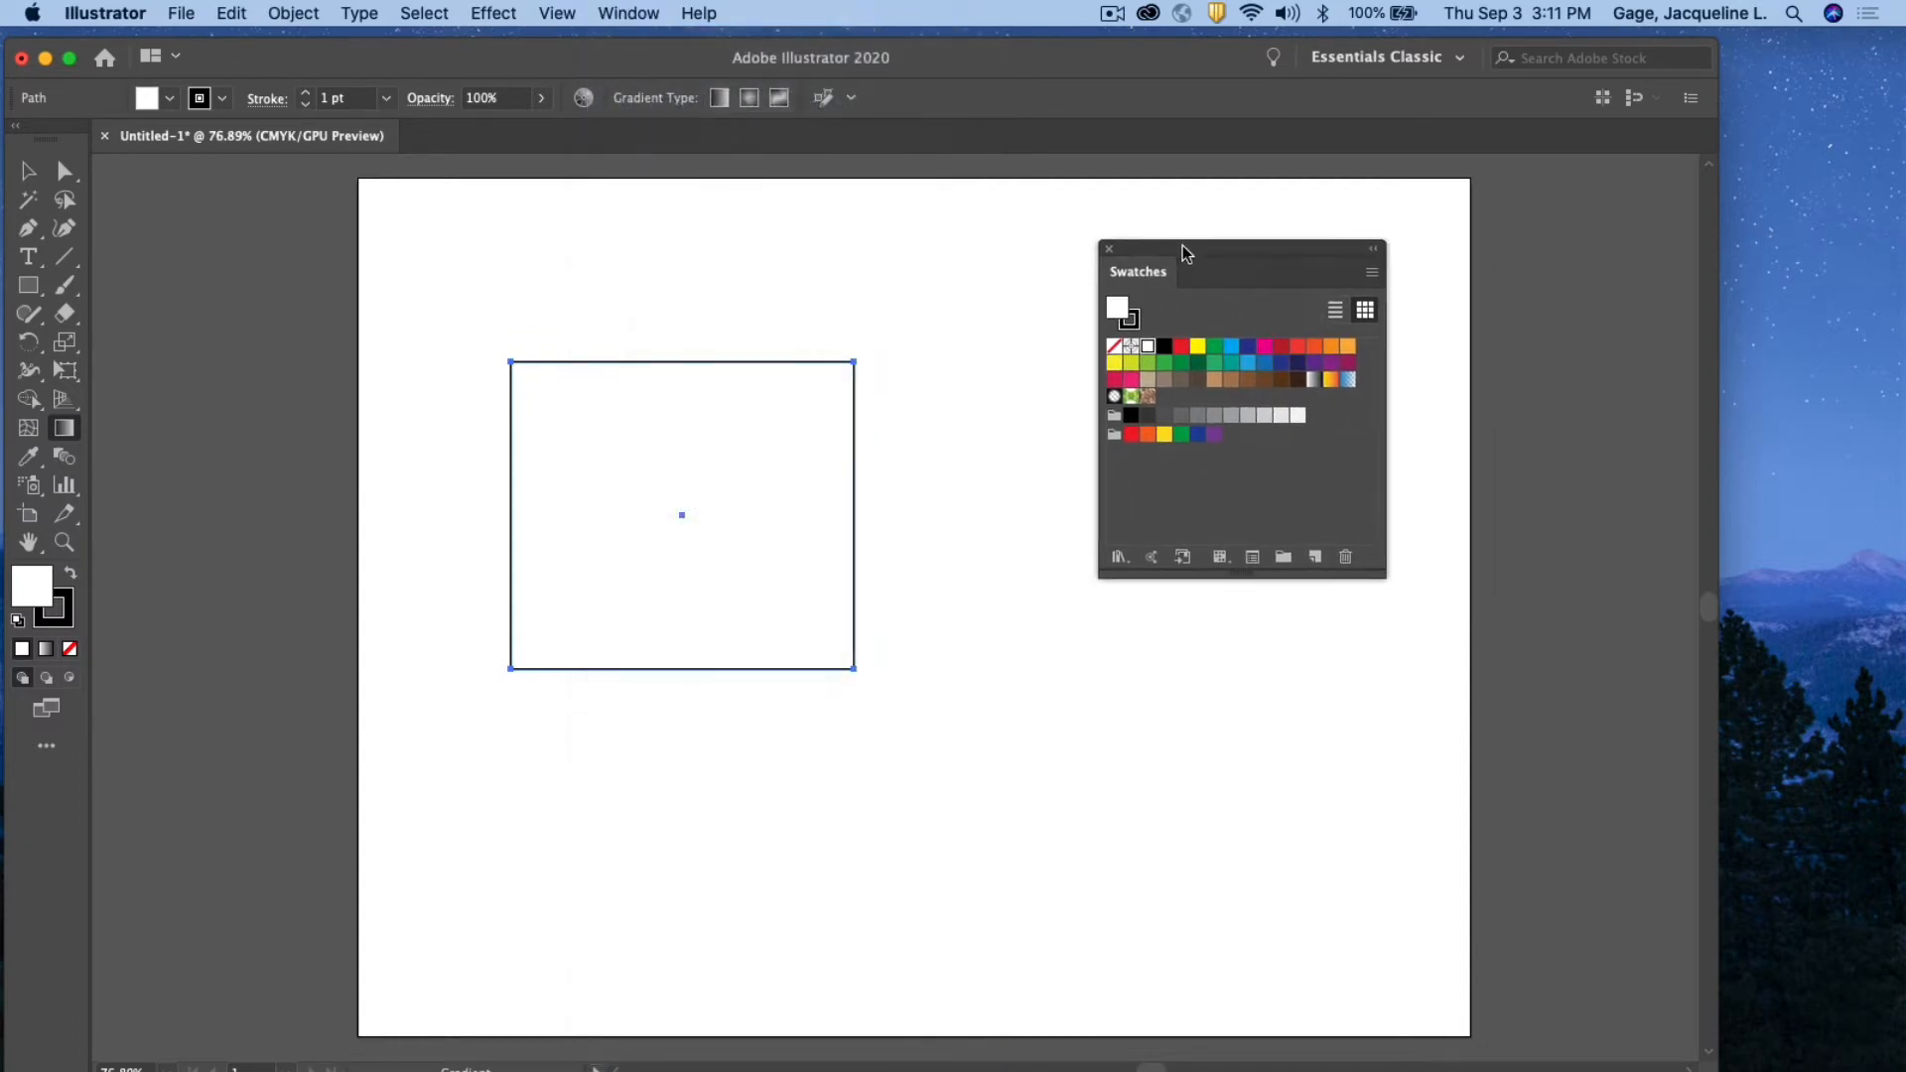
{"action": "left_click", "coordinate": [1331, 380]}
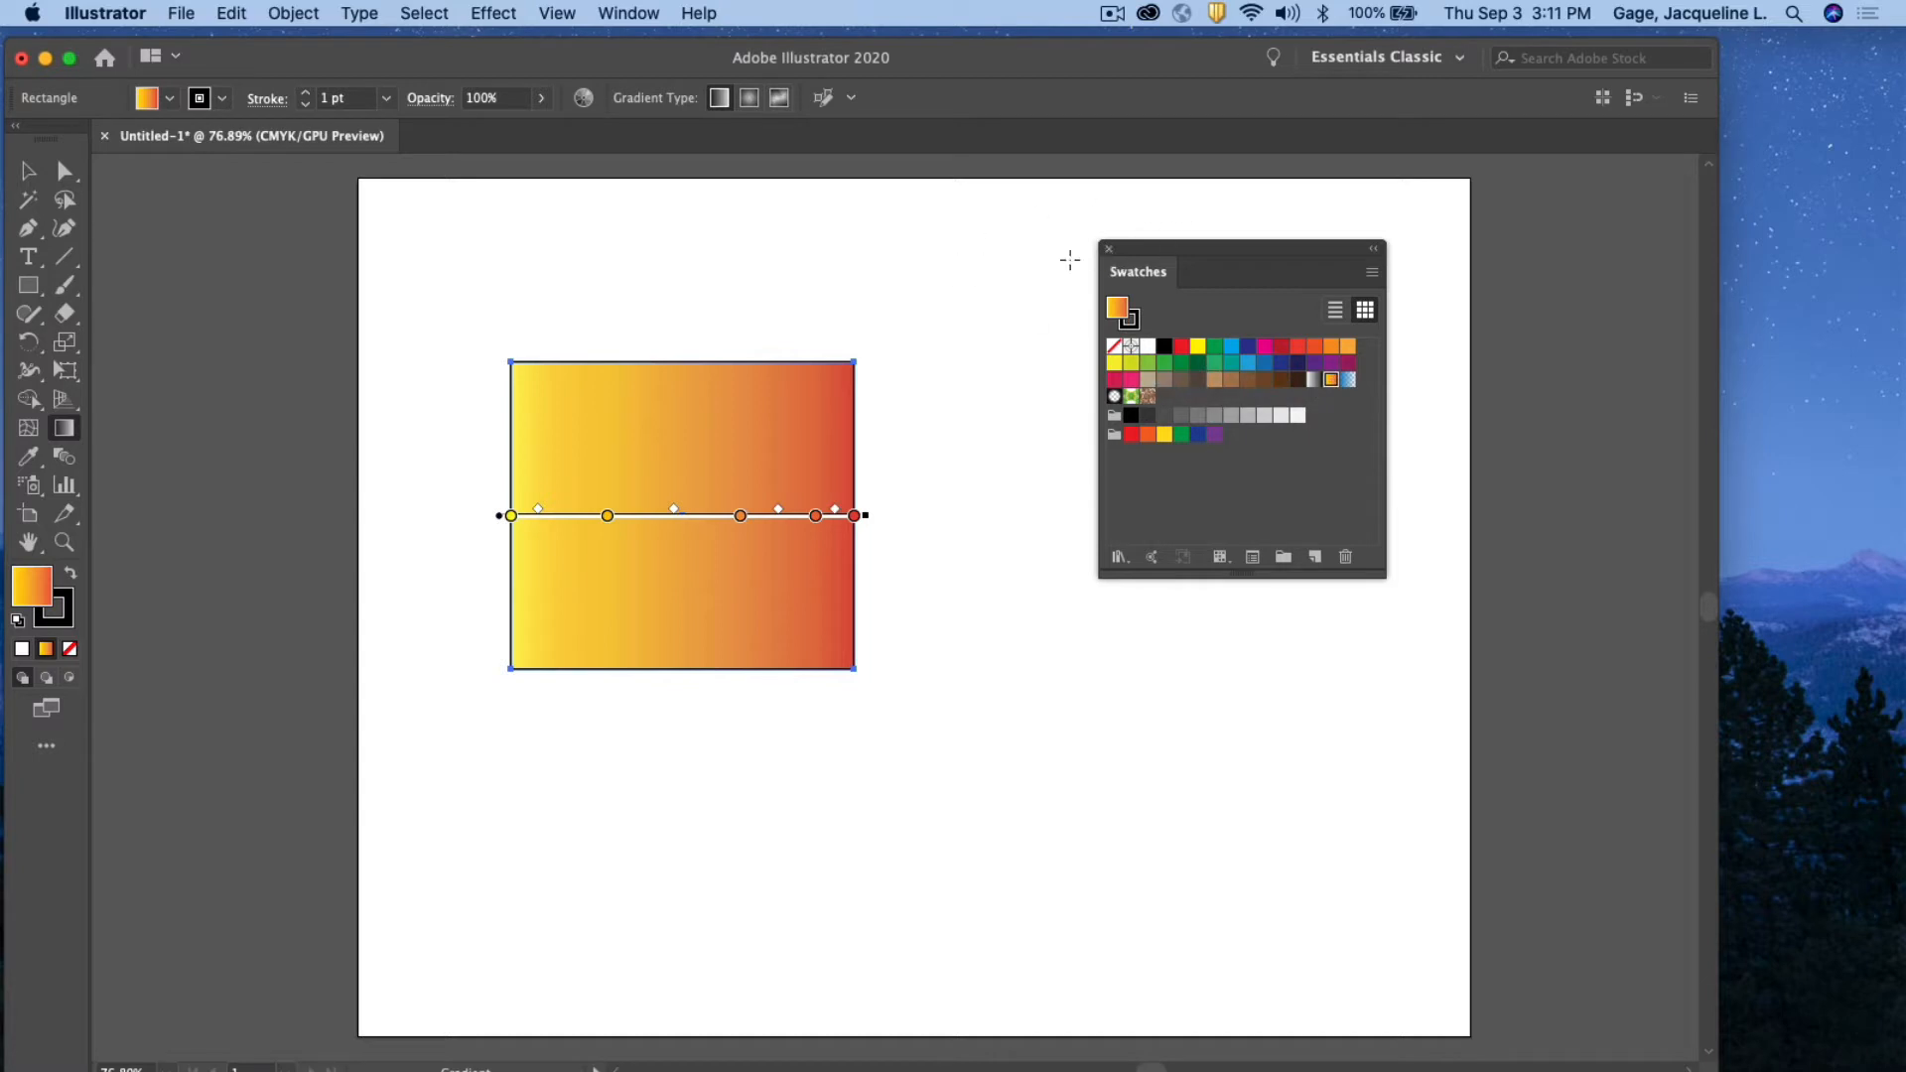
{"action": "left_click_drag", "start_coordinate": [1126, 248], "coordinate": [1257, 697]}
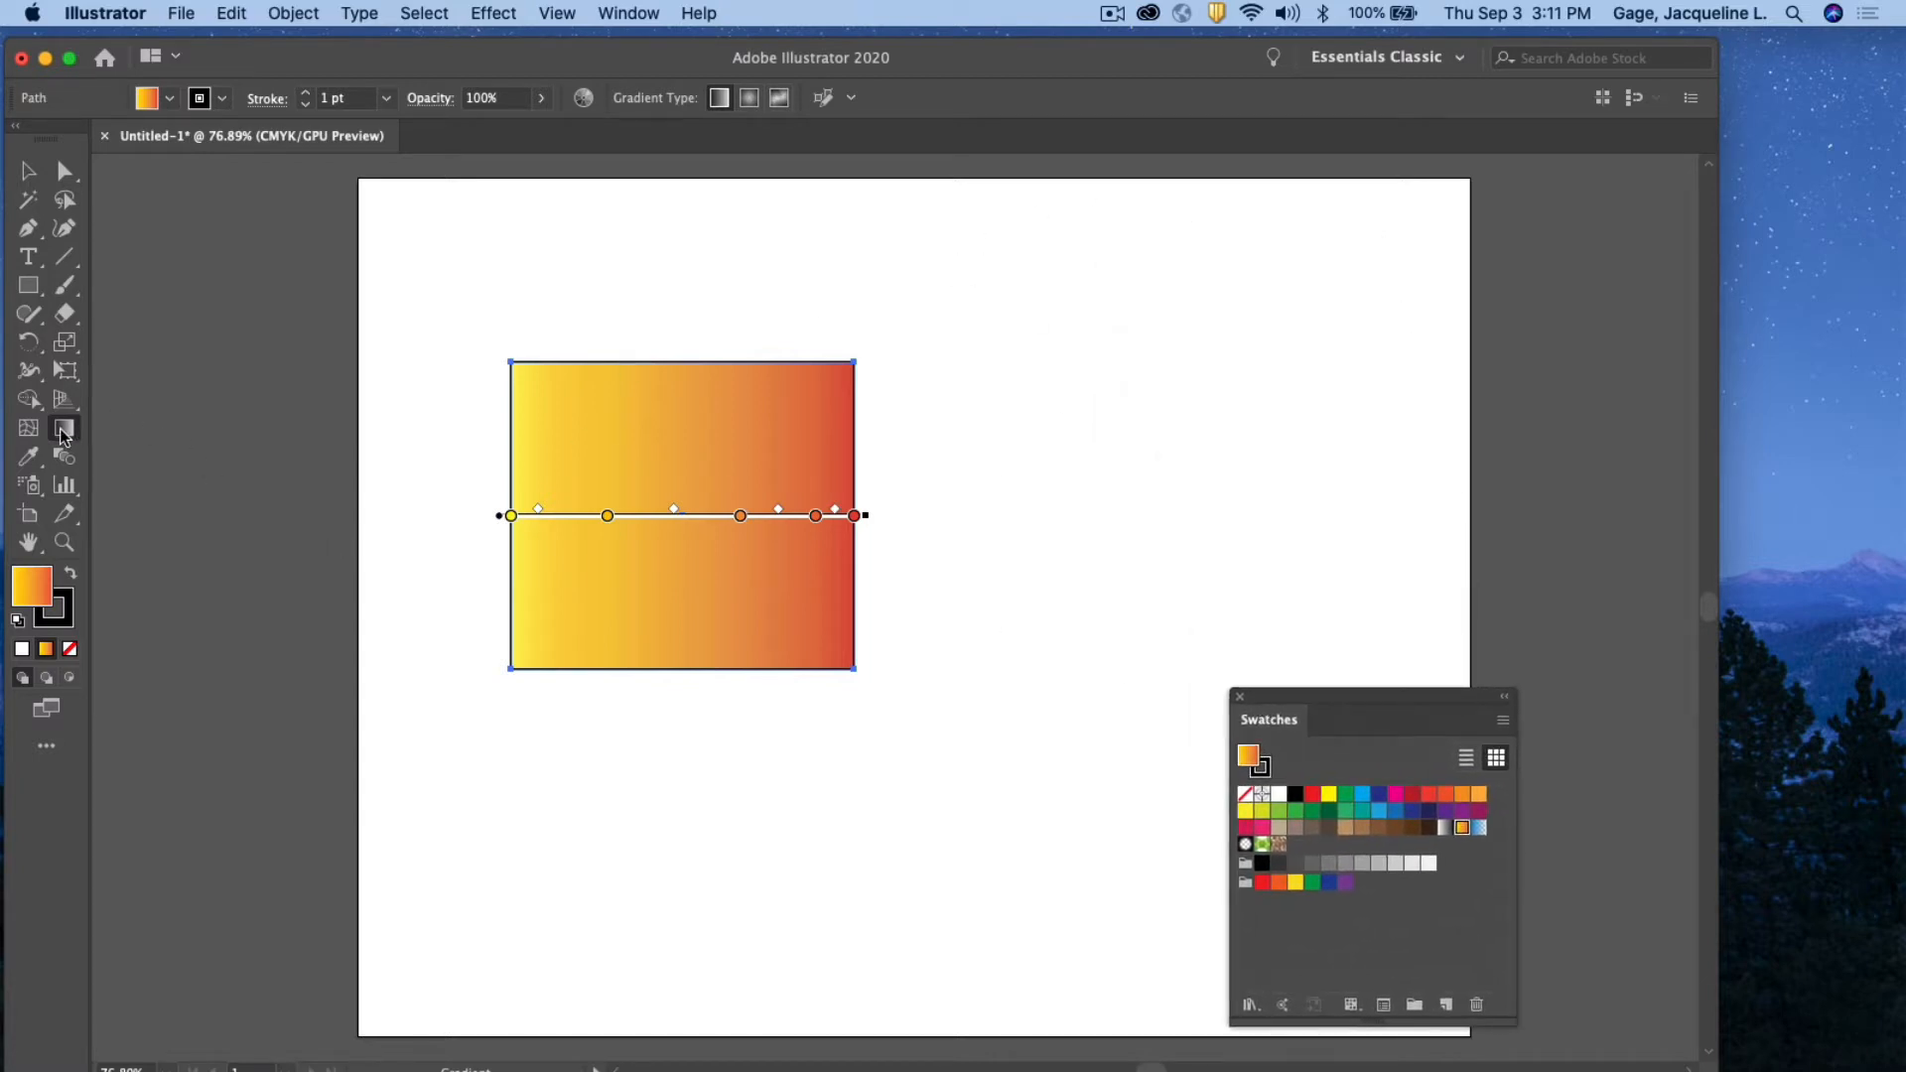
Open the gradient settings beside the square, preview the other gradient types, and return to a linear gradient
{"action": "left_click", "coordinate": [631, 12]}
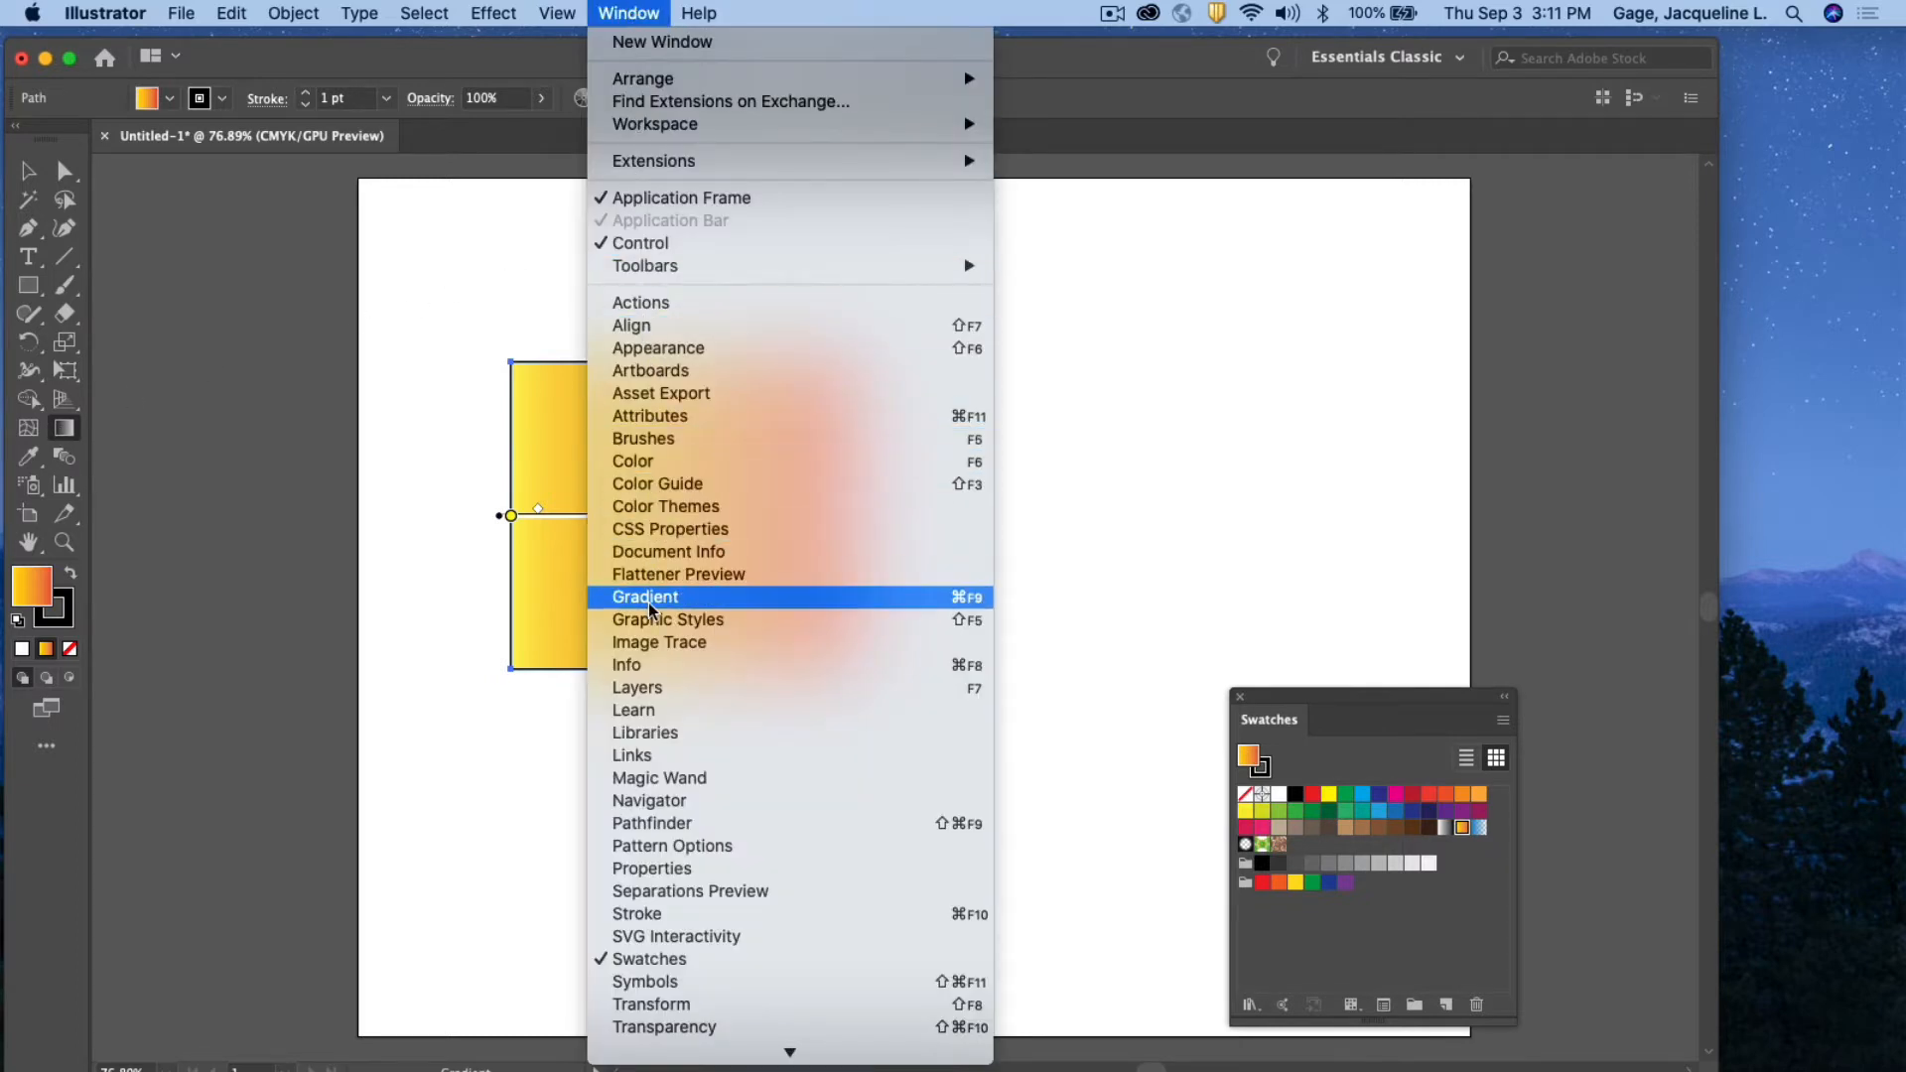
{"action": "left_click", "coordinate": [61, 434]}
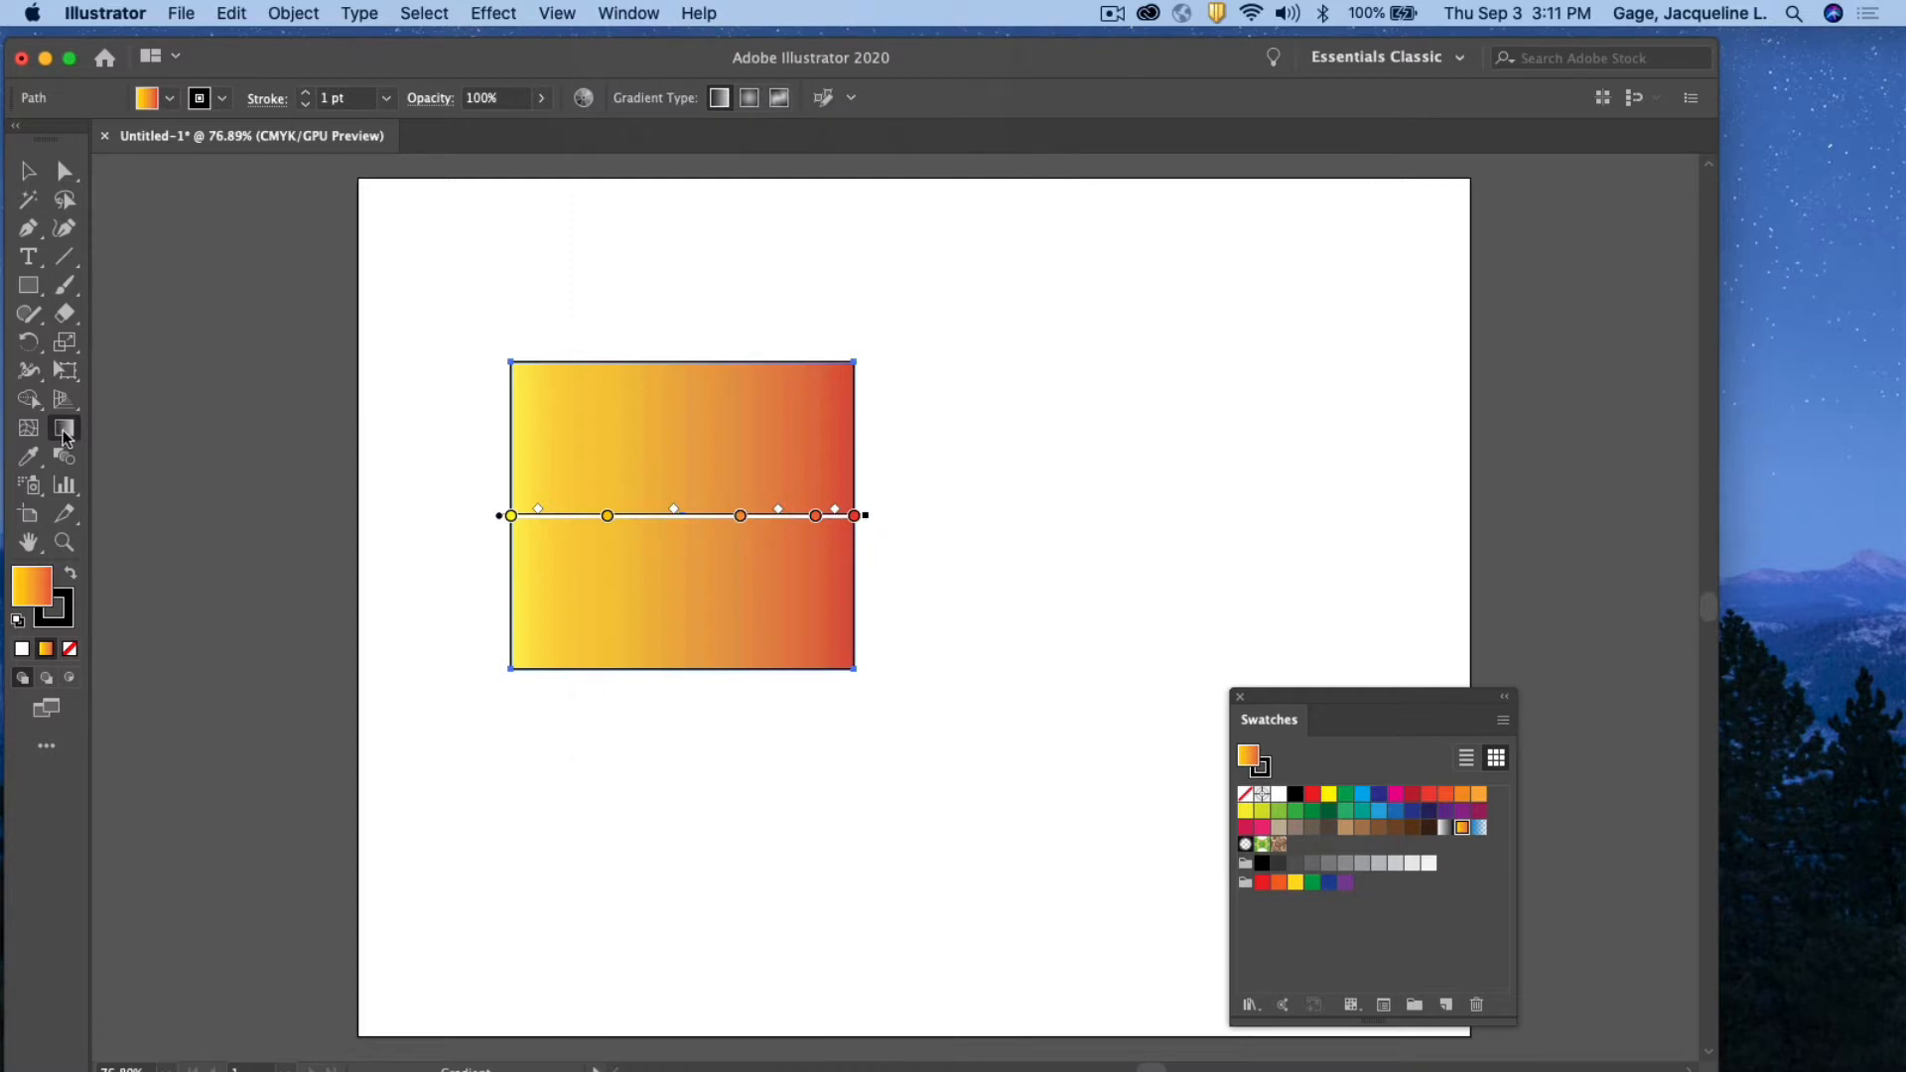
{"action": "double_click", "coordinate": [63, 435]}
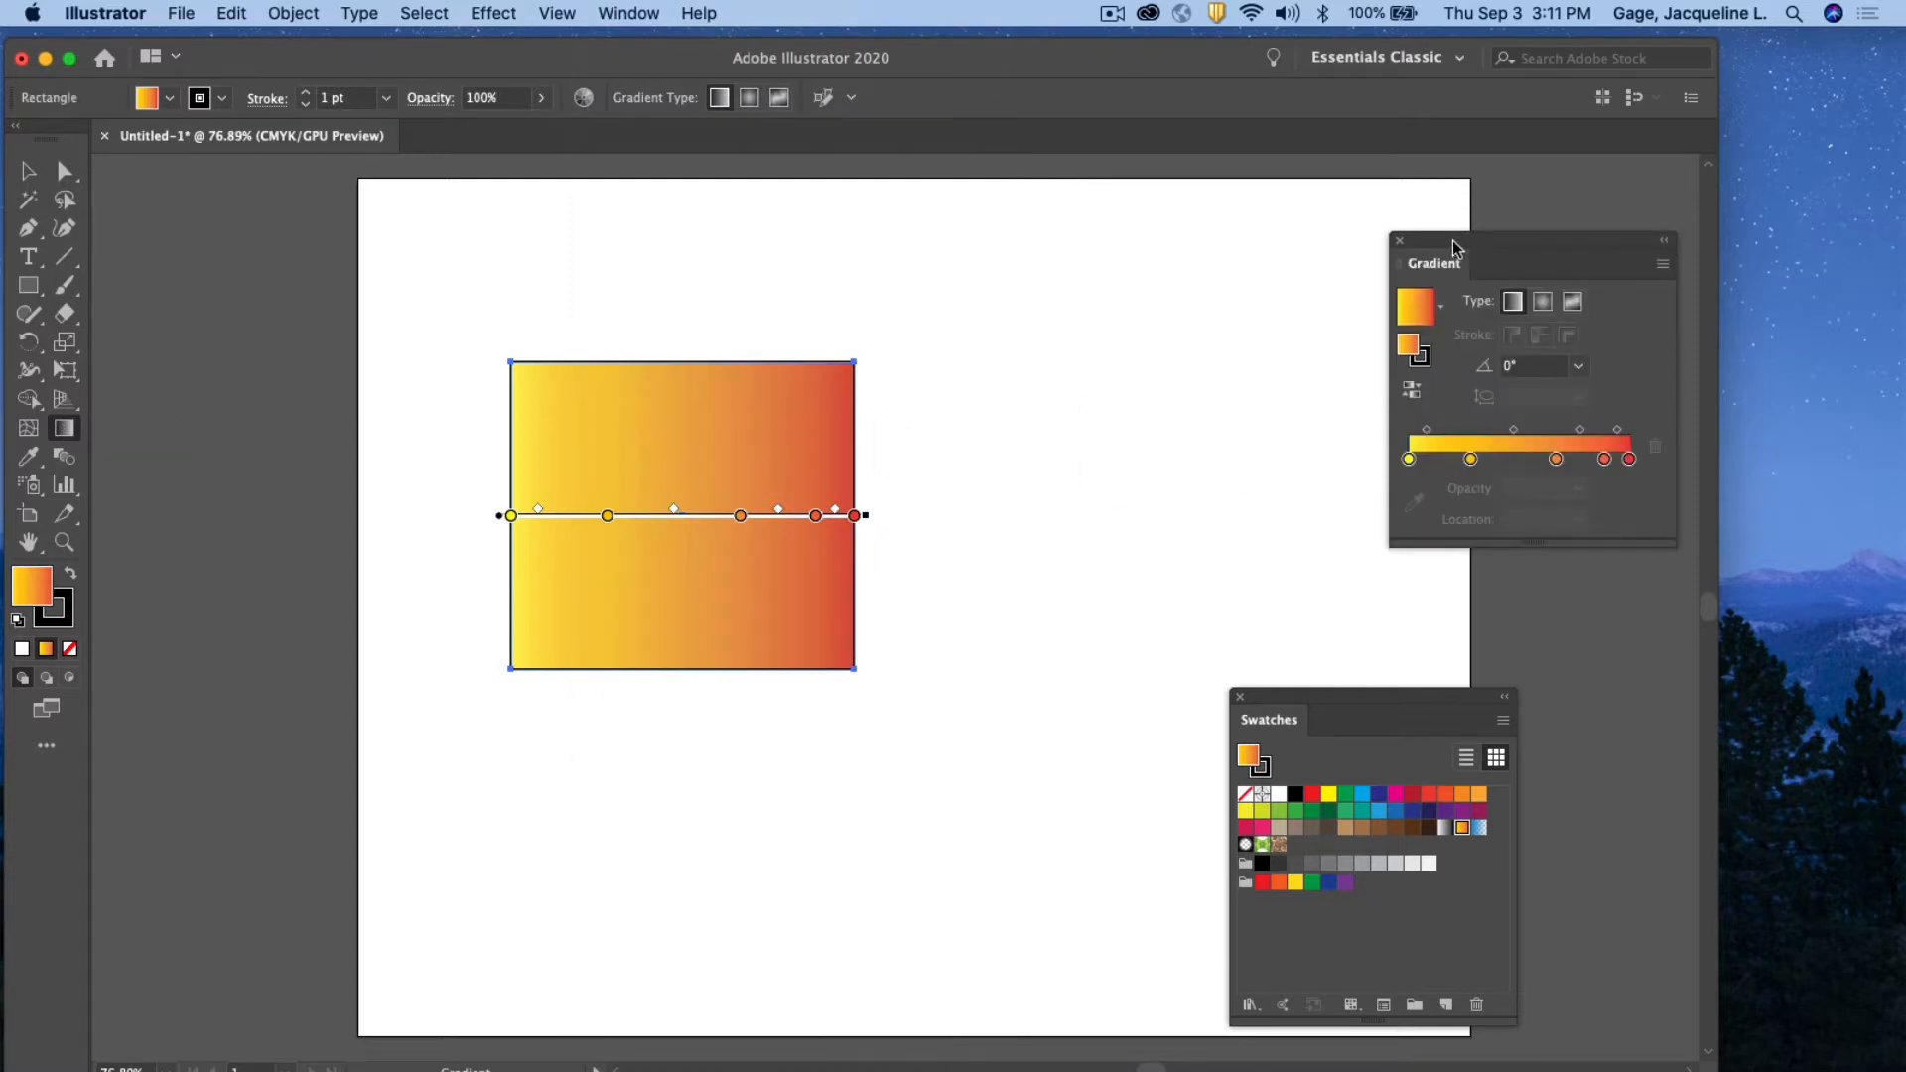
{"action": "left_click_drag", "start_coordinate": [1453, 246], "coordinate": [1058, 217]}
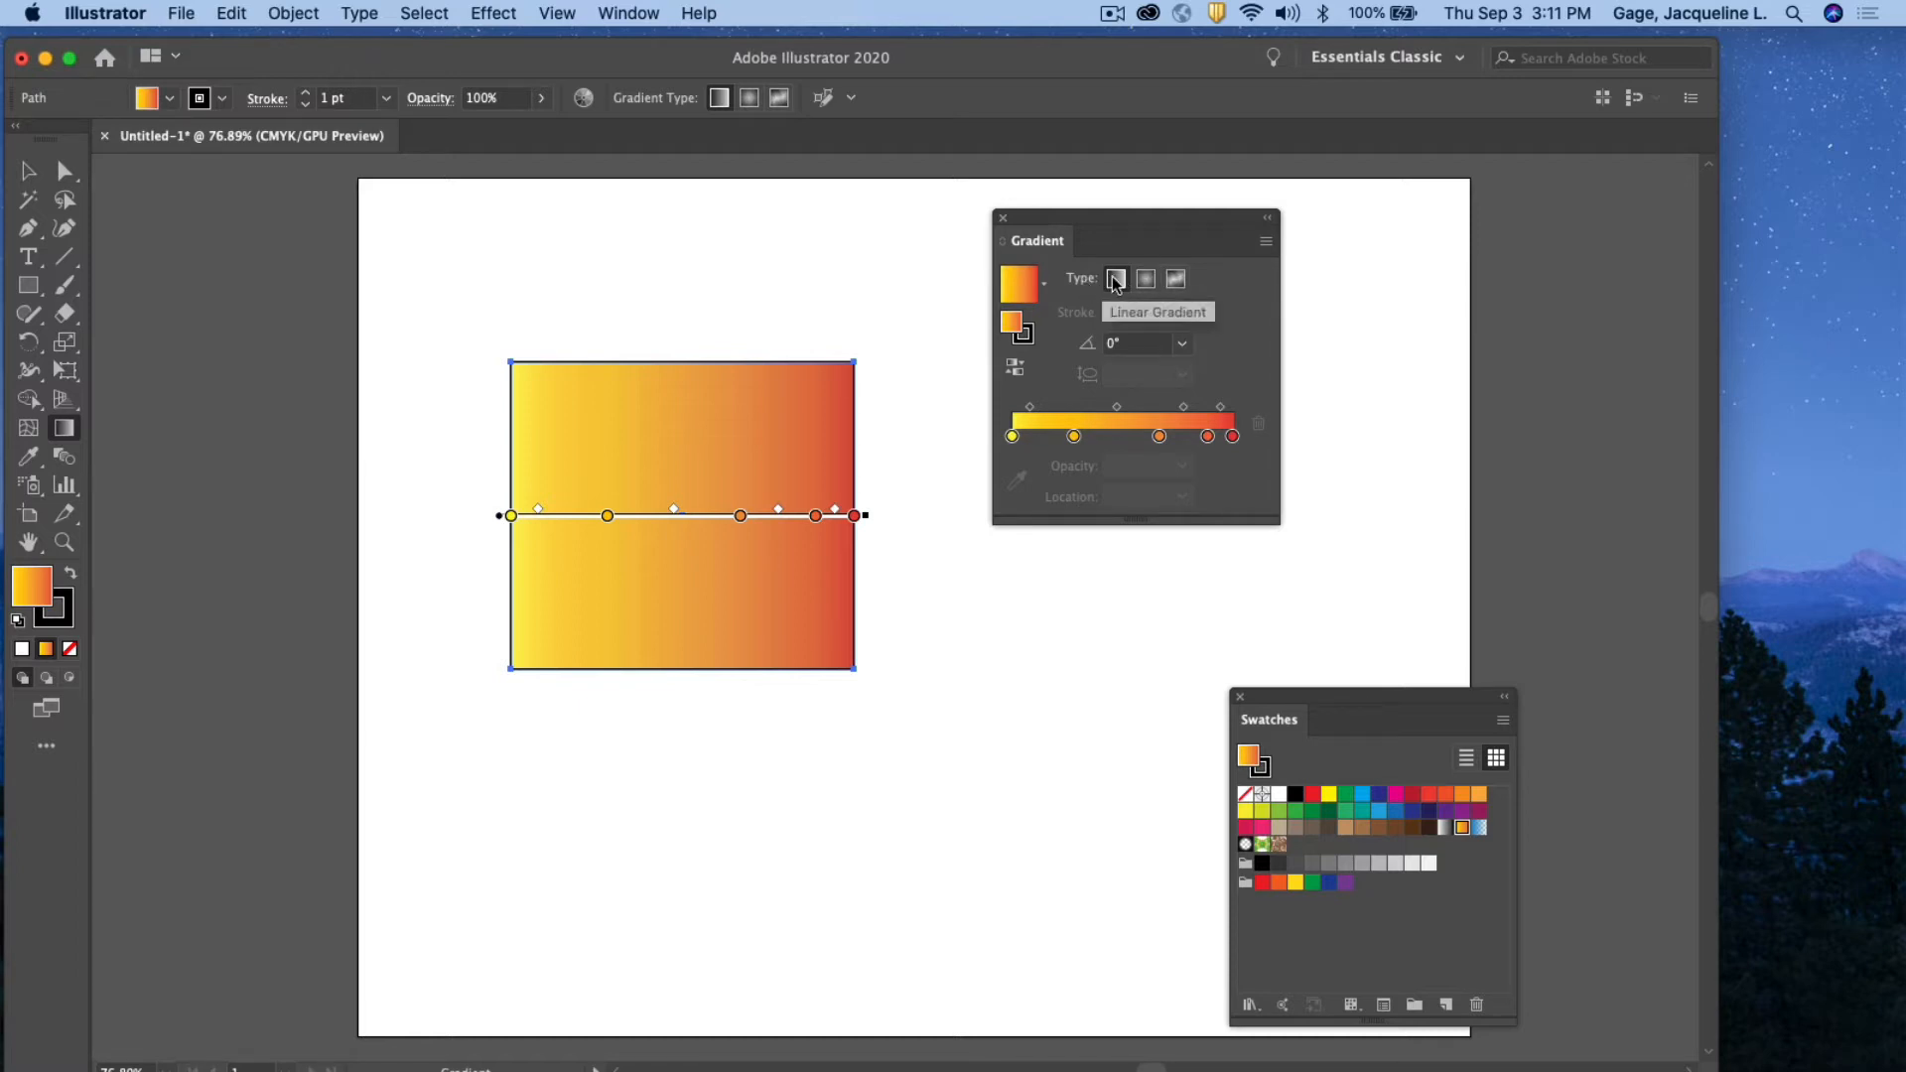
{"action": "left_click", "coordinate": [1147, 281]}
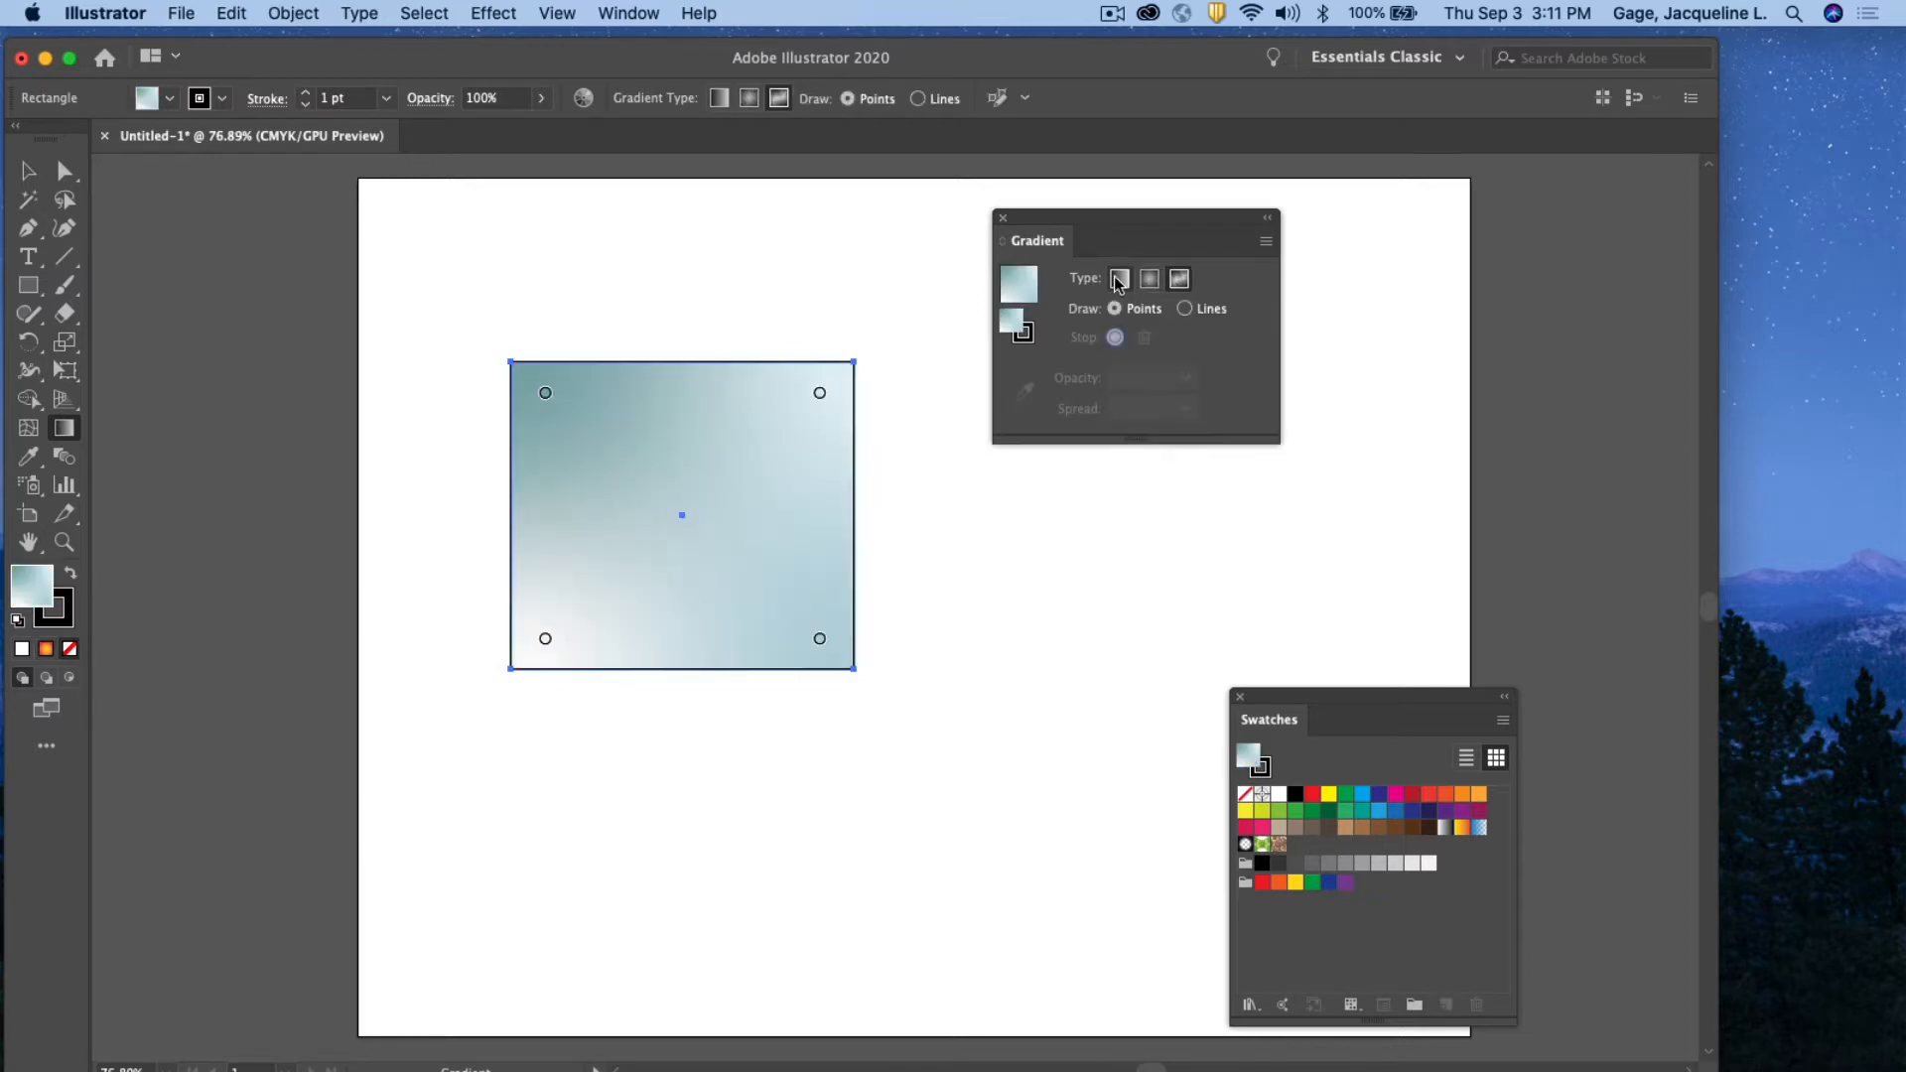
{"action": "left_click", "coordinate": [1119, 282]}
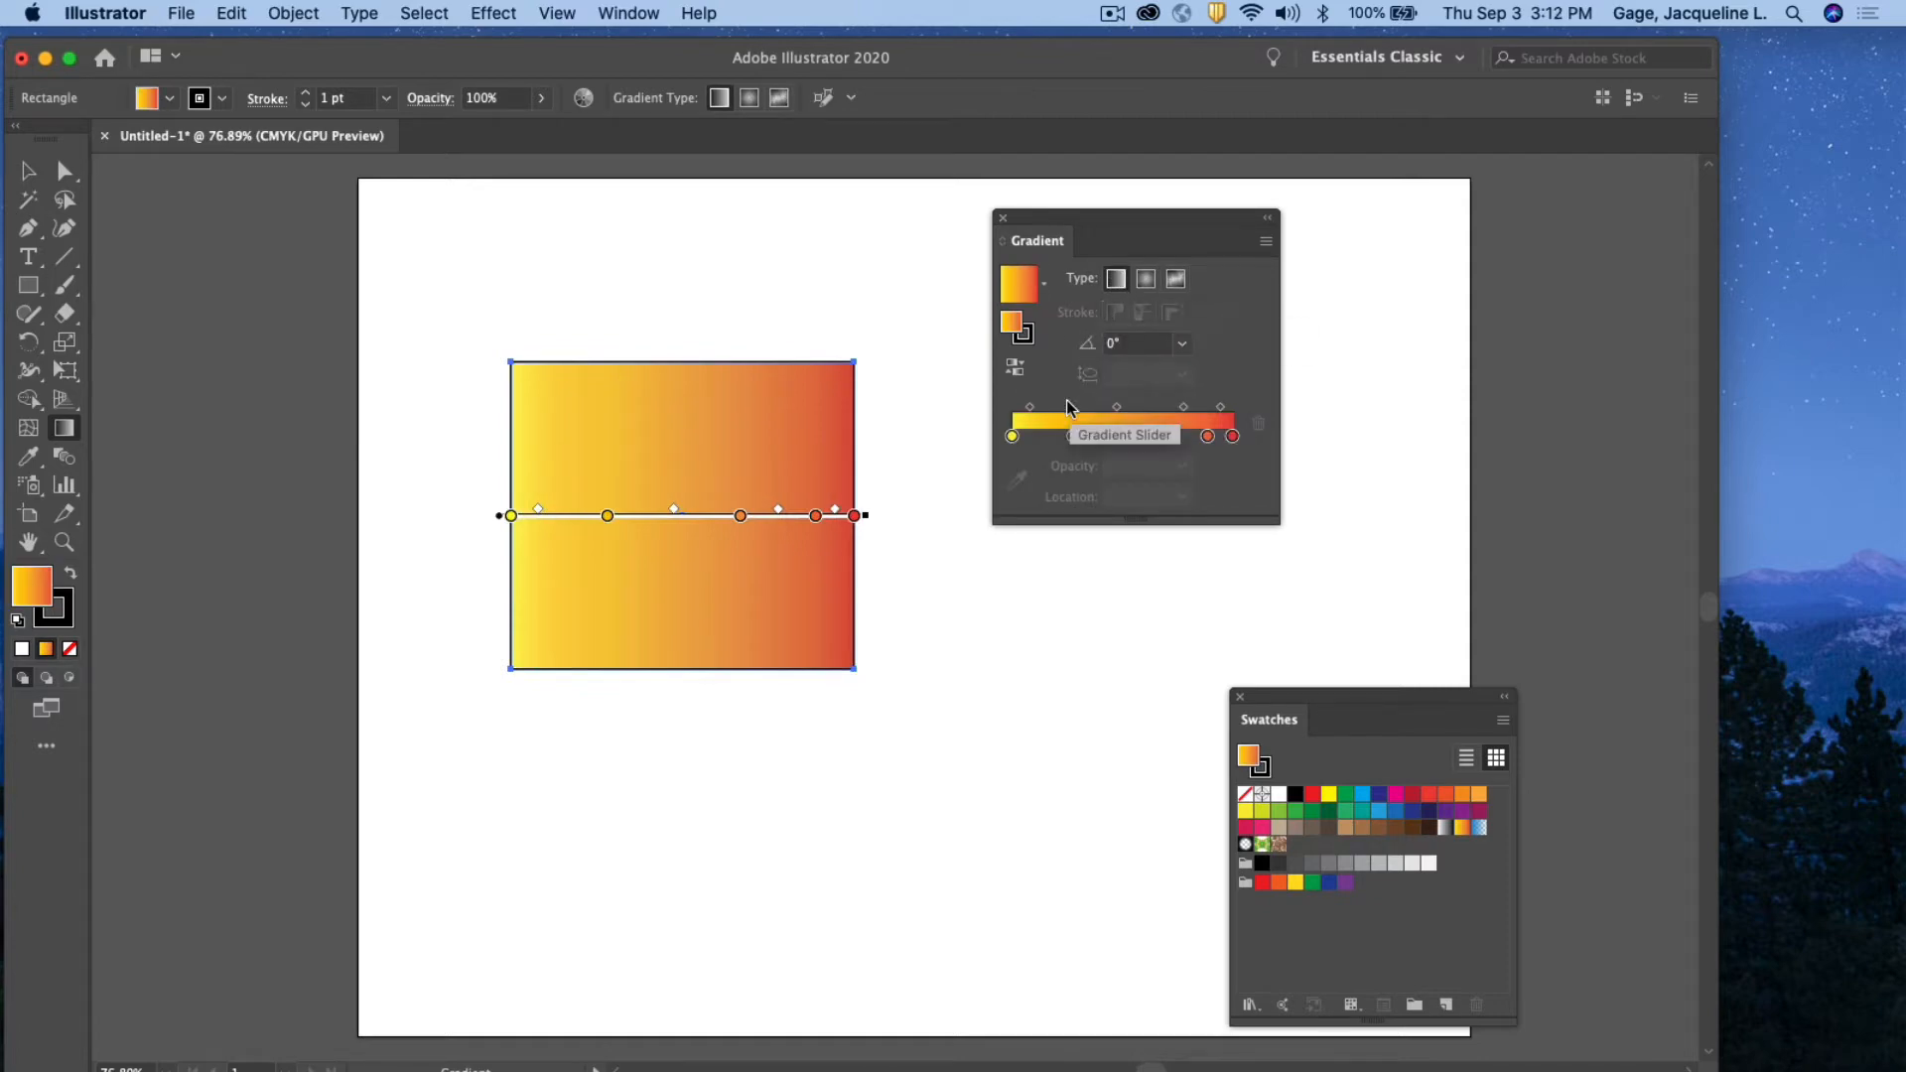
Recolour the gradient's first yellow stop to brown with C 32, M 62, Y 86 and K 0
{"action": "left_click", "coordinate": [1012, 436]}
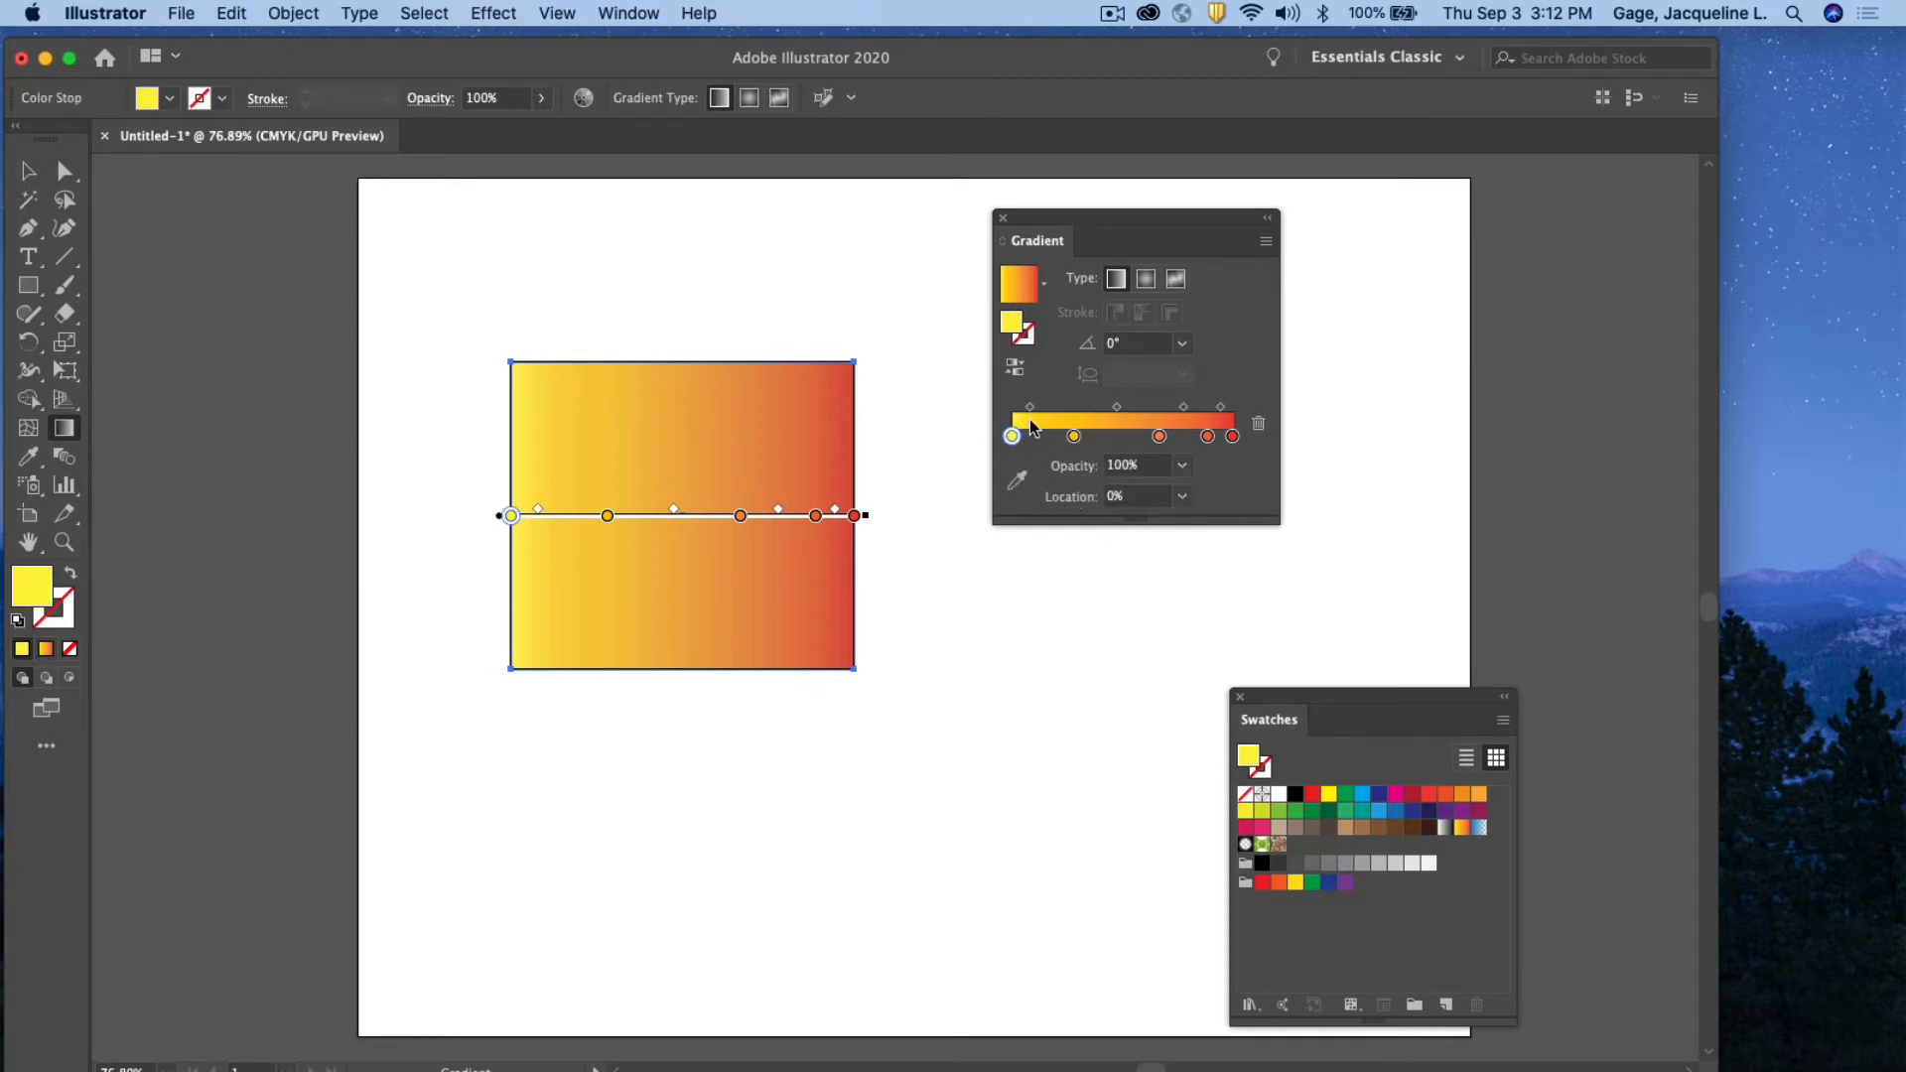
{"action": "double_click", "coordinate": [1013, 436]}
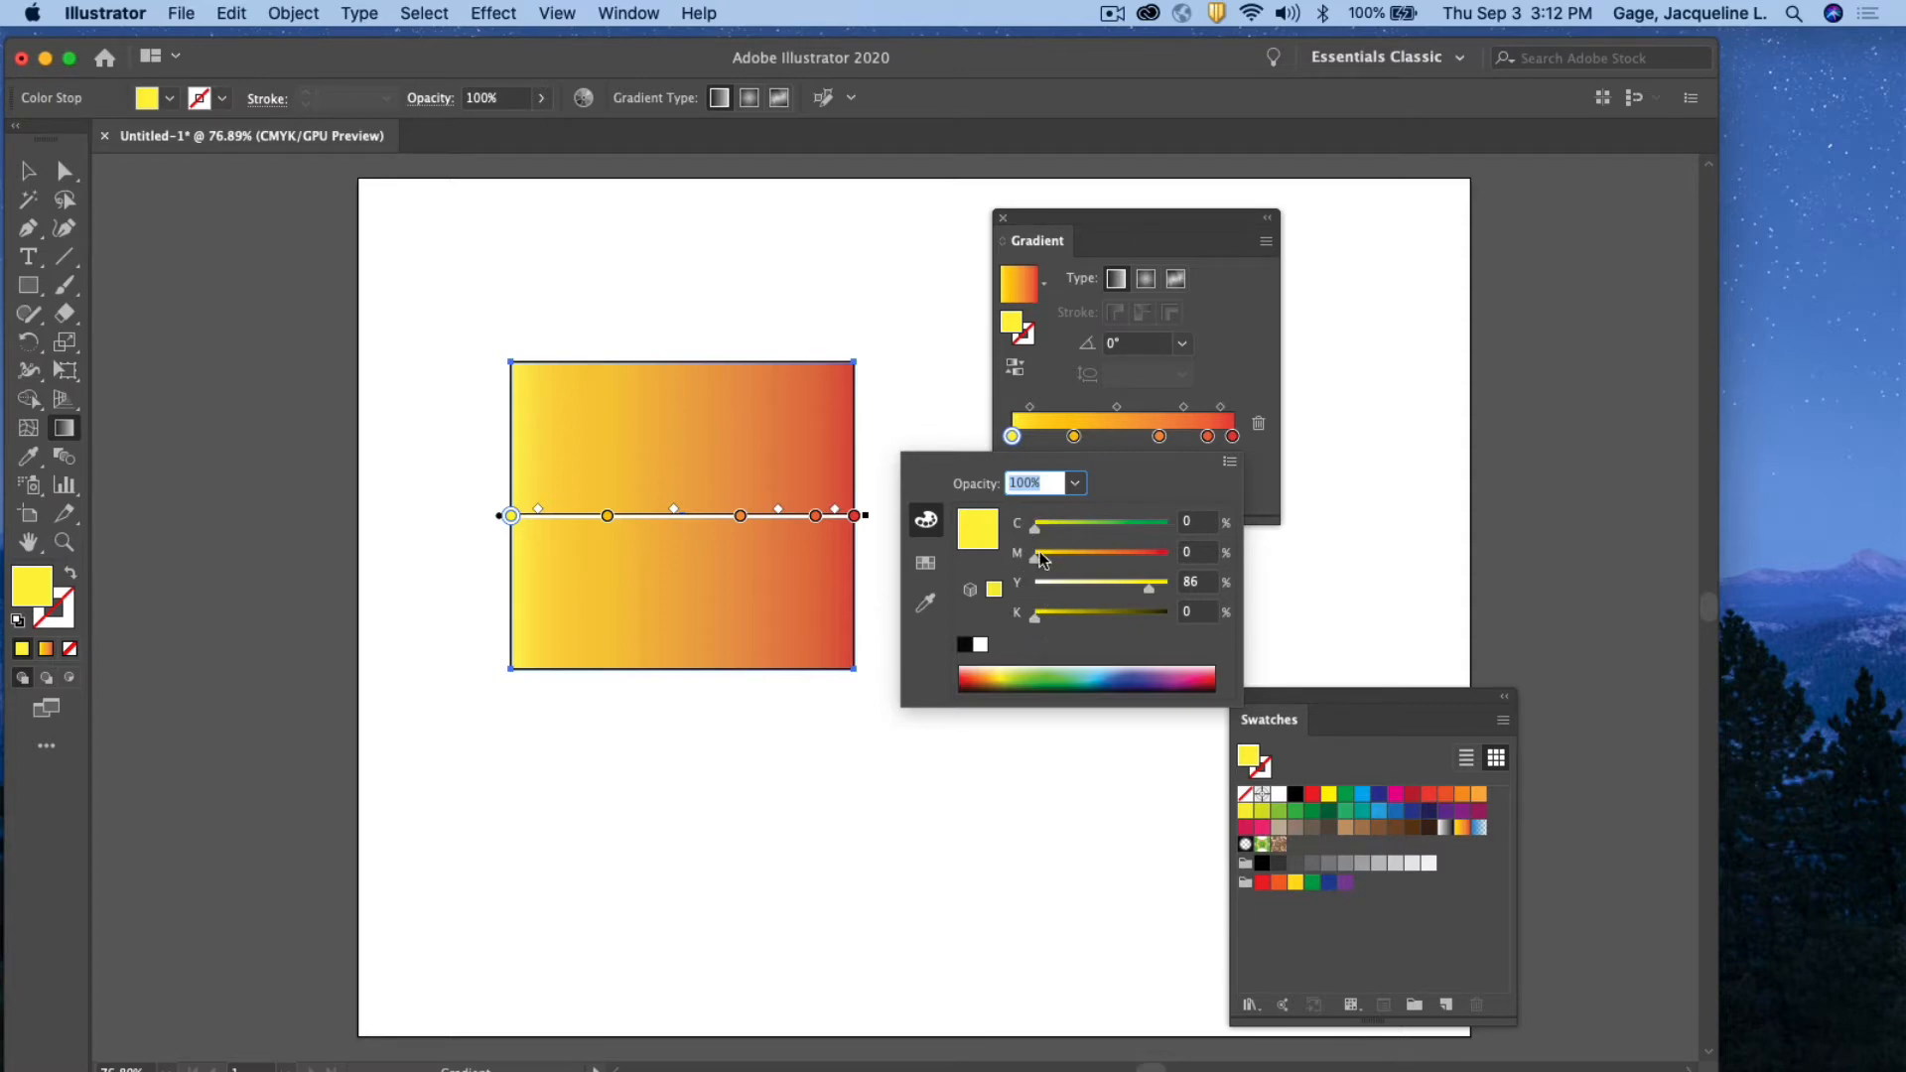
{"action": "left_click_drag", "start_coordinate": [1038, 561], "coordinate": [1076, 539]}
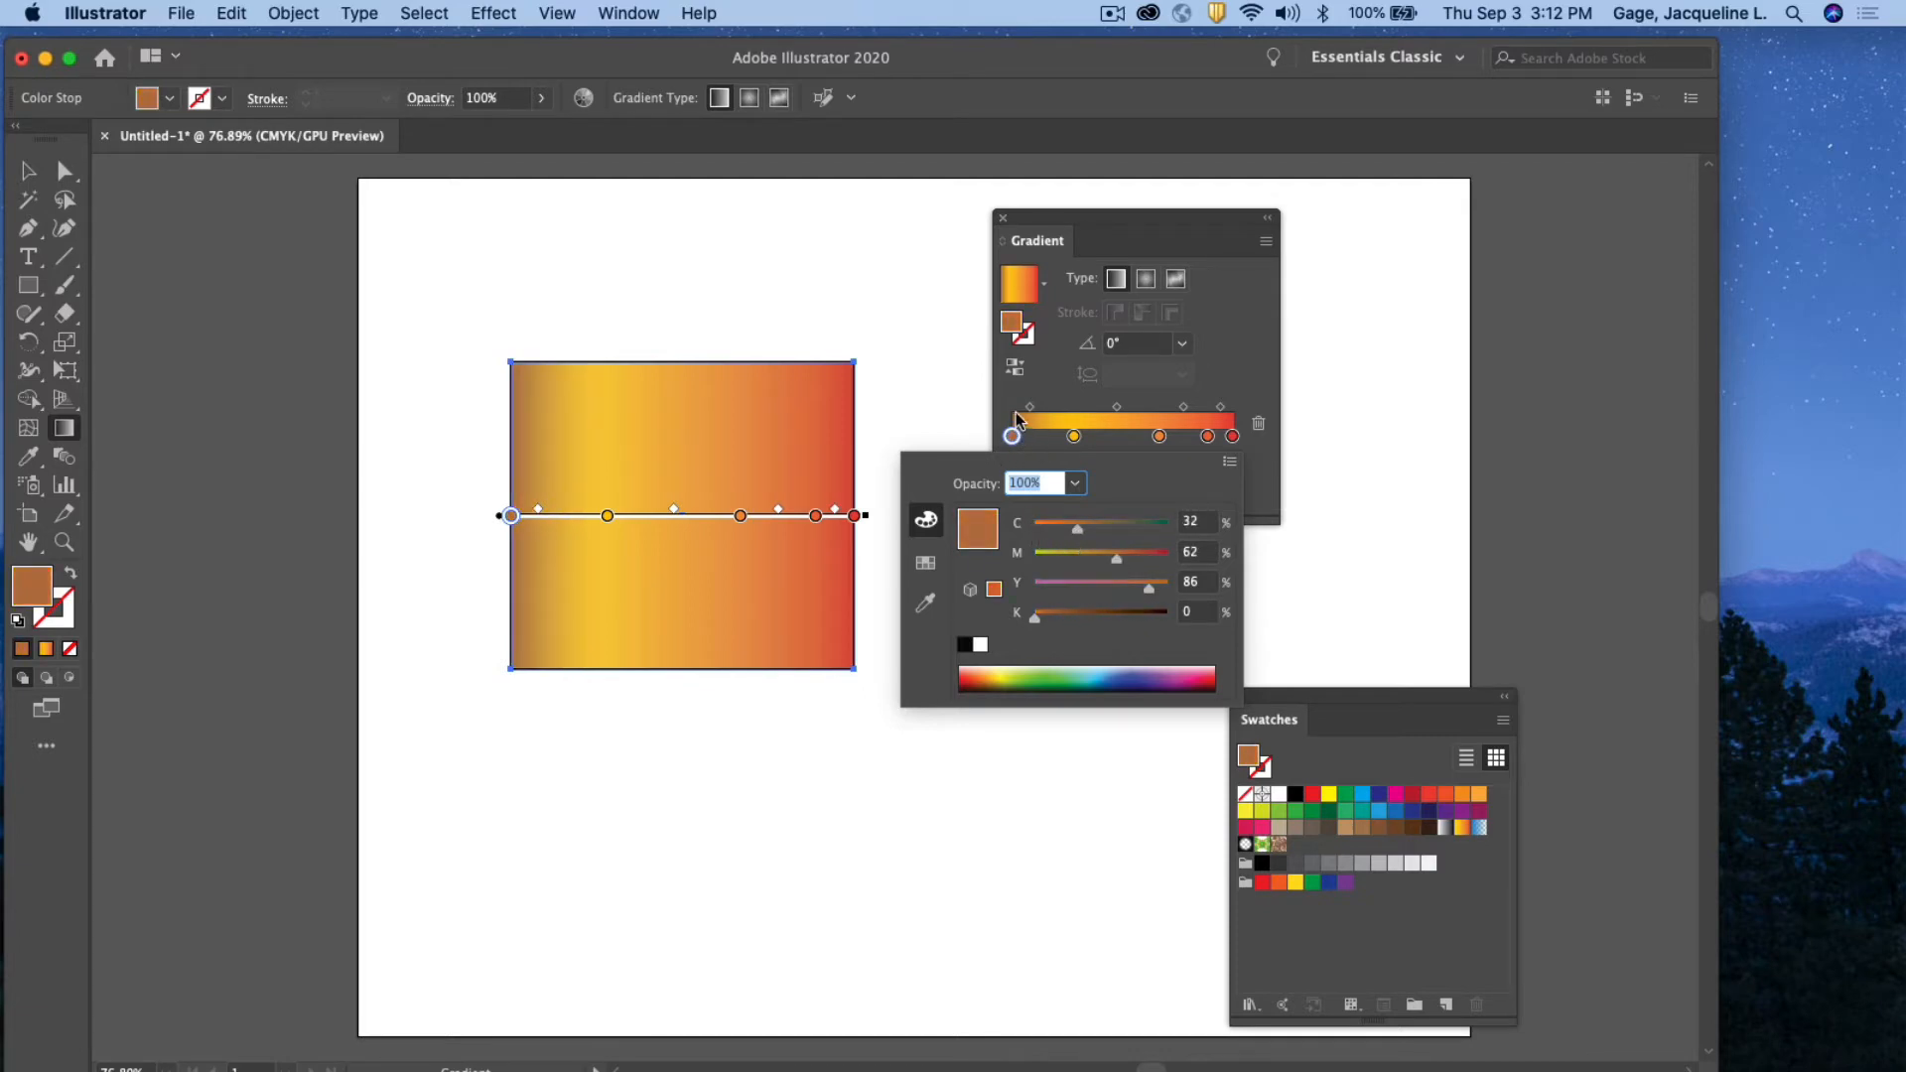
{"action": "left_click", "coordinate": [1109, 428]}
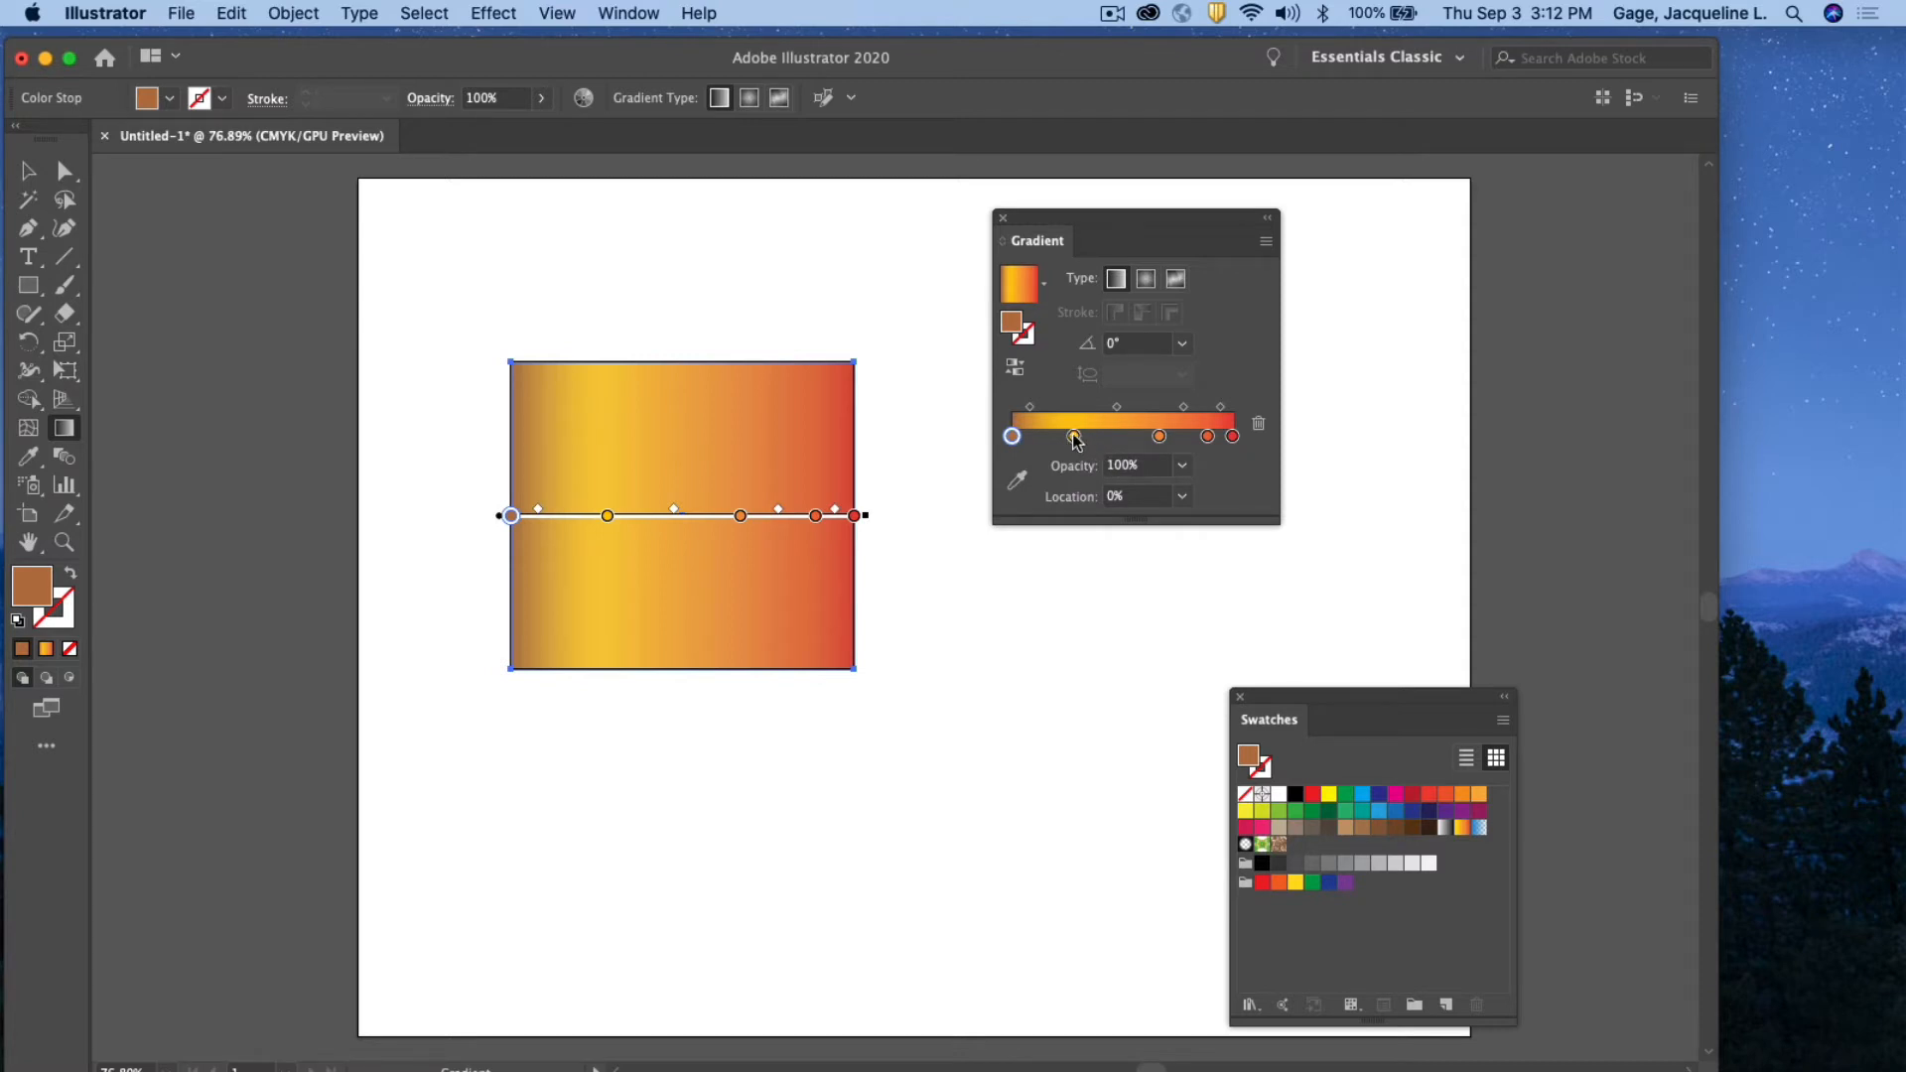
Remove the remaining yellow stop from the gradient and move the light orange stop to a location of about 30%
{"action": "left_click", "coordinate": [1073, 436]}
{"action": "left_click_drag", "start_coordinate": [1073, 437], "coordinate": [1065, 831]}
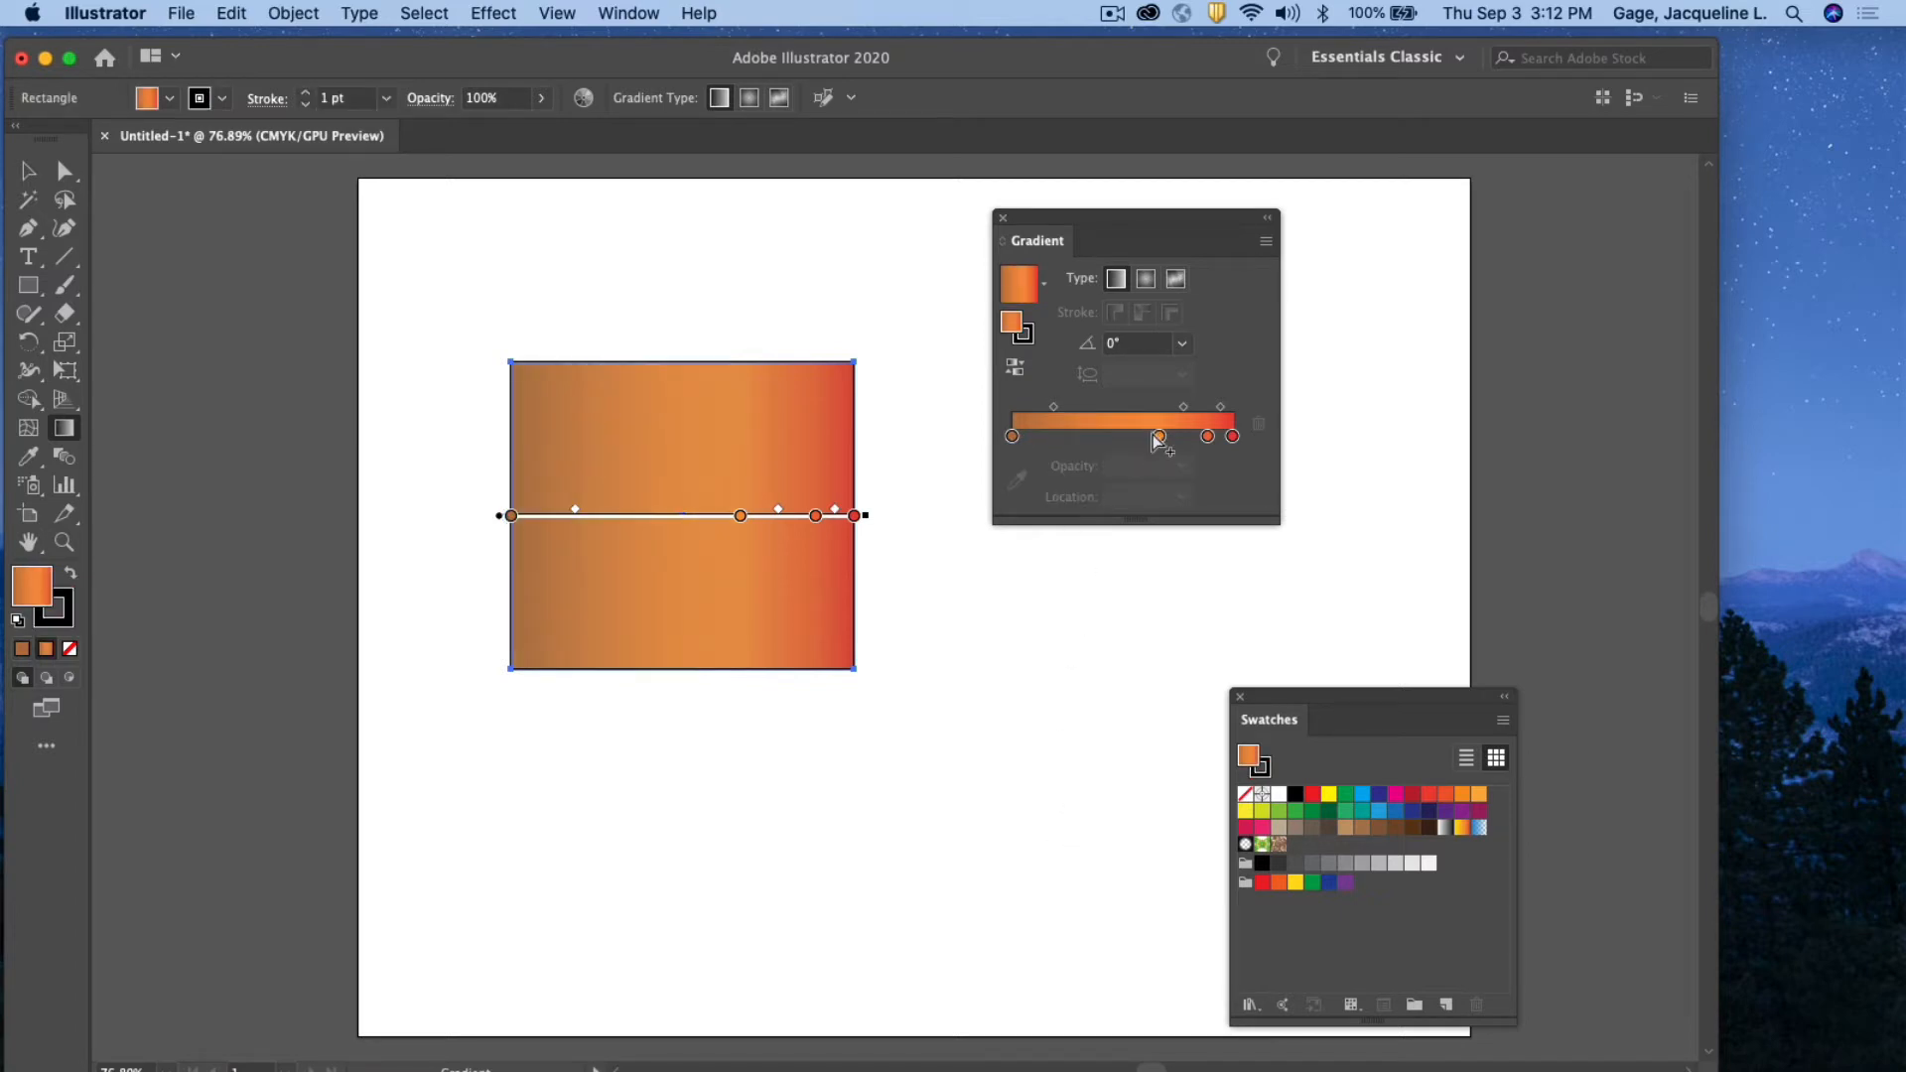
{"action": "left_click_drag", "start_coordinate": [1159, 436], "coordinate": [1076, 431]}
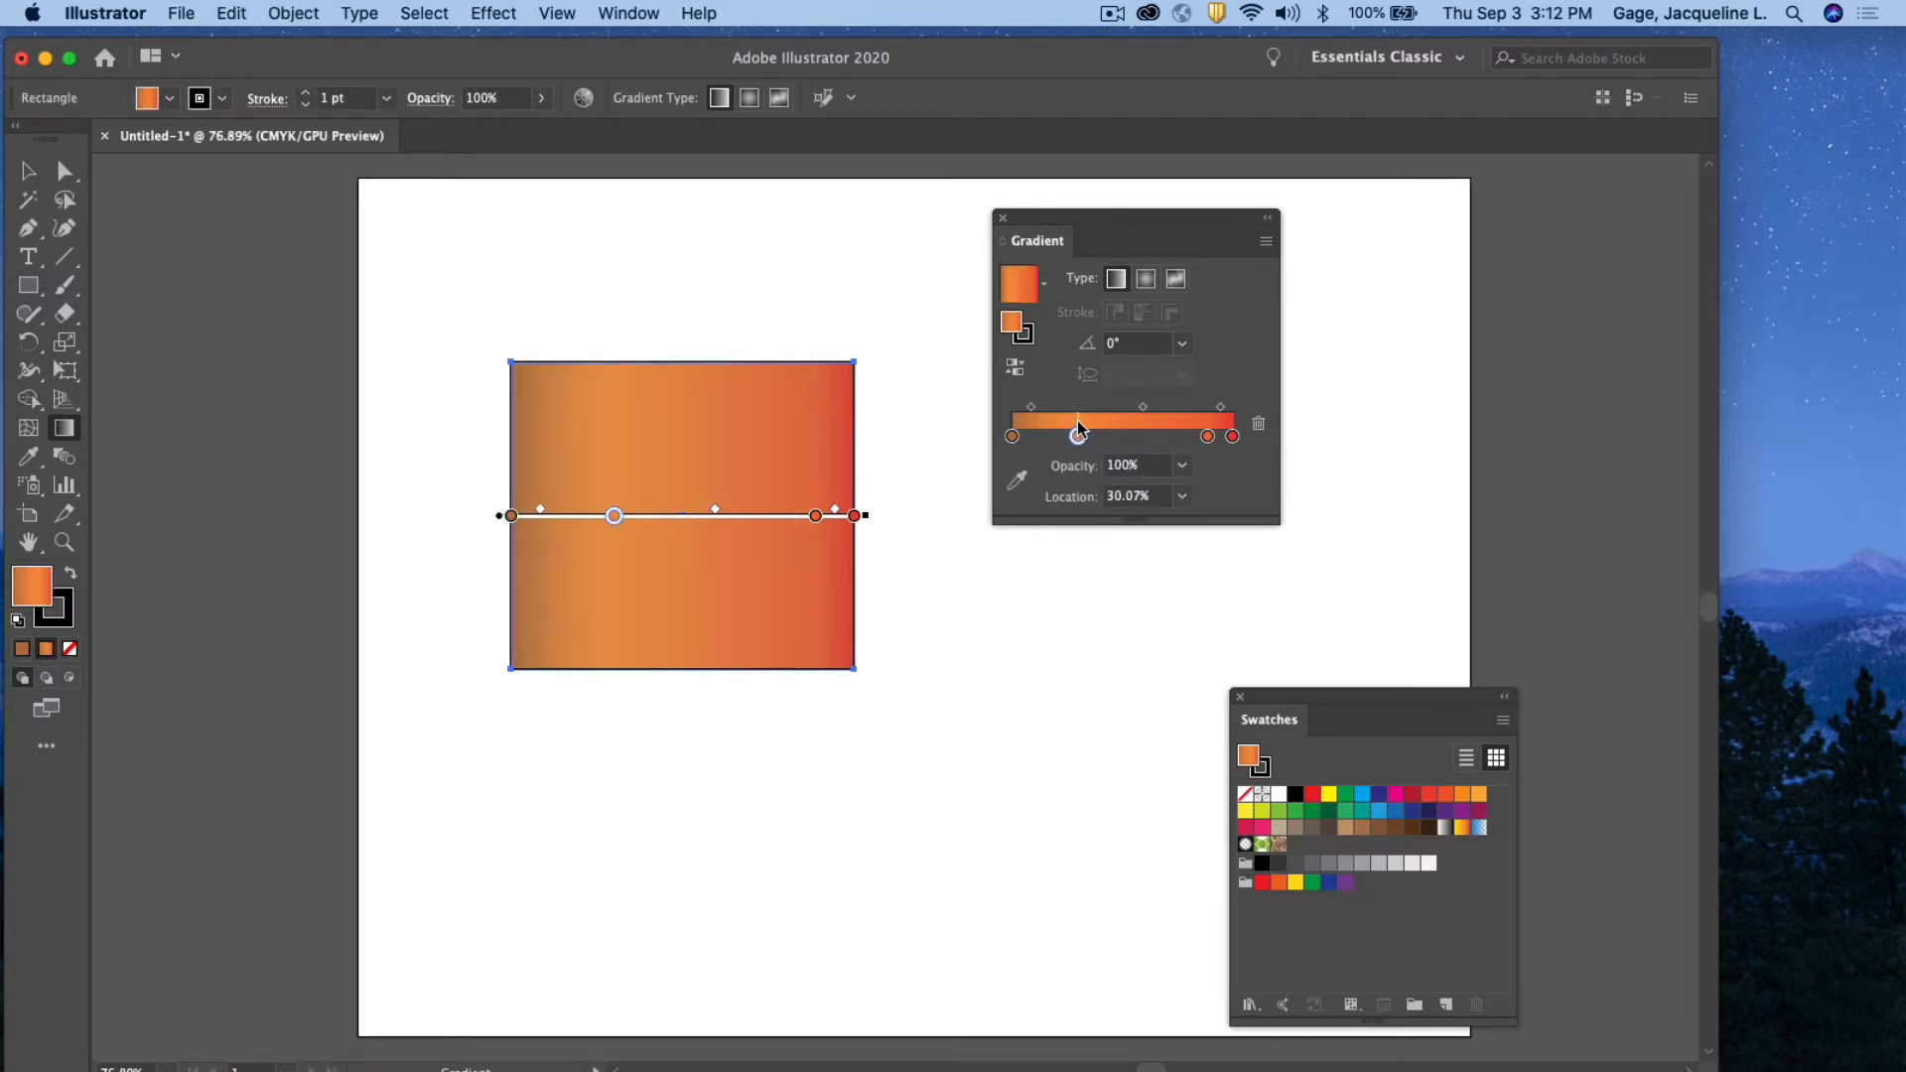
Place an orange-red stop at about 55% and replace the red end stop with an orange-red one at 100%
{"action": "left_click_drag", "start_coordinate": [1198, 435], "coordinate": [1133, 431]}
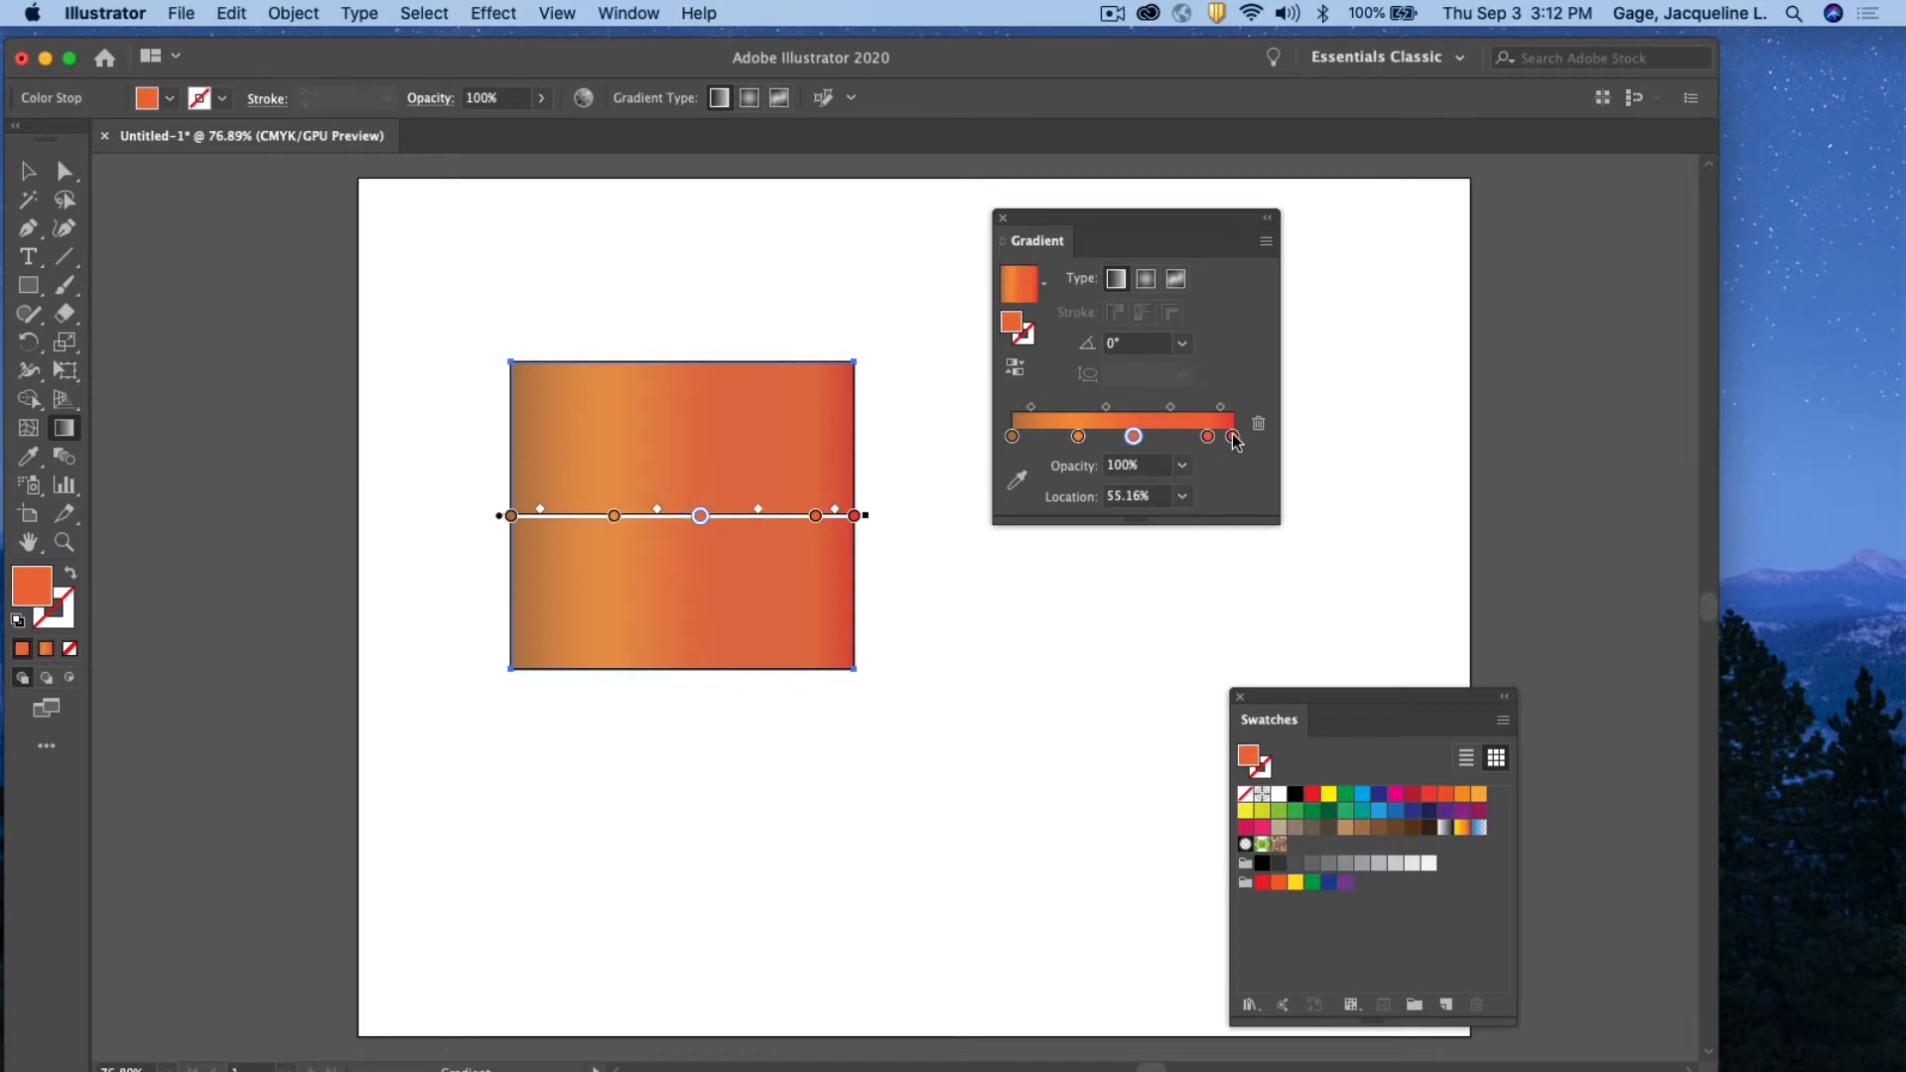
{"action": "mouse_move", "coordinate": [1231, 432]}
{"action": "left_mouse_down"}
{"action": "mouse_move", "coordinate": [1236, 450]}
{"action": "mouse_move", "coordinate": [1219, 439]}
{"action": "mouse_move", "coordinate": [1245, 433]}
{"action": "left_mouse_up"}
{"action": "left_click", "coordinate": [1211, 437]}
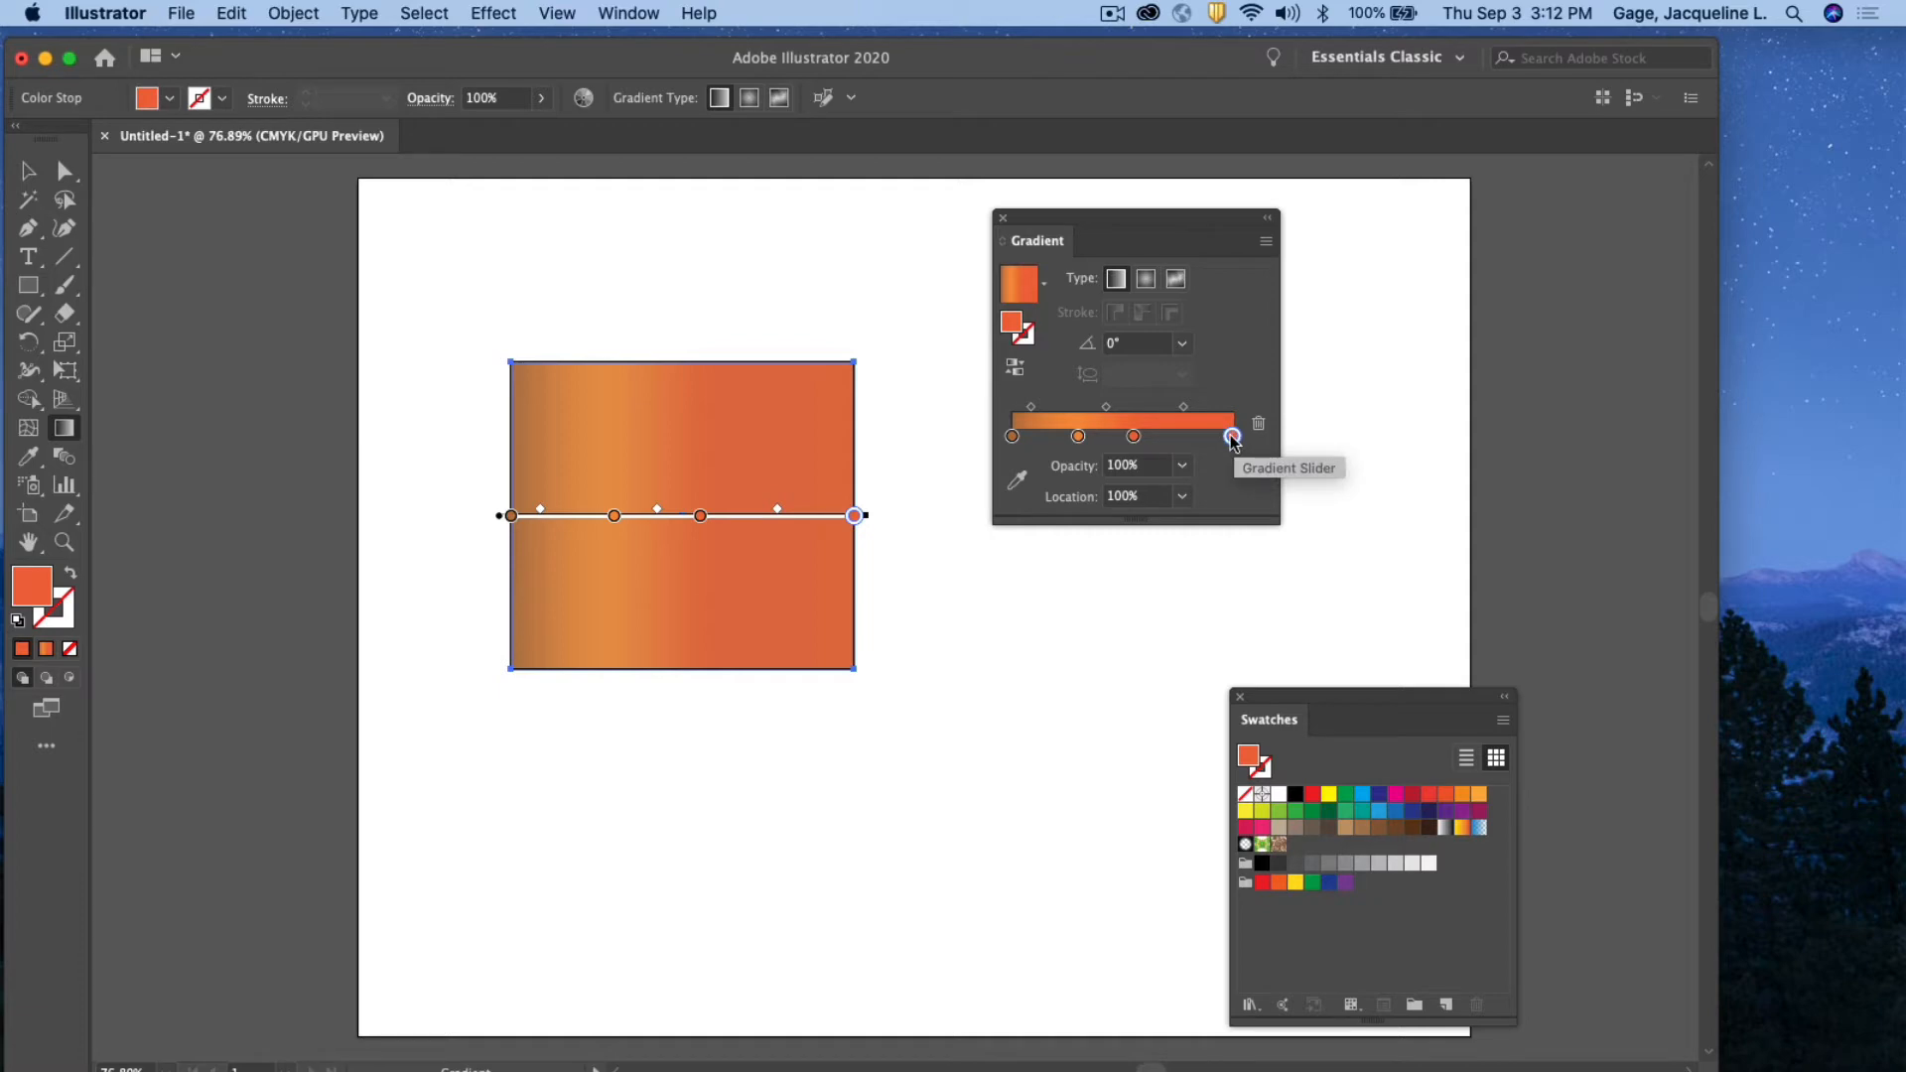
Recolour the gradient's end stop to light orange with C 3, M 46, Y 83.65 and K 0
{"action": "double_click", "coordinate": [1231, 435]}
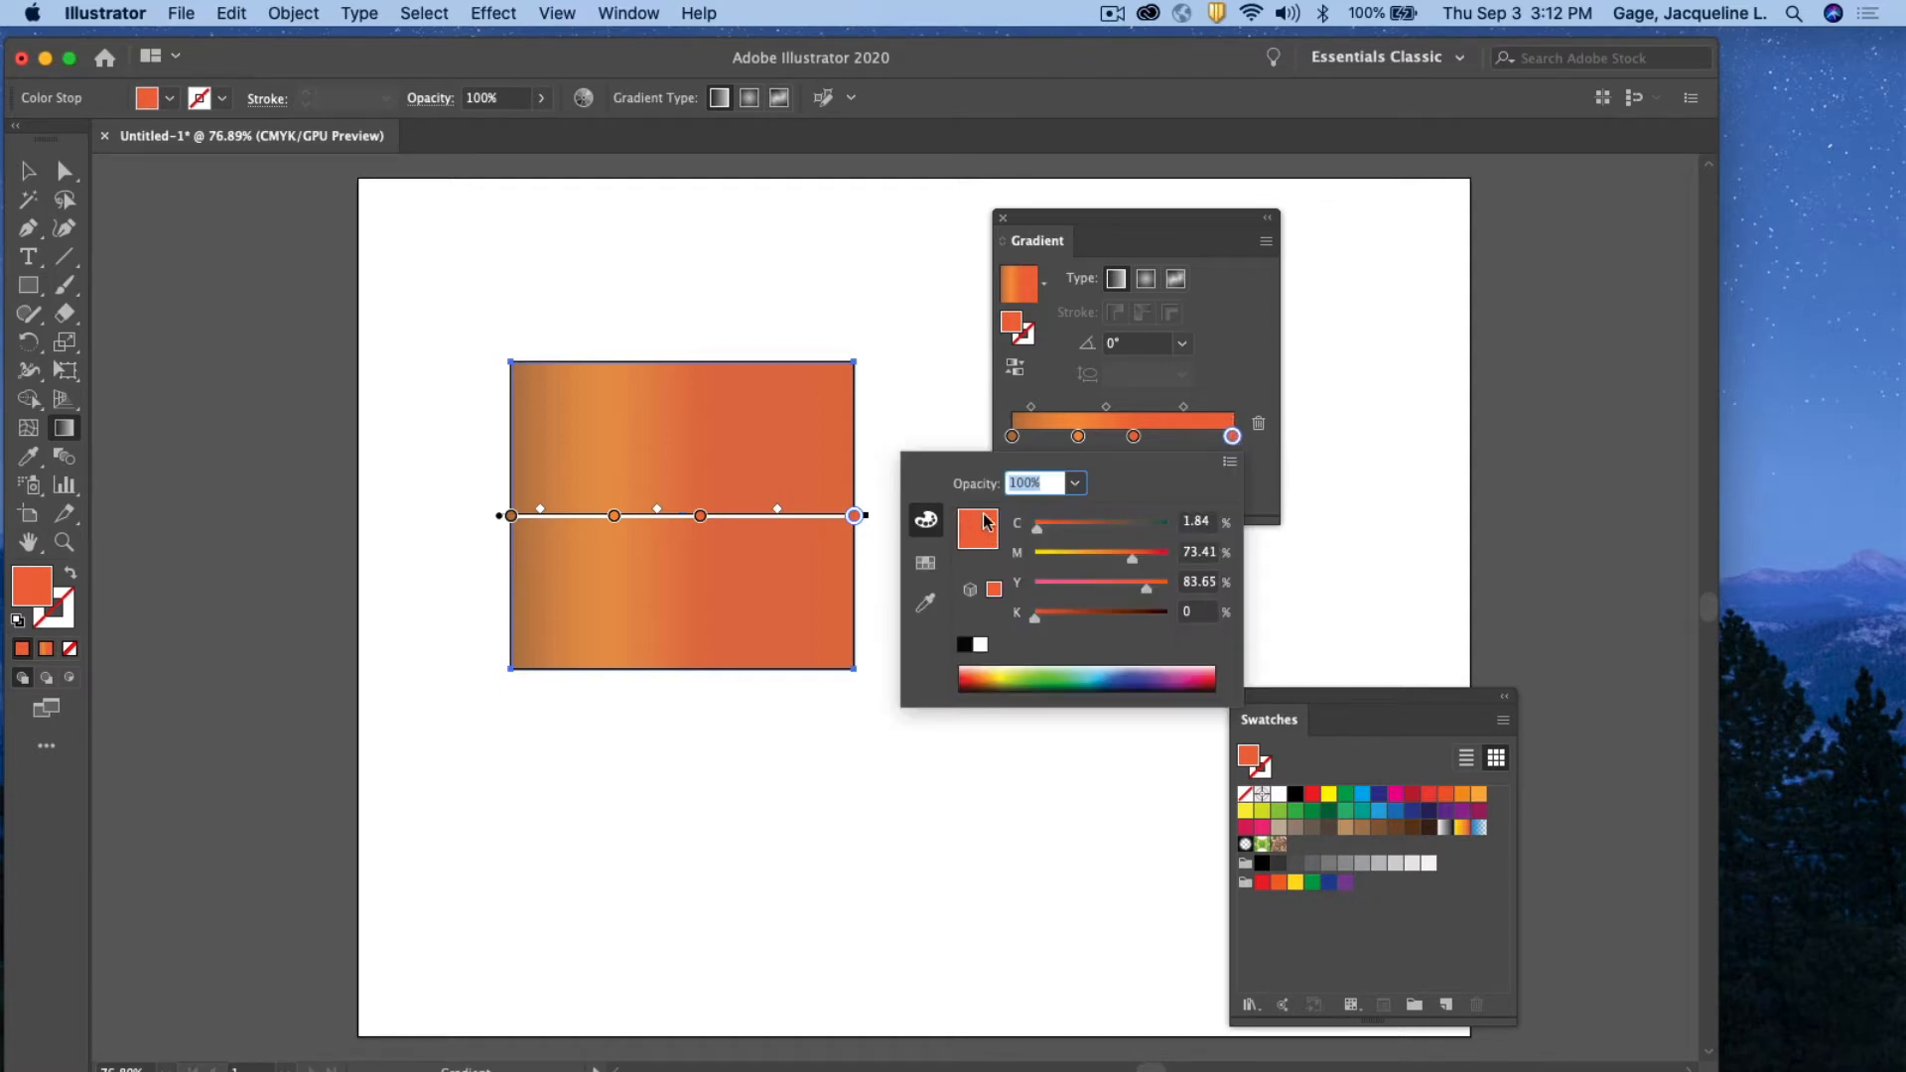
{"action": "left_click_drag", "start_coordinate": [1036, 528], "coordinate": [1096, 558]}
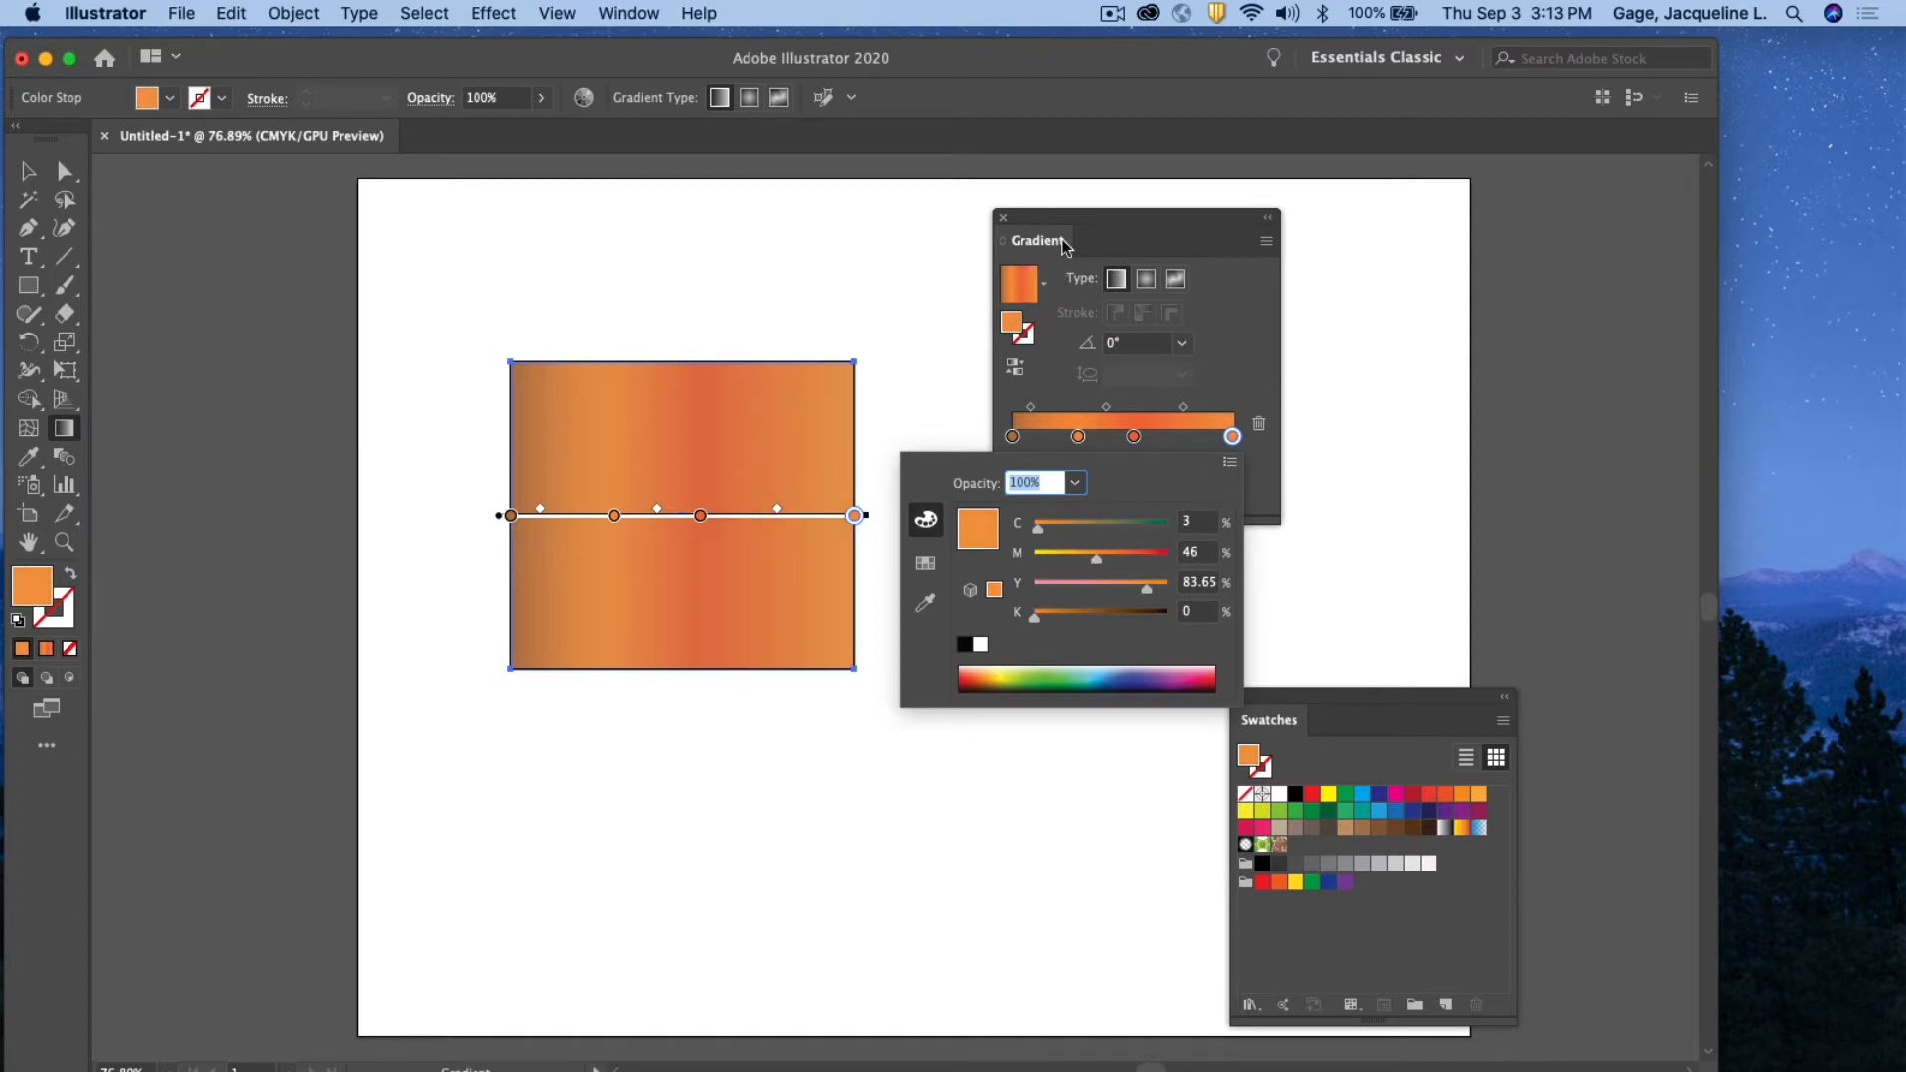
{"action": "left_click", "coordinate": [1014, 438]}
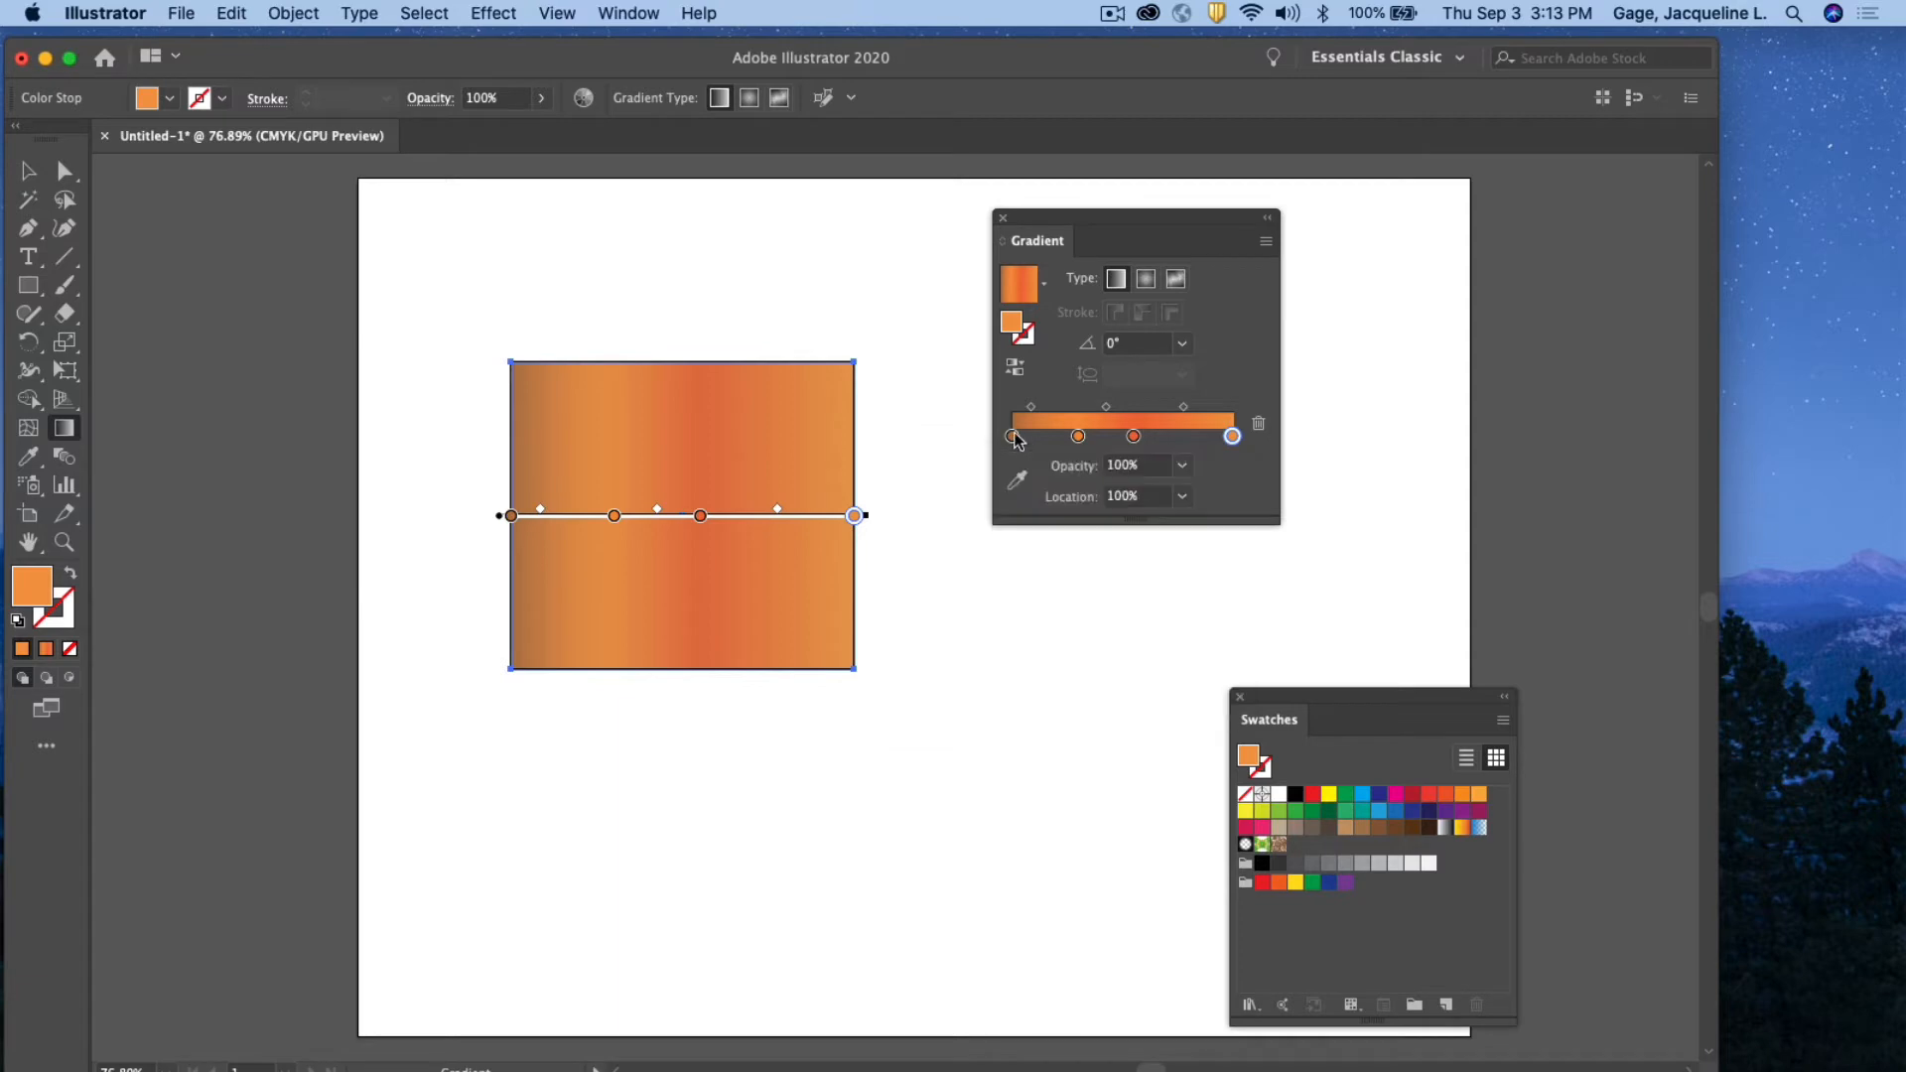
Remove the brown start stop from the gradient and move the orange stop to a location of about 2%
{"action": "left_click_drag", "start_coordinate": [1014, 438], "coordinate": [988, 493]}
{"action": "left_click_drag", "start_coordinate": [1078, 438], "coordinate": [1017, 438]}
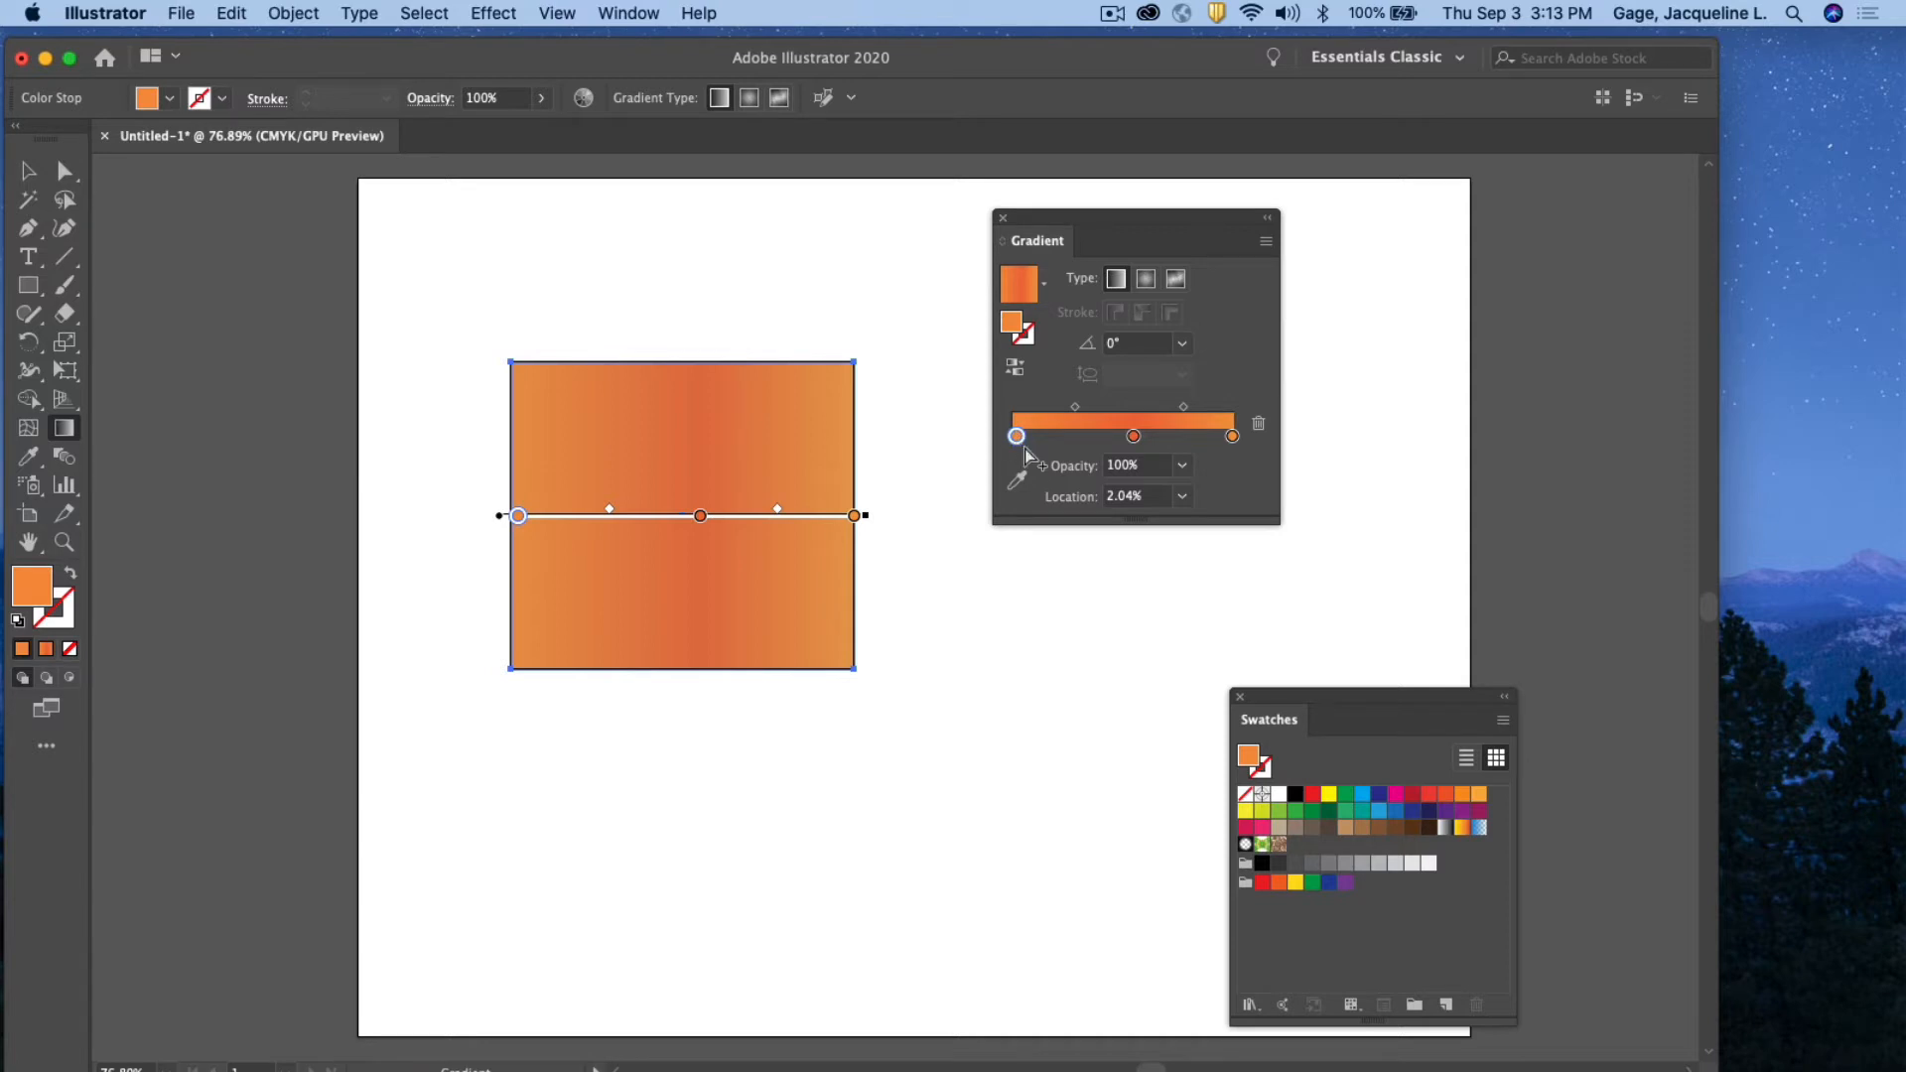
Recolour the start stop with C 93, the middle stop with C 98 and M 0, and the end stop with C 61 and Y 10
{"action": "double_click", "coordinate": [1016, 437]}
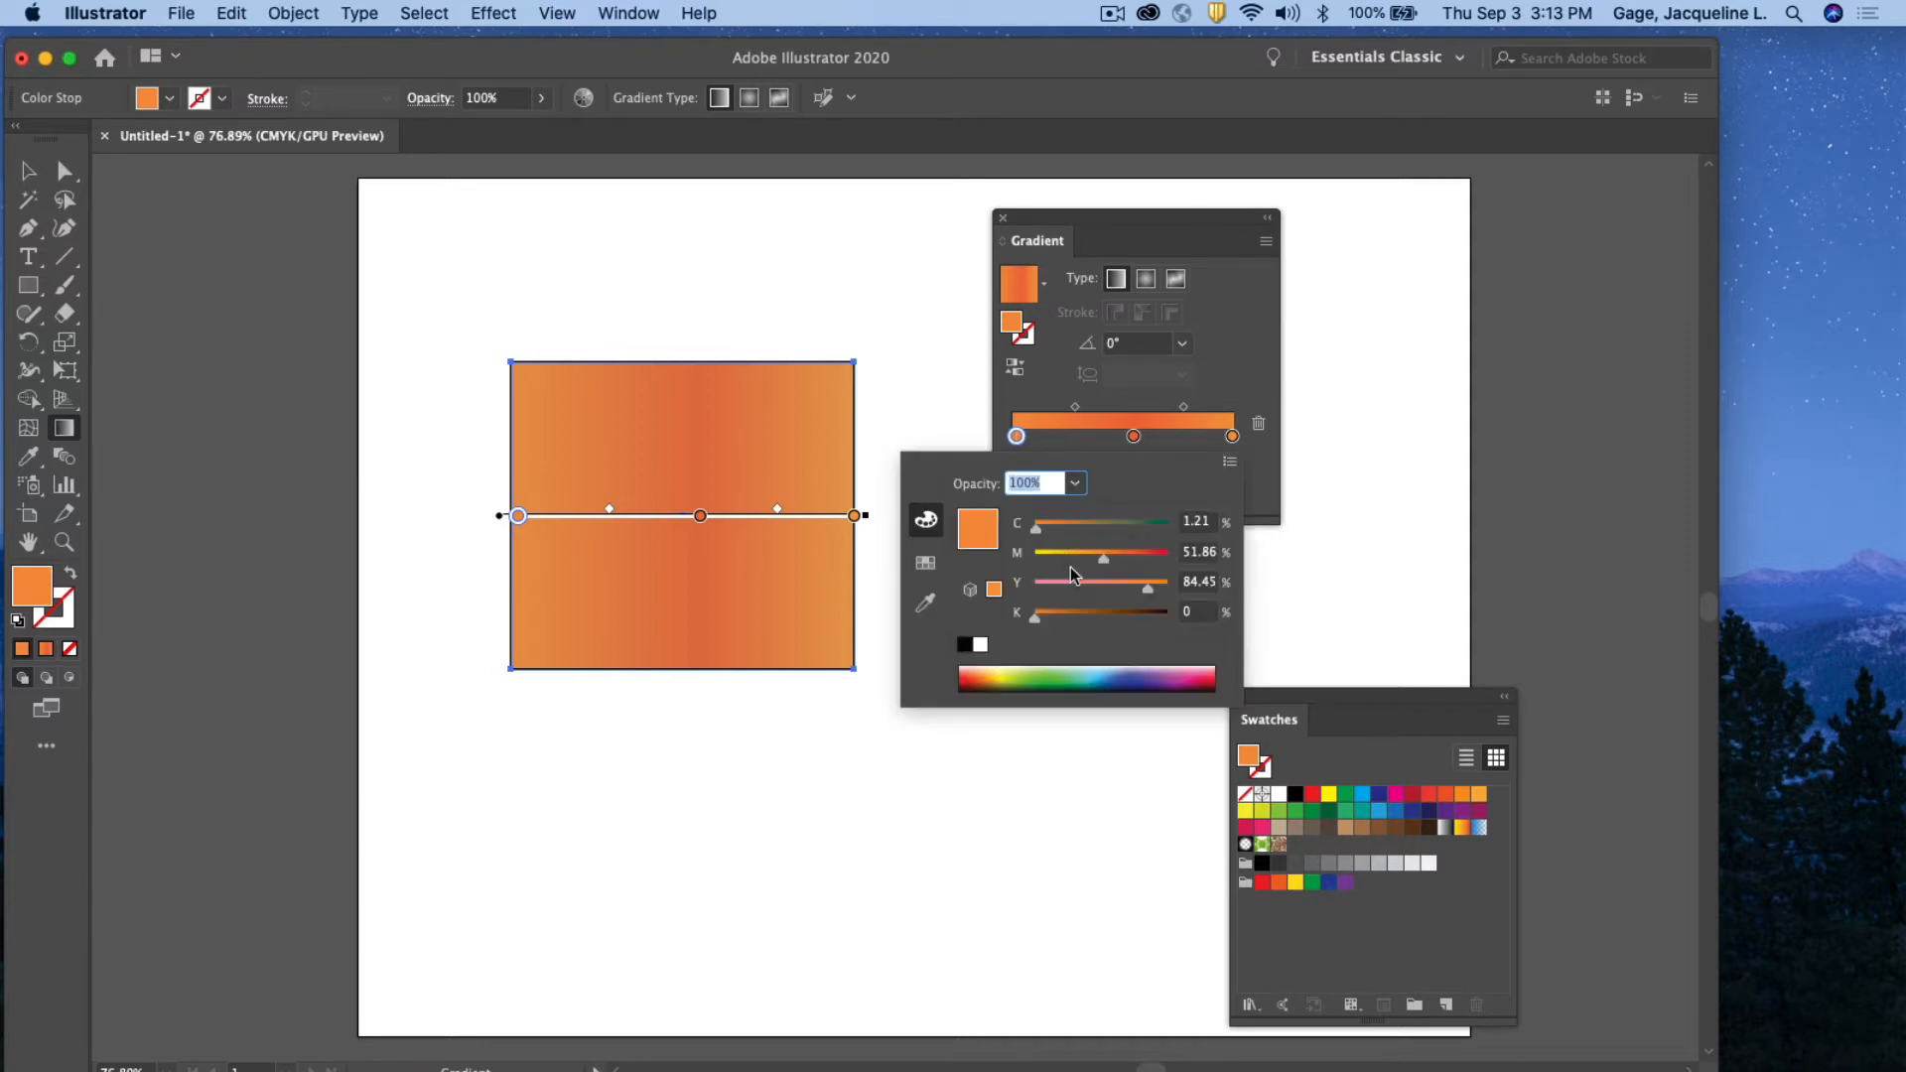
{"action": "left_click_drag", "start_coordinate": [1042, 534], "coordinate": [1170, 524]}
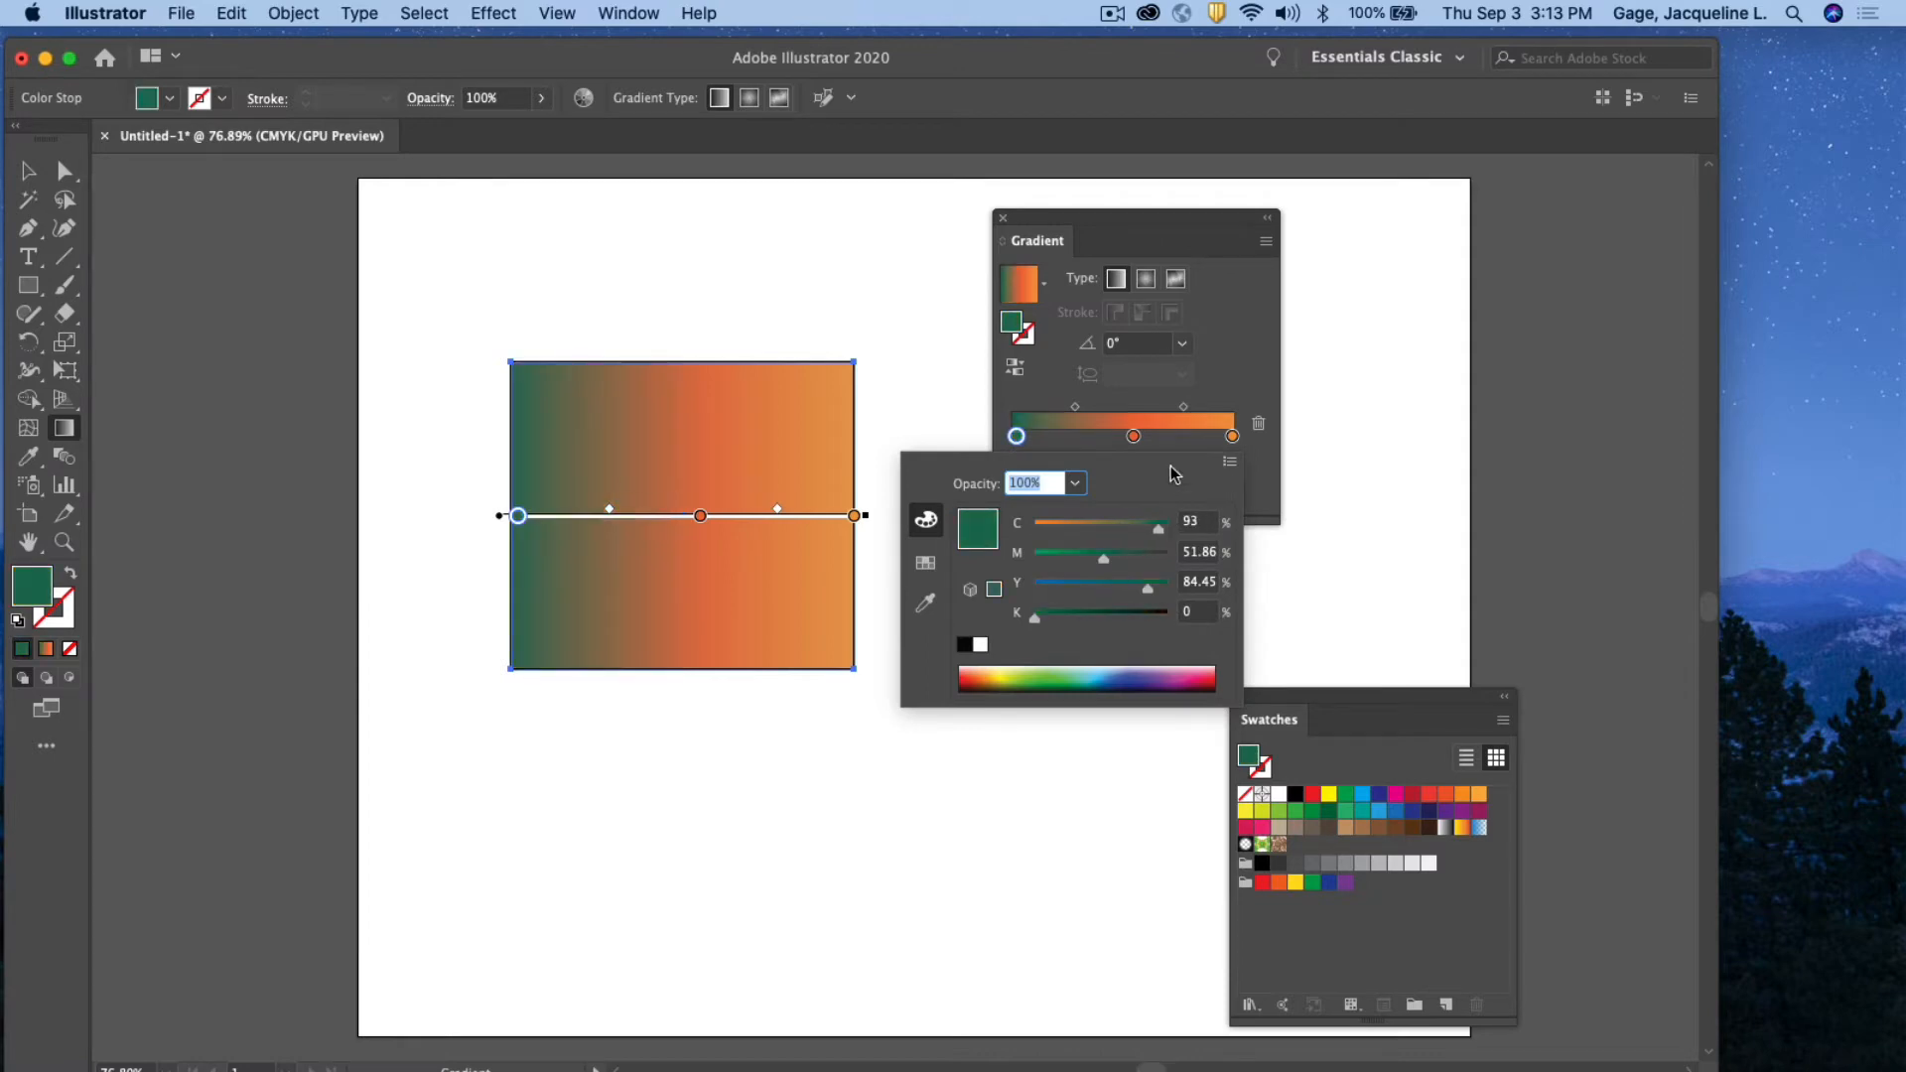
{"action": "double_click", "coordinate": [1134, 437]}
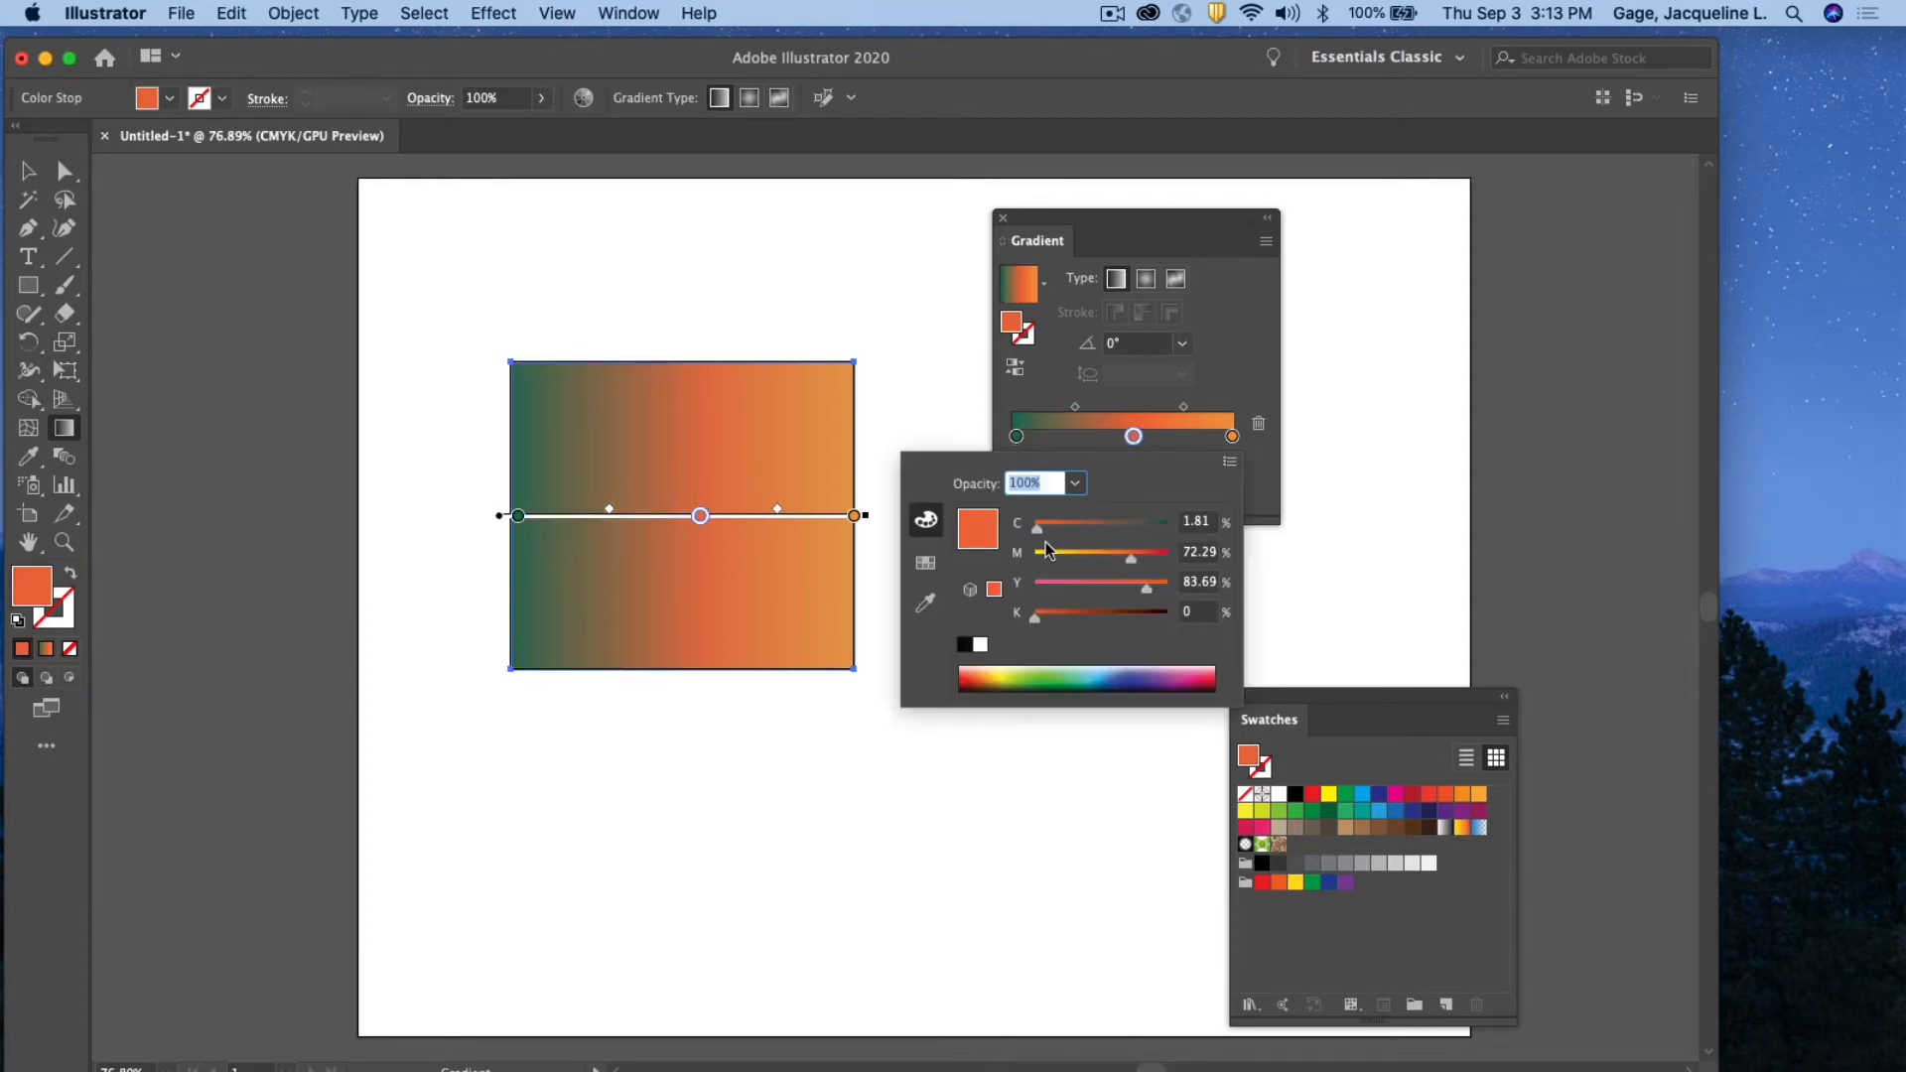
{"action": "left_click_drag", "start_coordinate": [1039, 531], "coordinate": [1048, 603]}
{"action": "double_click", "coordinate": [1233, 436]}
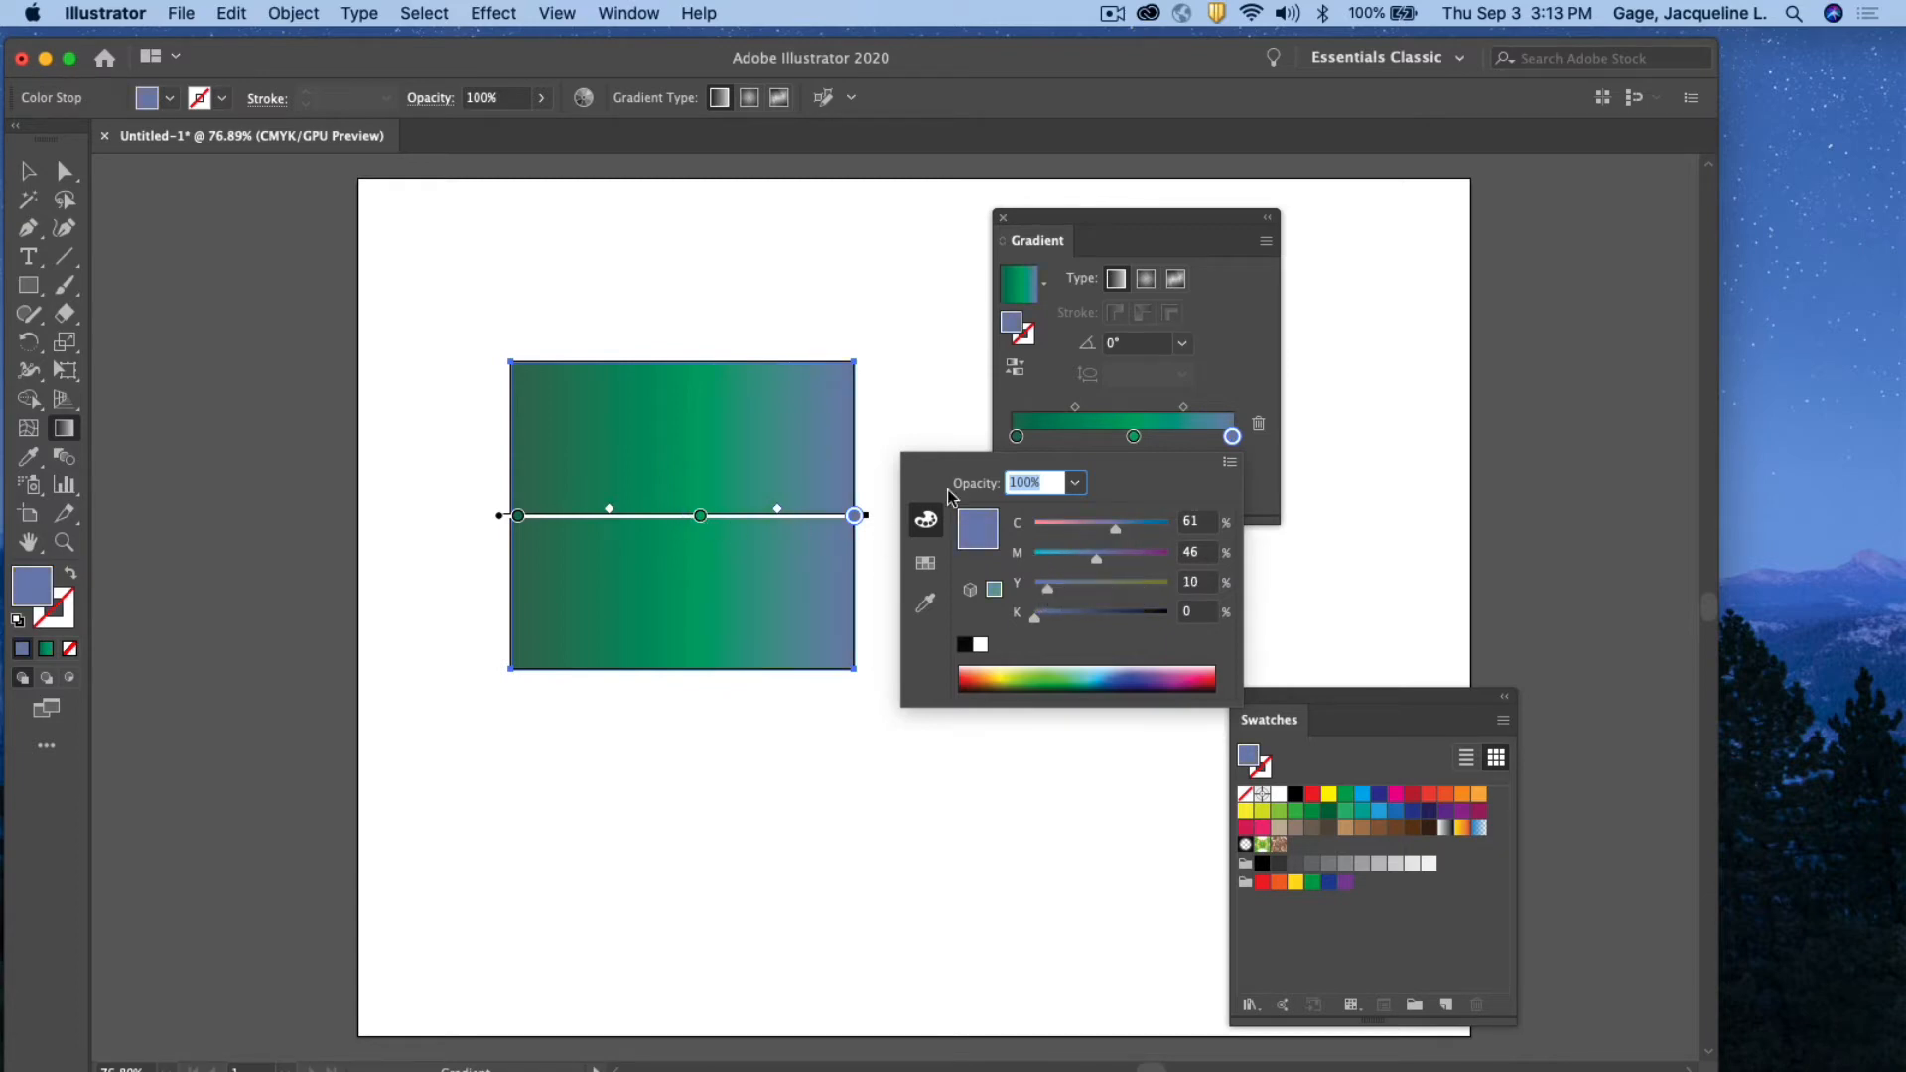
{"action": "left_click", "coordinate": [1070, 403]}
Add three colour stops to the gradient: at about 25%, just before the middle stop, and at about 74%
{"action": "left_click_drag", "start_coordinate": [1130, 436], "coordinate": [1108, 441]}
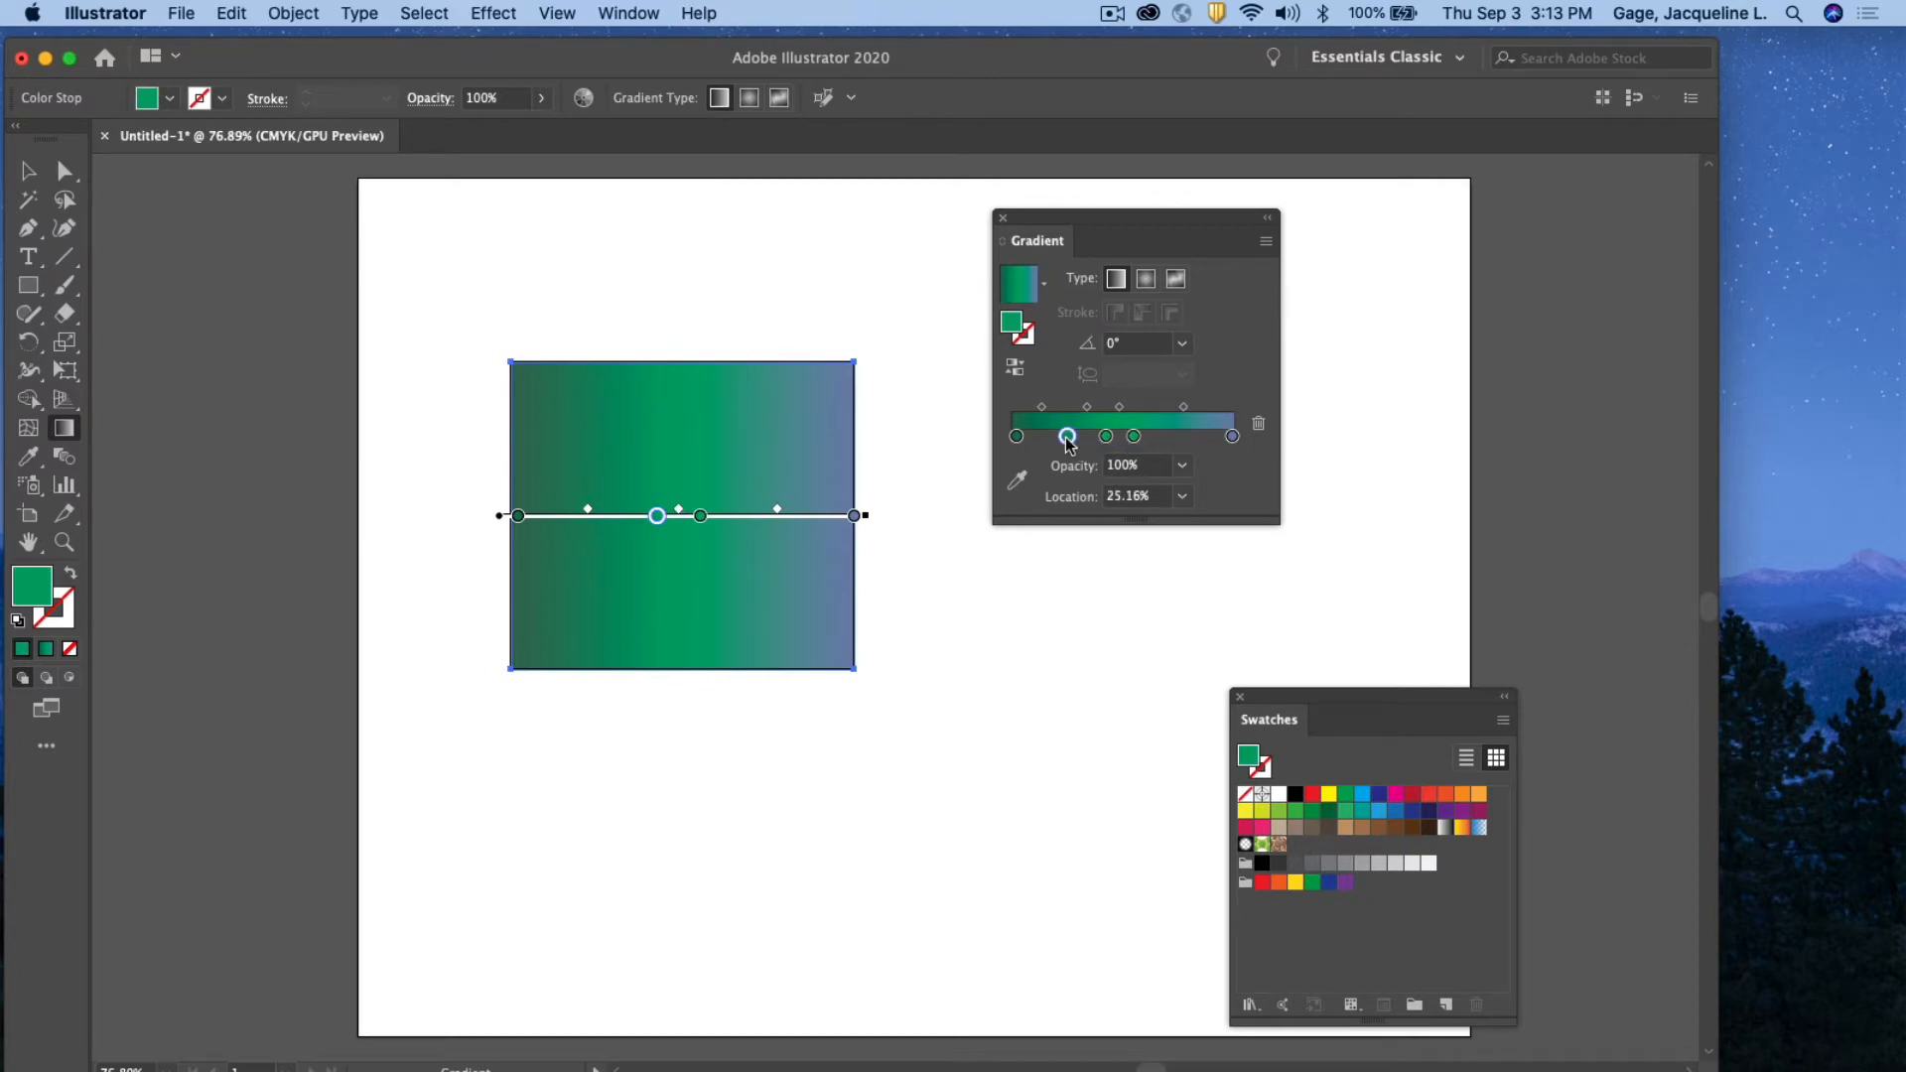
{"action": "left_click", "coordinate": [1067, 439]}
{"action": "left_click", "coordinate": [1176, 441]}
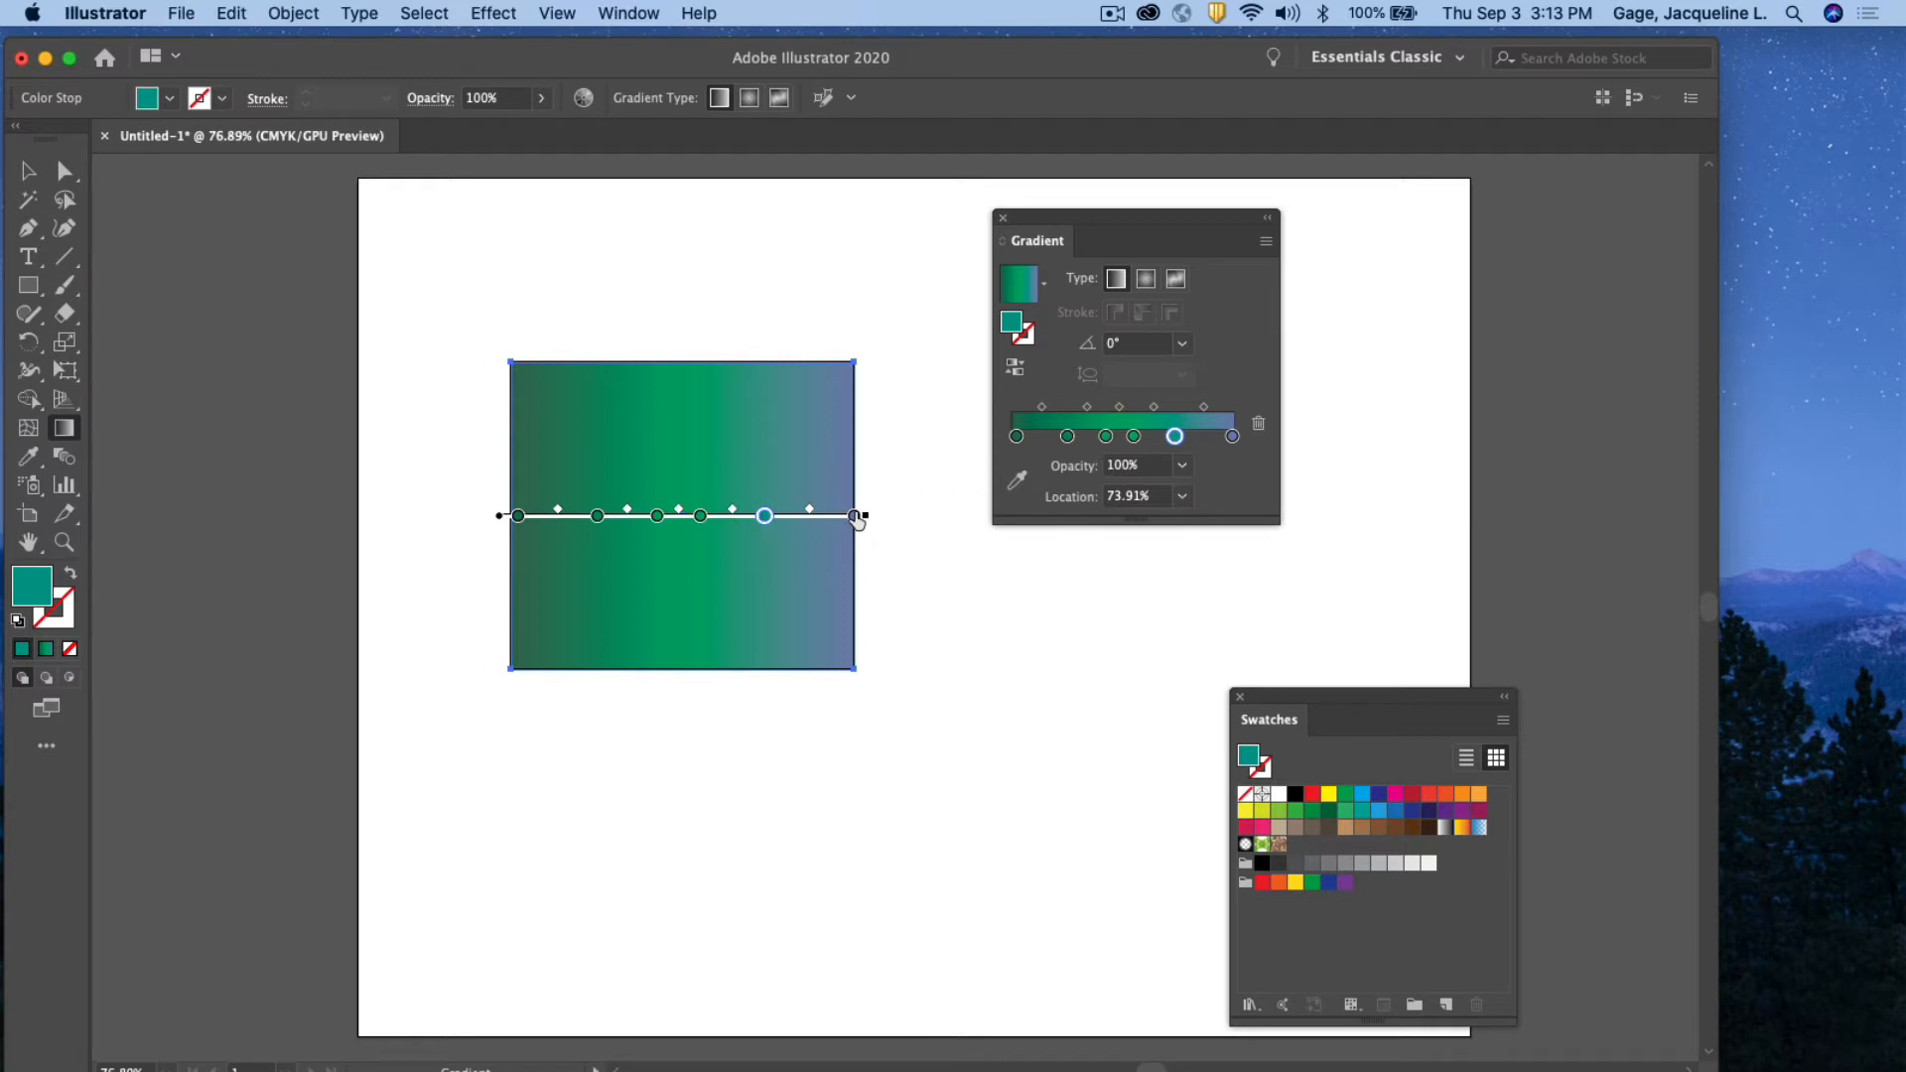
Nudge the teal stop on the square's gradient line to about 74% and open the colour settings of it and the neighbouring green stop
{"action": "left_click_drag", "start_coordinate": [765, 517], "coordinate": [766, 518]}
{"action": "double_click", "coordinate": [766, 518]}
{"action": "double_click", "coordinate": [701, 518]}
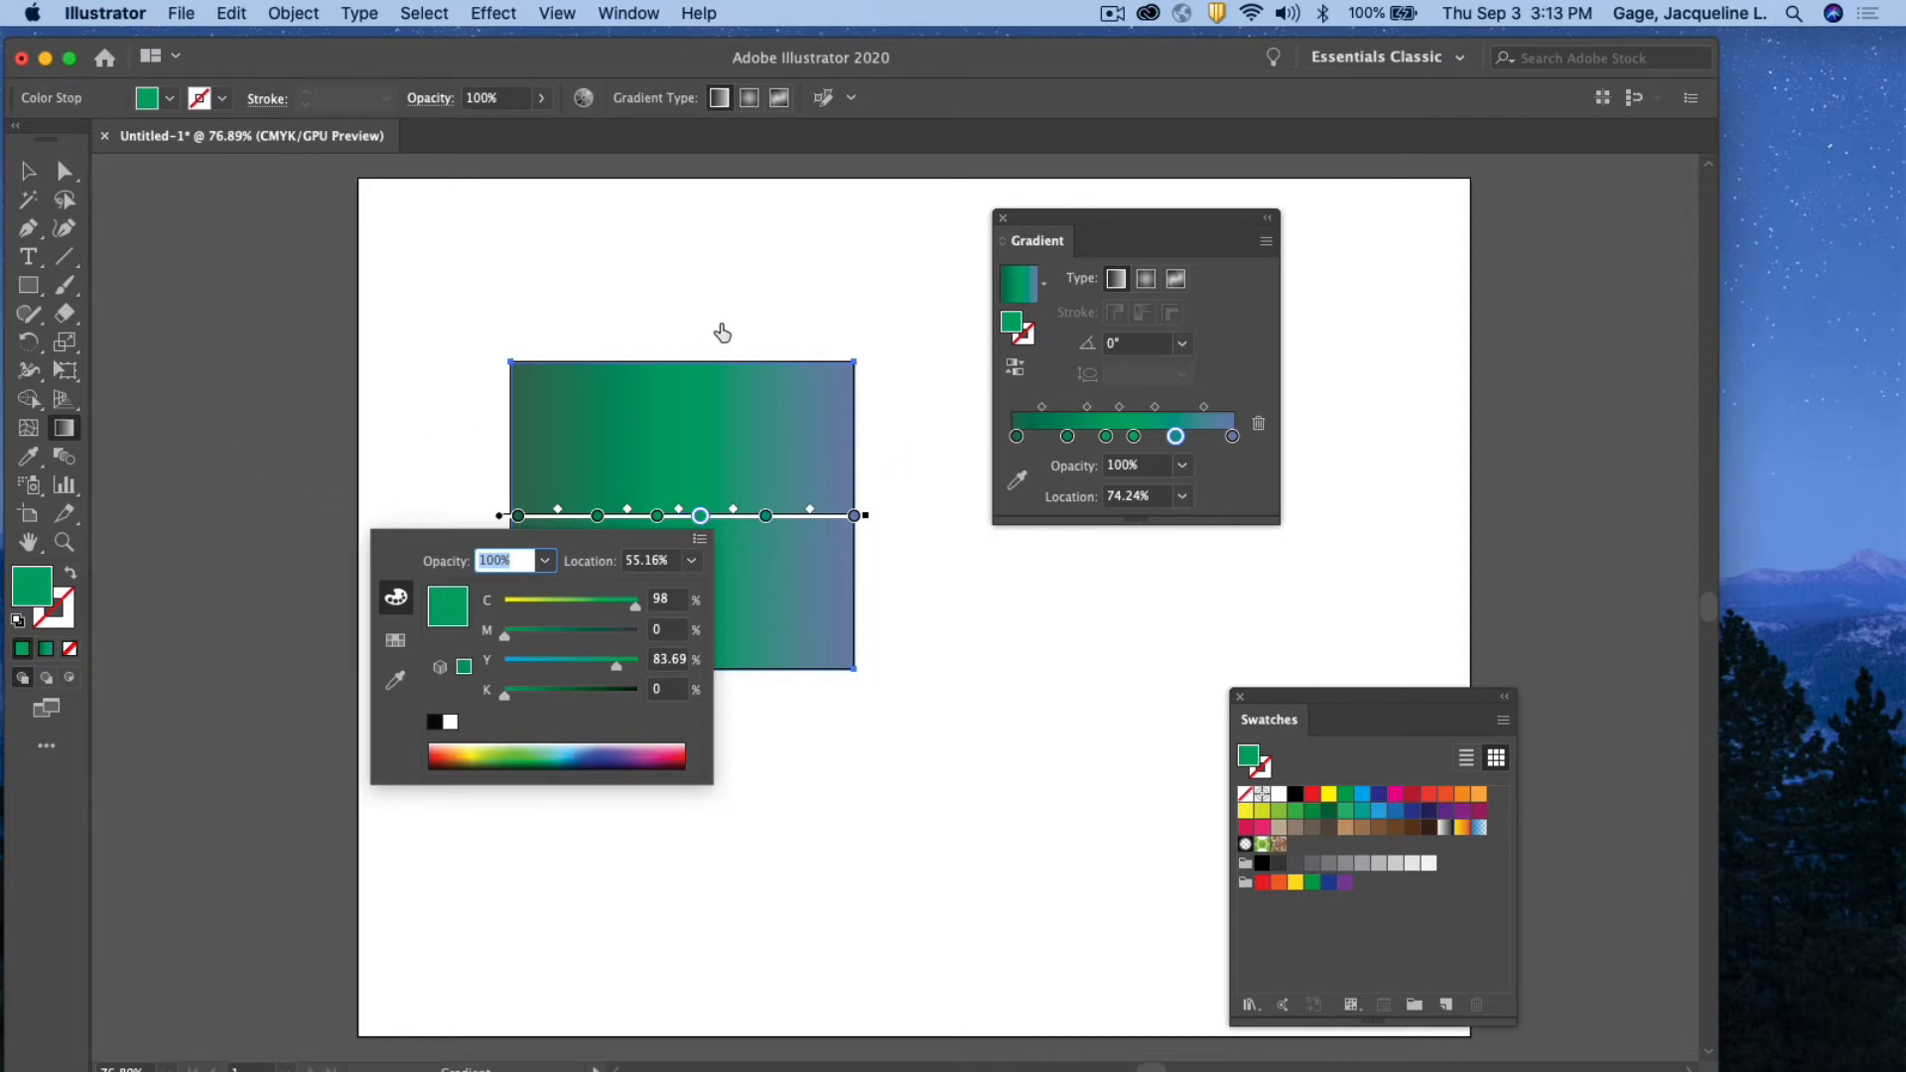
{"action": "left_click", "coordinate": [30, 172]}
{"action": "left_click", "coordinate": [742, 291]}
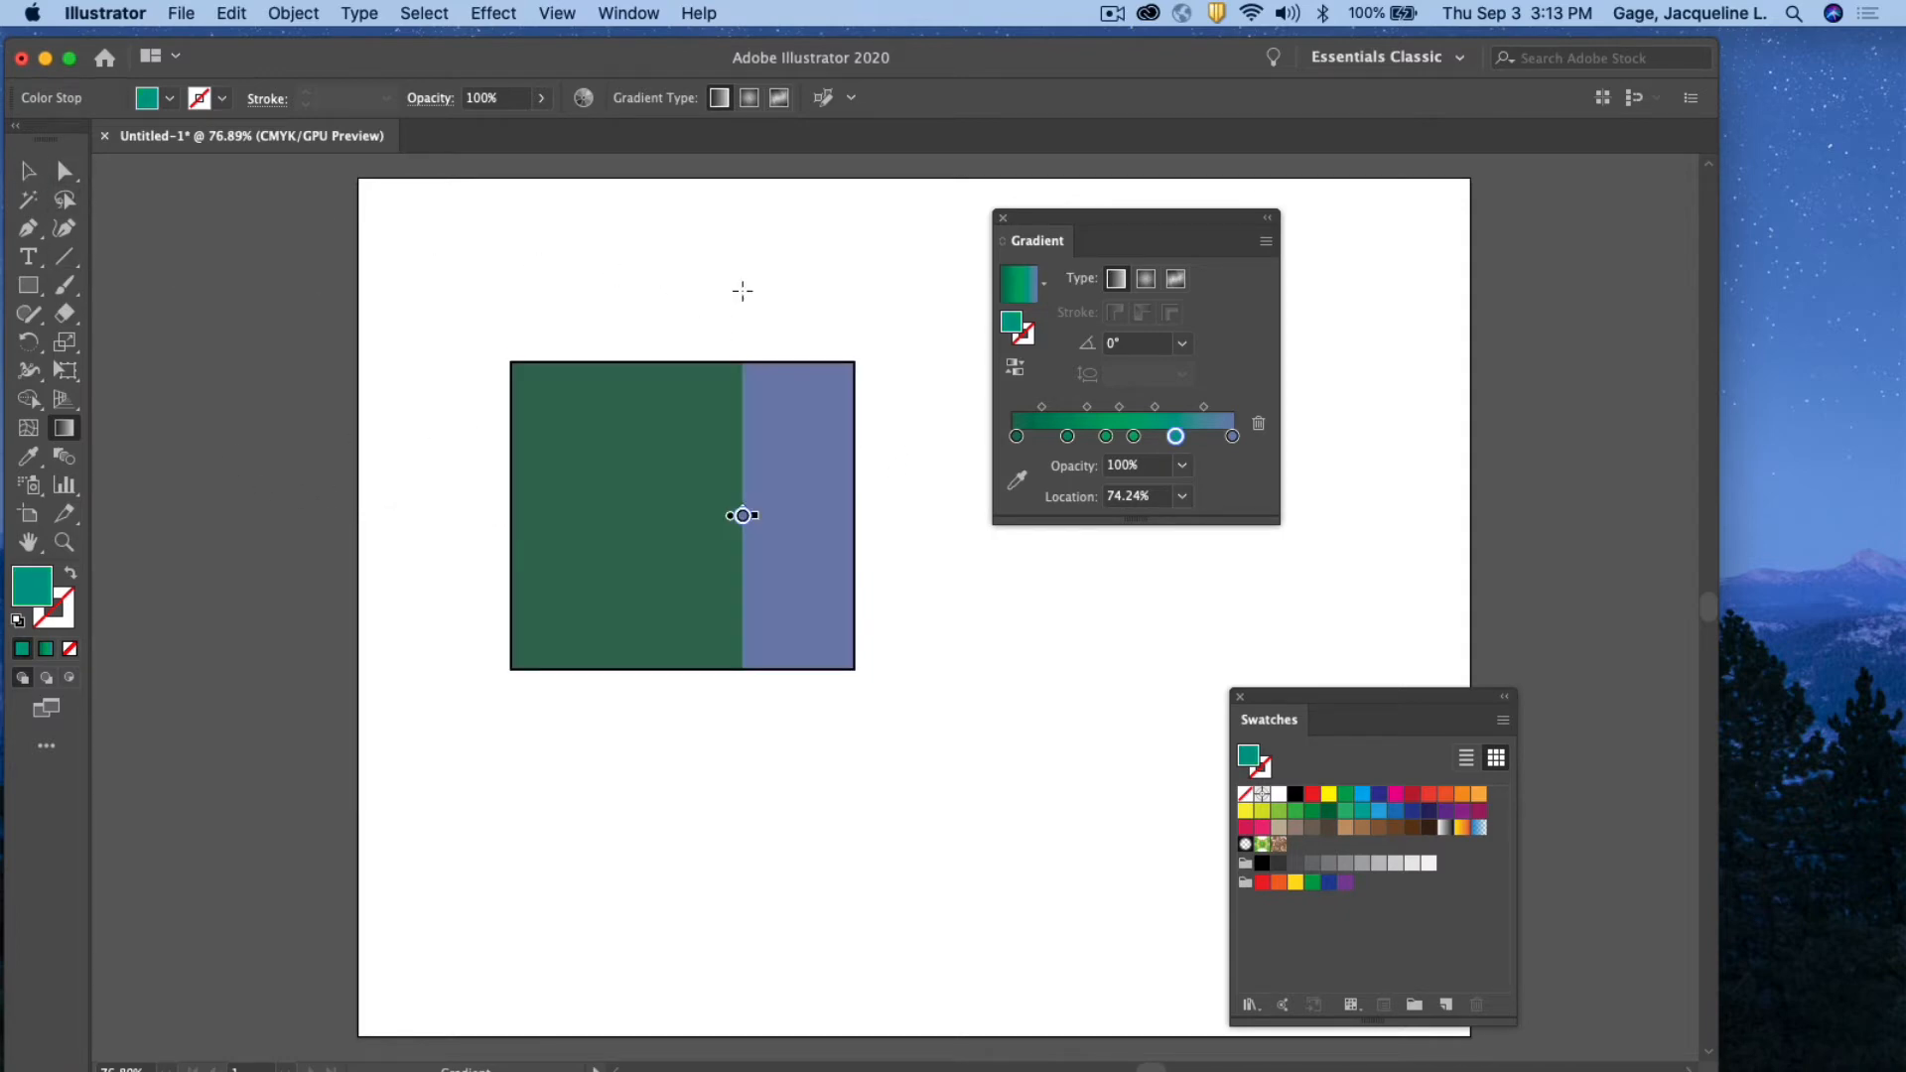
{"action": "key", "text": "ctrl+z"}
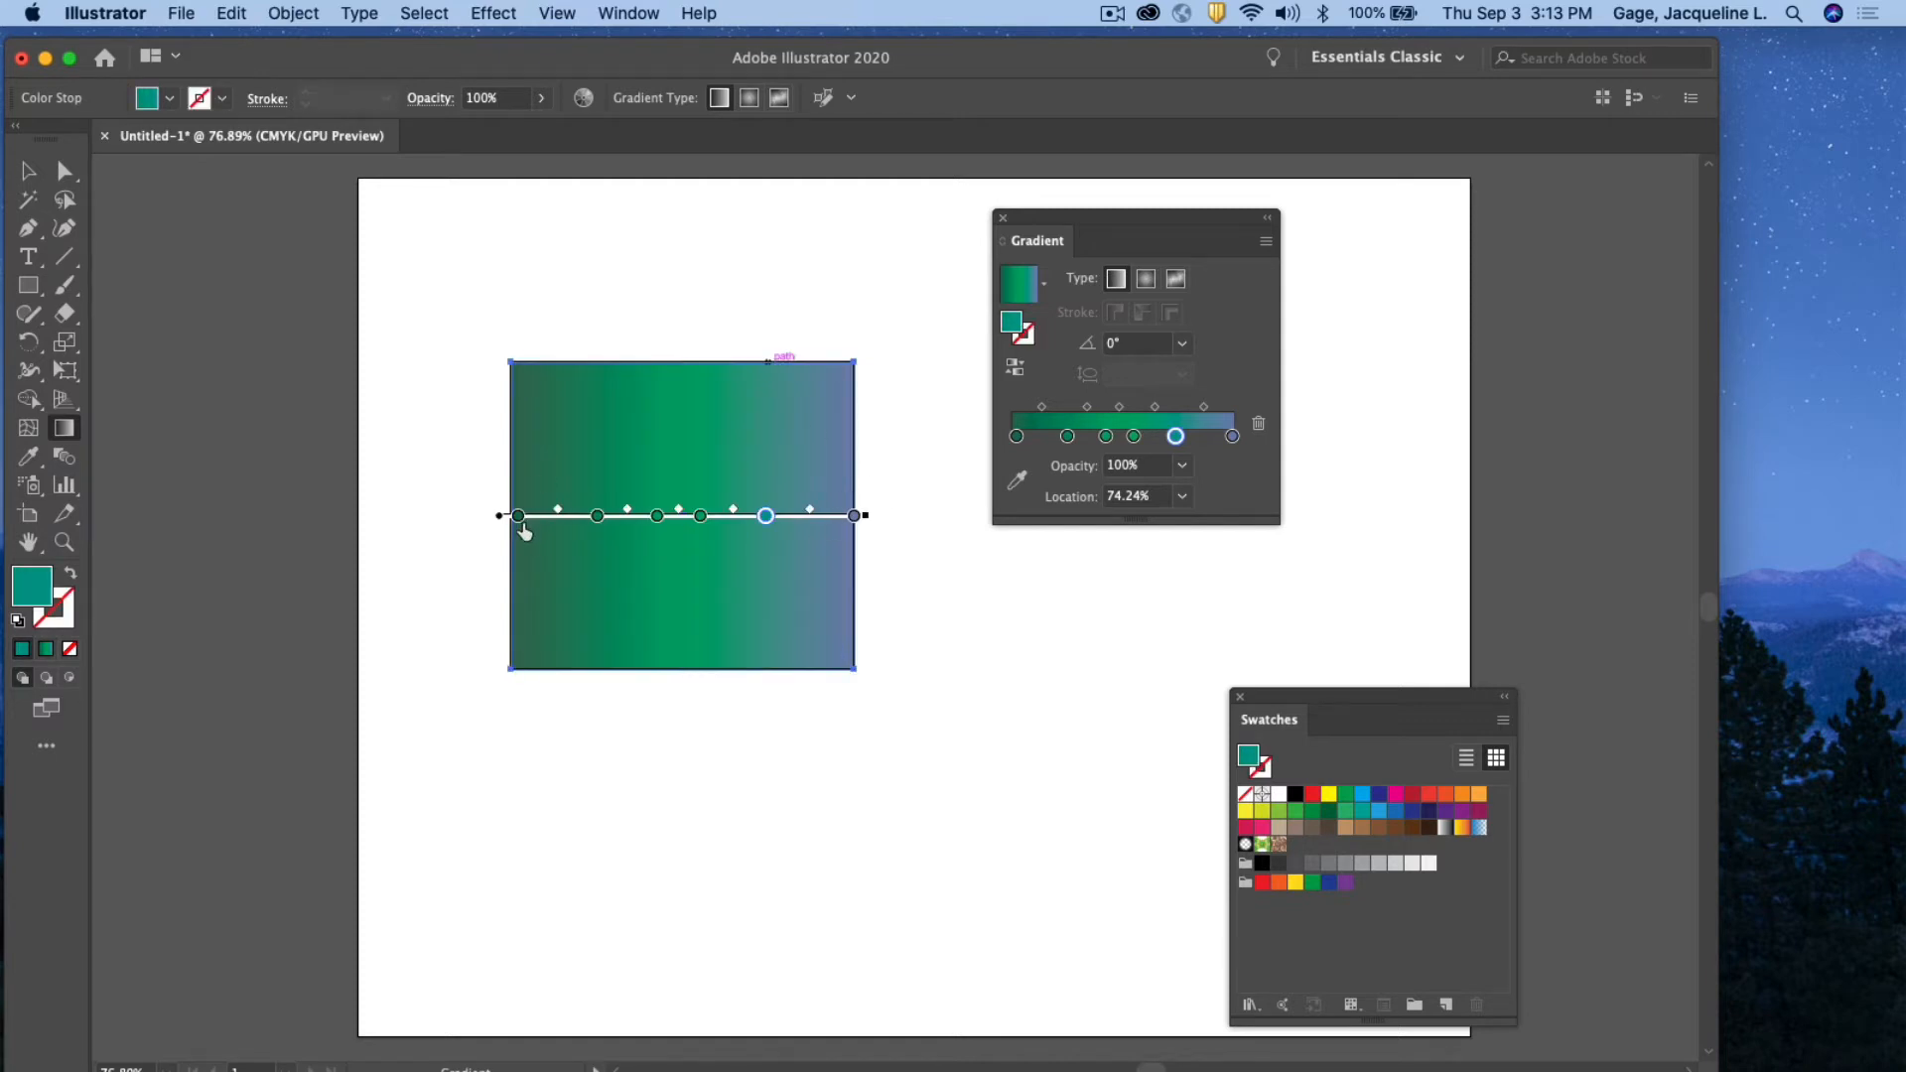
Remove the first and last stops from the square's gradient line and rotate the gradient to about -29.8°
{"action": "left_click_drag", "start_coordinate": [517, 520], "coordinate": [426, 529]}
{"action": "mouse_move", "coordinate": [853, 523]}
{"action": "left_mouse_down"}
{"action": "mouse_move", "coordinate": [905, 531]}
{"action": "mouse_move", "coordinate": [878, 517]}
{"action": "mouse_move", "coordinate": [885, 651]}
{"action": "mouse_move", "coordinate": [864, 706]}
{"action": "mouse_move", "coordinate": [846, 700]}
{"action": "left_mouse_up"}
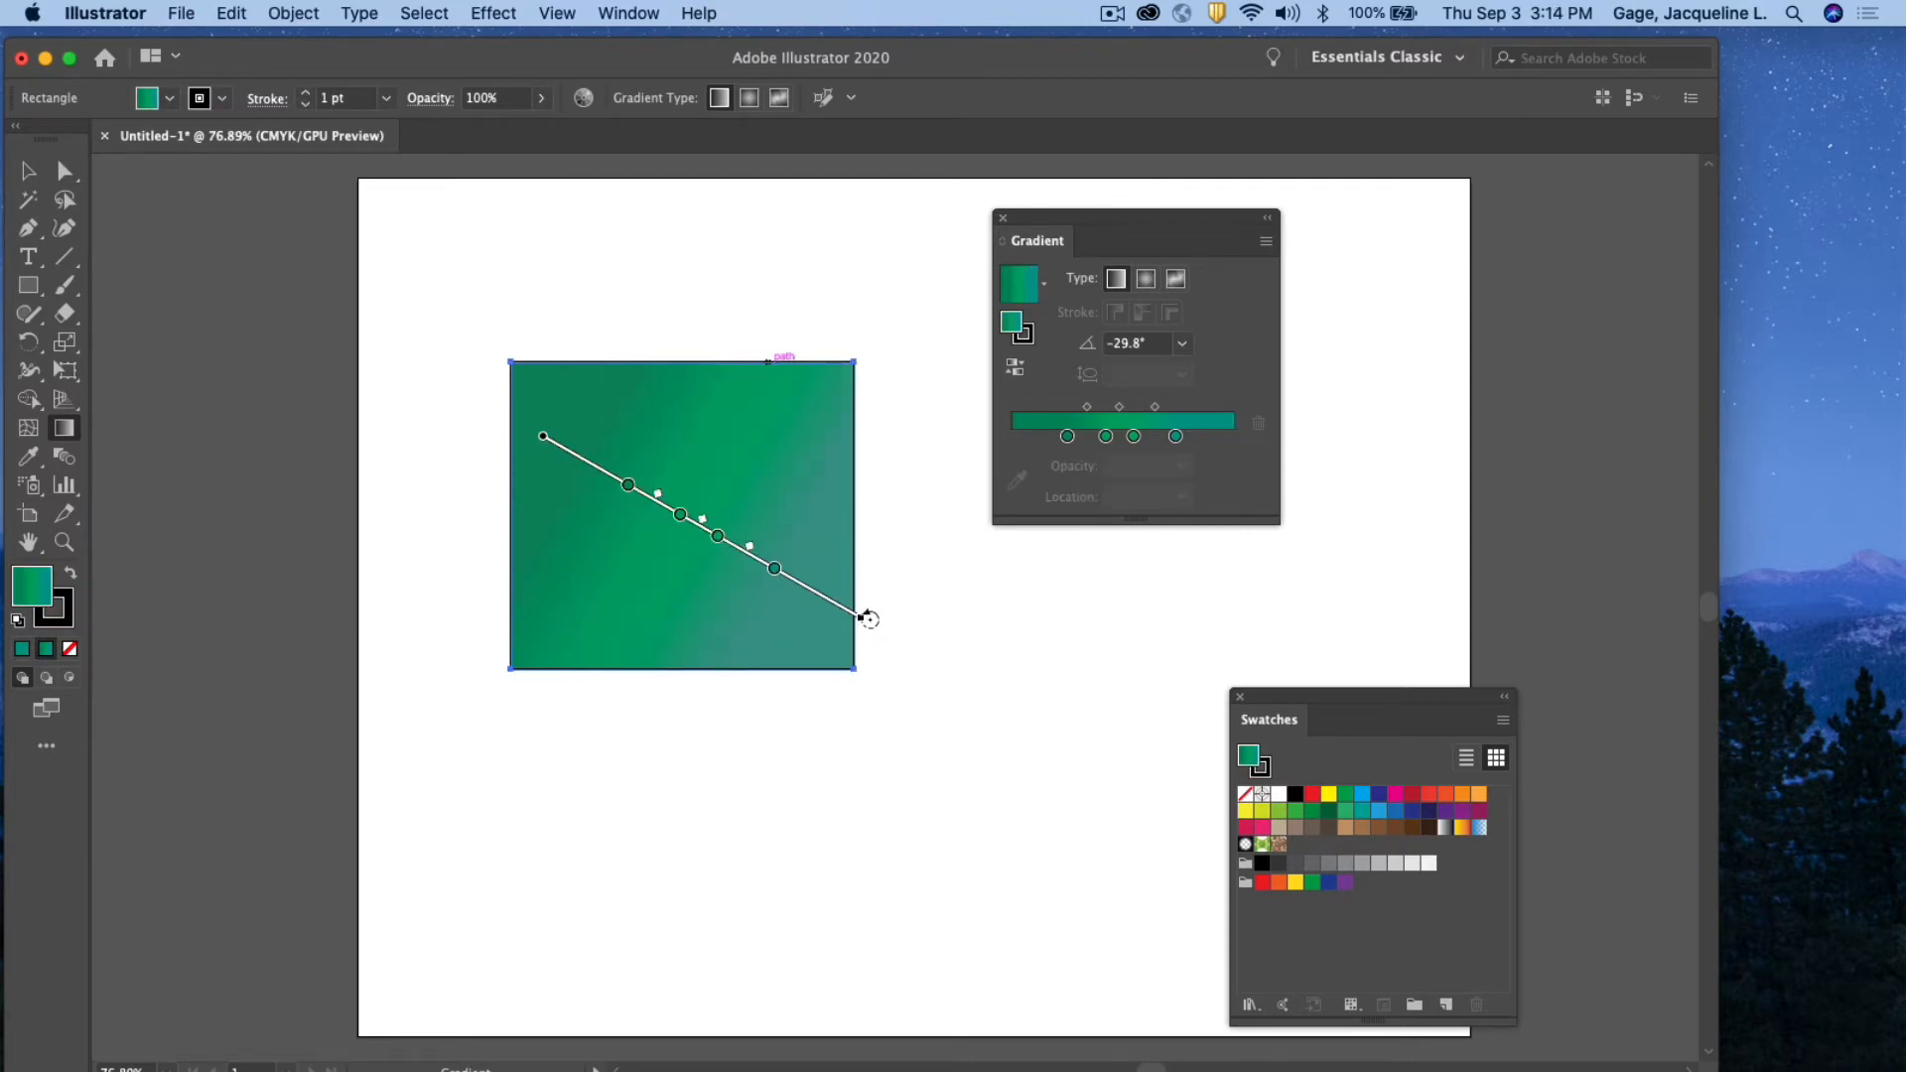
Lengthen the angled gradient line past the square's edges and shift it diagonally across the square
{"action": "left_click_drag", "start_coordinate": [881, 636], "coordinate": [1078, 740]}
{"action": "left_click_drag", "start_coordinate": [864, 621], "coordinate": [720, 515]}
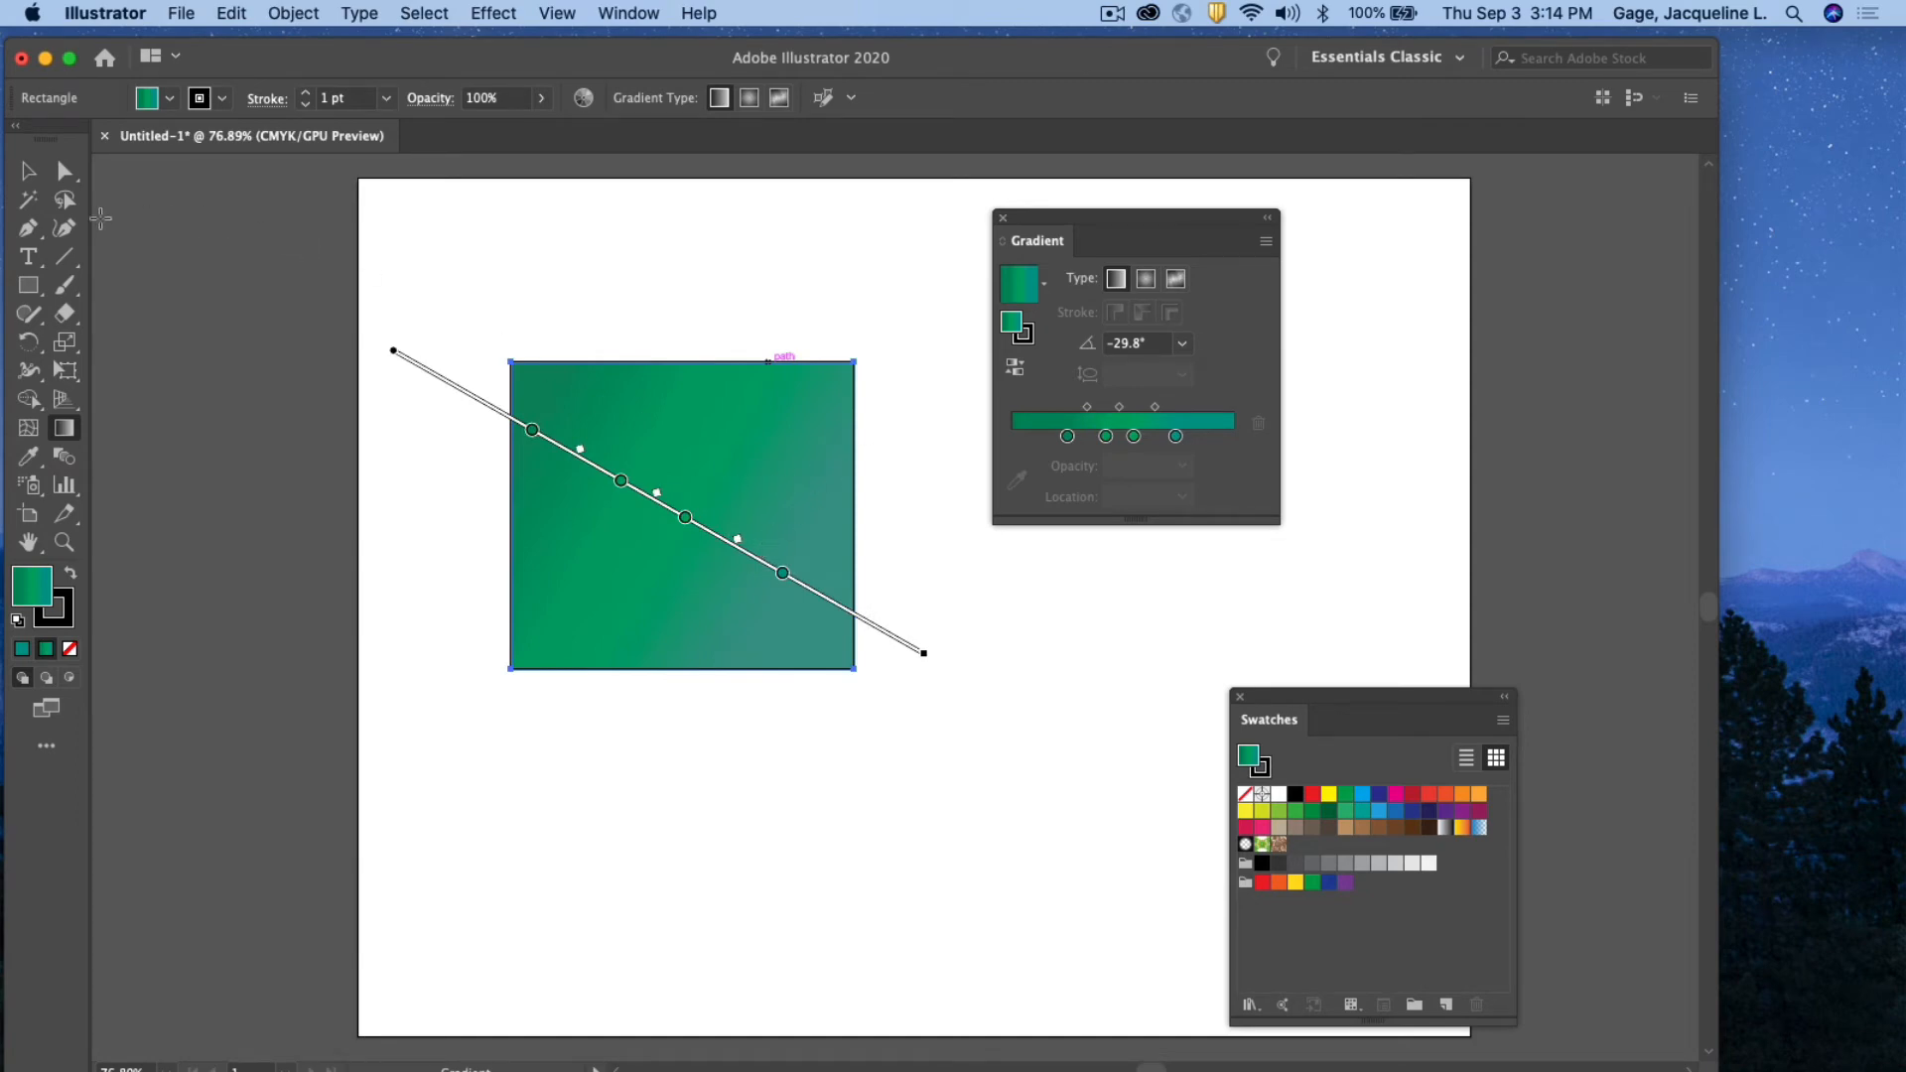
Delete the gradient-filled square from the artboard
{"action": "left_click", "coordinate": [28, 171]}
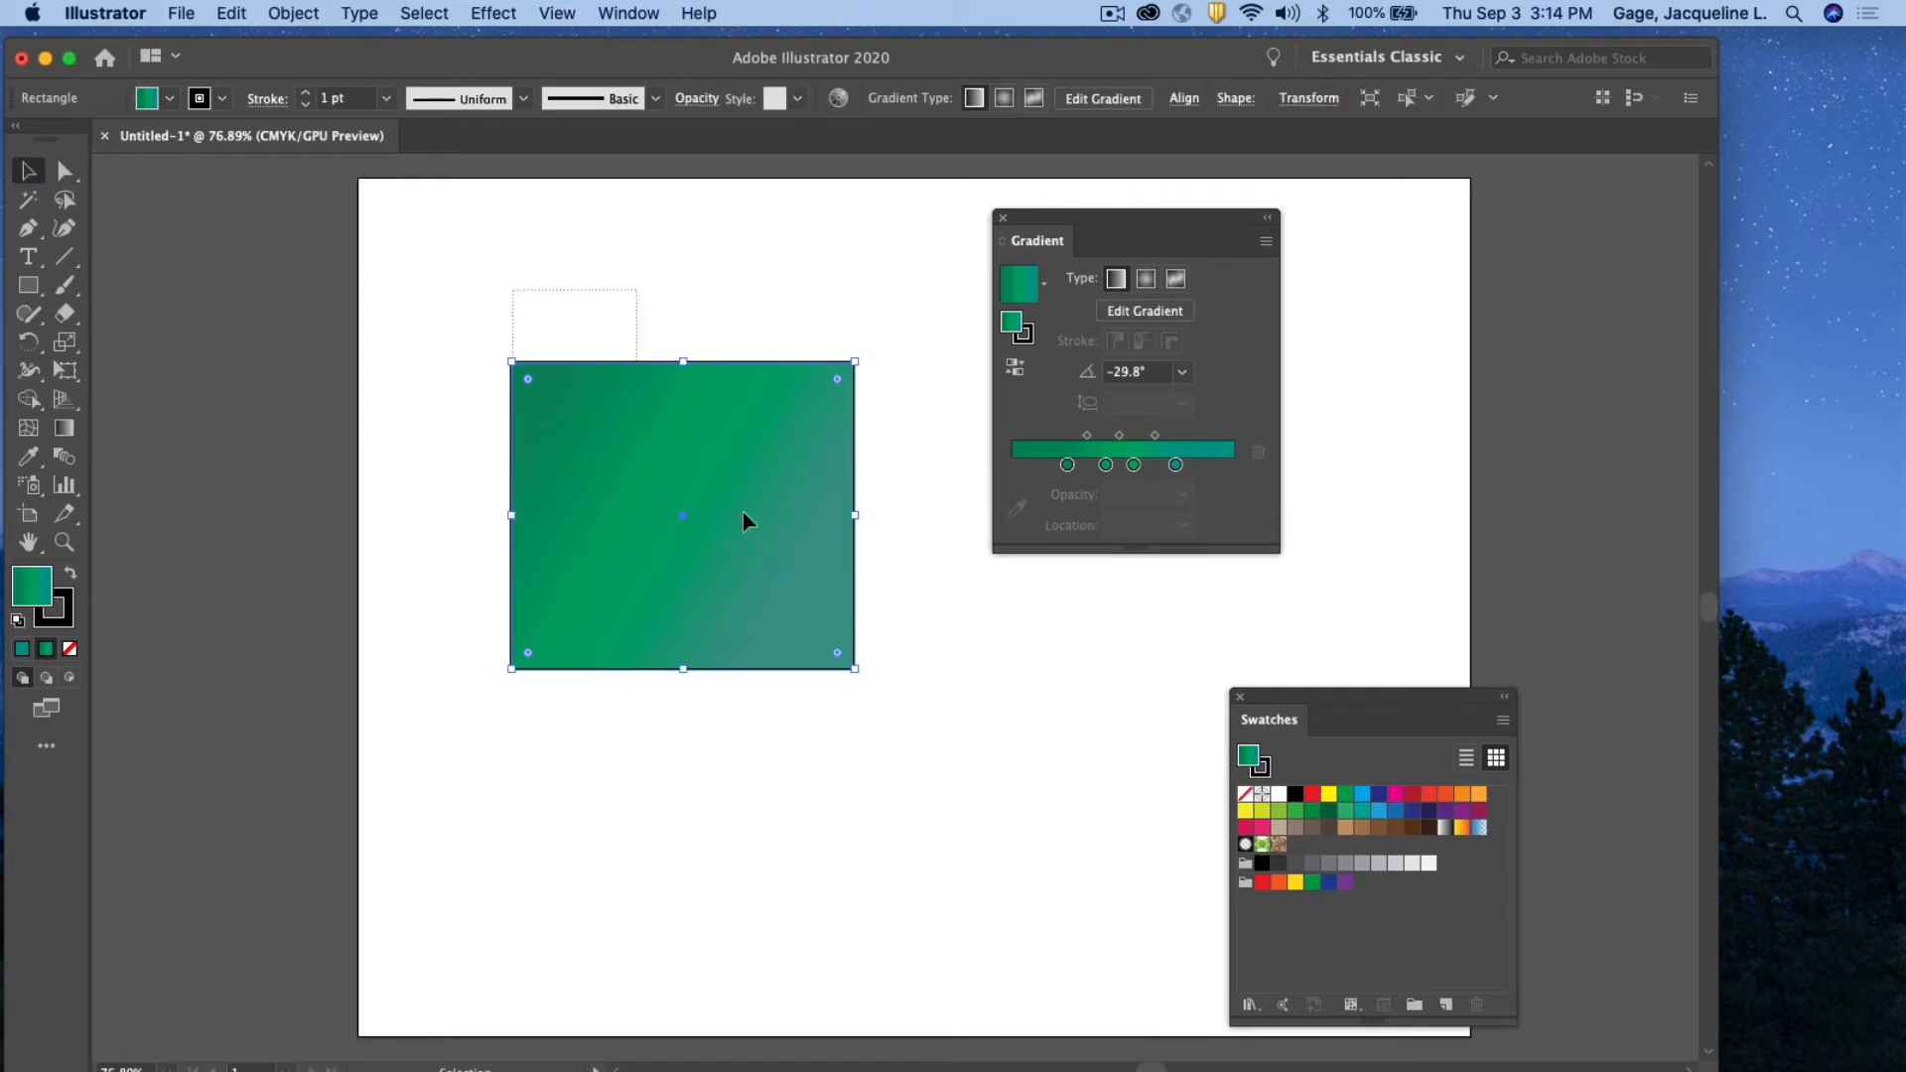
{"action": "key", "text": "Delete"}
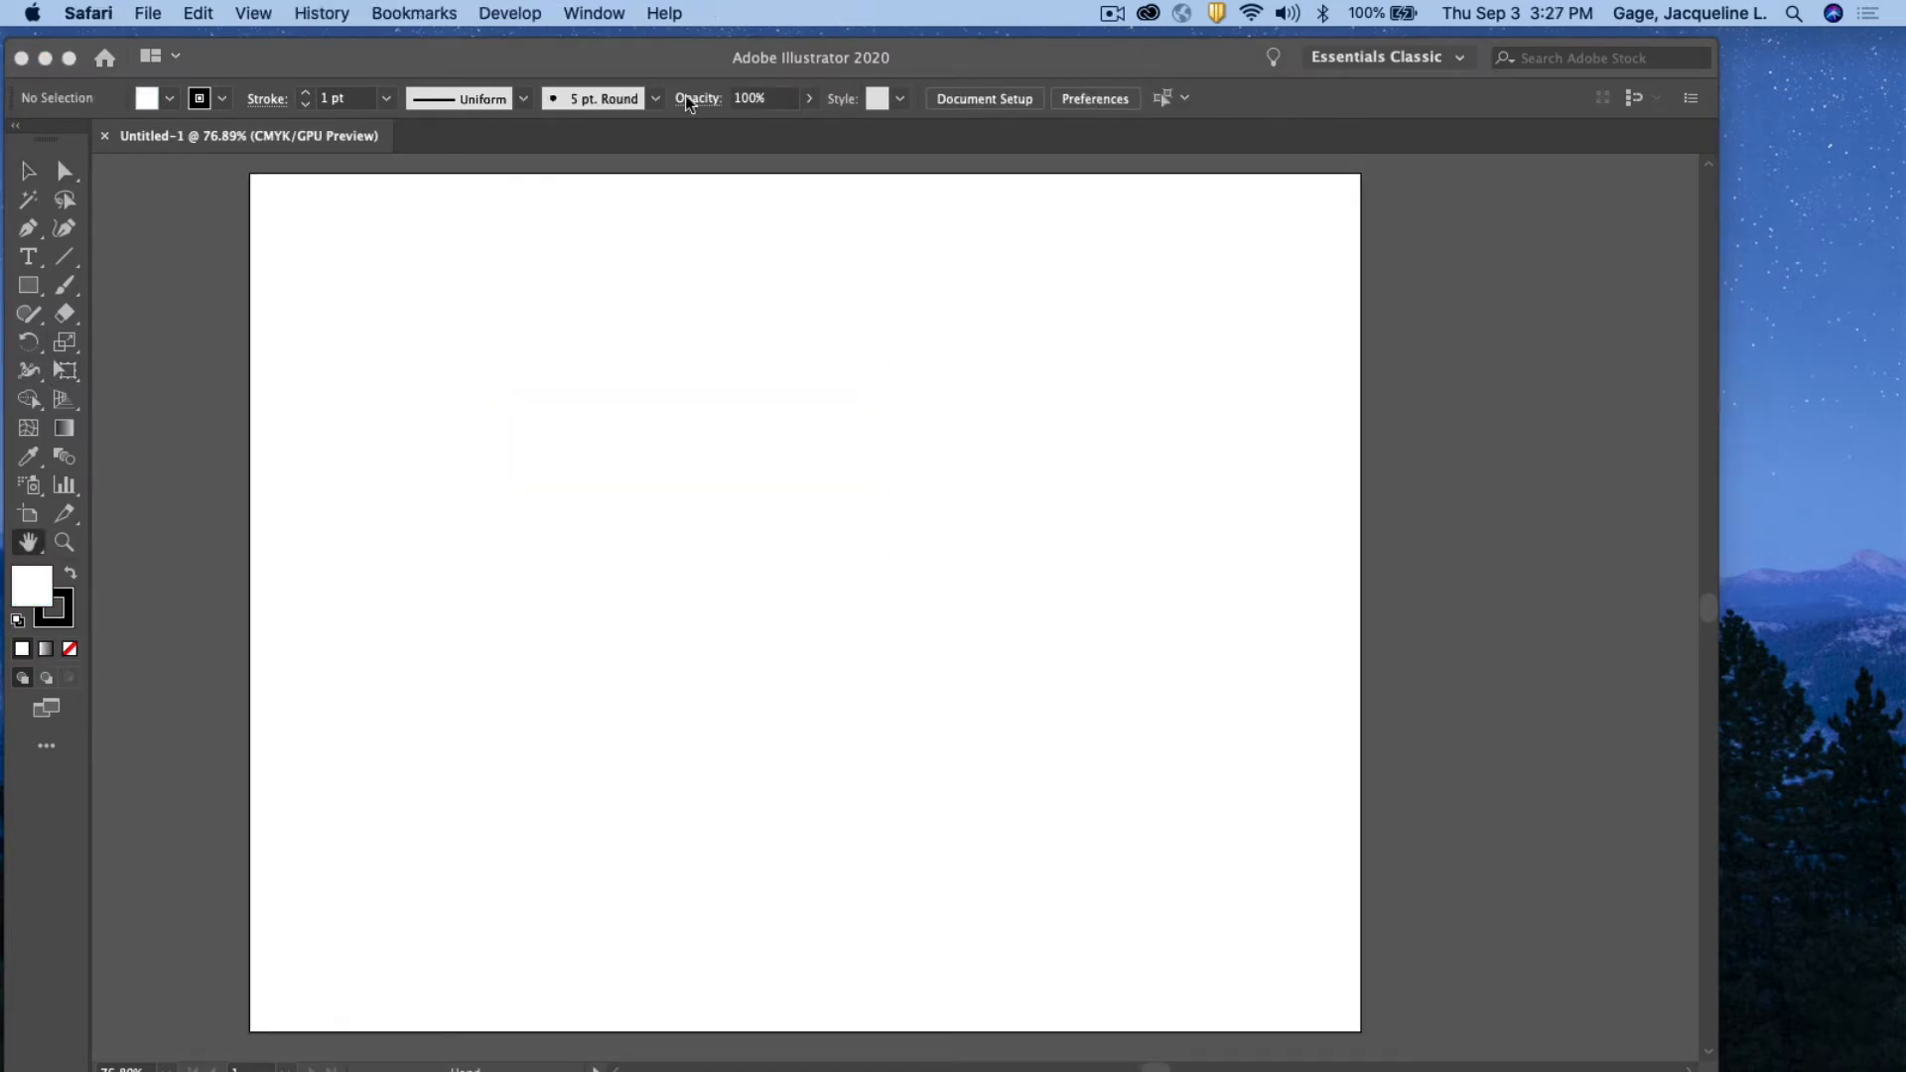
Draw a large circle on the empty artboard with the Ellipse tool and fill it with the blue gradient swatch
{"action": "left_click", "coordinate": [26, 293]}
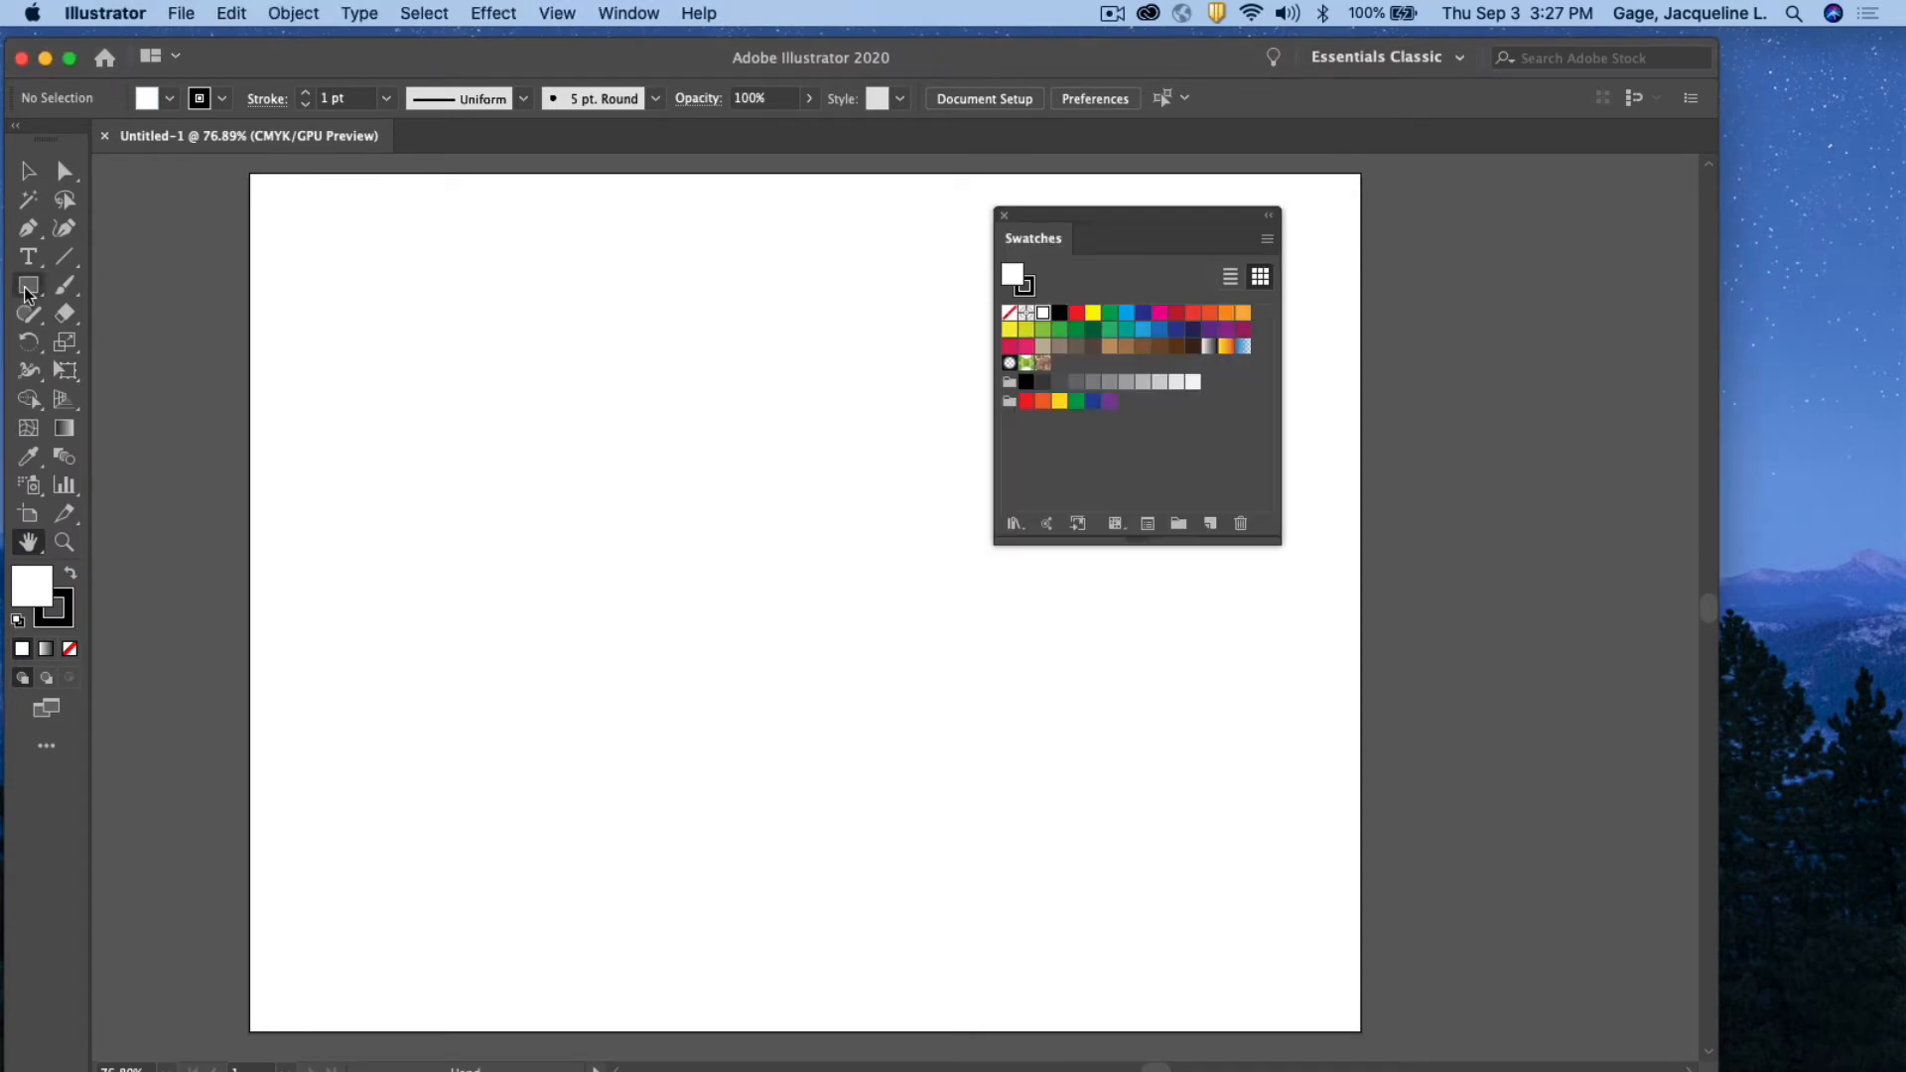
{"action": "left_click_drag", "start_coordinate": [27, 288], "coordinate": [121, 340]}
{"action": "left_click_drag", "start_coordinate": [389, 330], "coordinate": [818, 758]}
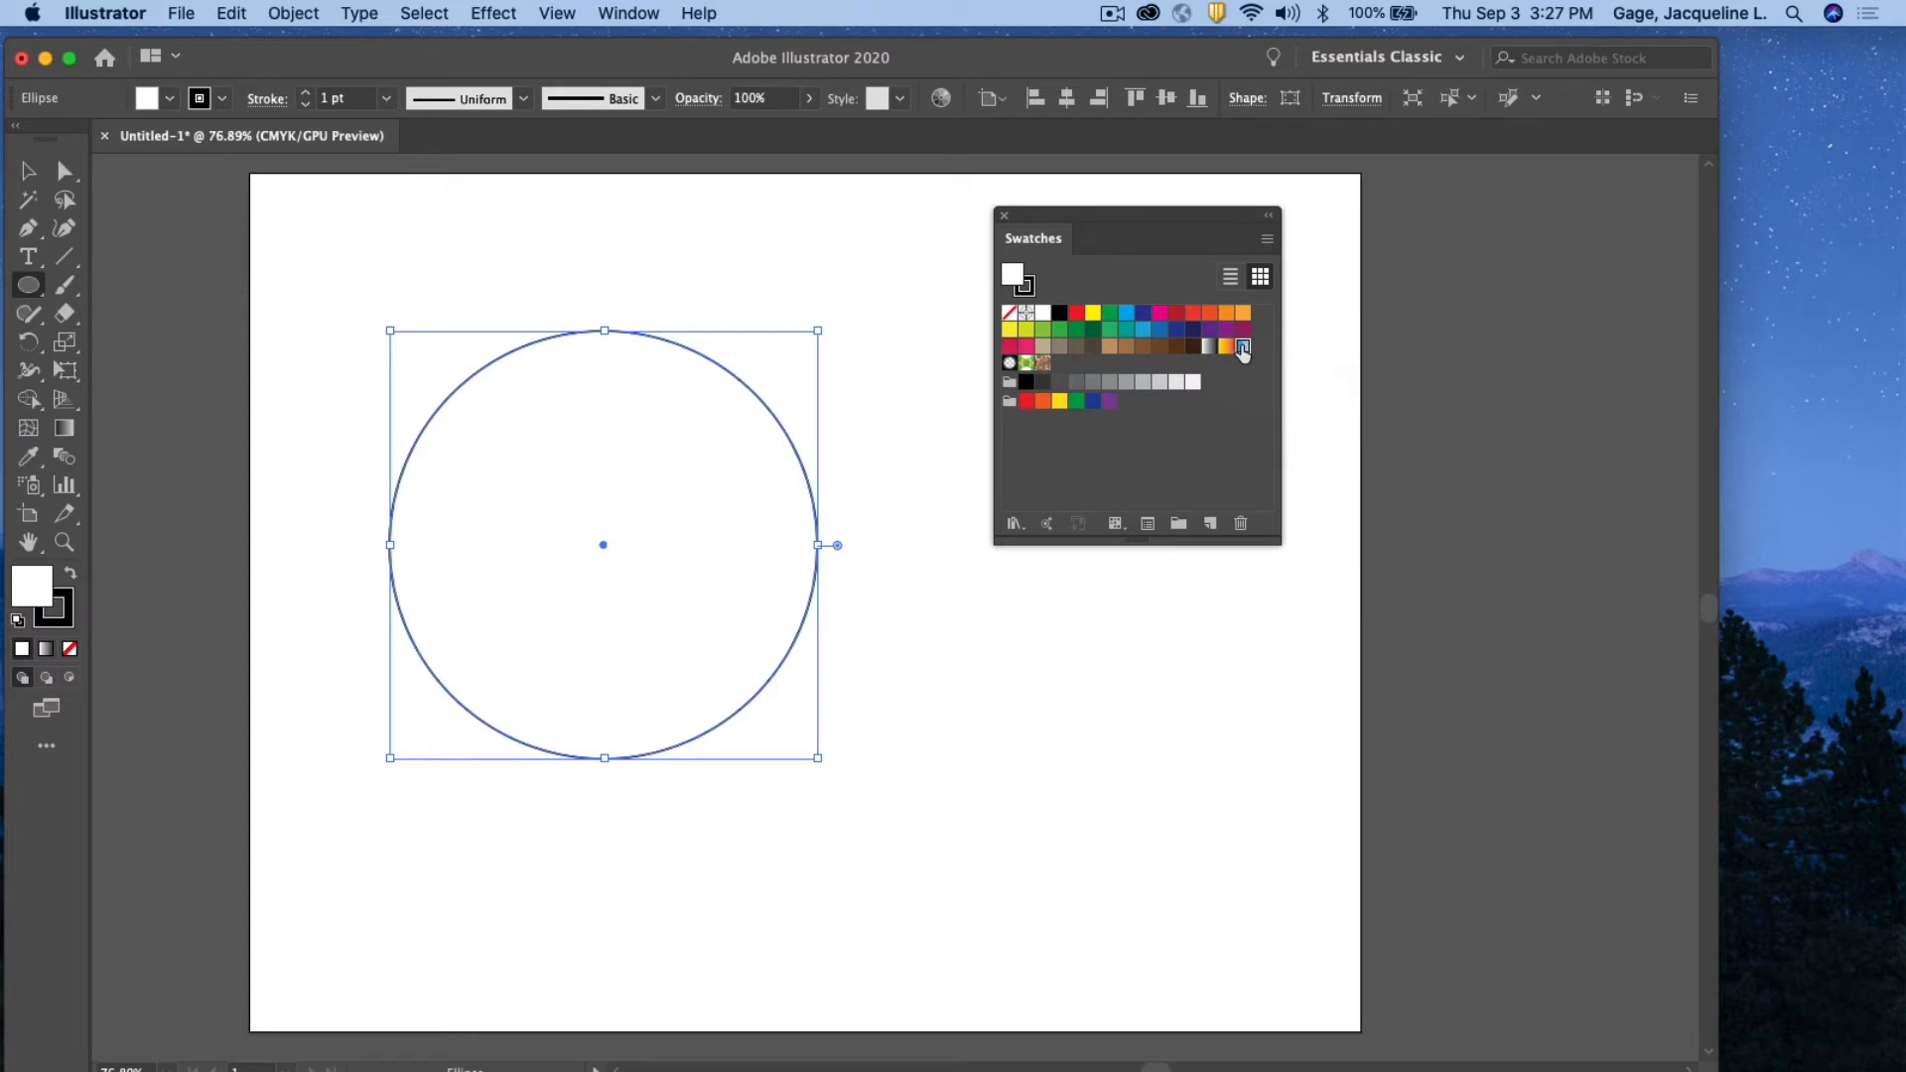
{"action": "left_click", "coordinate": [1242, 347]}
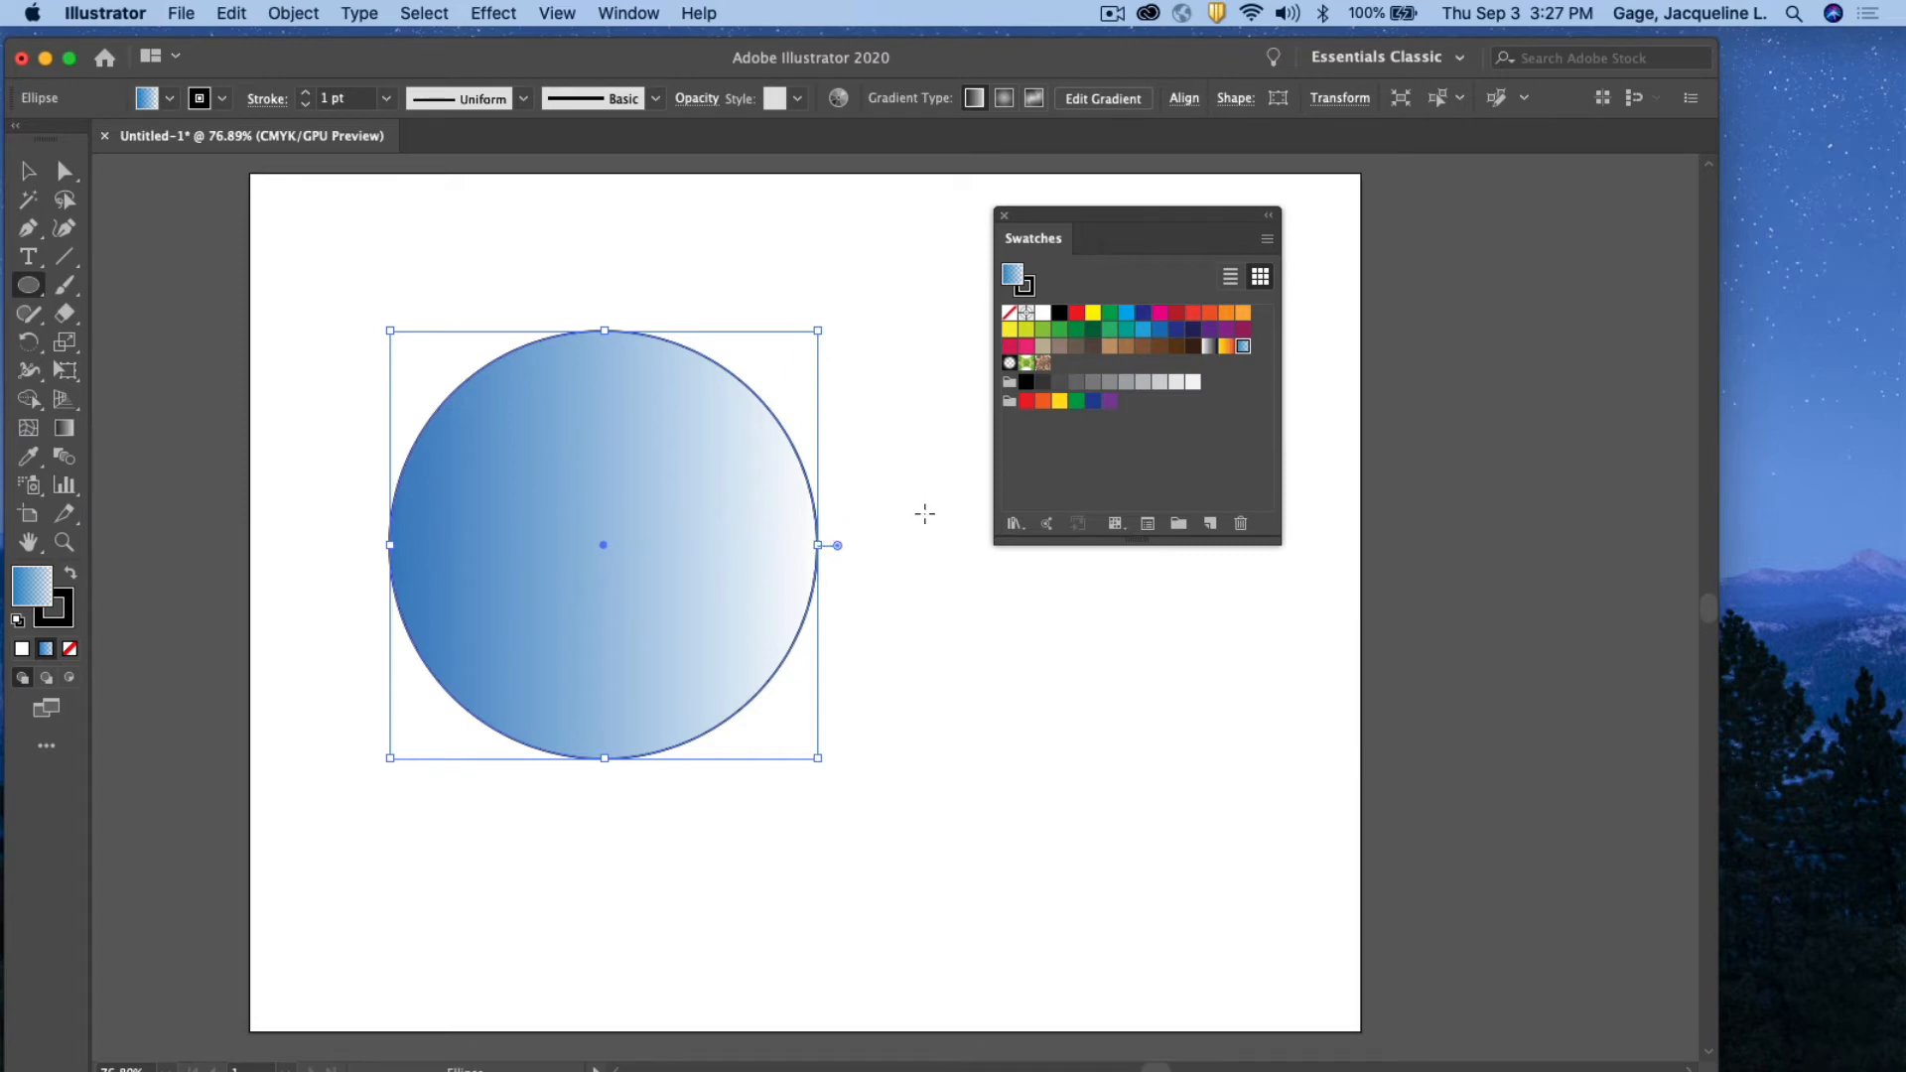
Show the circle's gradient line and gradient settings, and arrange the Gradient and Swatches panels so both are unobstructed beside the circle
{"action": "double_click", "coordinate": [64, 433]}
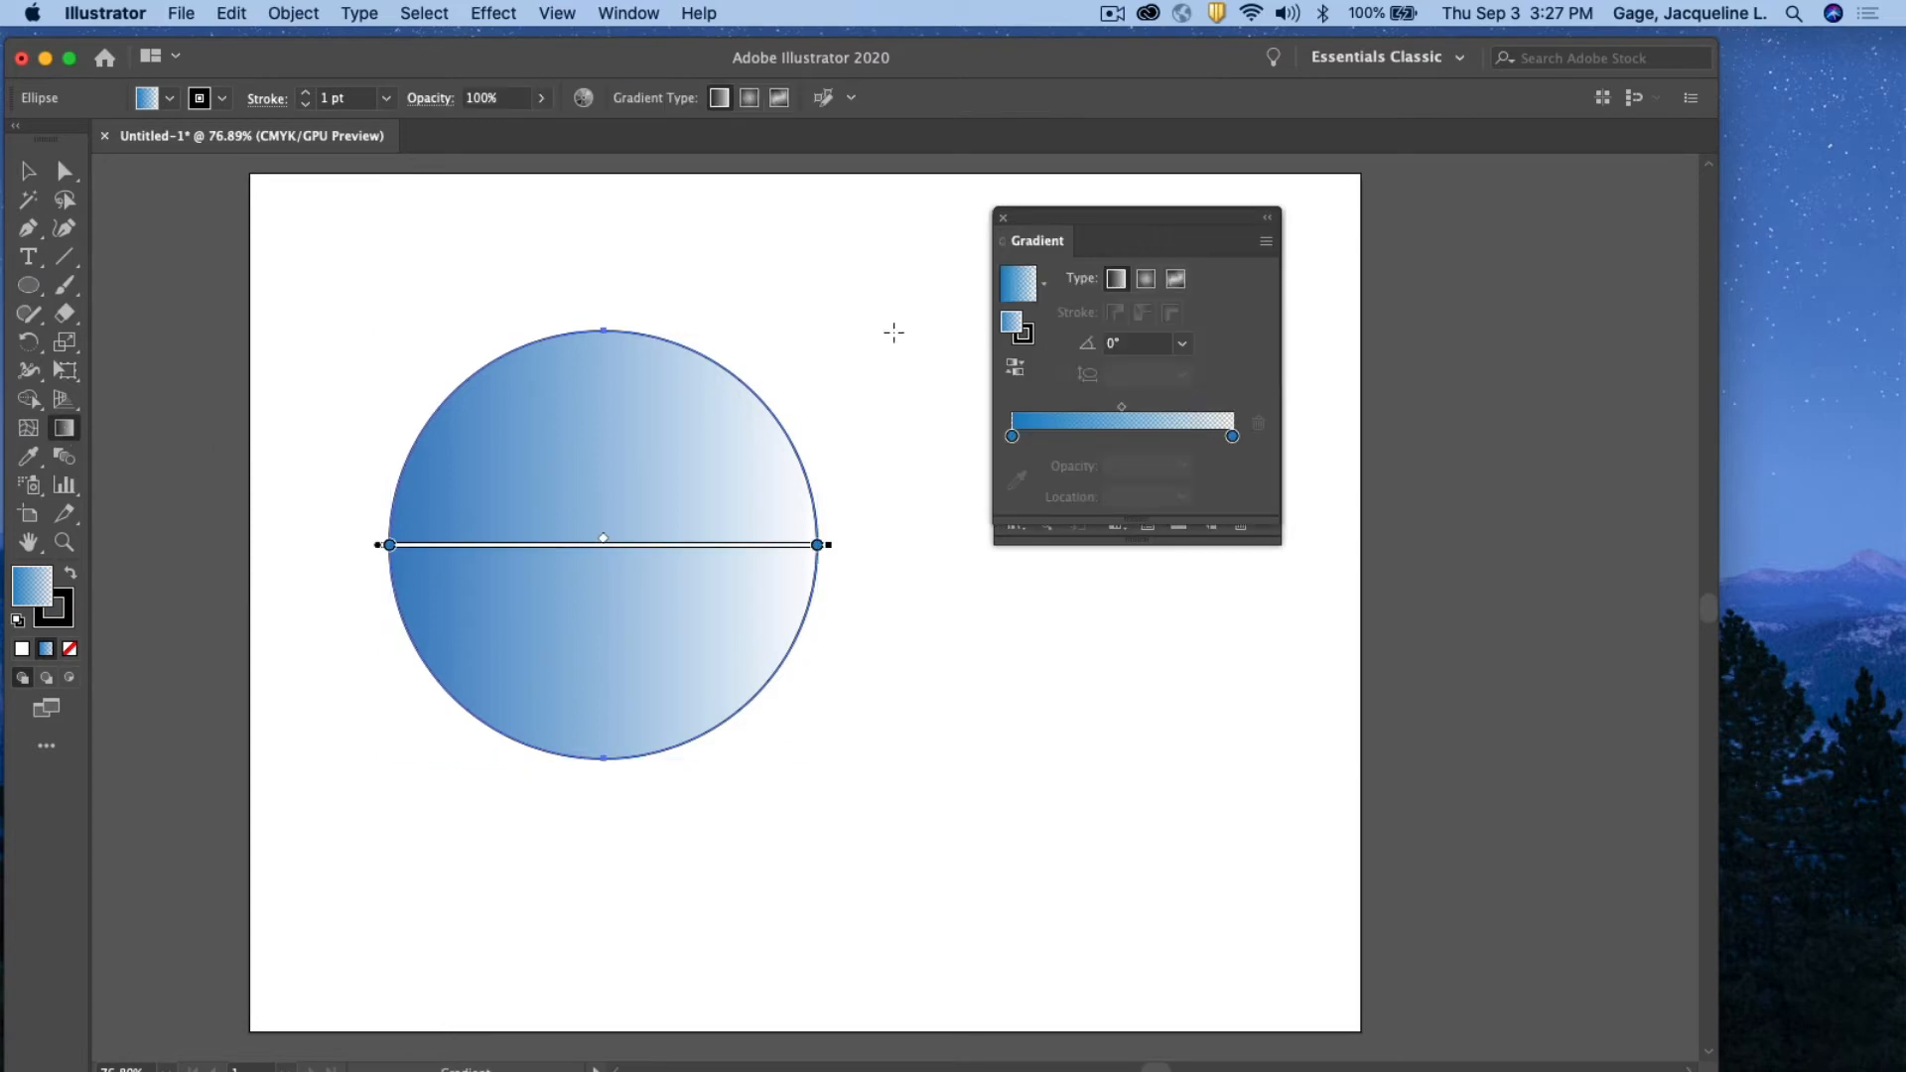
{"action": "left_click_drag", "start_coordinate": [1131, 230], "coordinate": [1080, 468]}
{"action": "left_click_drag", "start_coordinate": [1118, 221], "coordinate": [1373, 201]}
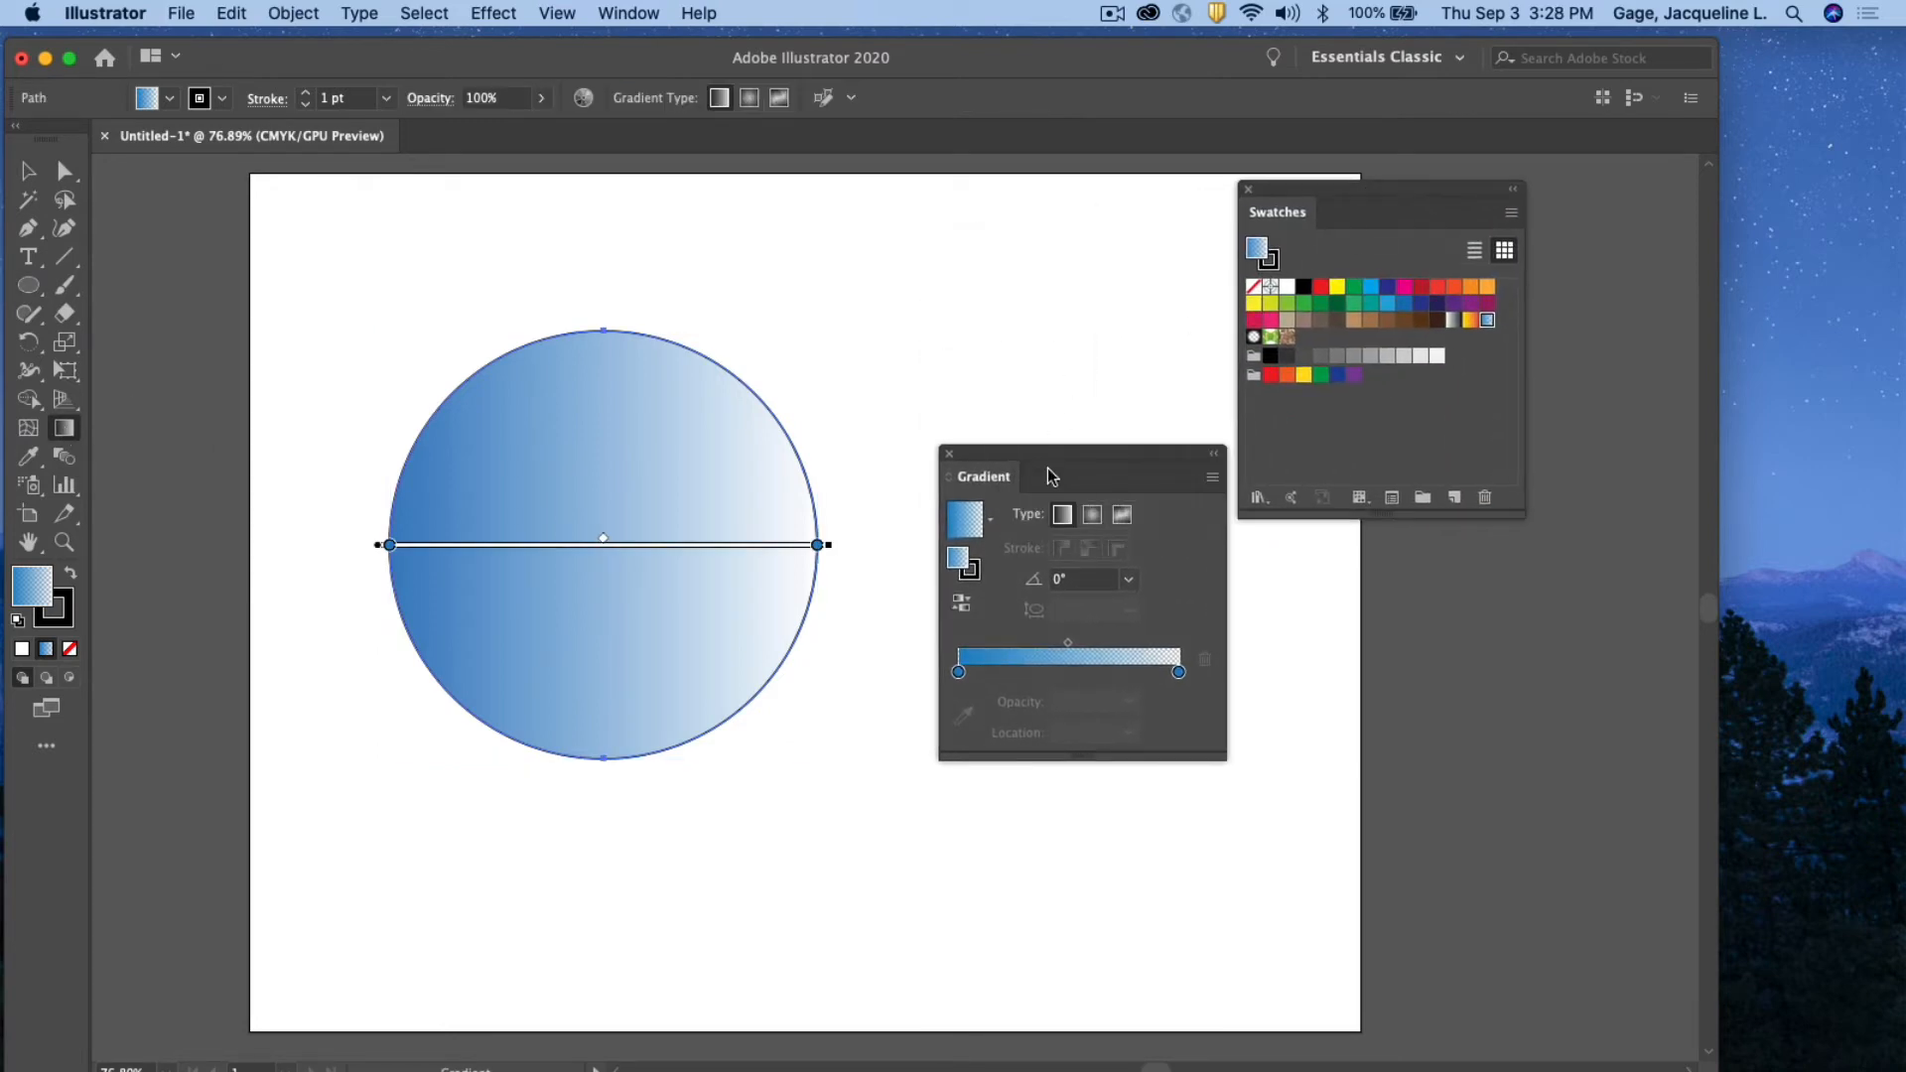
{"action": "left_click_drag", "start_coordinate": [1050, 454], "coordinate": [1058, 333]}
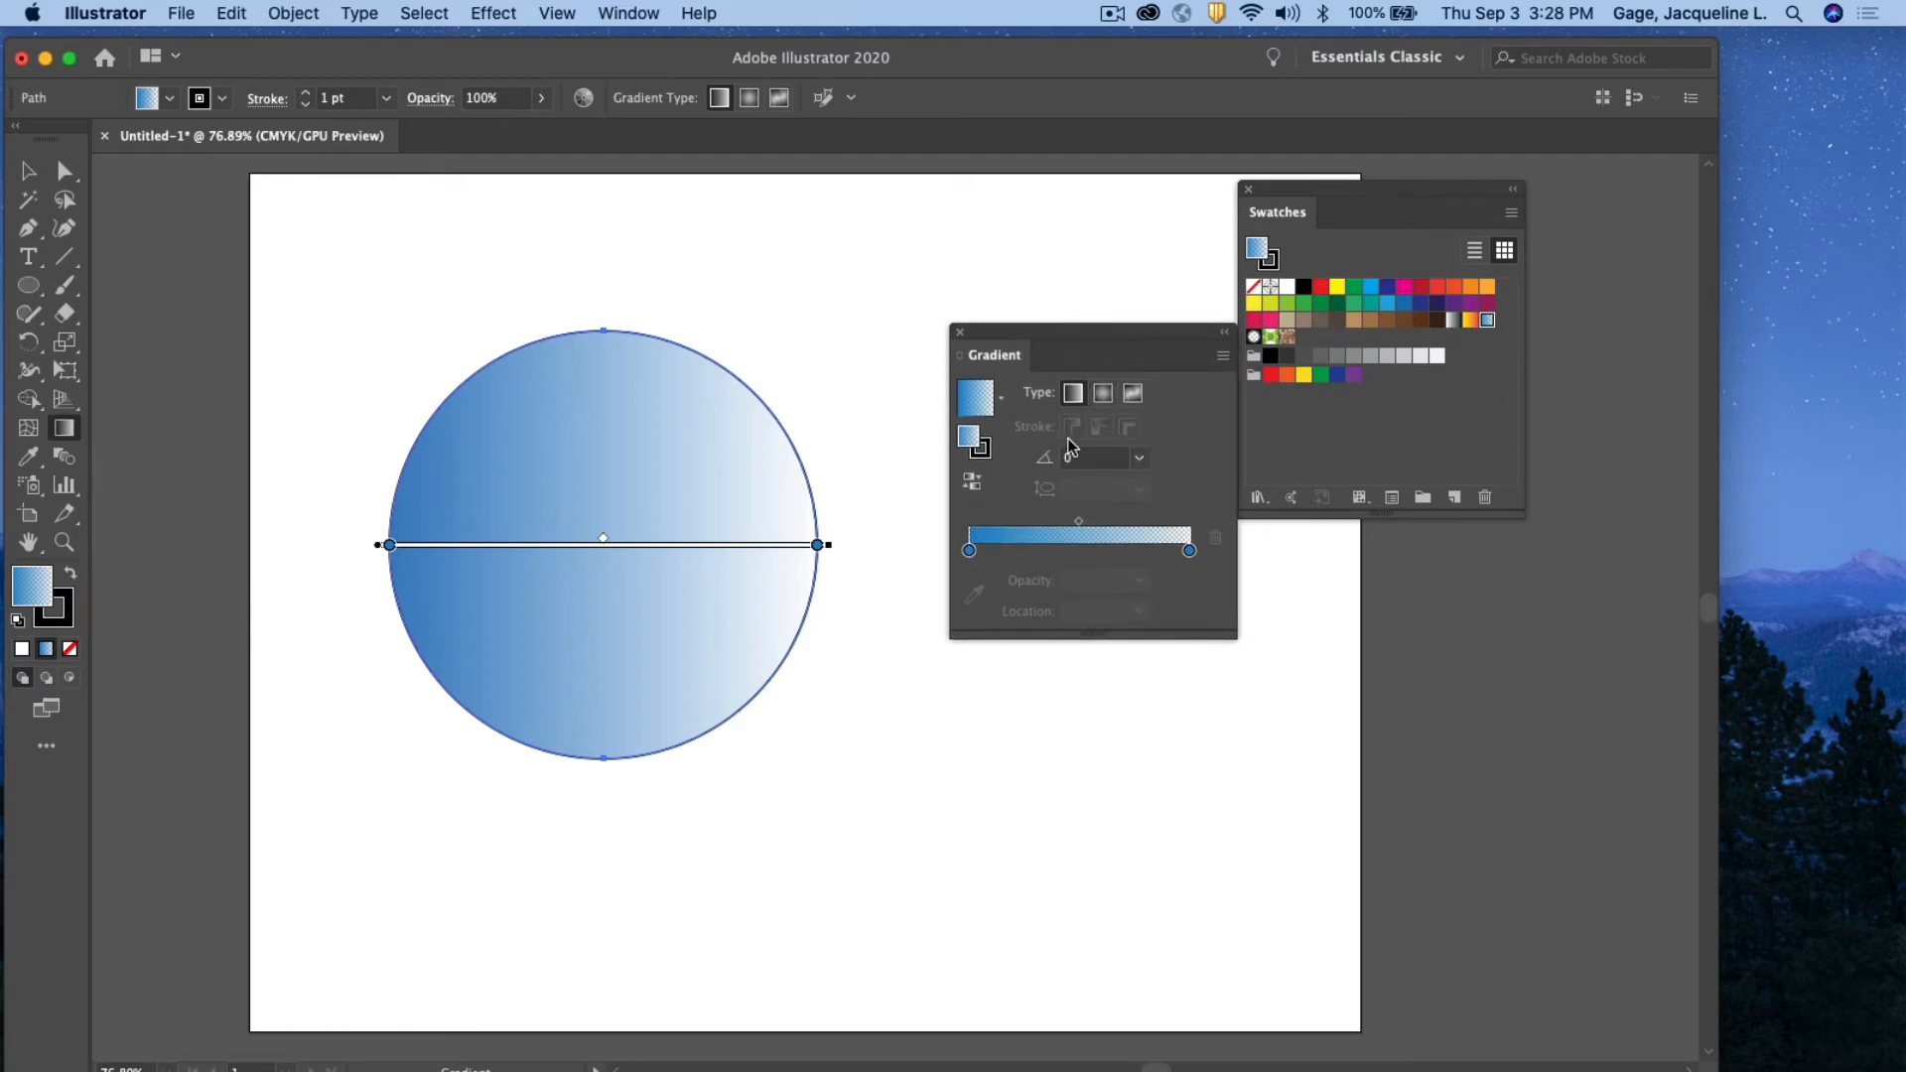
Recolour the circle's first gradient stop, trying a purple mix before choosing the dark magenta swatch
{"action": "double_click", "coordinate": [970, 551]}
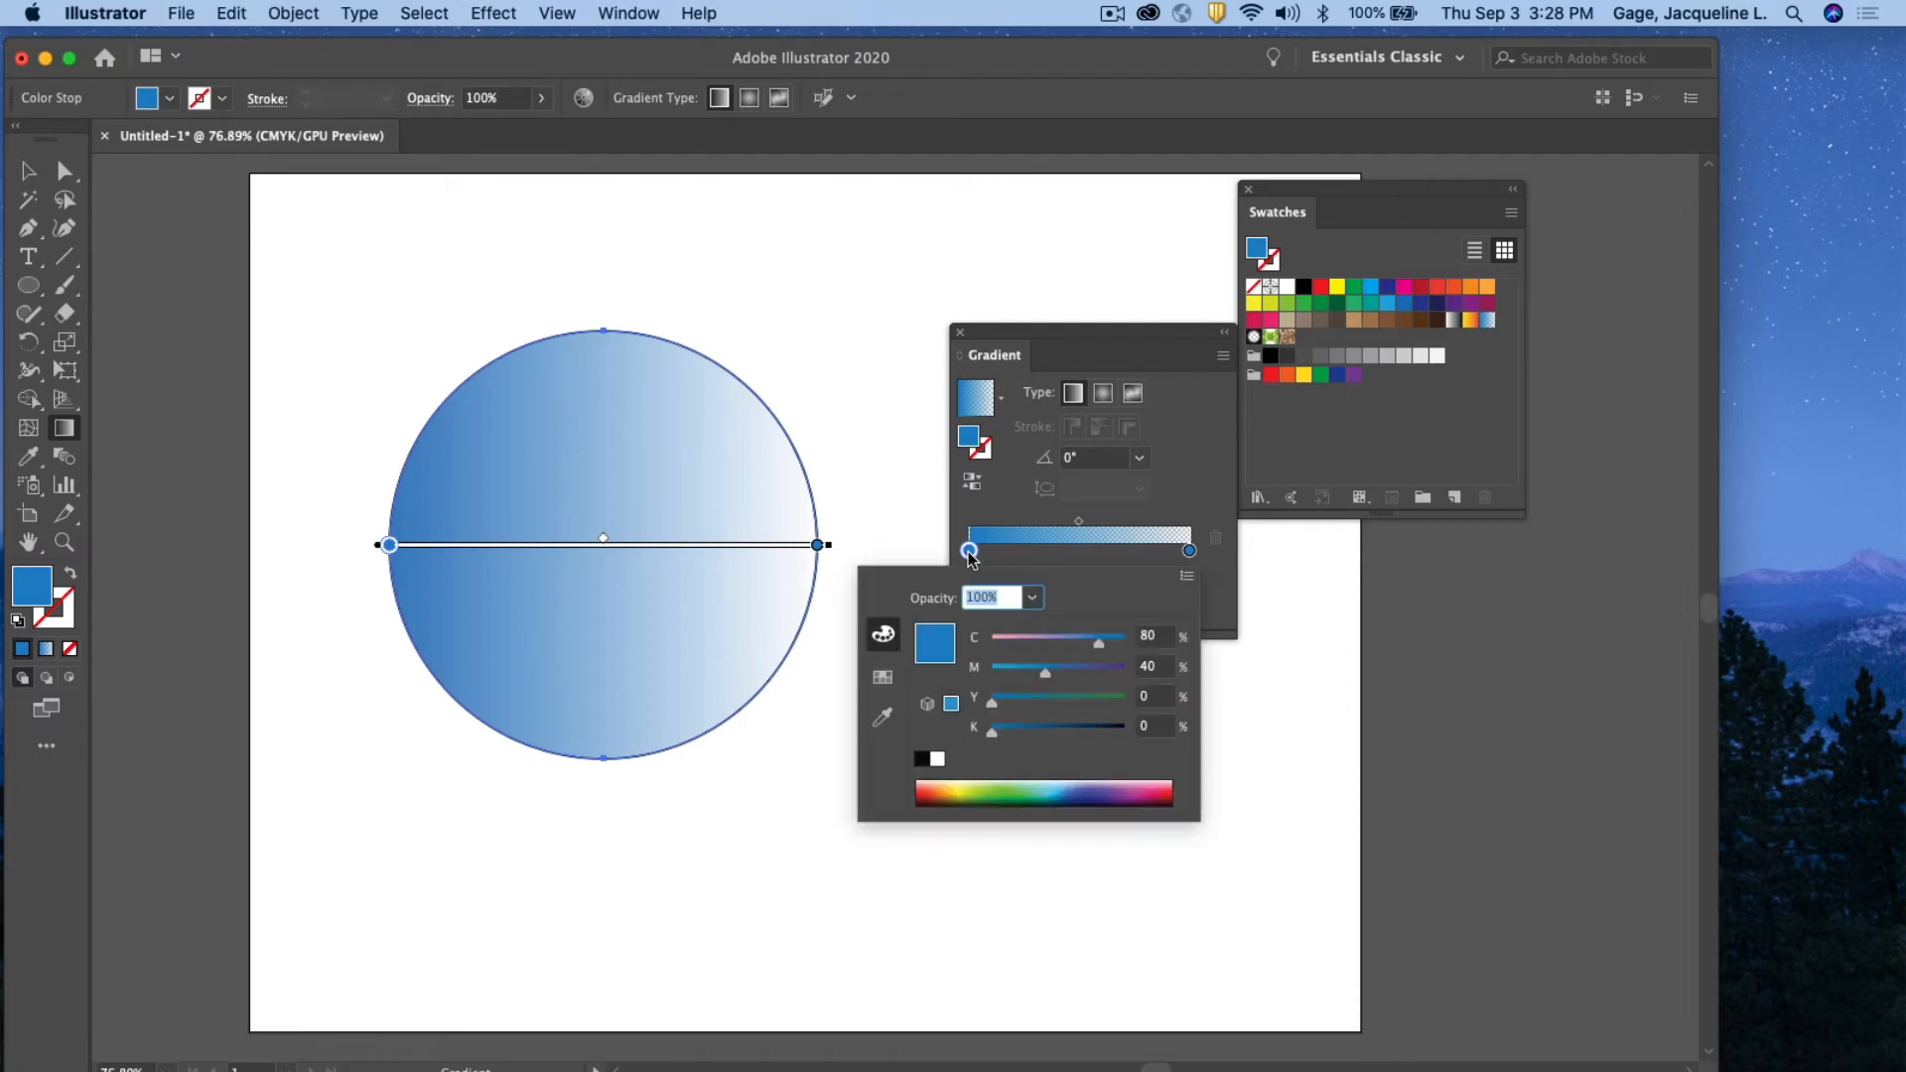
{"action": "left_click_drag", "start_coordinate": [1047, 674], "coordinate": [1125, 673]}
{"action": "left_click", "coordinate": [881, 680]}
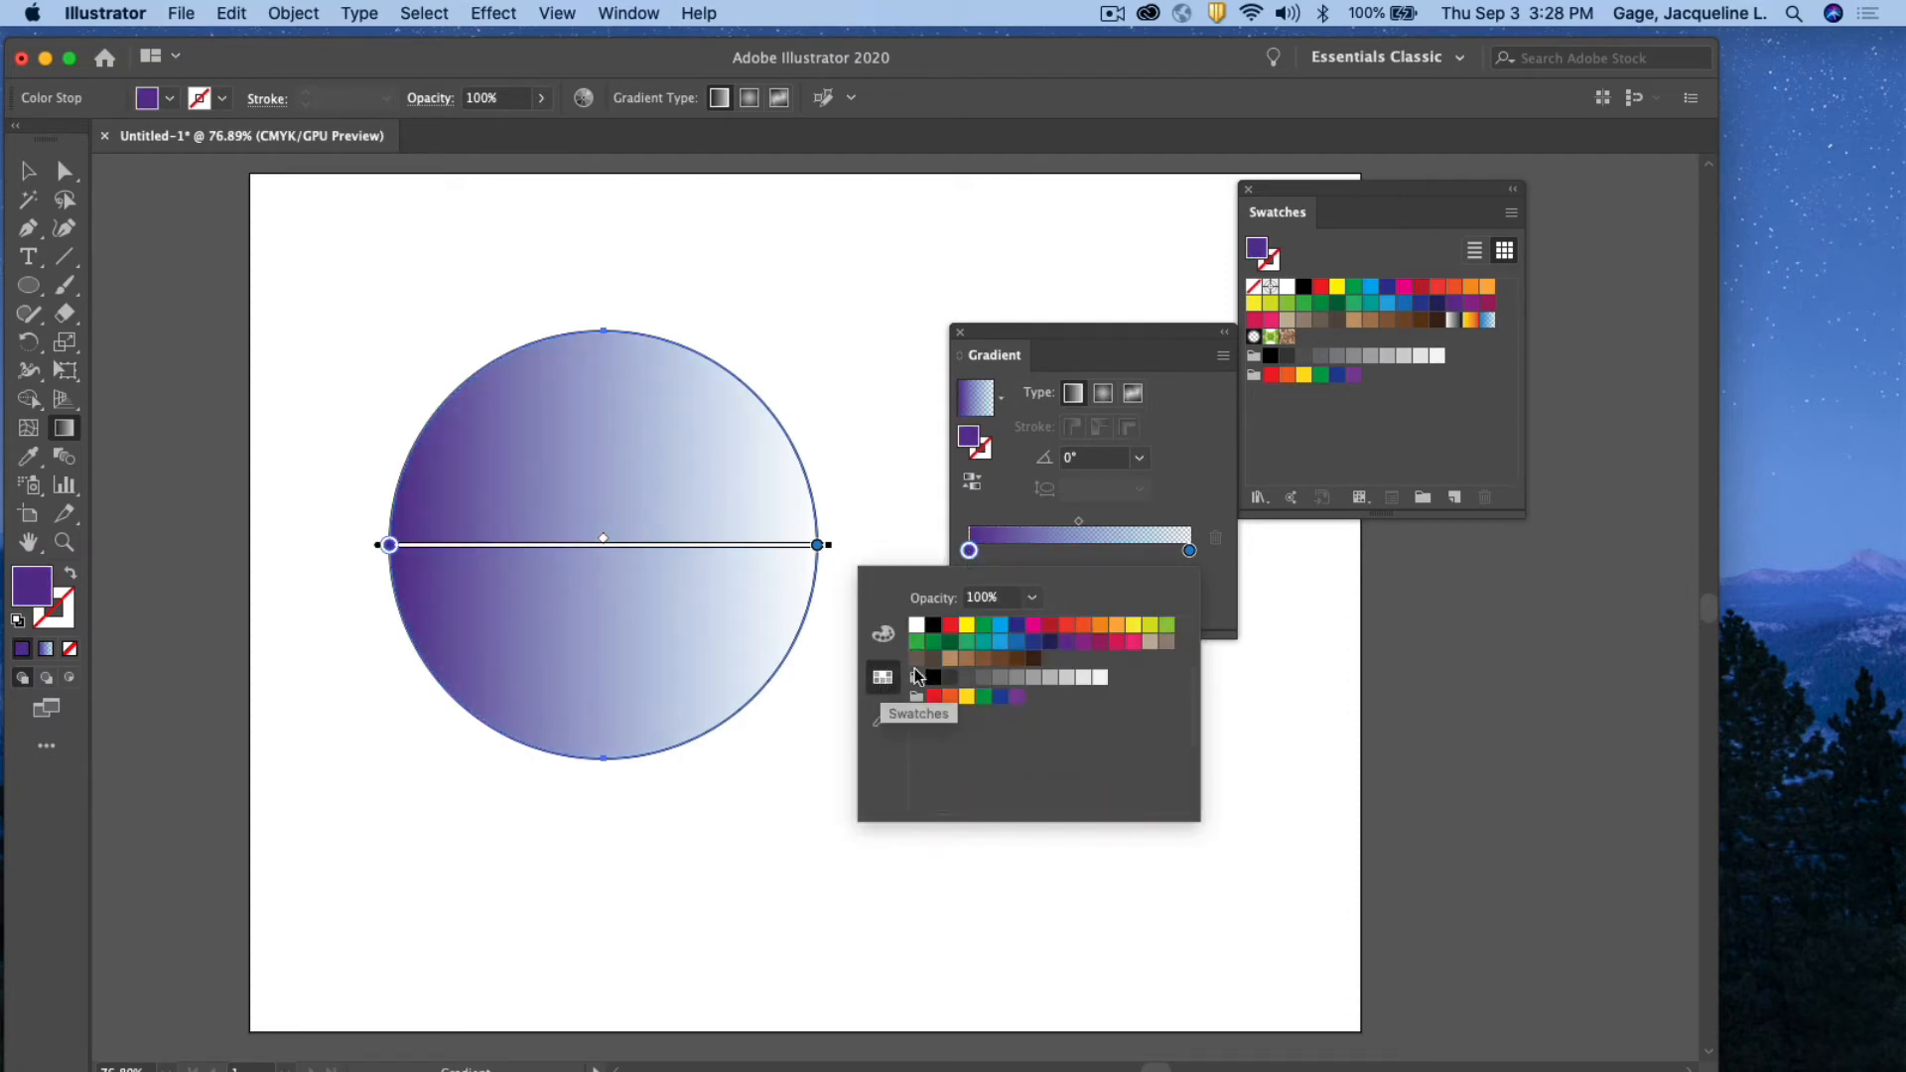
{"action": "left_click", "coordinate": [1100, 646]}
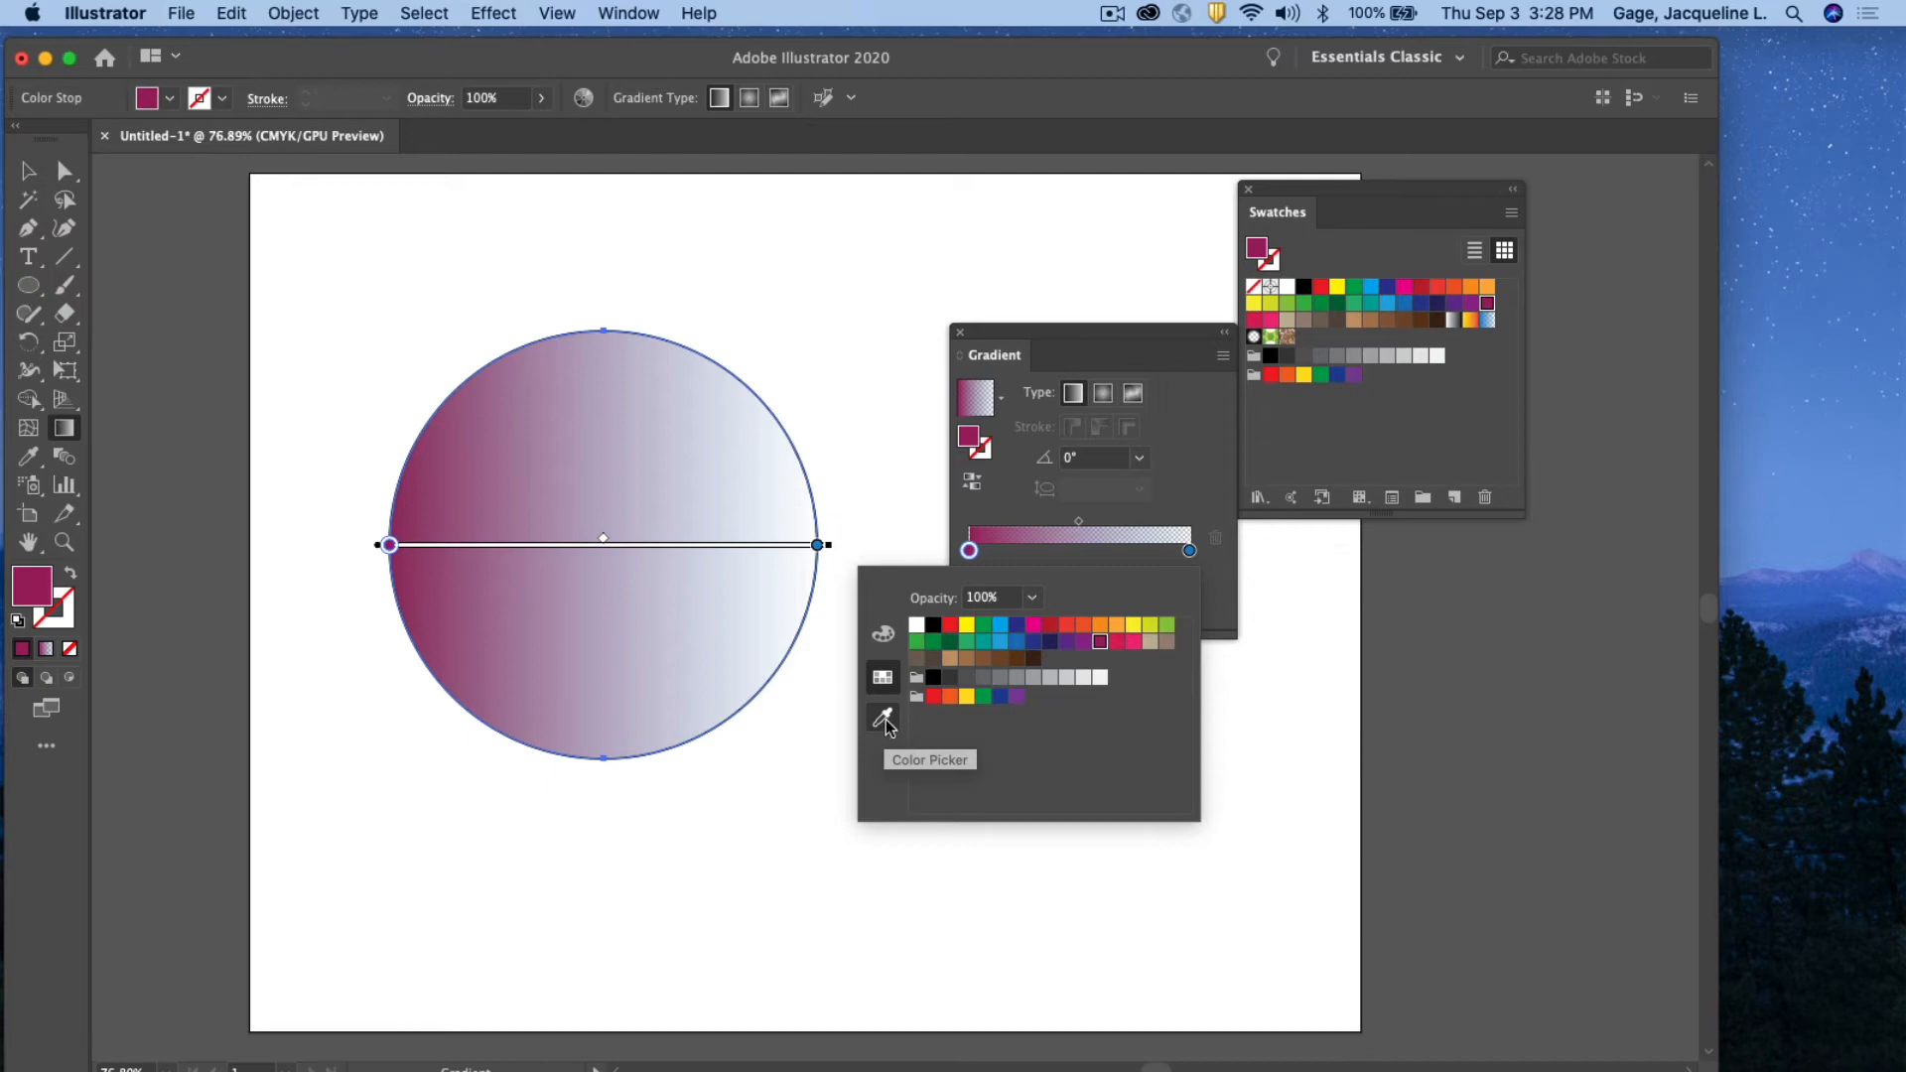
Recolour the last gradient stop, trying a C=30 M=70 mix before choosing the swatch C=35 M=100 Y=35 K=10
{"action": "left_click", "coordinate": [1189, 551]}
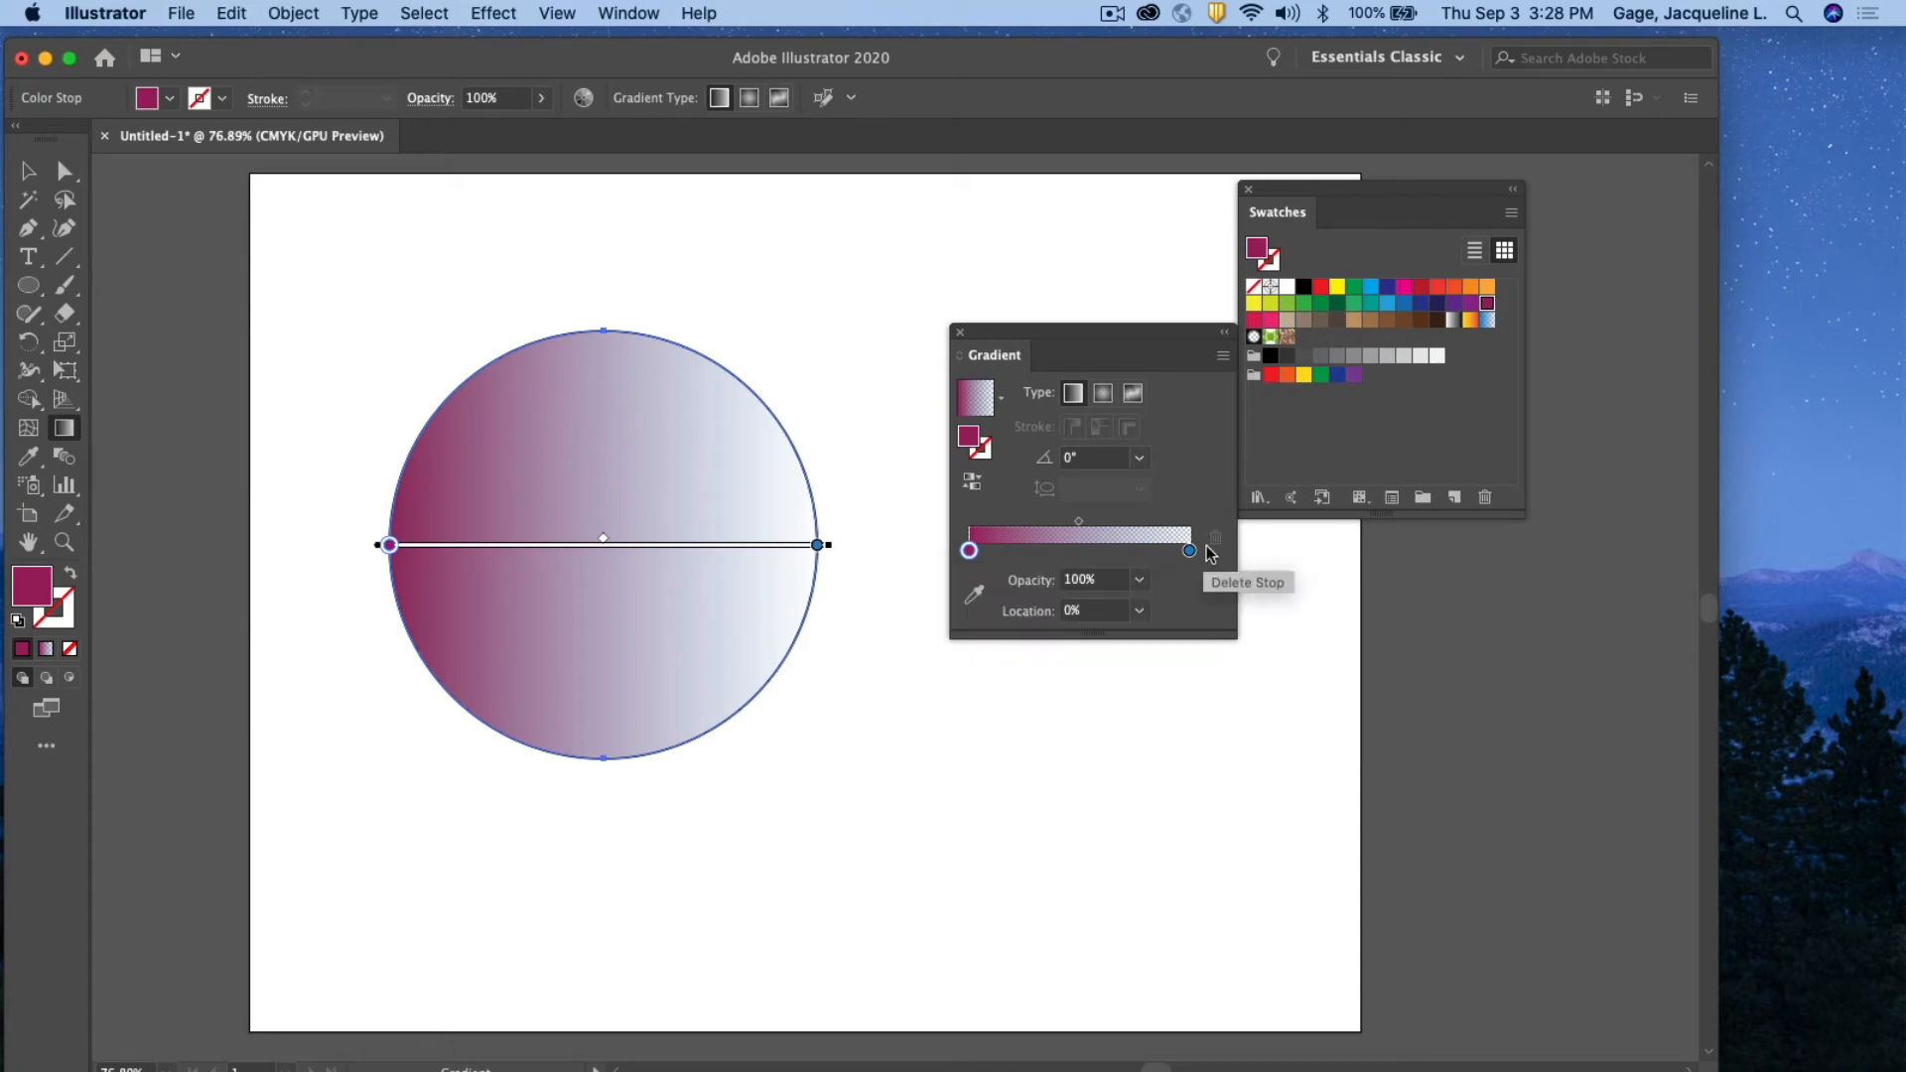
{"action": "double_click", "coordinate": [1190, 553]}
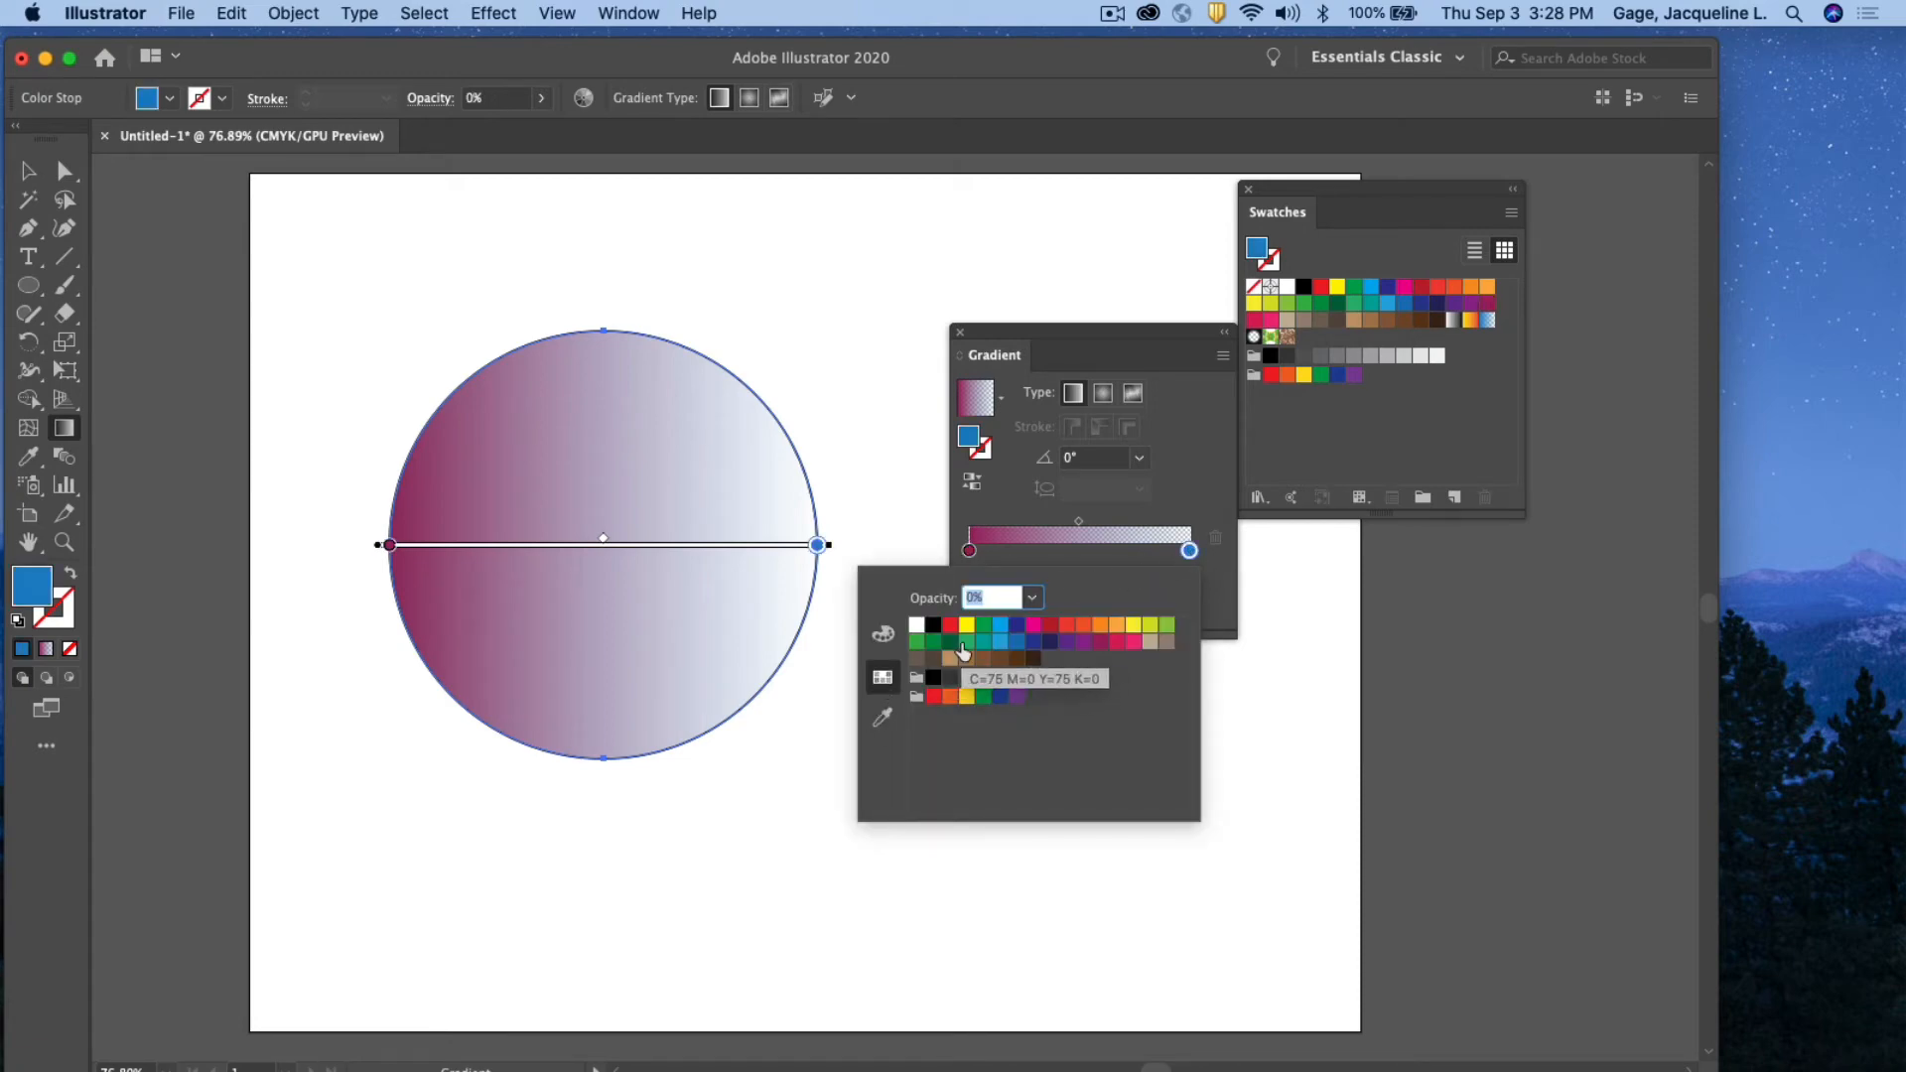
{"action": "left_click", "coordinate": [884, 635]}
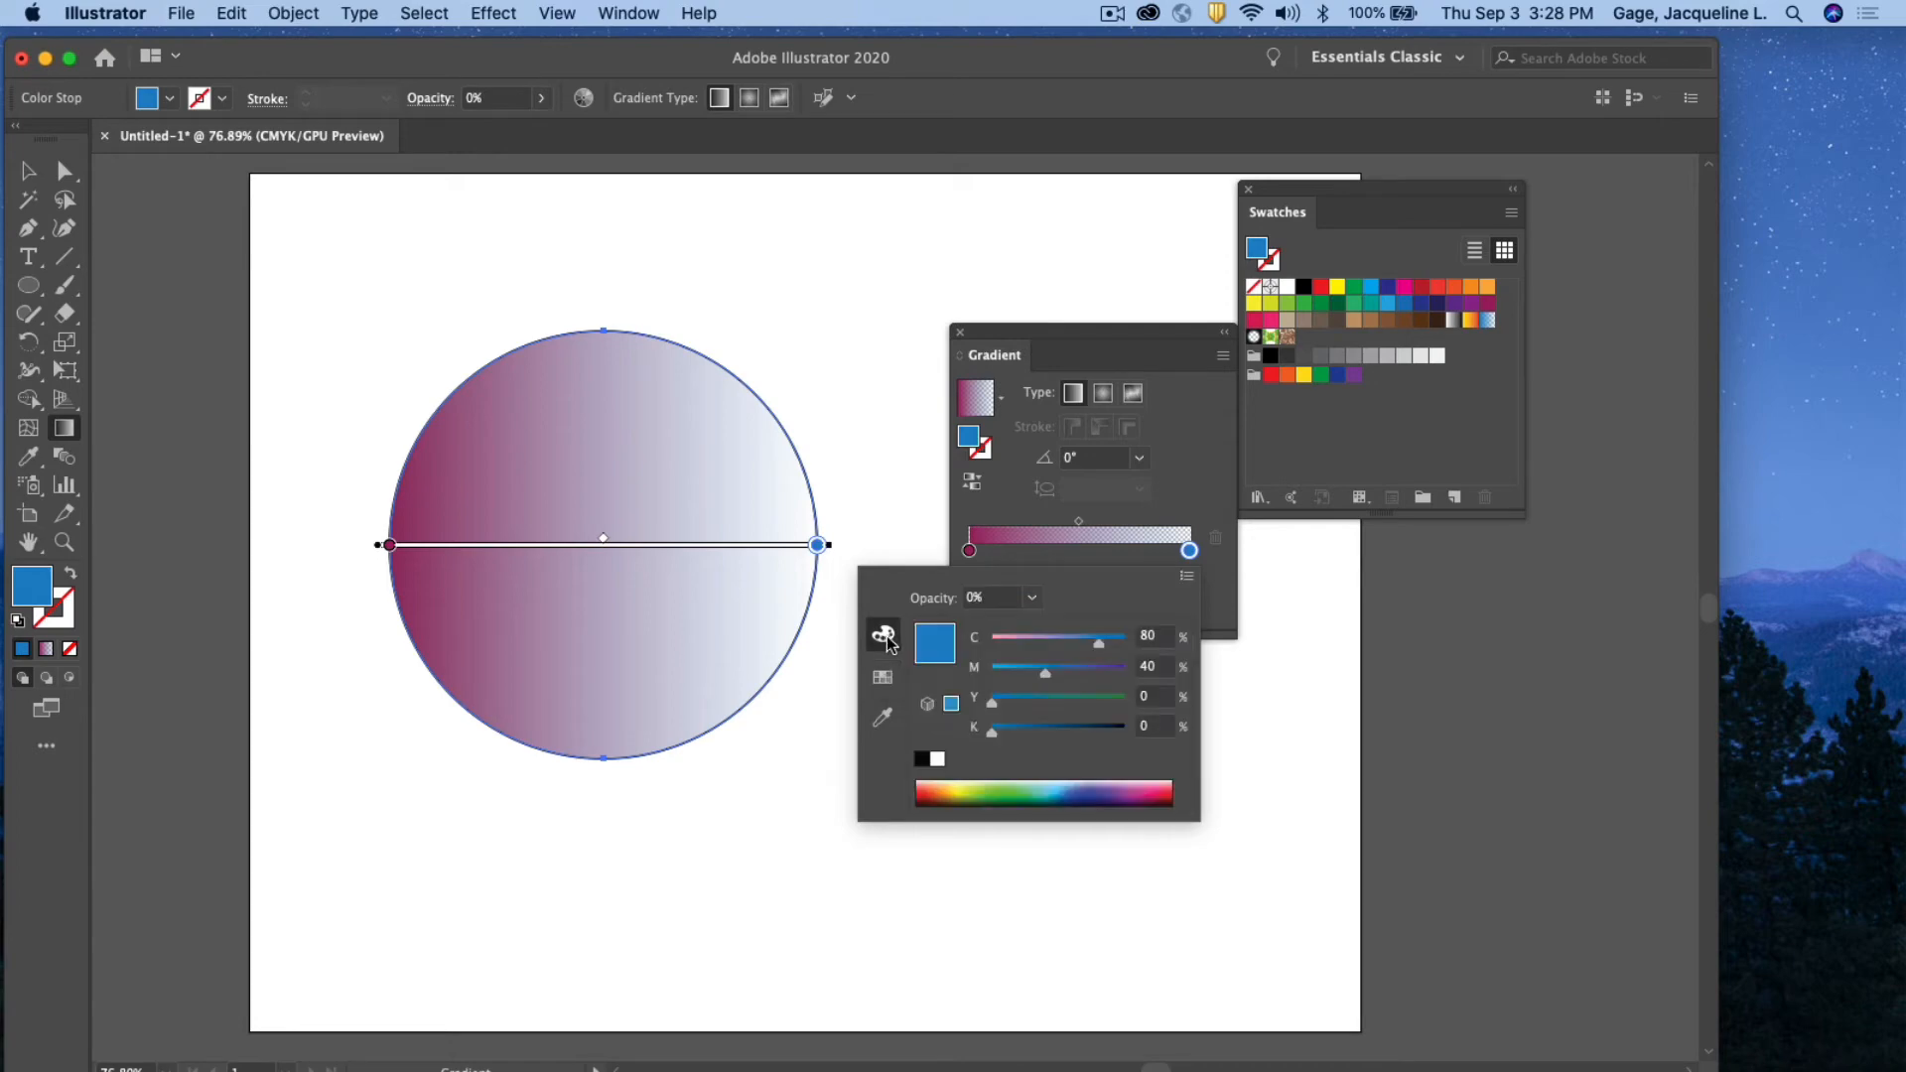
{"action": "mouse_move", "coordinate": [1099, 646]}
{"action": "left_mouse_down"}
{"action": "mouse_move", "coordinate": [1034, 655]}
{"action": "mouse_move", "coordinate": [1086, 672]}
{"action": "left_mouse_up"}
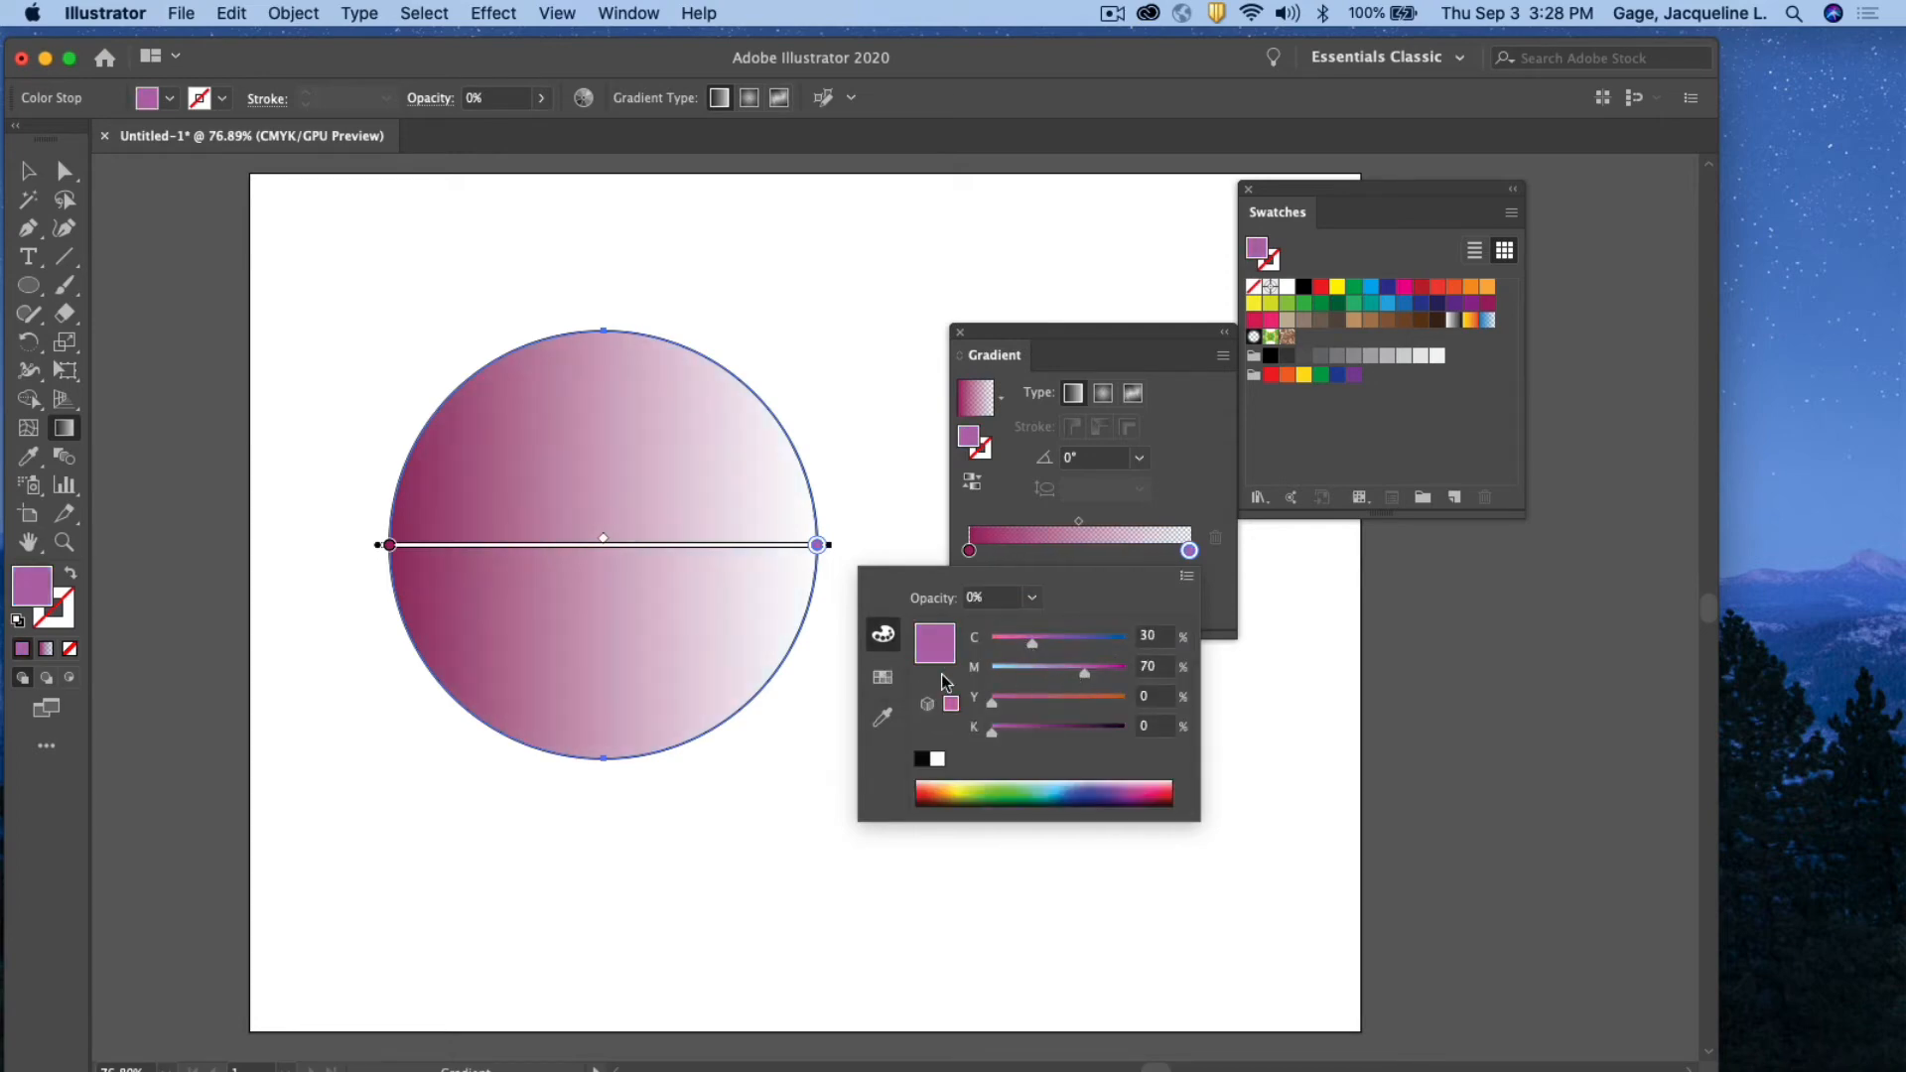
{"action": "left_click", "coordinate": [883, 679]}
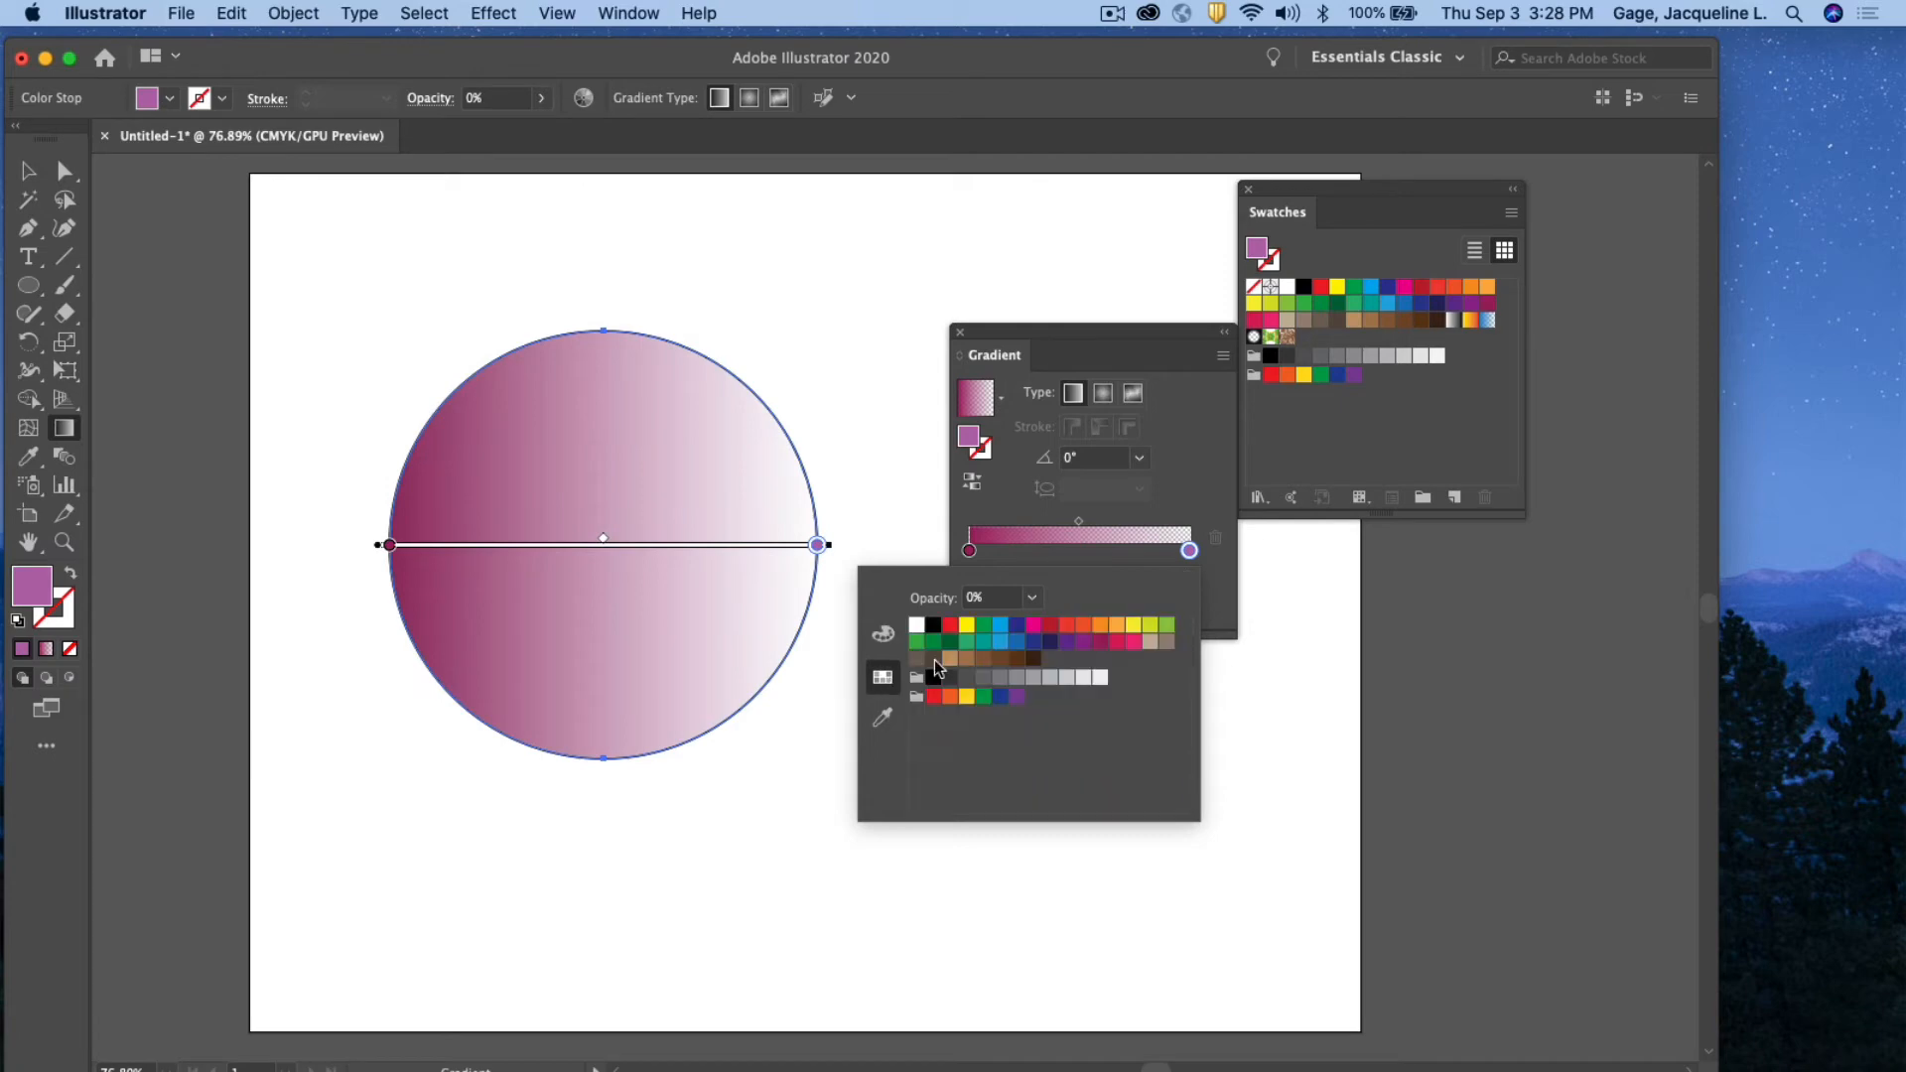
{"action": "left_click", "coordinate": [1099, 644]}
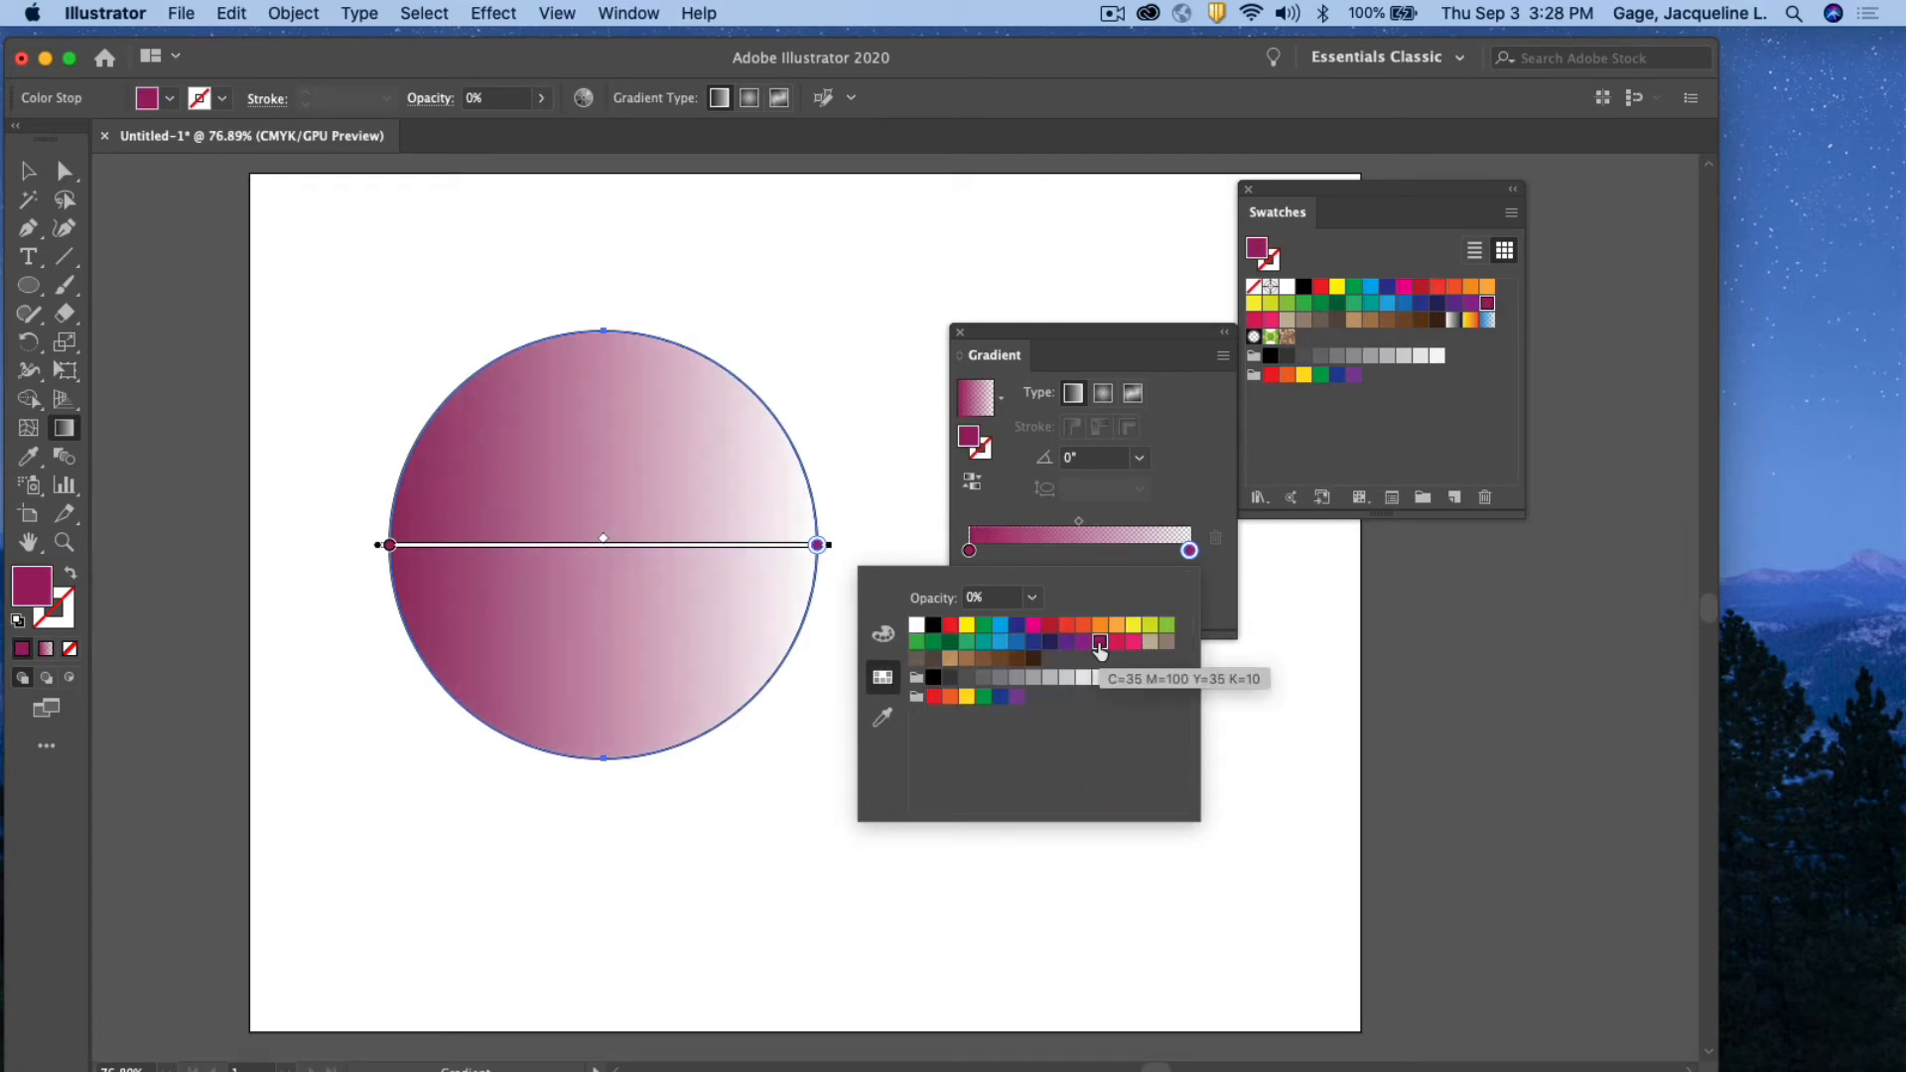
Compare the two stops' settings and set the last stop's opacity, trying 40% before choosing 20%
{"action": "left_click", "coordinate": [971, 554]}
{"action": "left_click", "coordinate": [970, 552]}
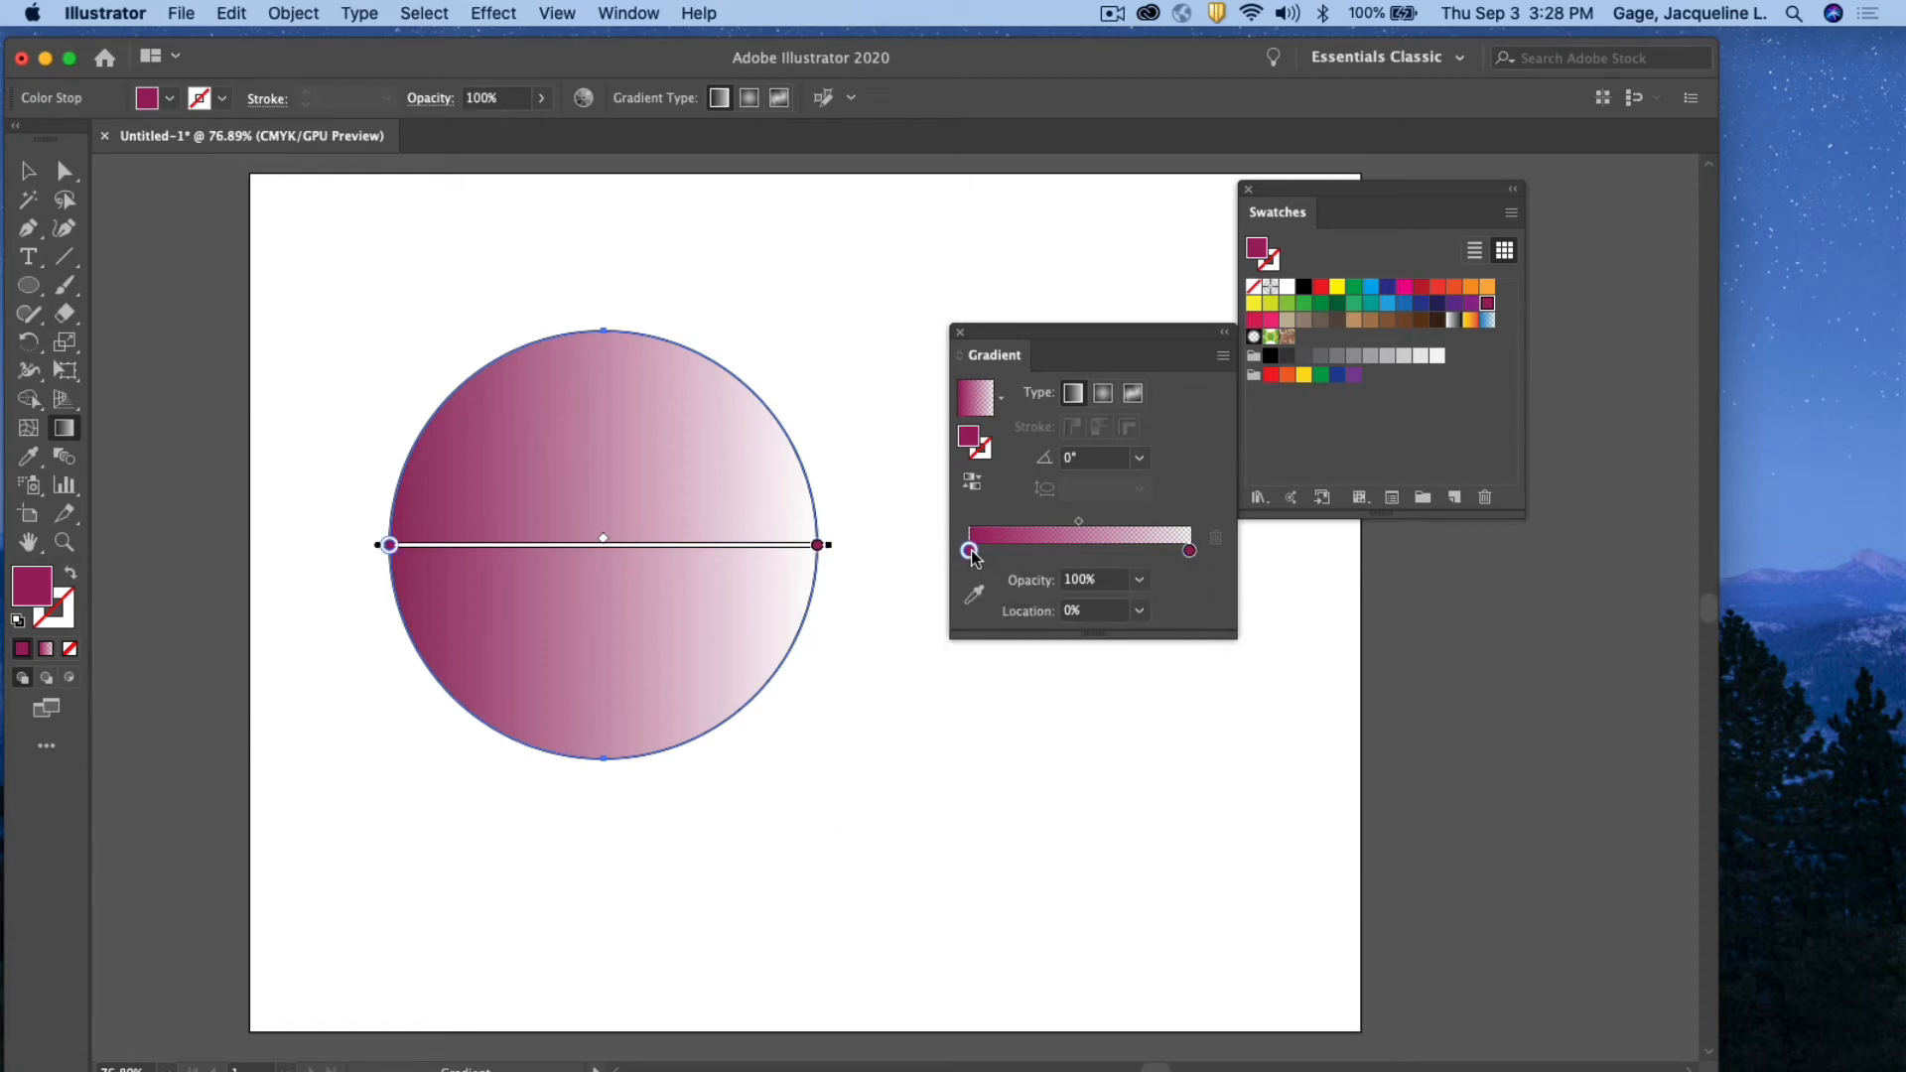
{"action": "left_click", "coordinate": [1191, 552]}
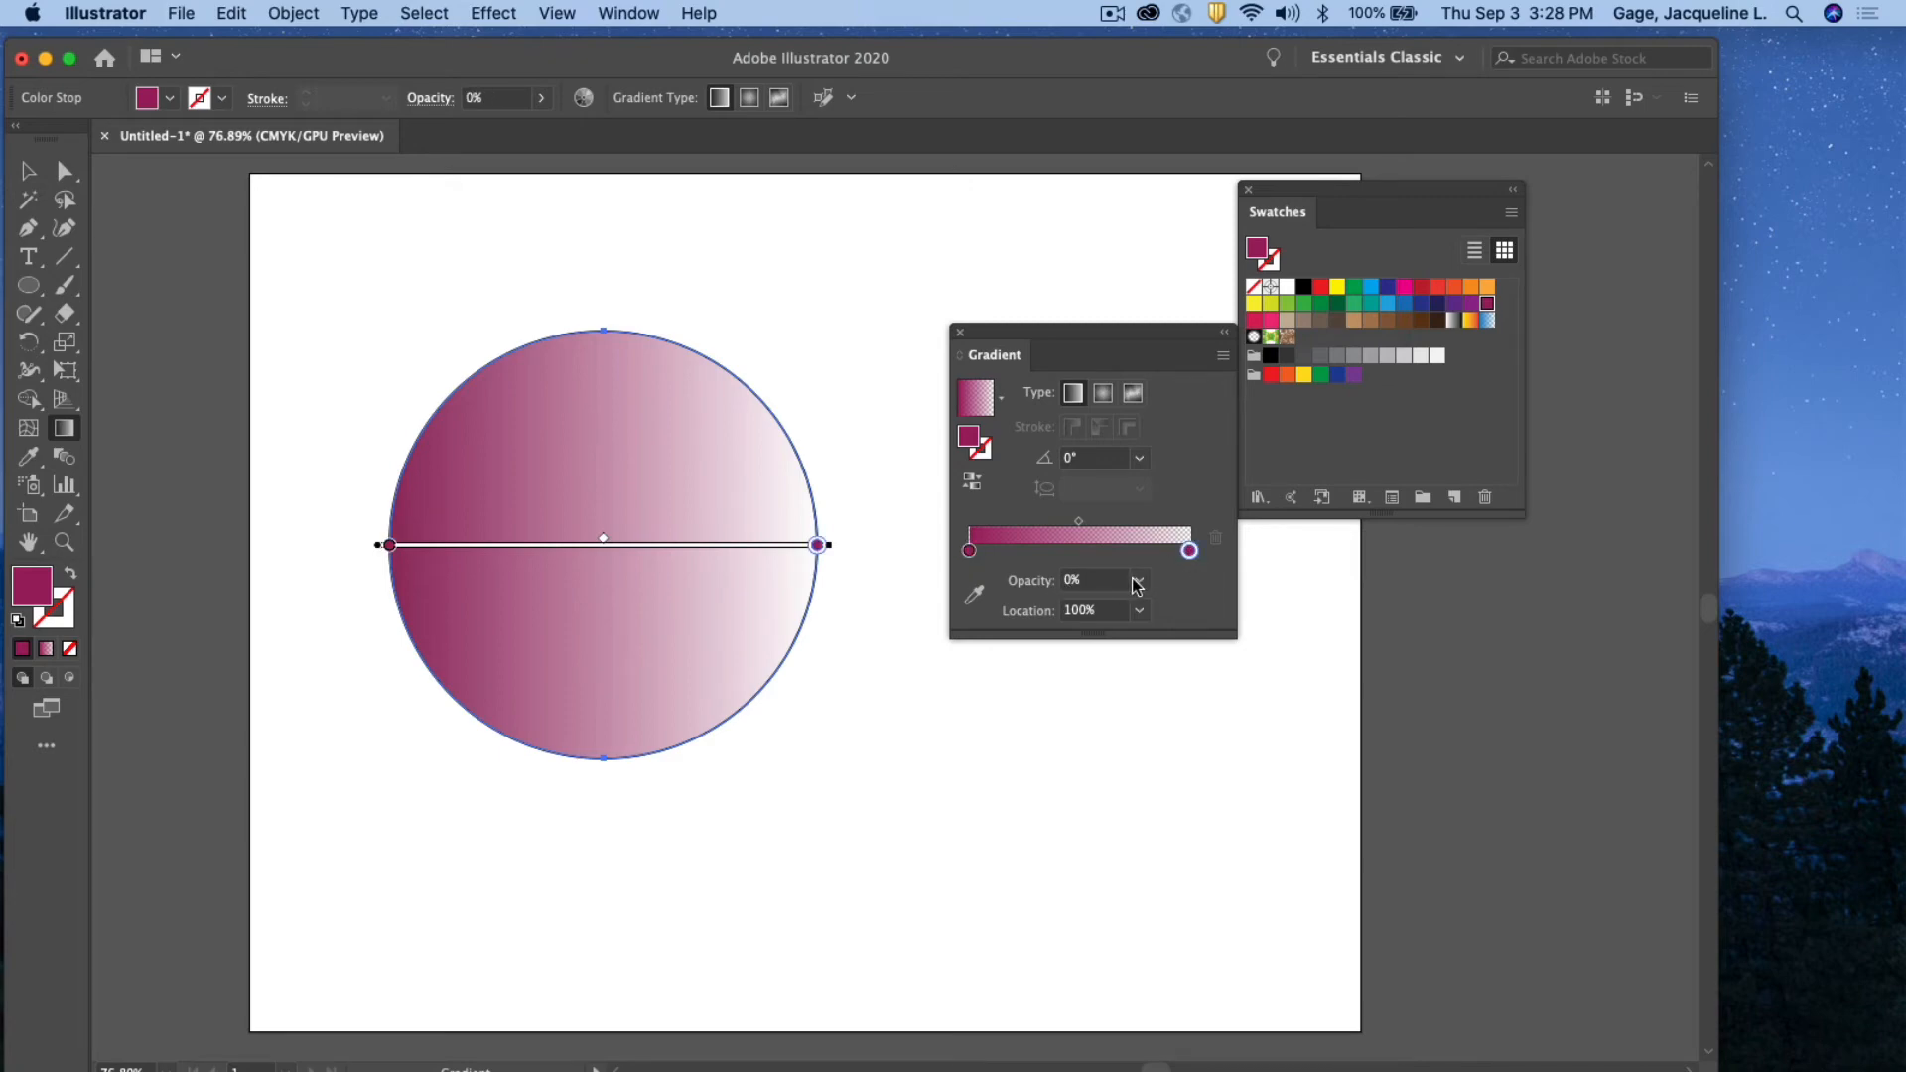
{"action": "left_click", "coordinate": [1138, 582]}
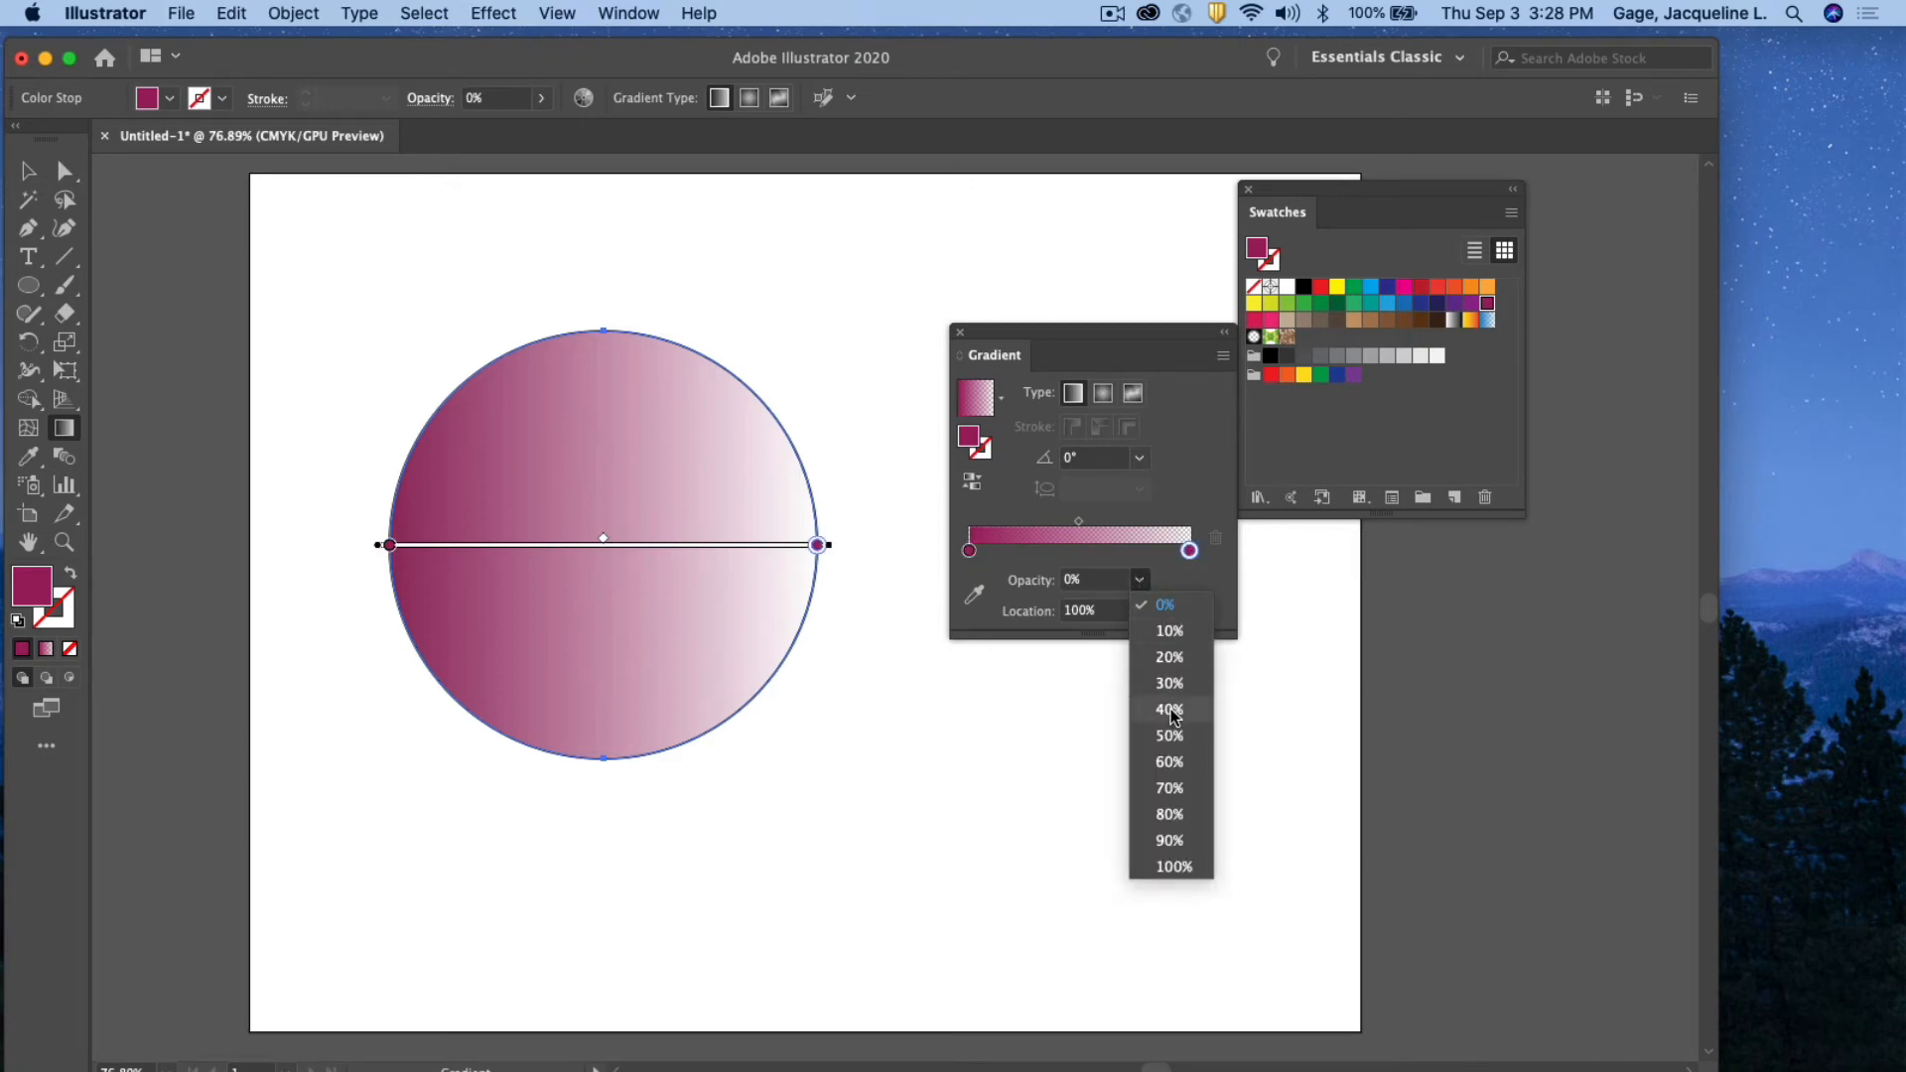
{"action": "left_click", "coordinate": [1169, 710]}
{"action": "left_click", "coordinate": [1139, 580]}
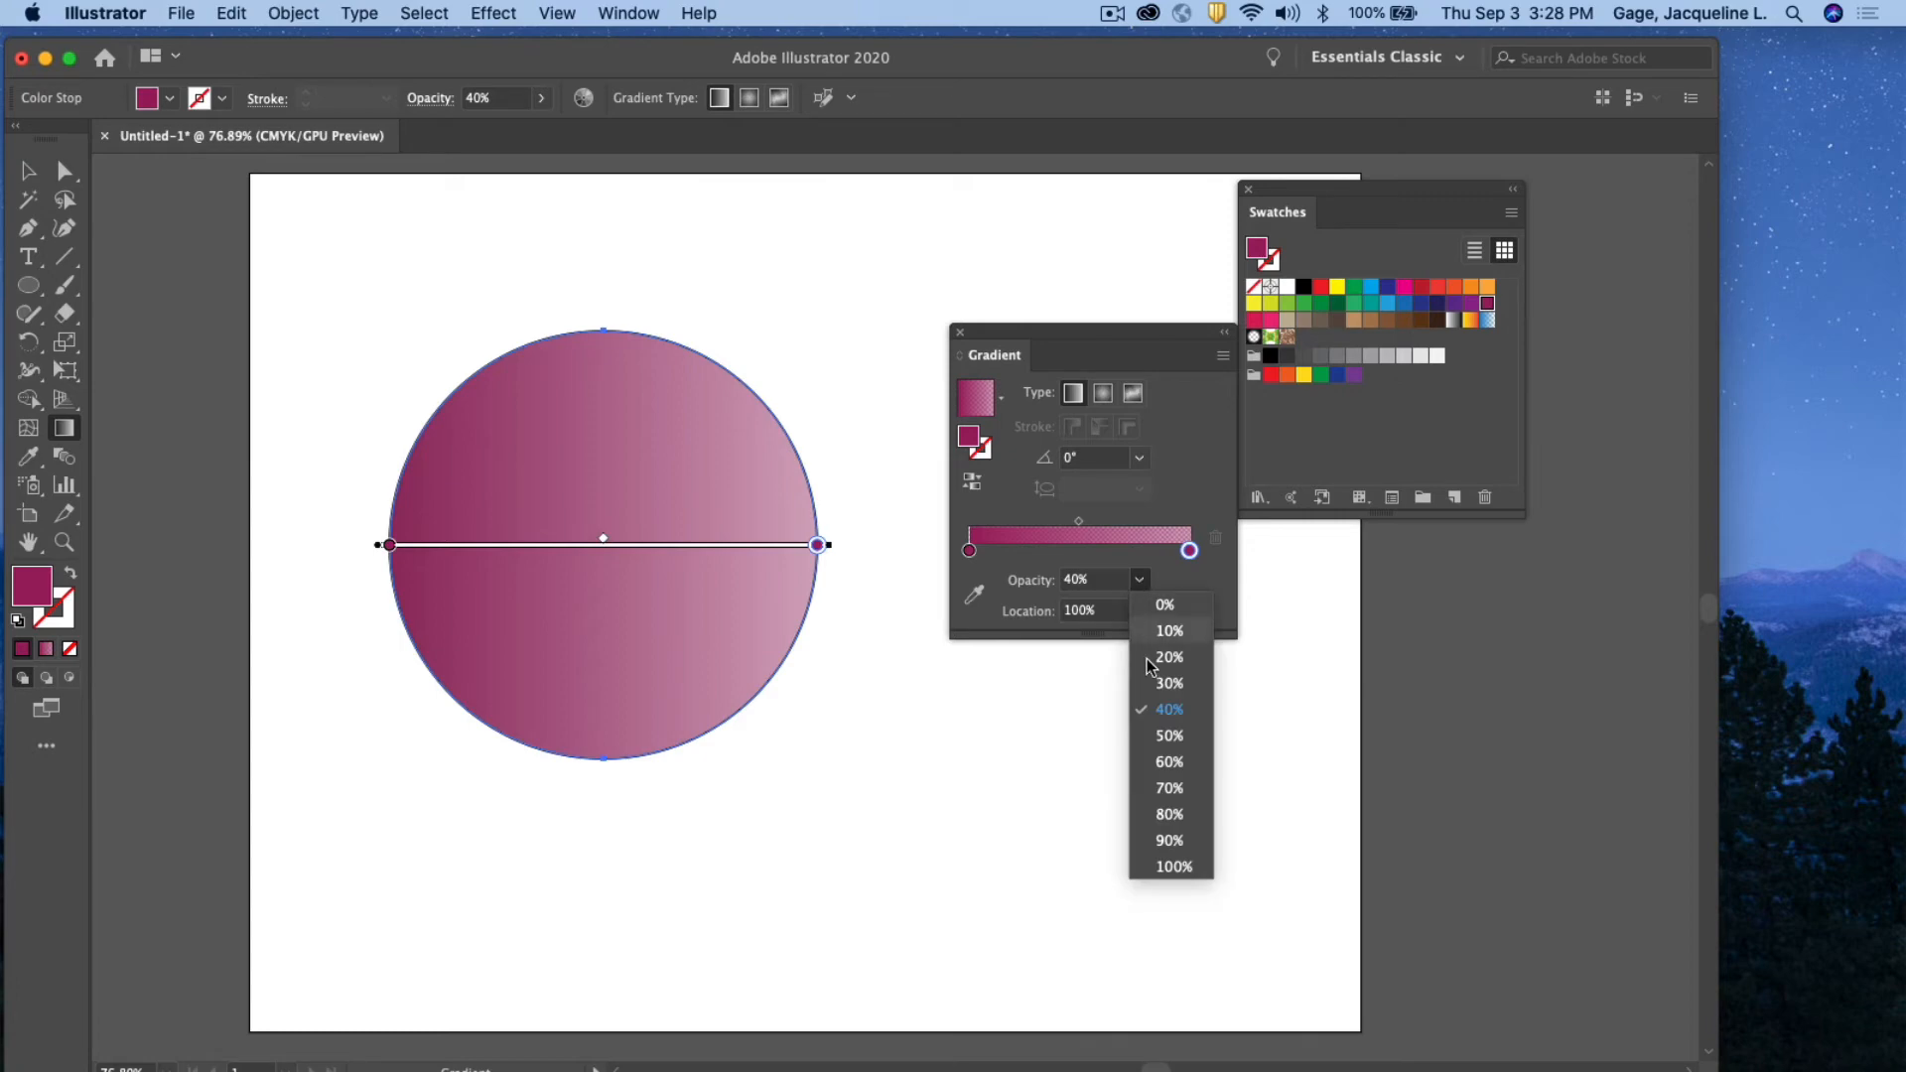
{"action": "left_click", "coordinate": [1168, 662]}
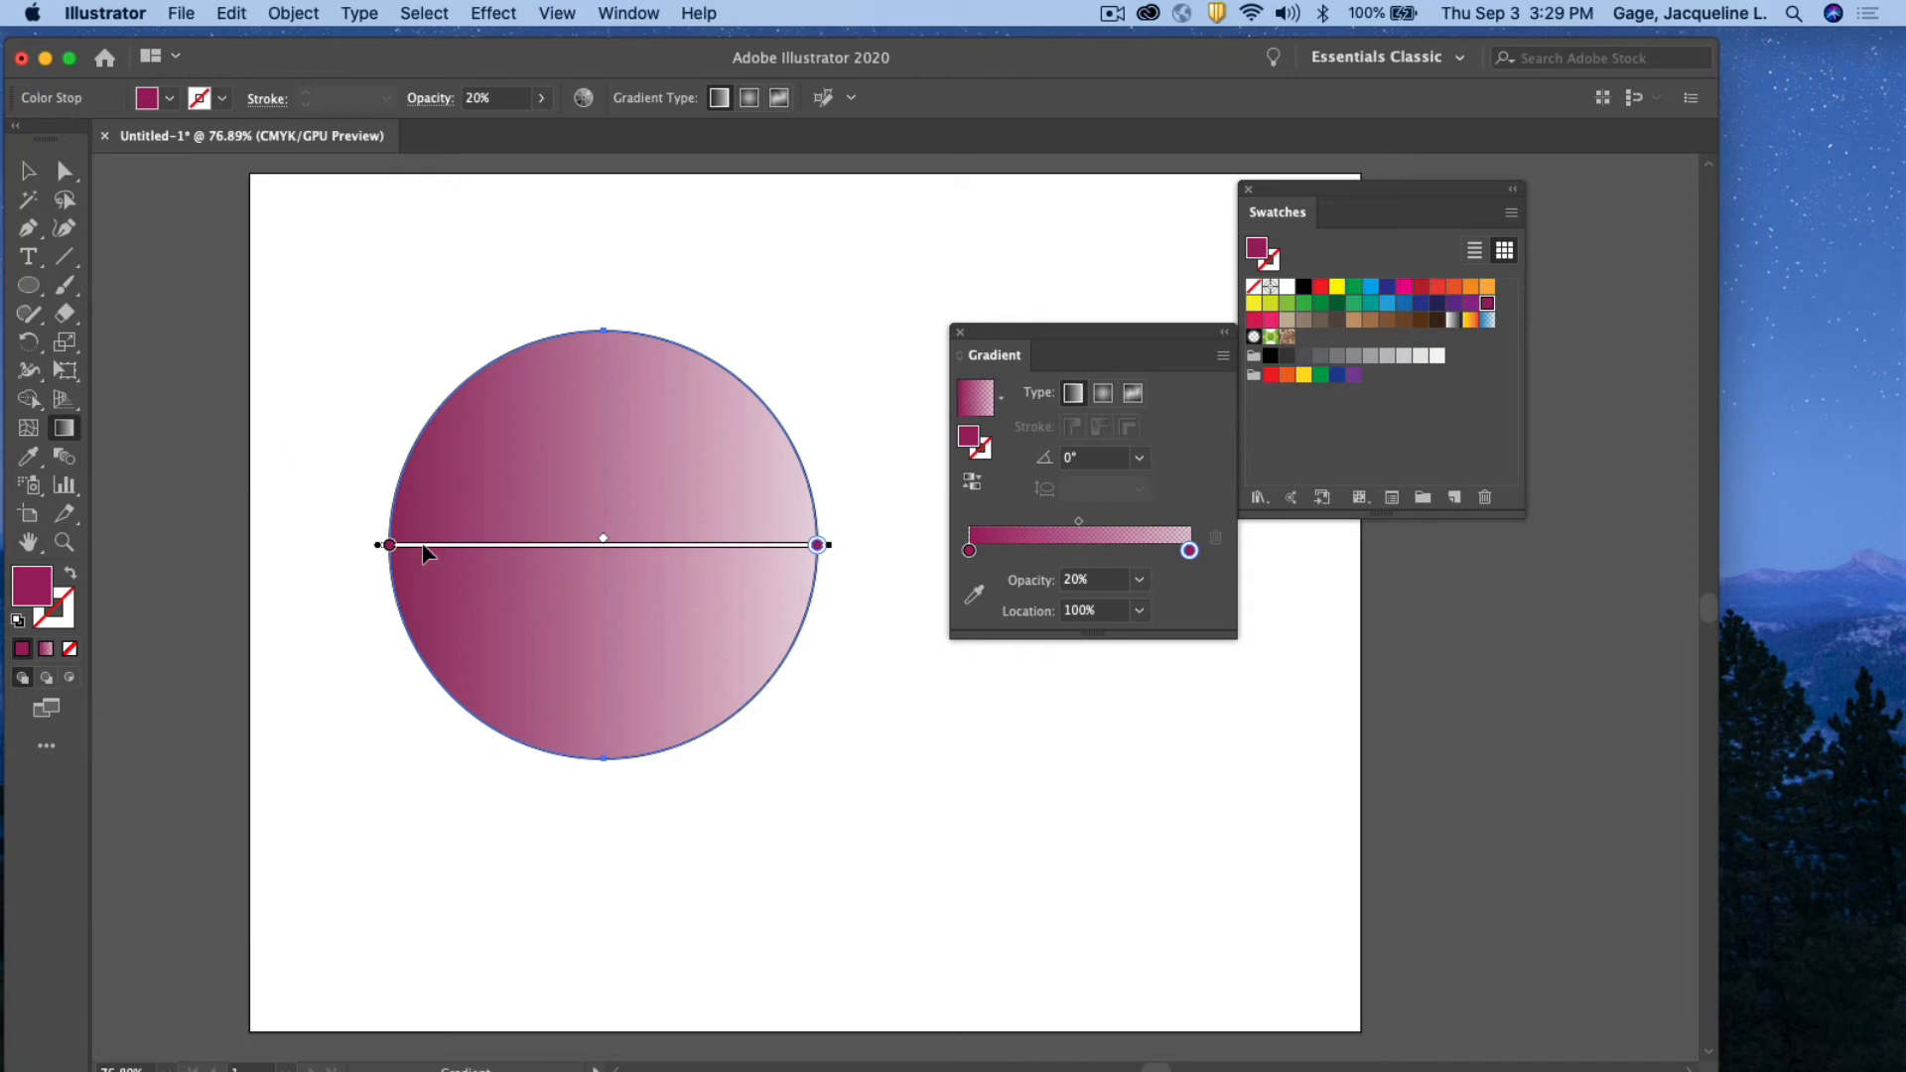
Slide the first stop to about 25.75% and the last stop to about 69.88% along the gradient line, and open the last stop's colour settings
{"action": "left_click_drag", "start_coordinate": [390, 545], "coordinate": [499, 559]}
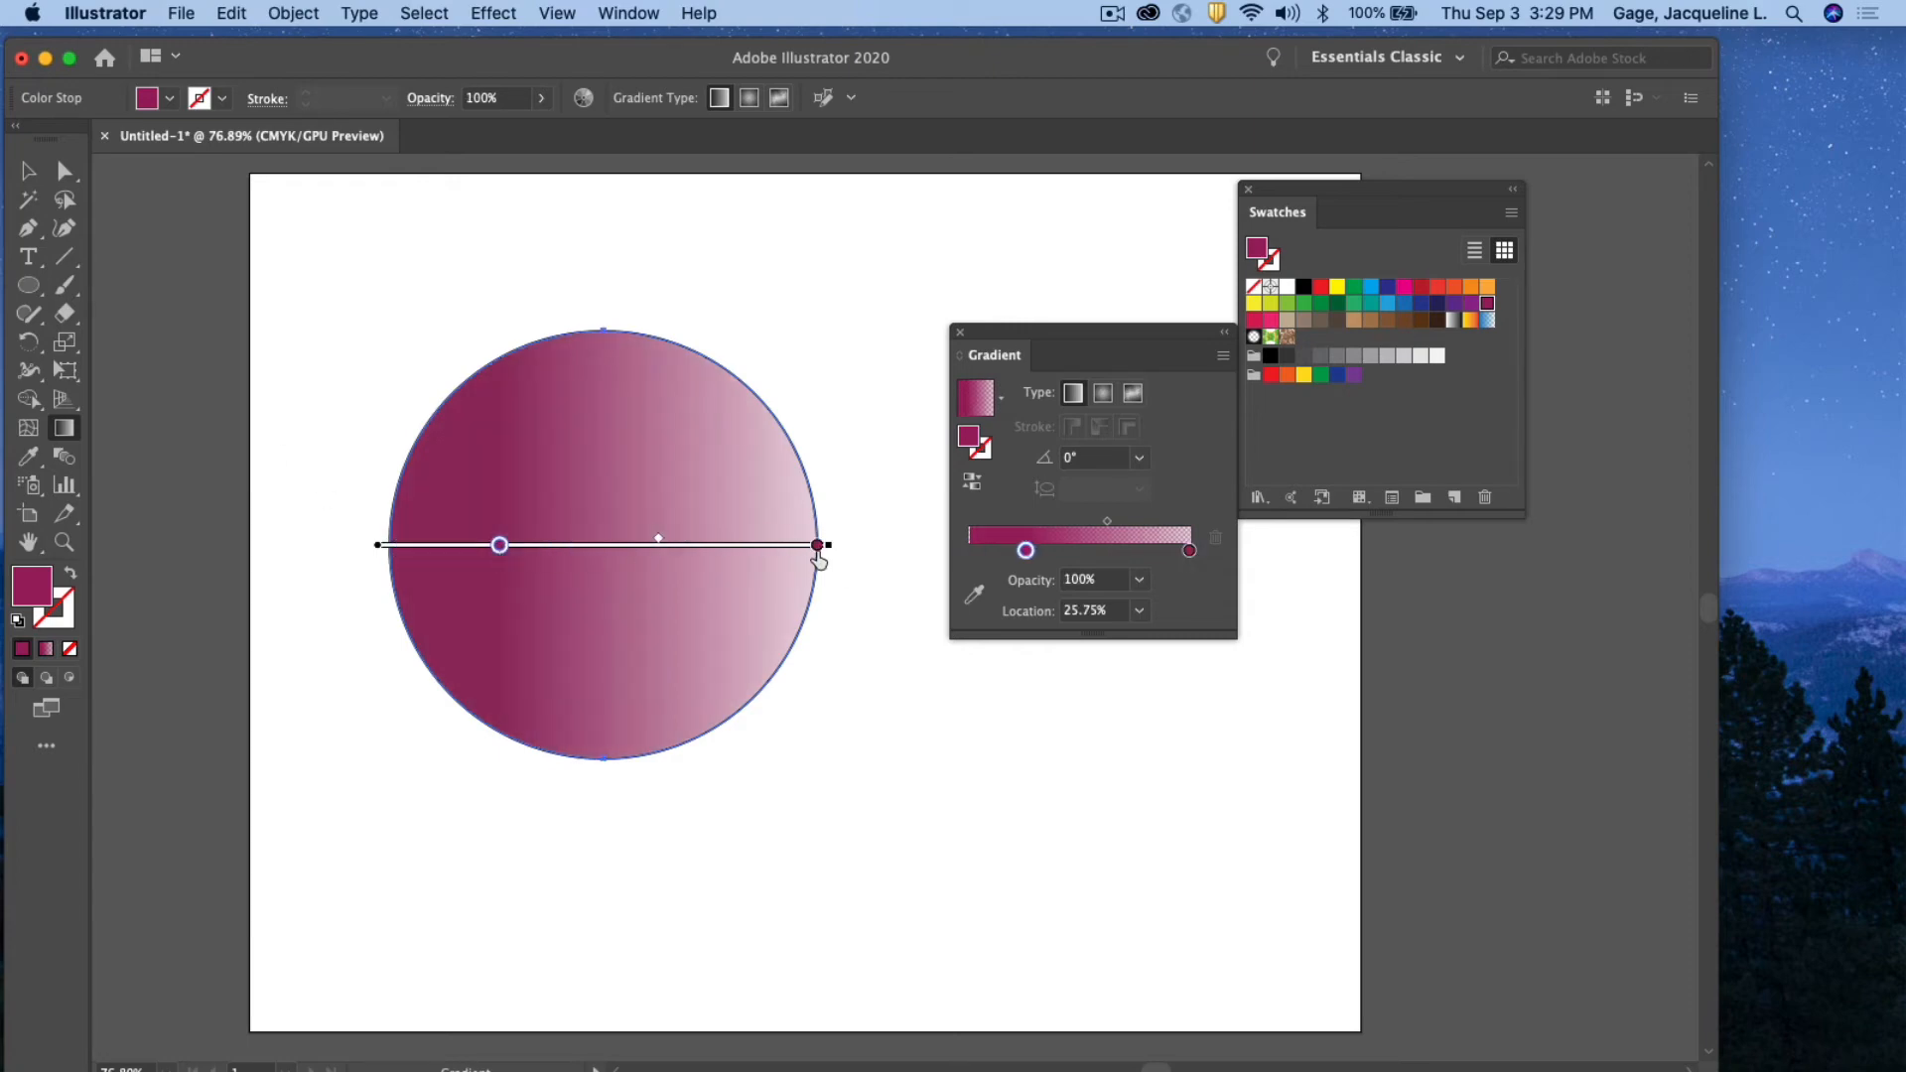
{"action": "left_click", "coordinate": [810, 549]}
{"action": "left_click_drag", "start_coordinate": [809, 551], "coordinate": [689, 549]}
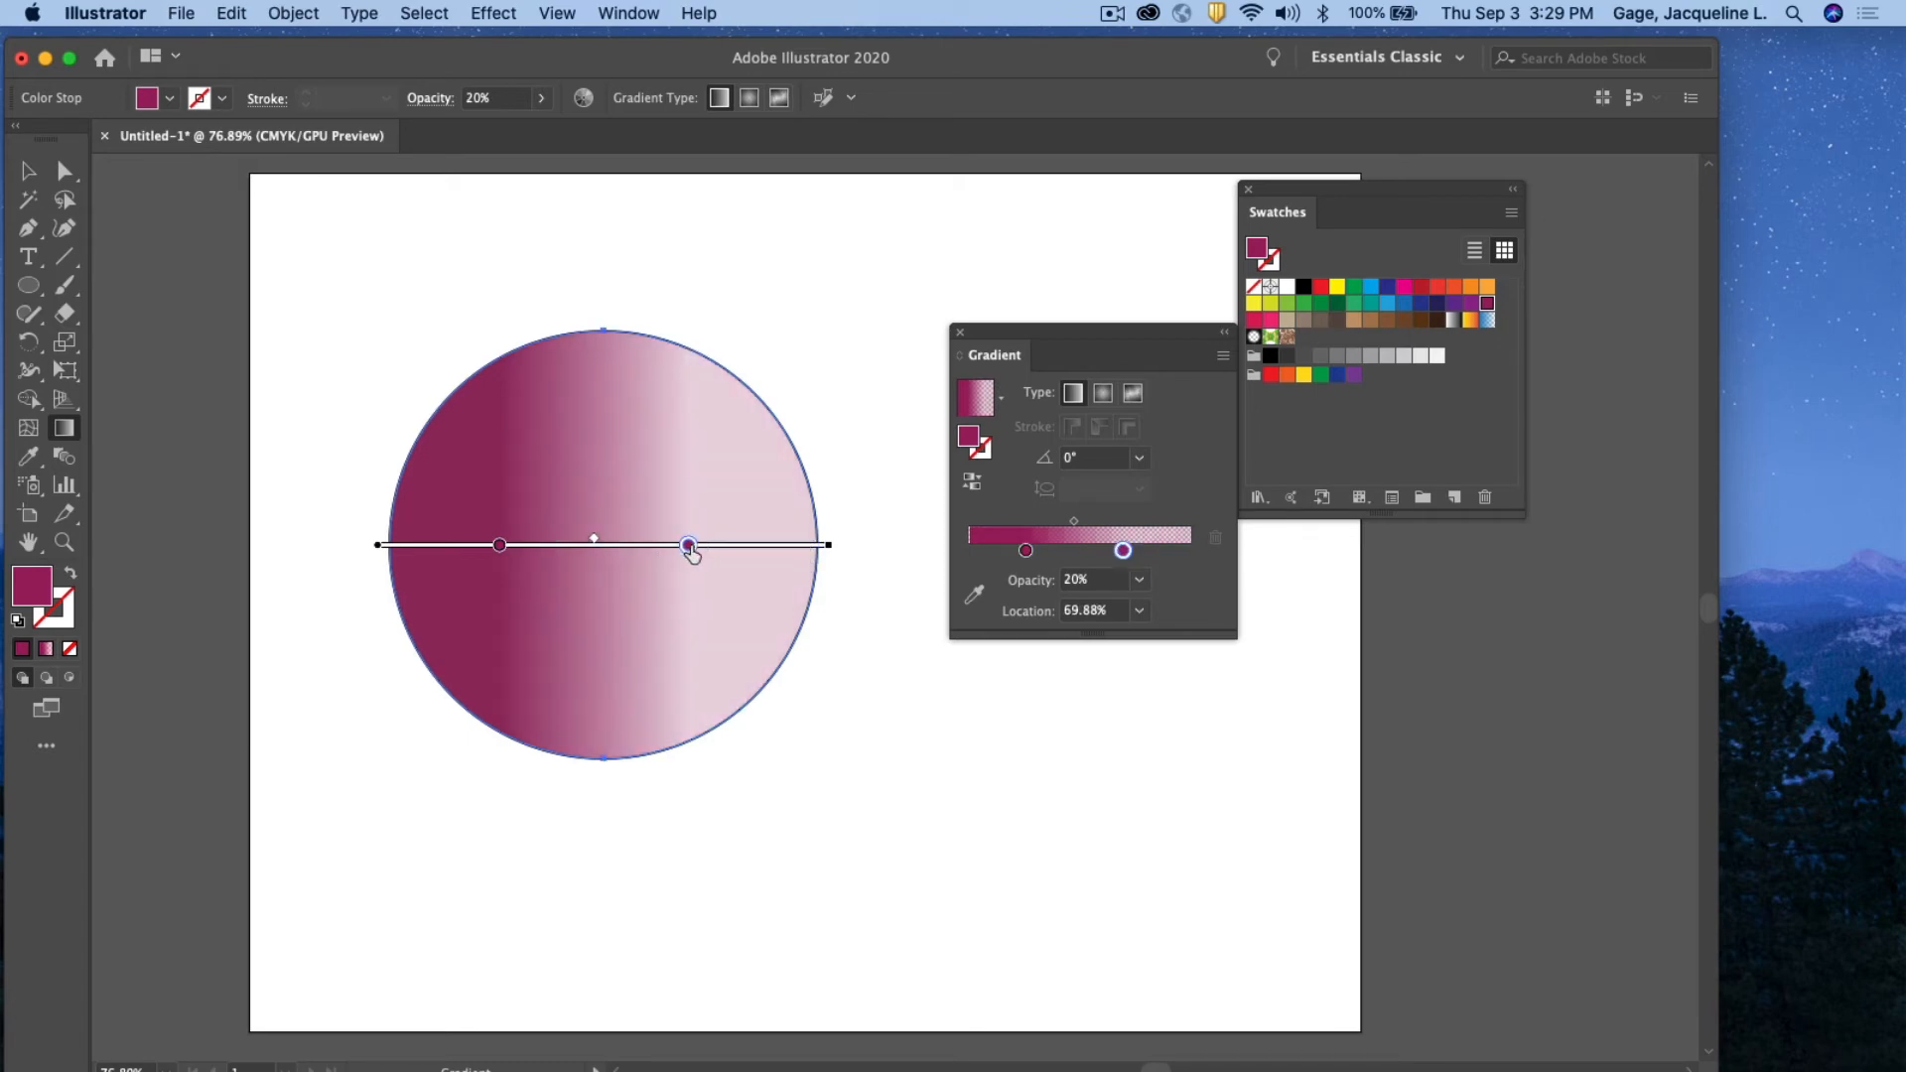
{"action": "double_click", "coordinate": [689, 547]}
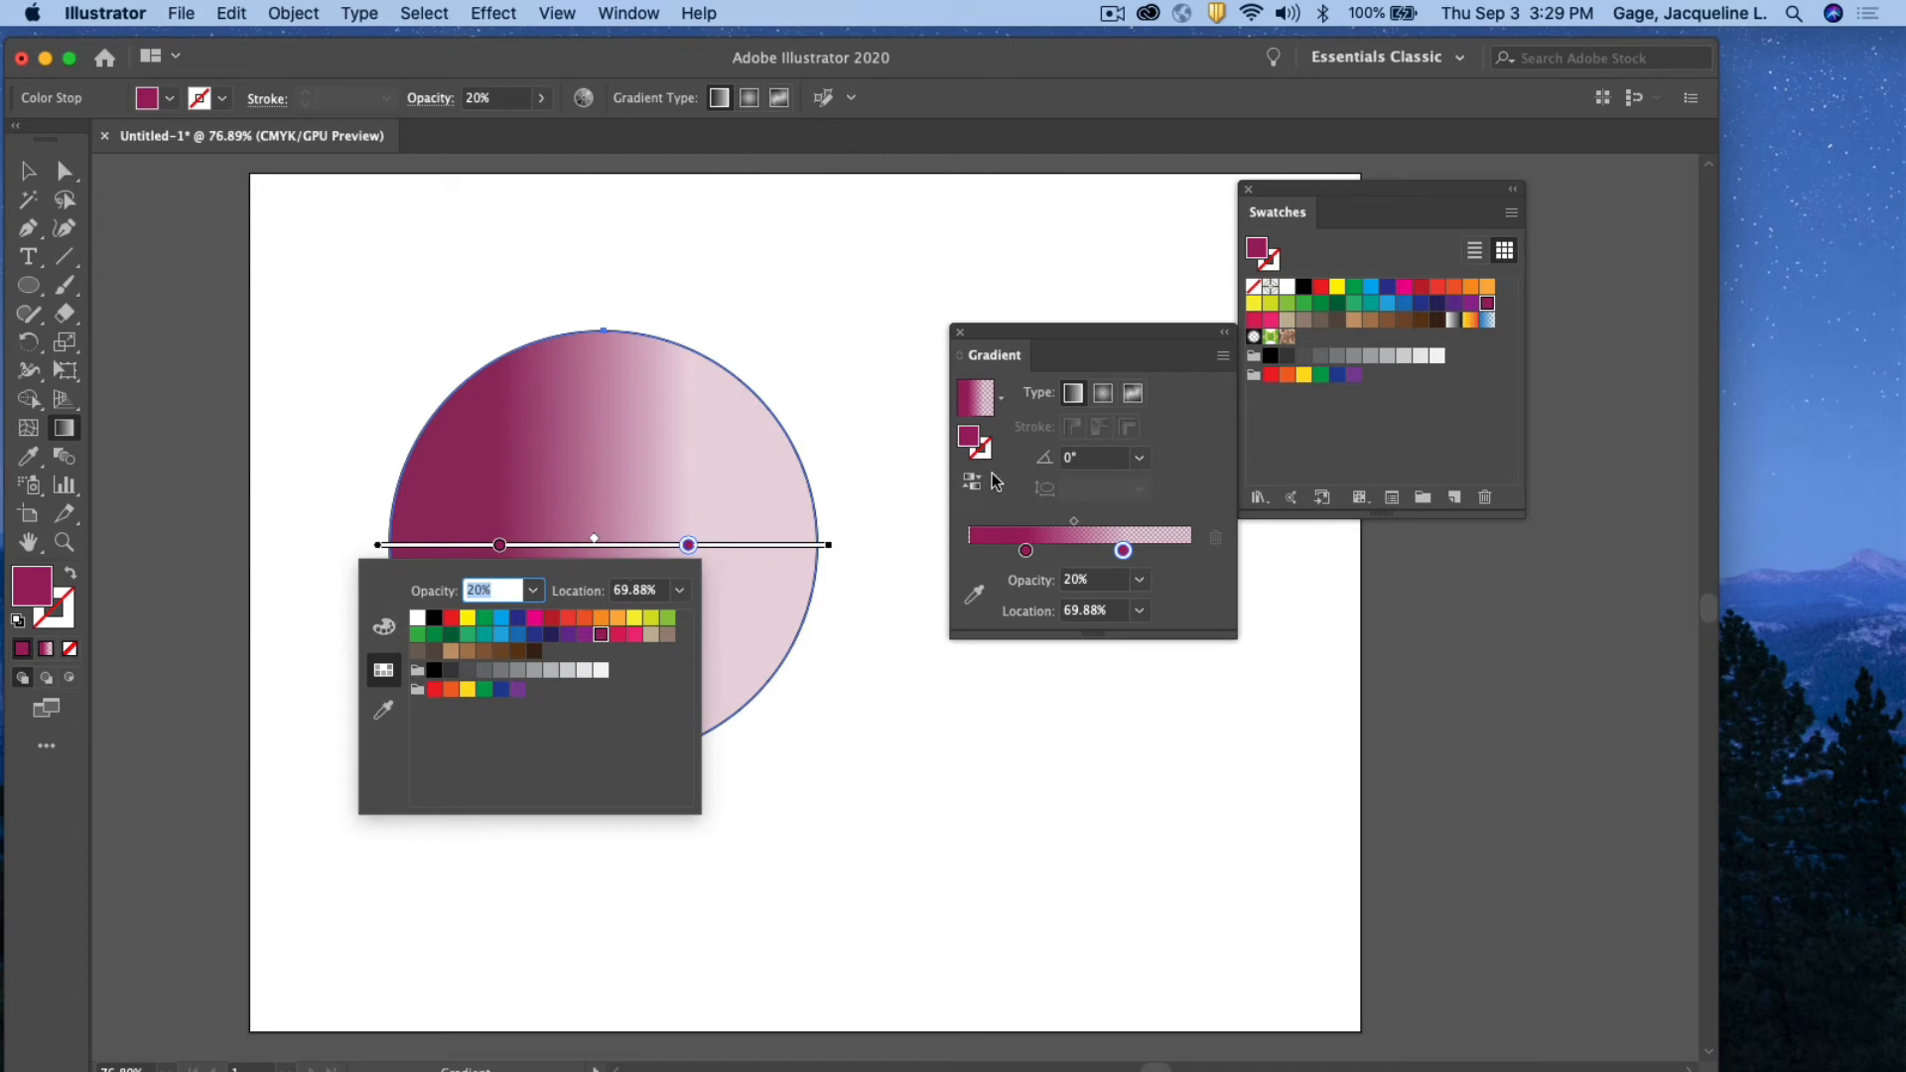
Return the last stop to the end of the gradient line and slide the first stop to about 12.87%
{"action": "left_click", "coordinate": [690, 548]}
{"action": "left_click_drag", "start_coordinate": [690, 548], "coordinate": [817, 545]}
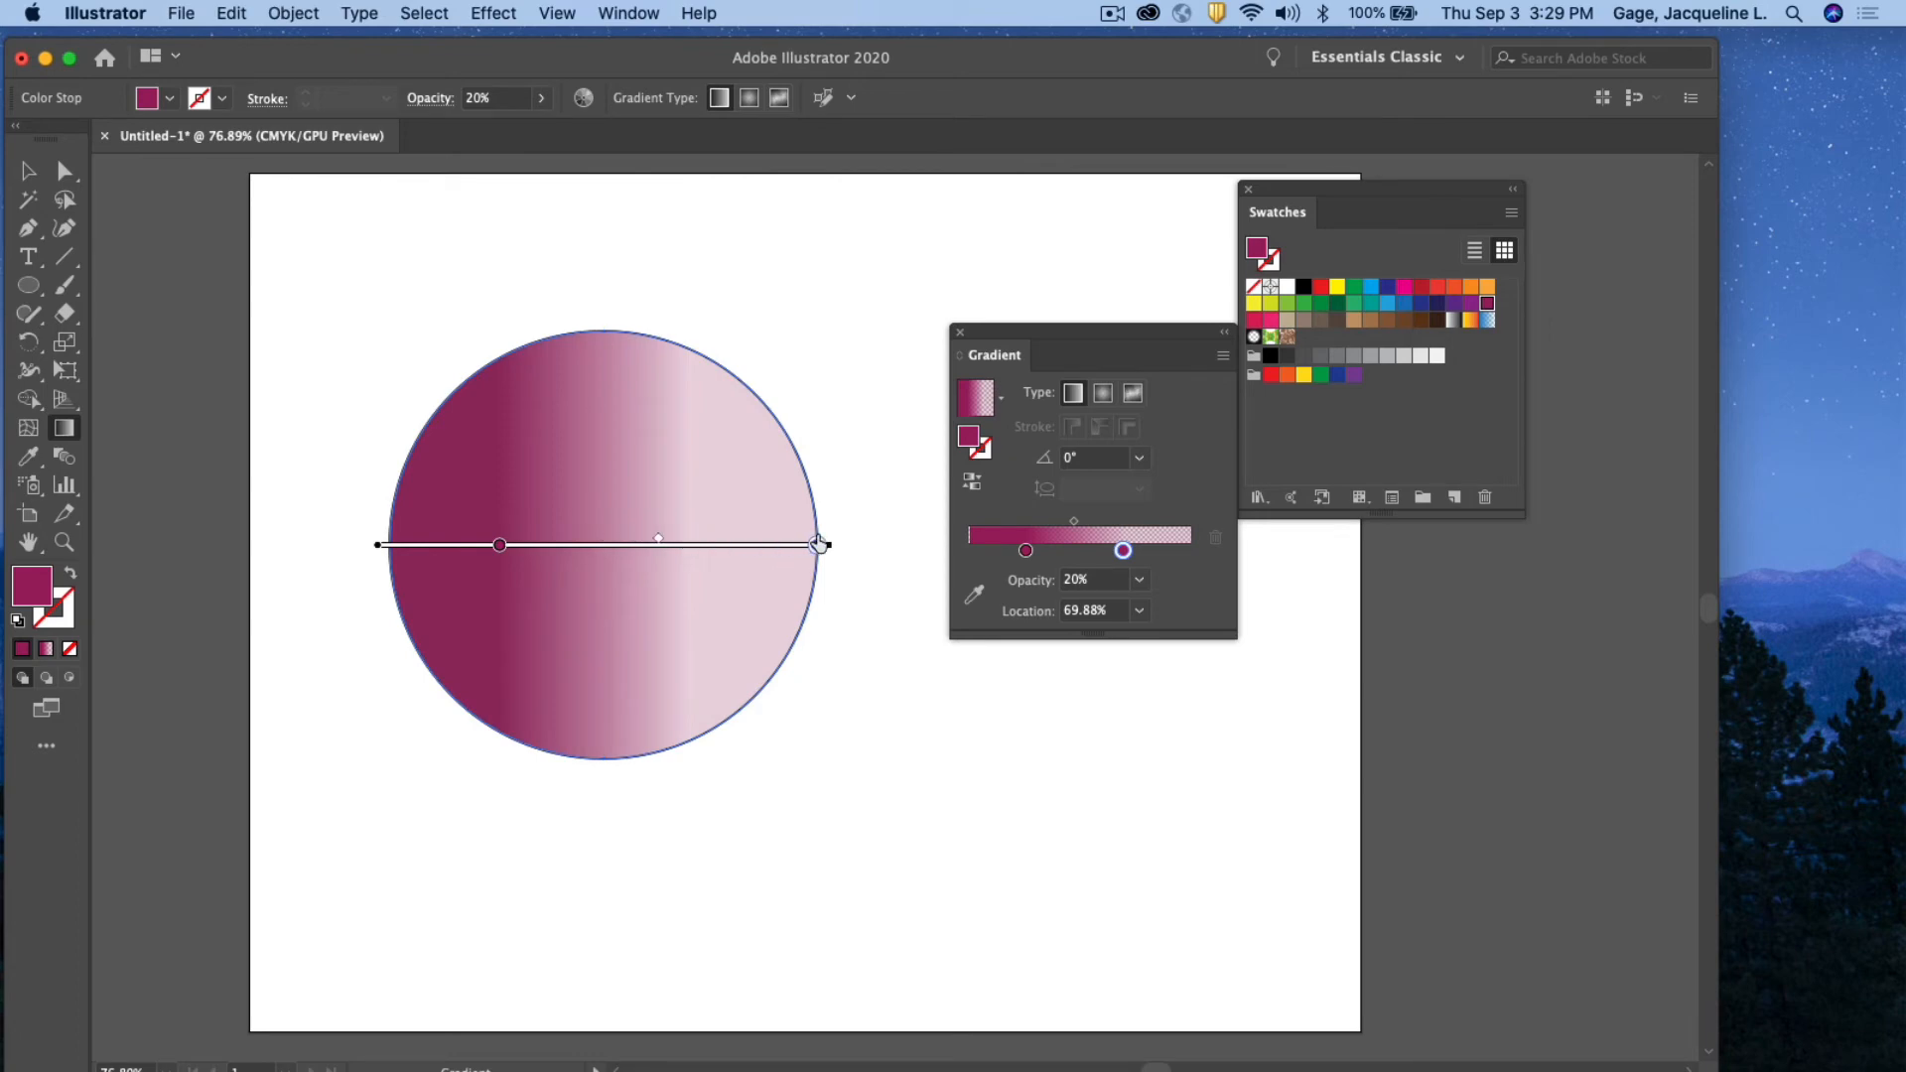
{"action": "left_click_drag", "start_coordinate": [501, 547], "coordinate": [445, 545]}
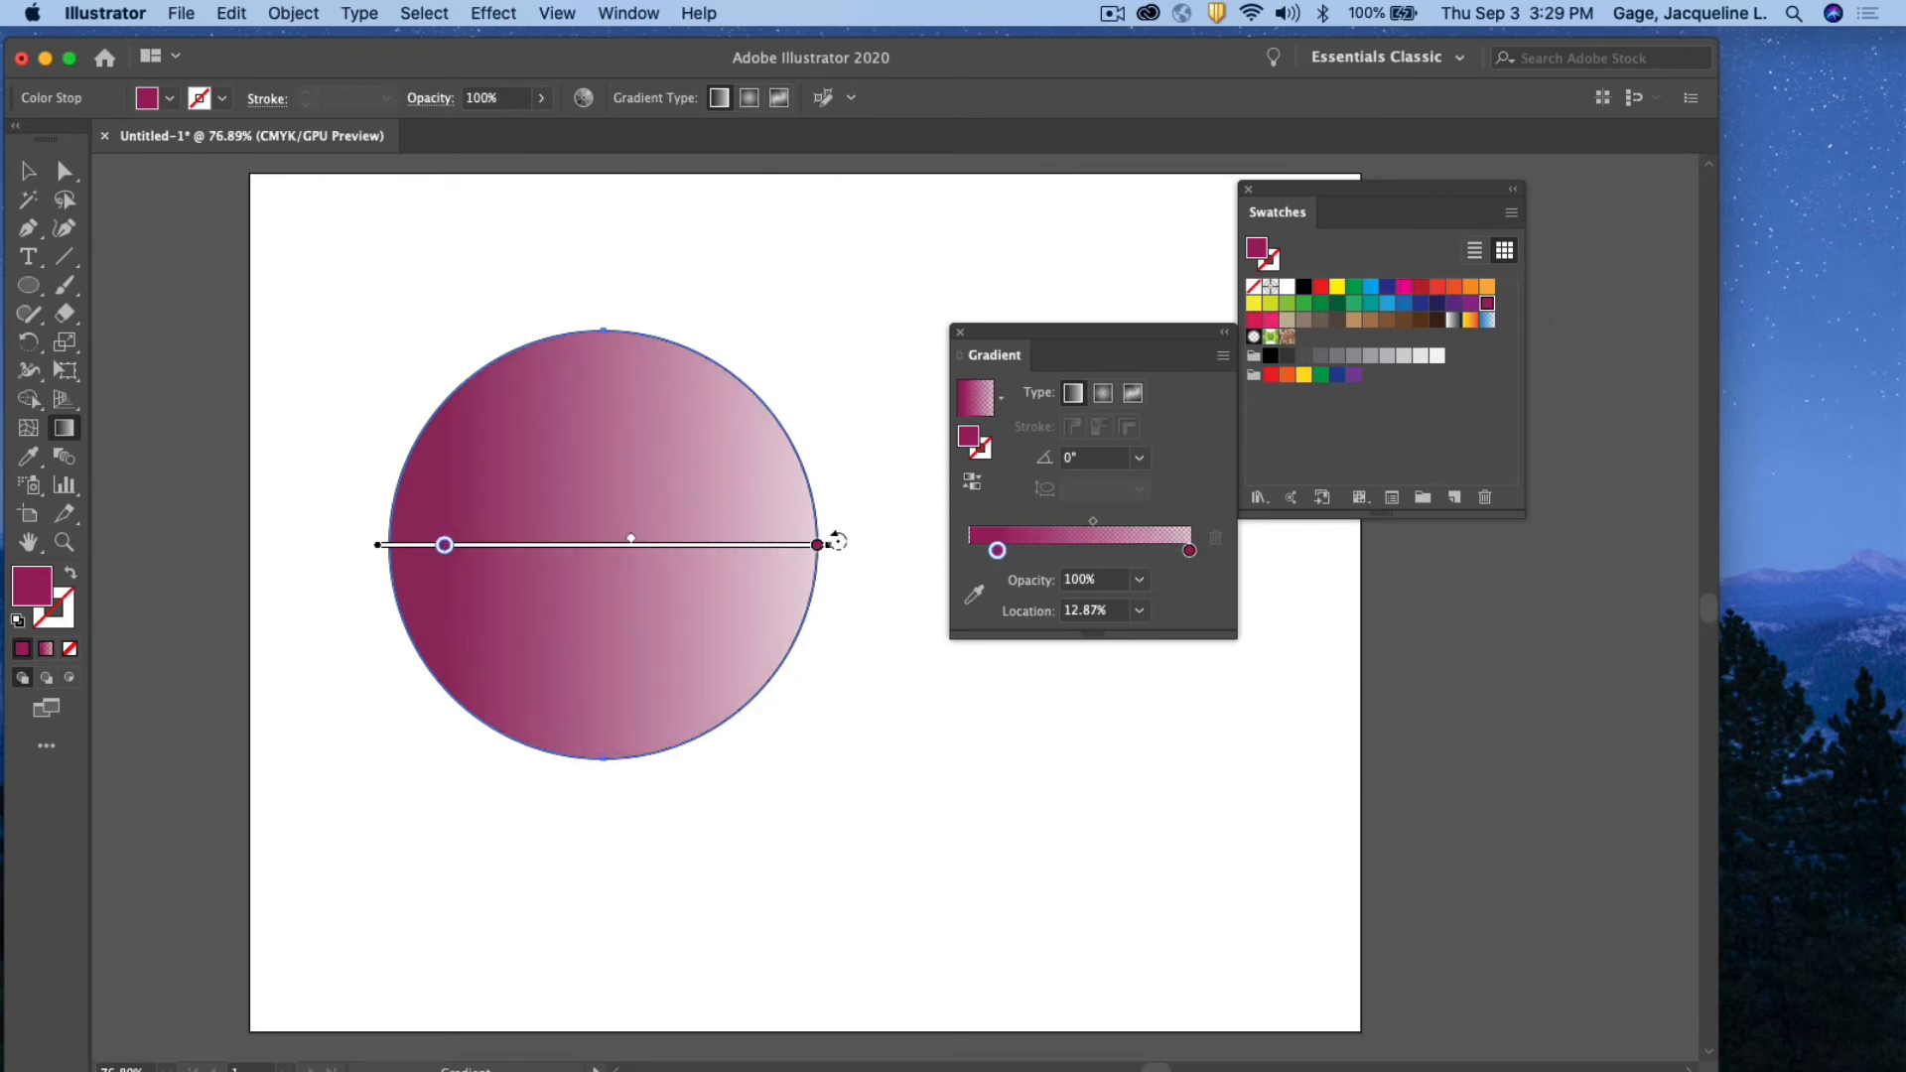
Rotate the circle's gradient to about -19.8° and slide the gradient line back and forth along its angle across the circle
{"action": "left_click_drag", "start_coordinate": [839, 541], "coordinate": [817, 694]}
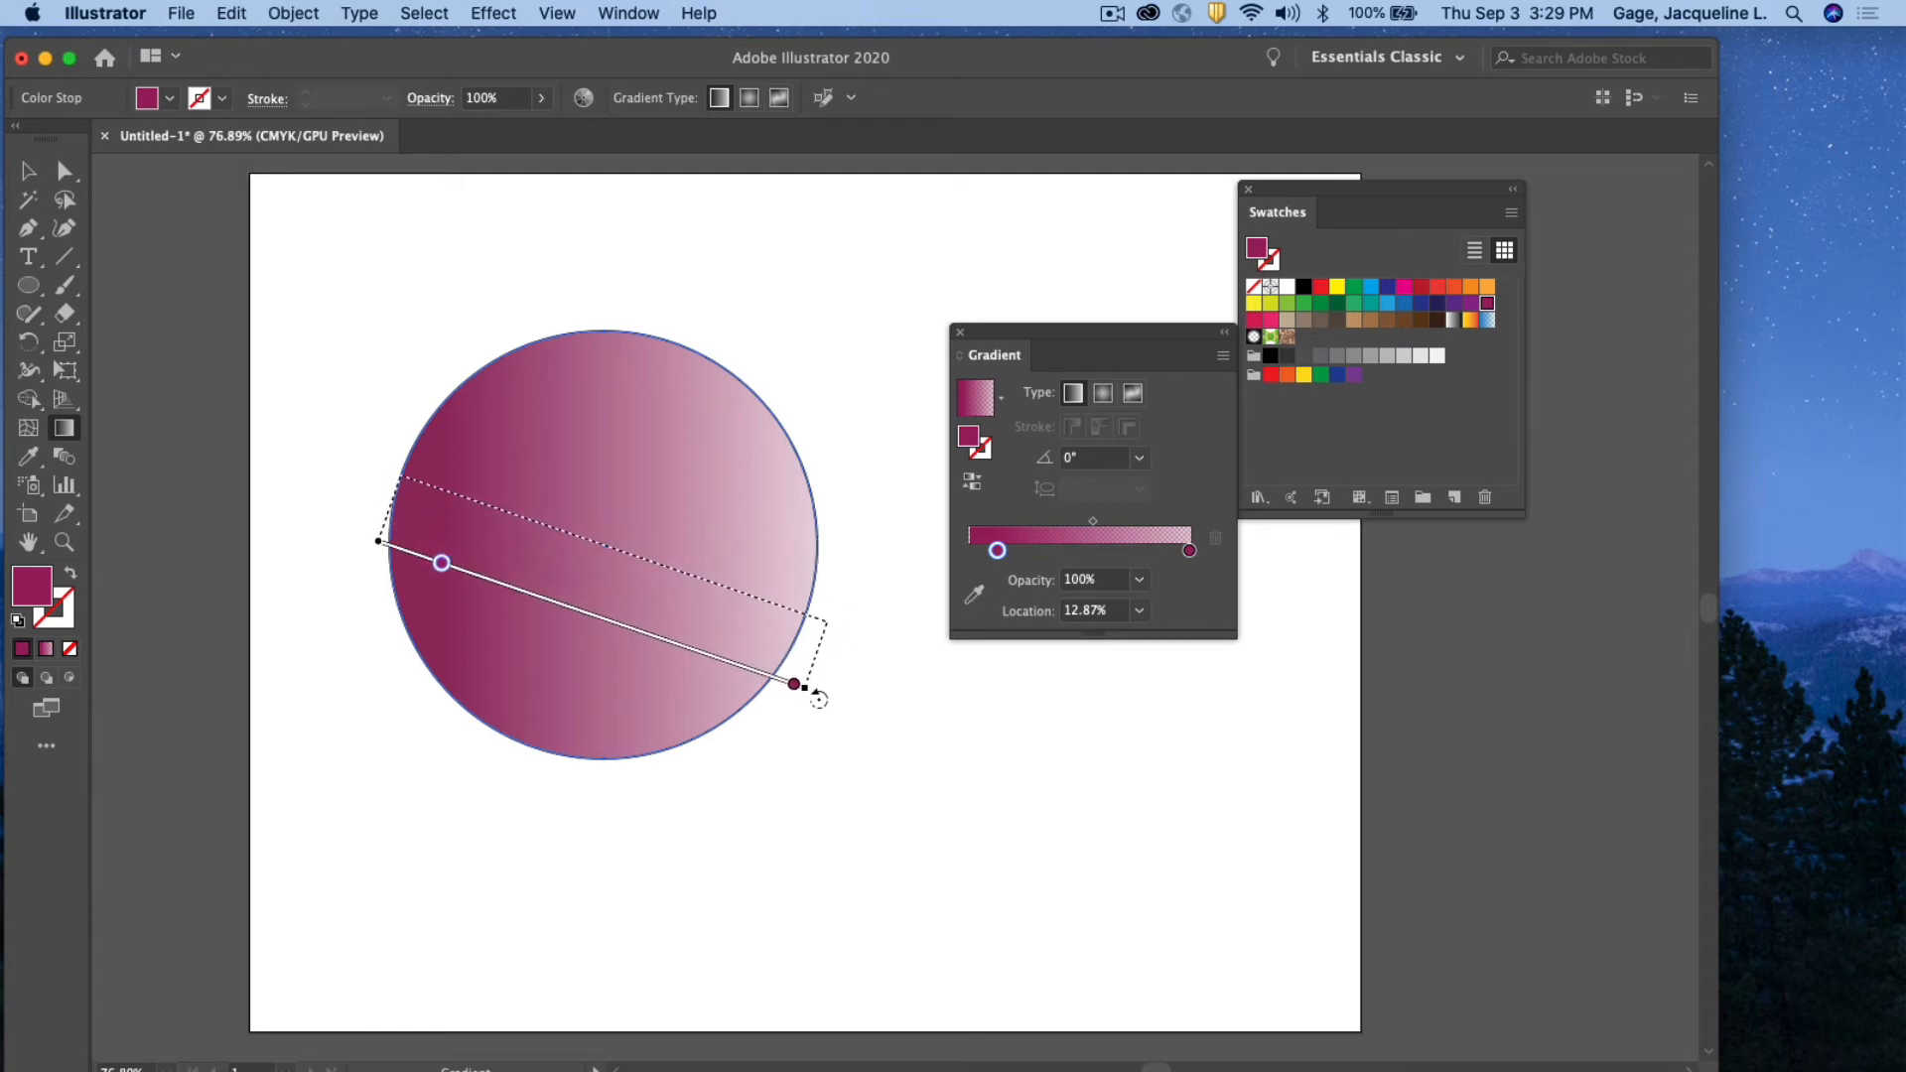
{"action": "mouse_move", "coordinate": [654, 558]}
{"action": "left_mouse_down"}
{"action": "mouse_move", "coordinate": [616, 447]}
{"action": "mouse_move", "coordinate": [566, 527]}
{"action": "left_mouse_up"}
{"action": "left_click", "coordinate": [731, 593]}
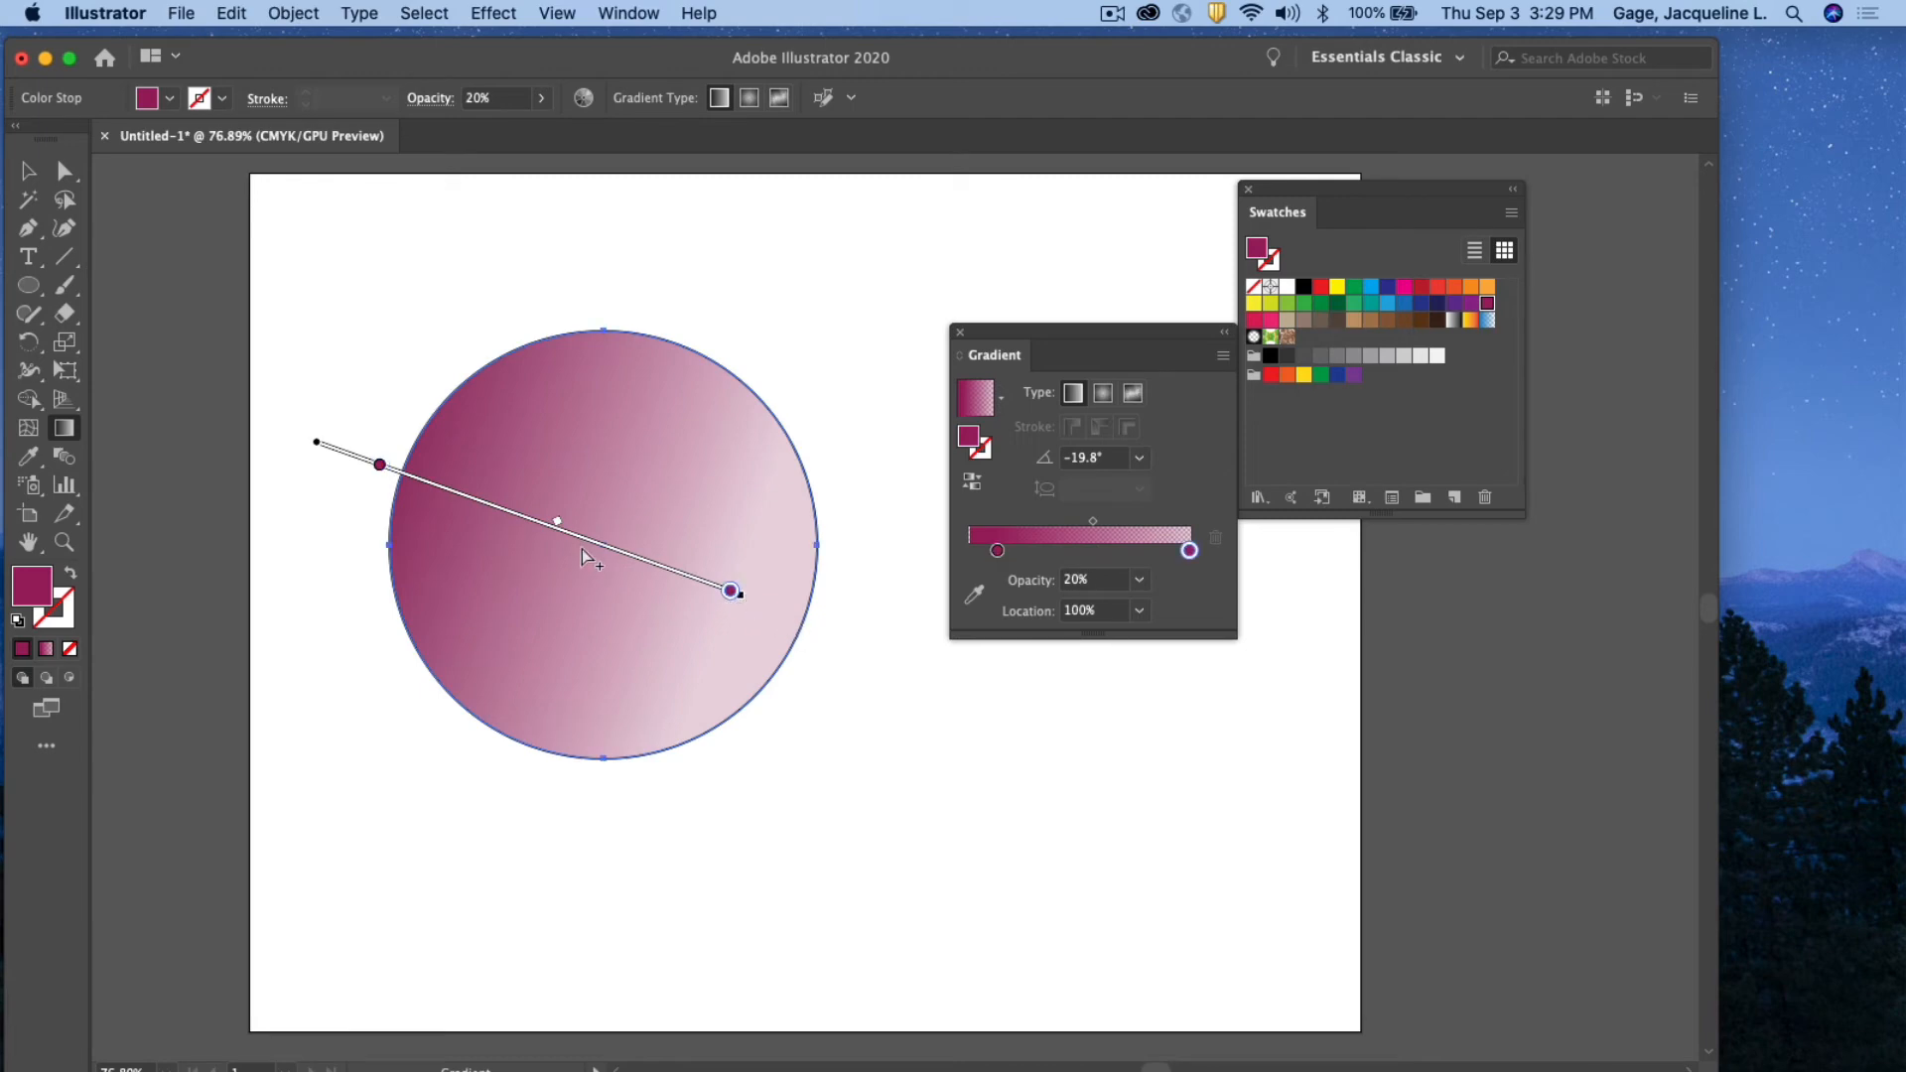
{"action": "left_click_drag", "start_coordinate": [592, 541], "coordinate": [699, 574]}
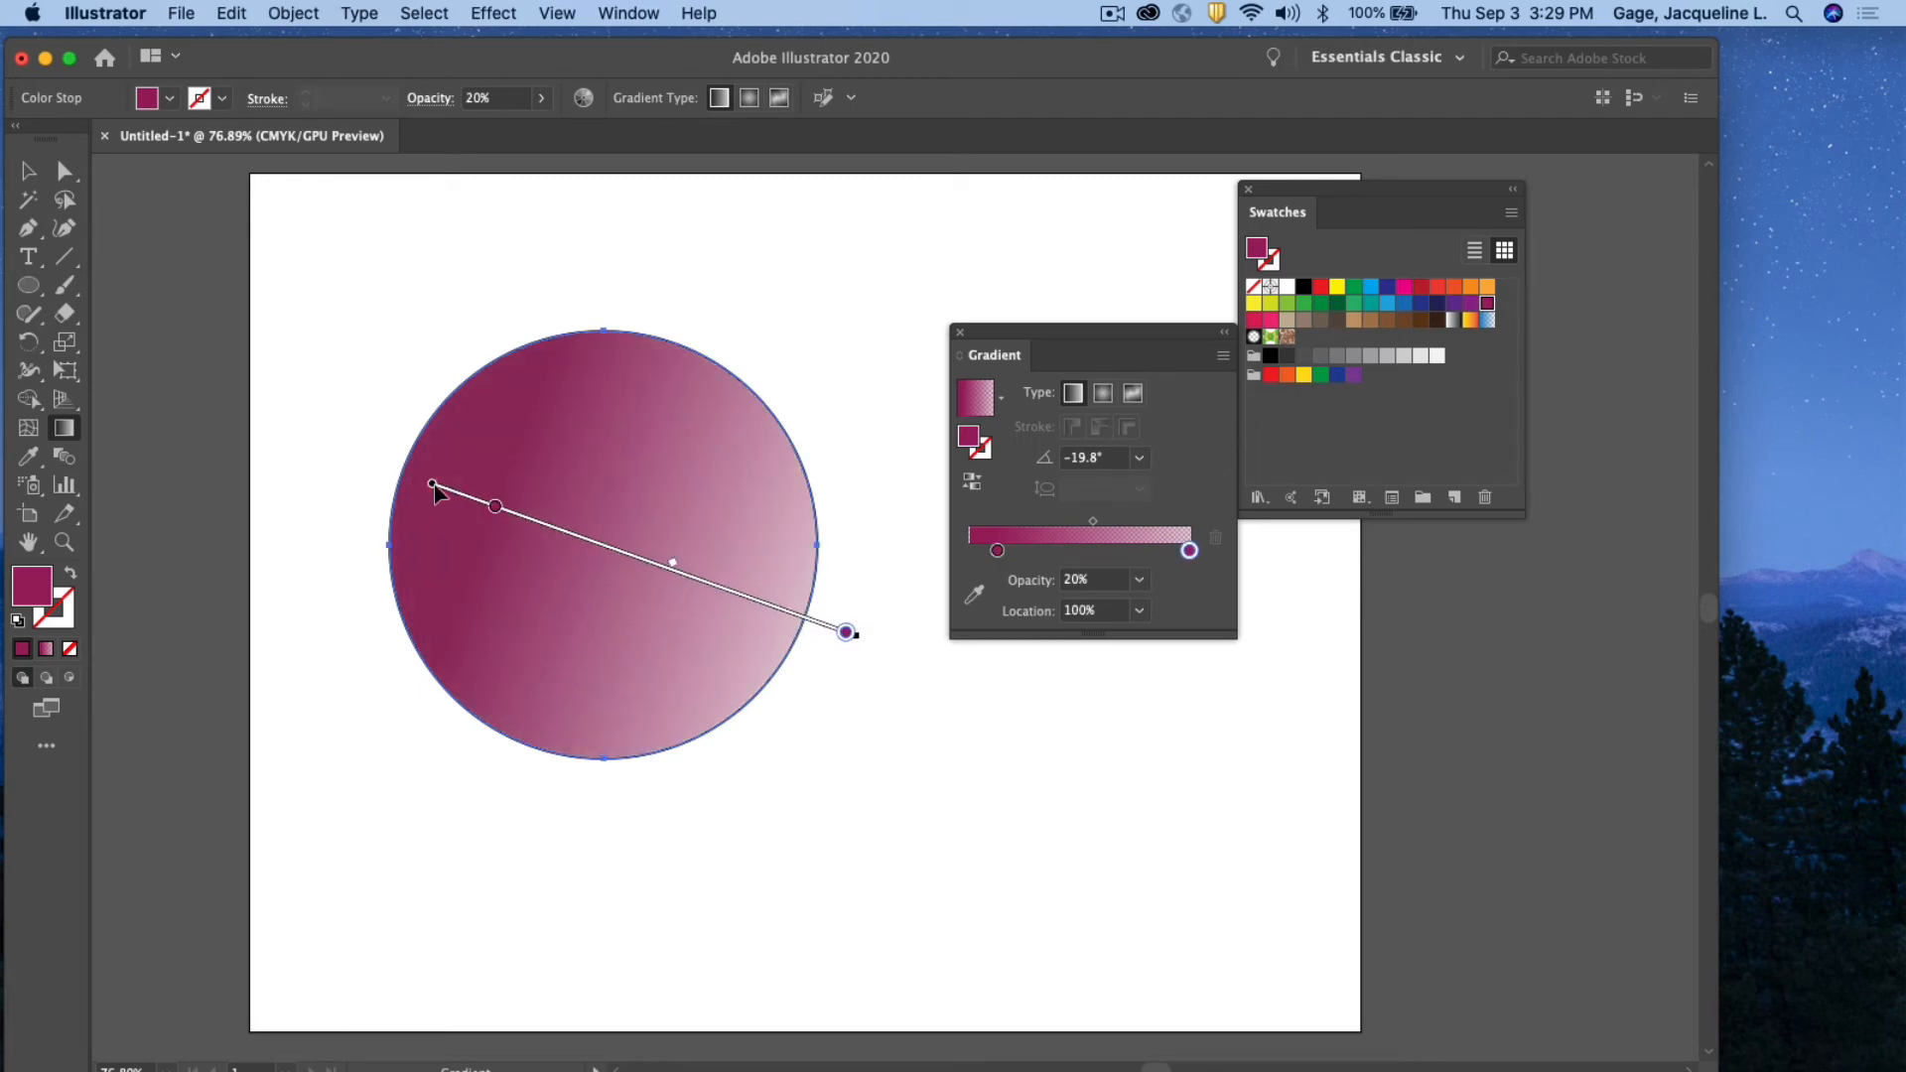
{"action": "left_click_drag", "start_coordinate": [427, 480], "coordinate": [358, 454]}
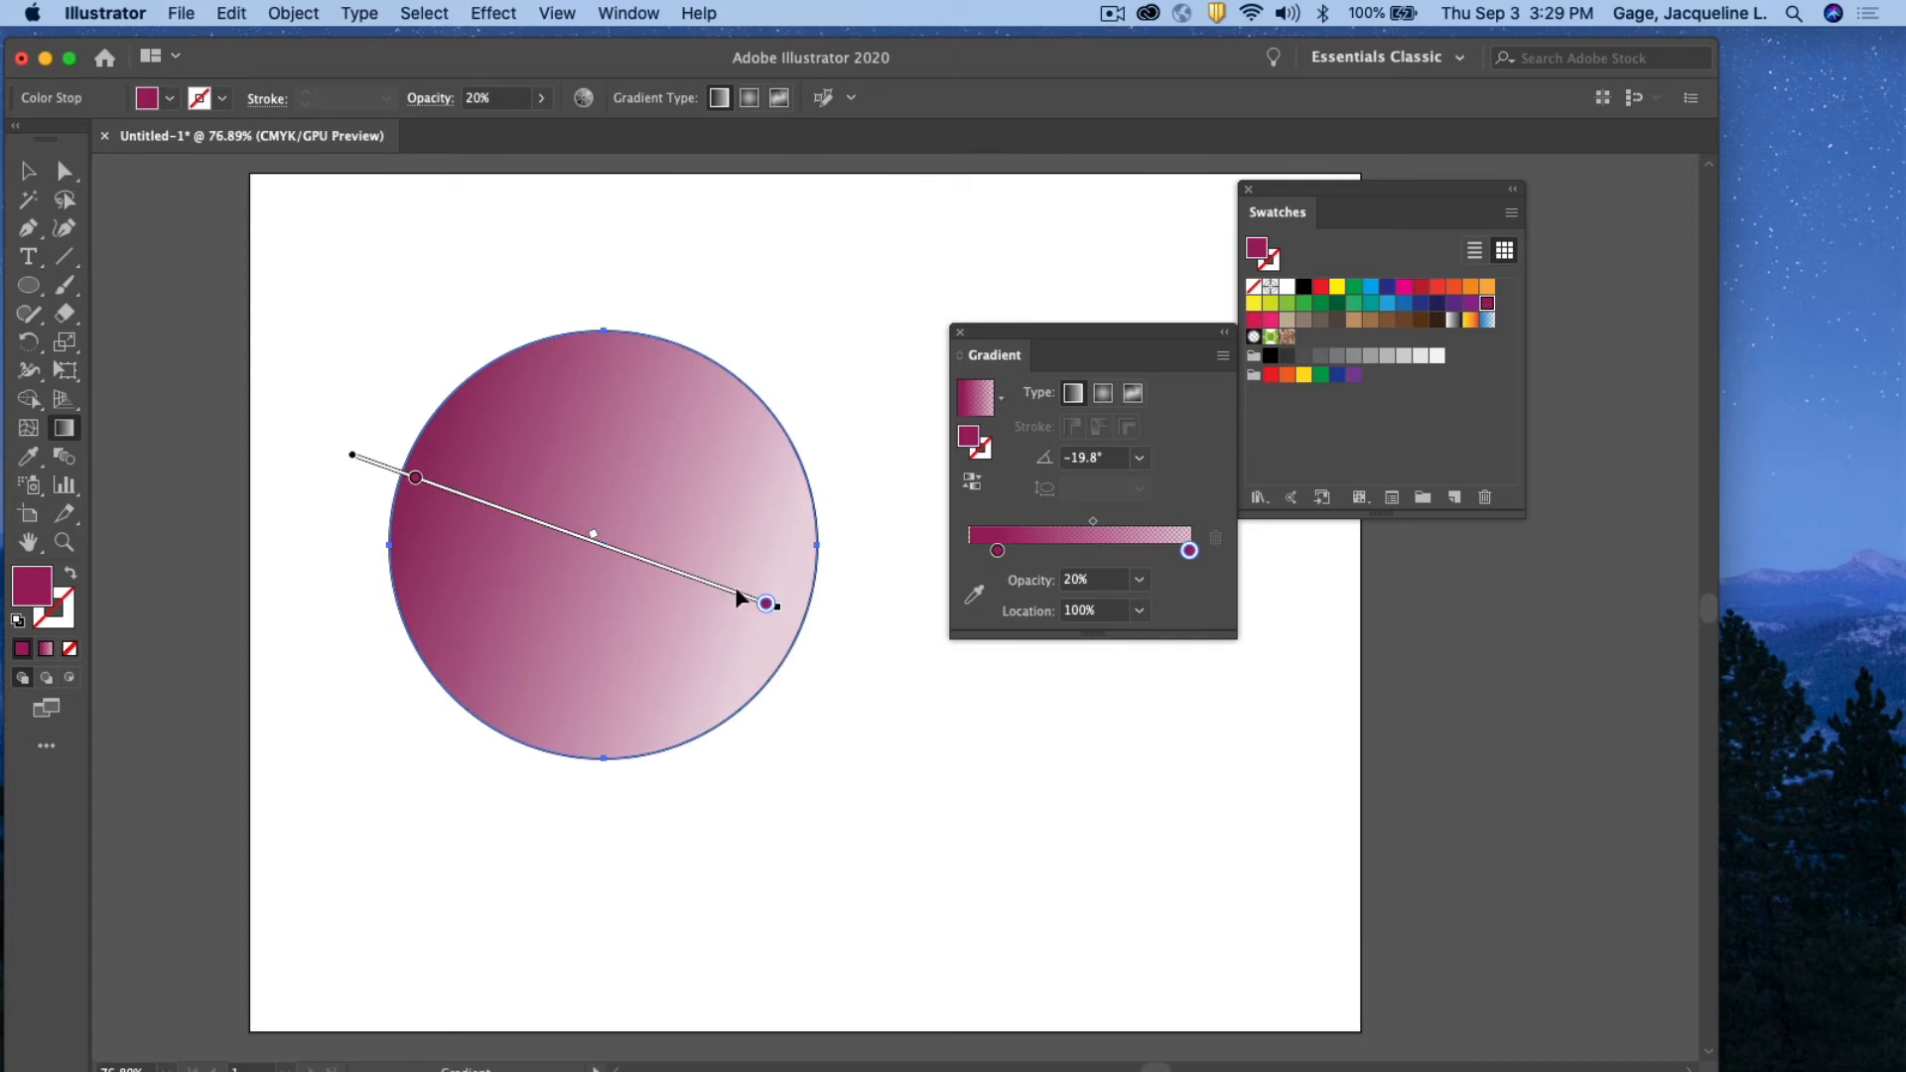
{"action": "left_click_drag", "start_coordinate": [739, 598], "coordinate": [846, 639]}
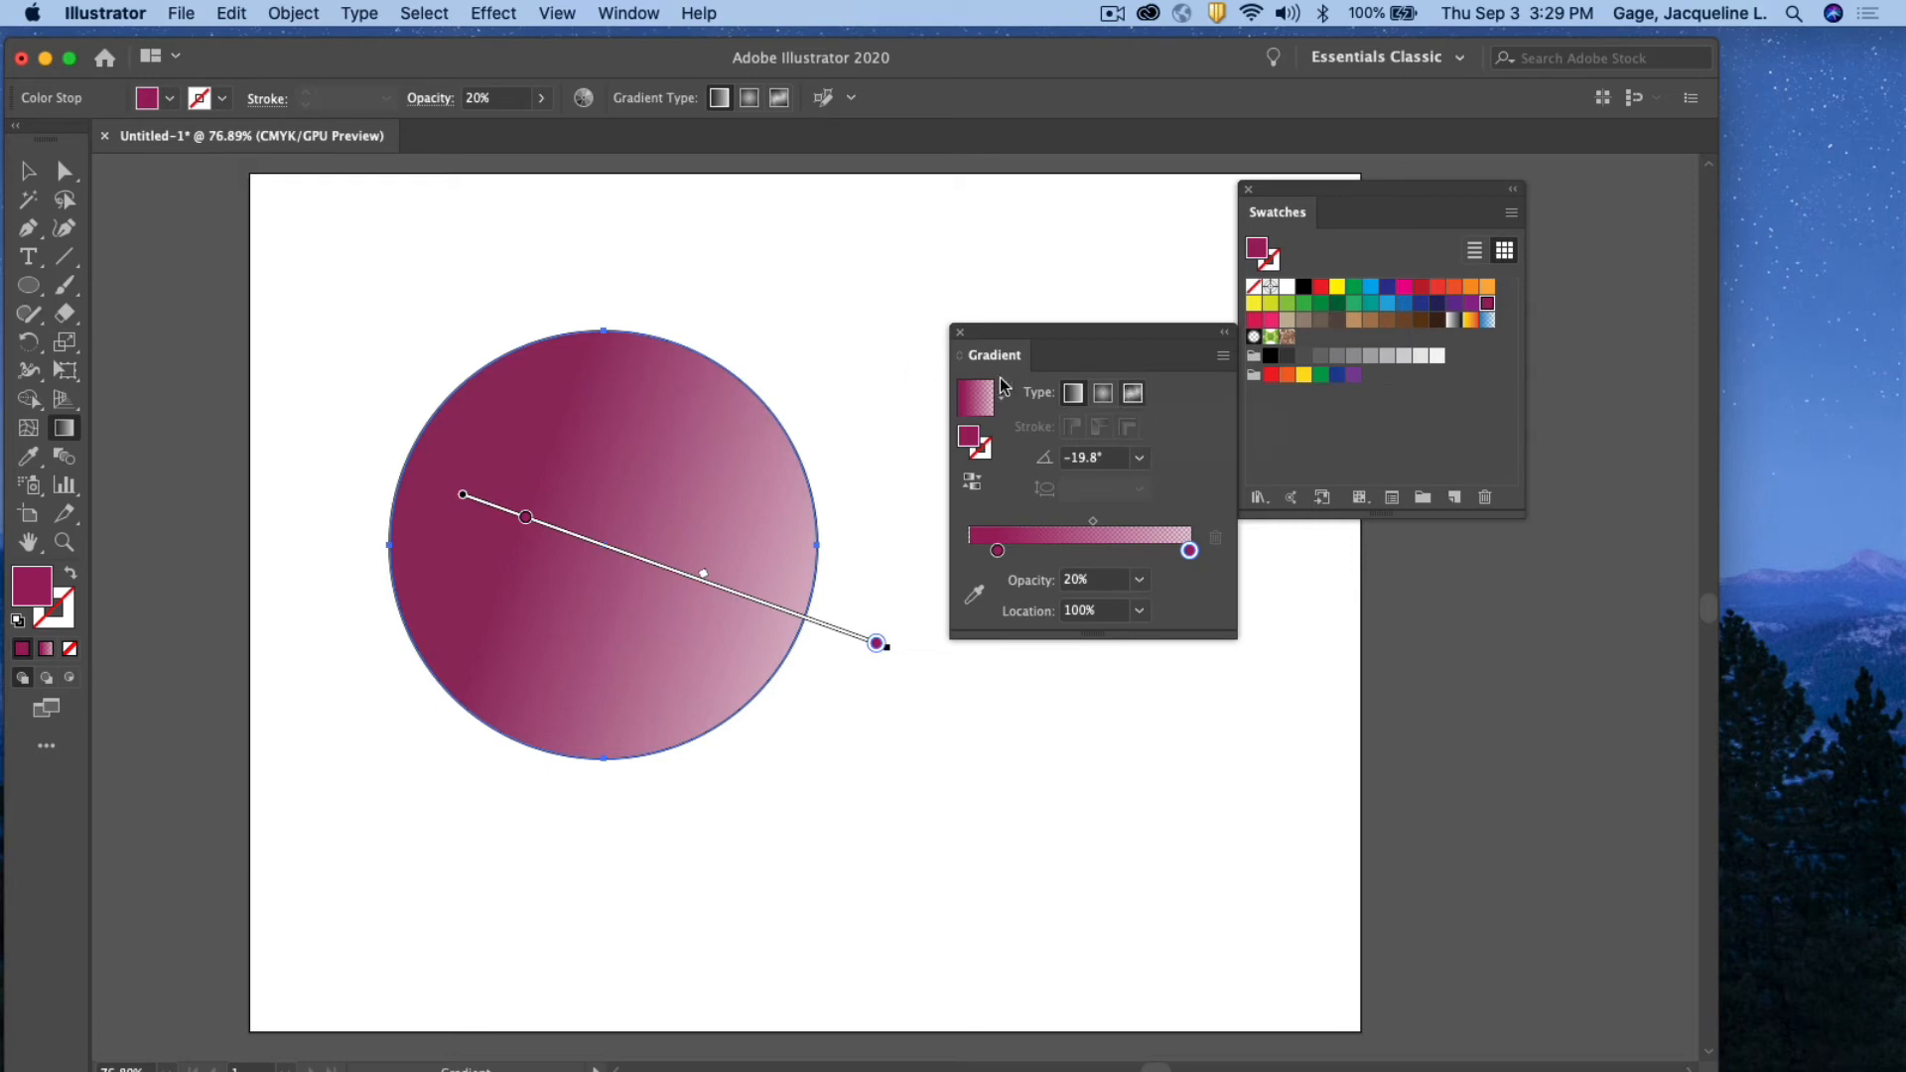
Select the whole gradient-filled circle and delete it from the artboard
{"action": "left_click", "coordinate": [34, 171]}
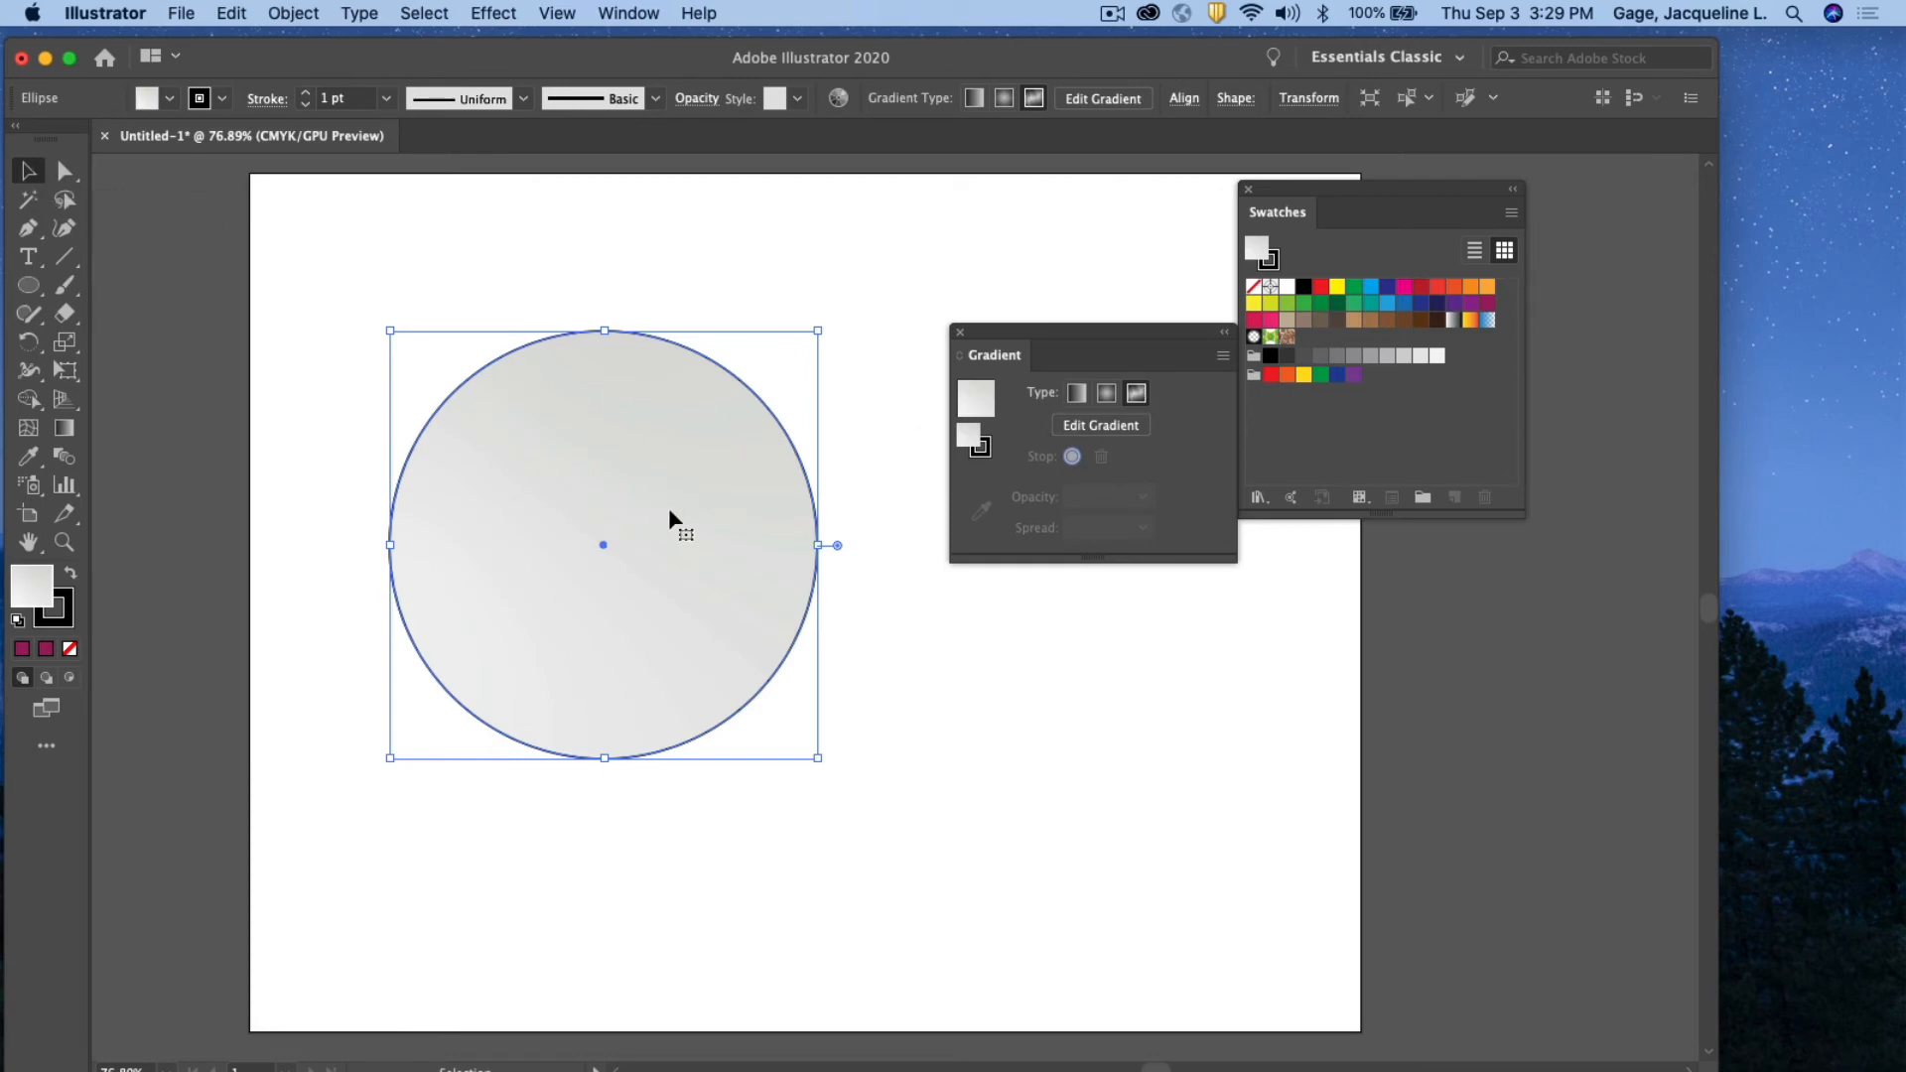
{"action": "left_click_drag", "start_coordinate": [352, 333], "coordinate": [927, 837]}
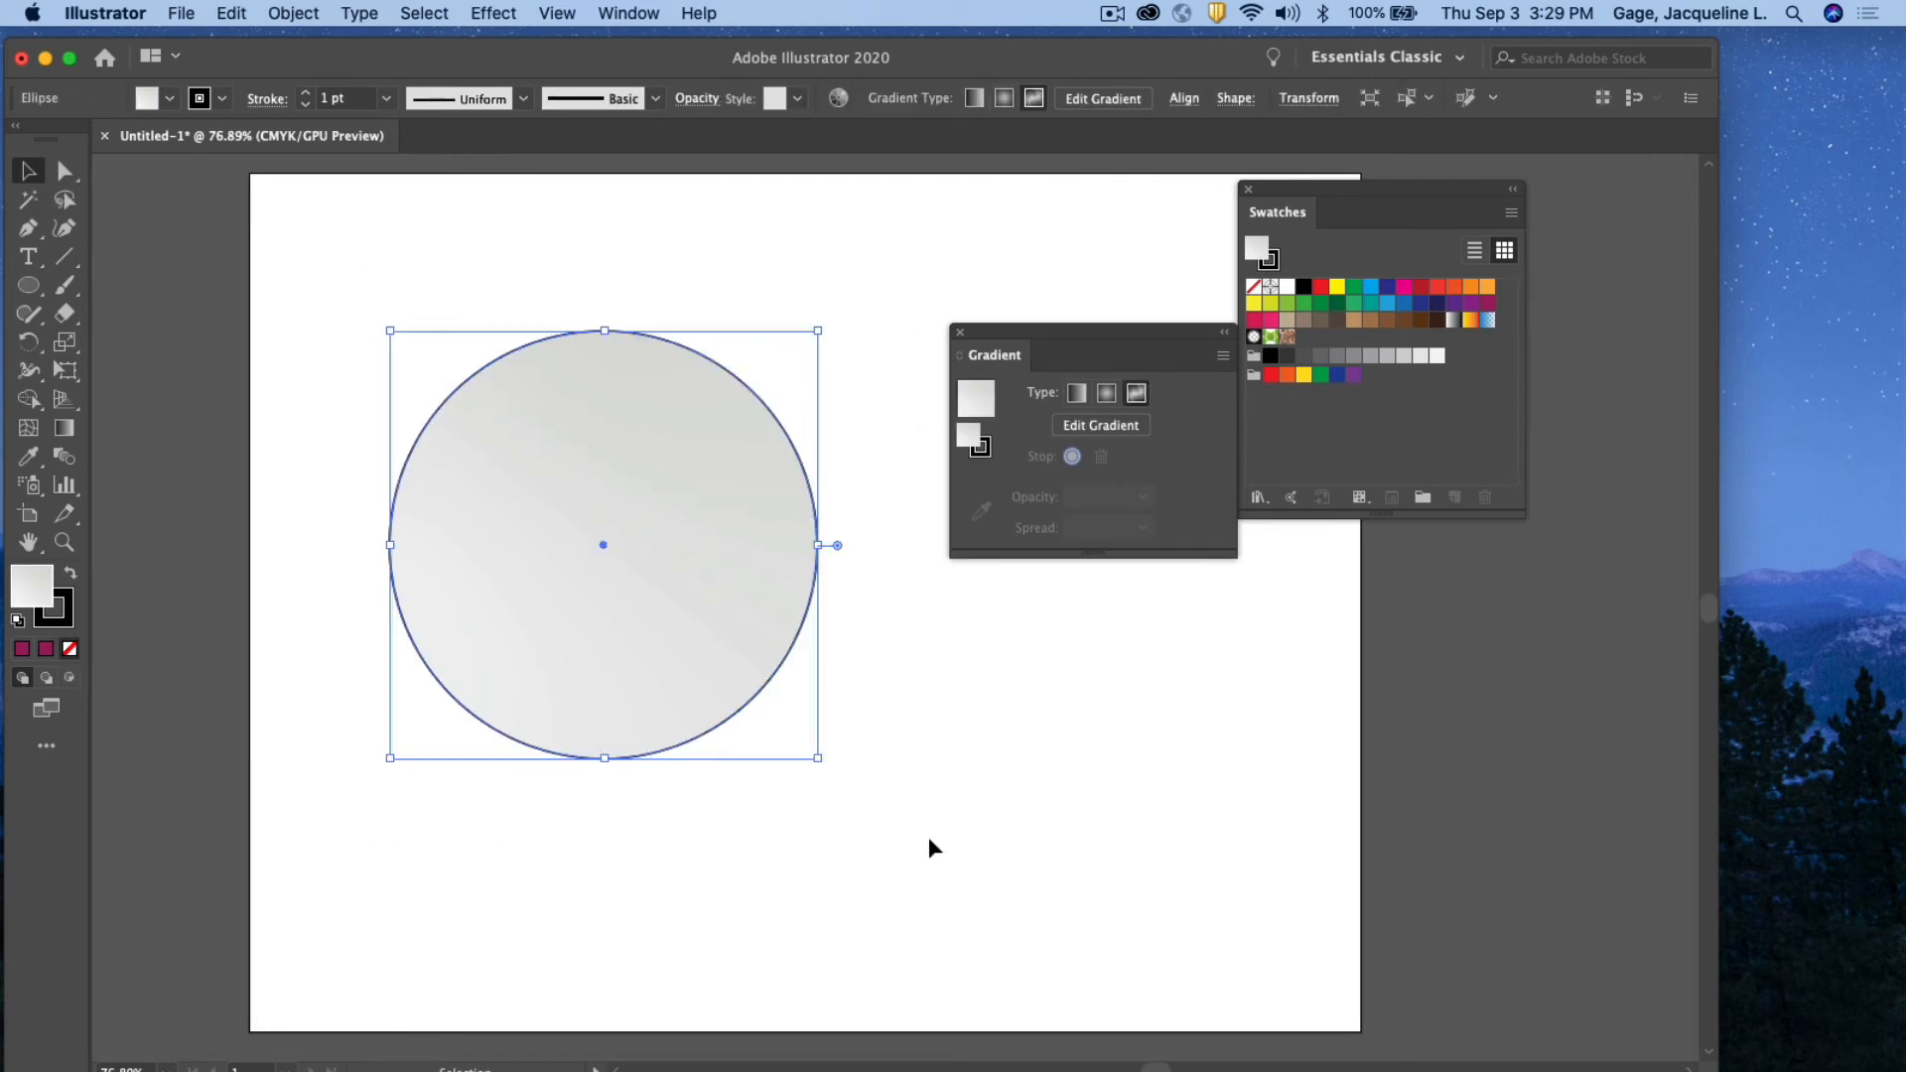
{"action": "key", "text": "Delete"}
Draw a new large circle on the artboard and fill it with the yellow-orange-red gradient swatch
{"action": "left_click", "coordinate": [29, 287]}
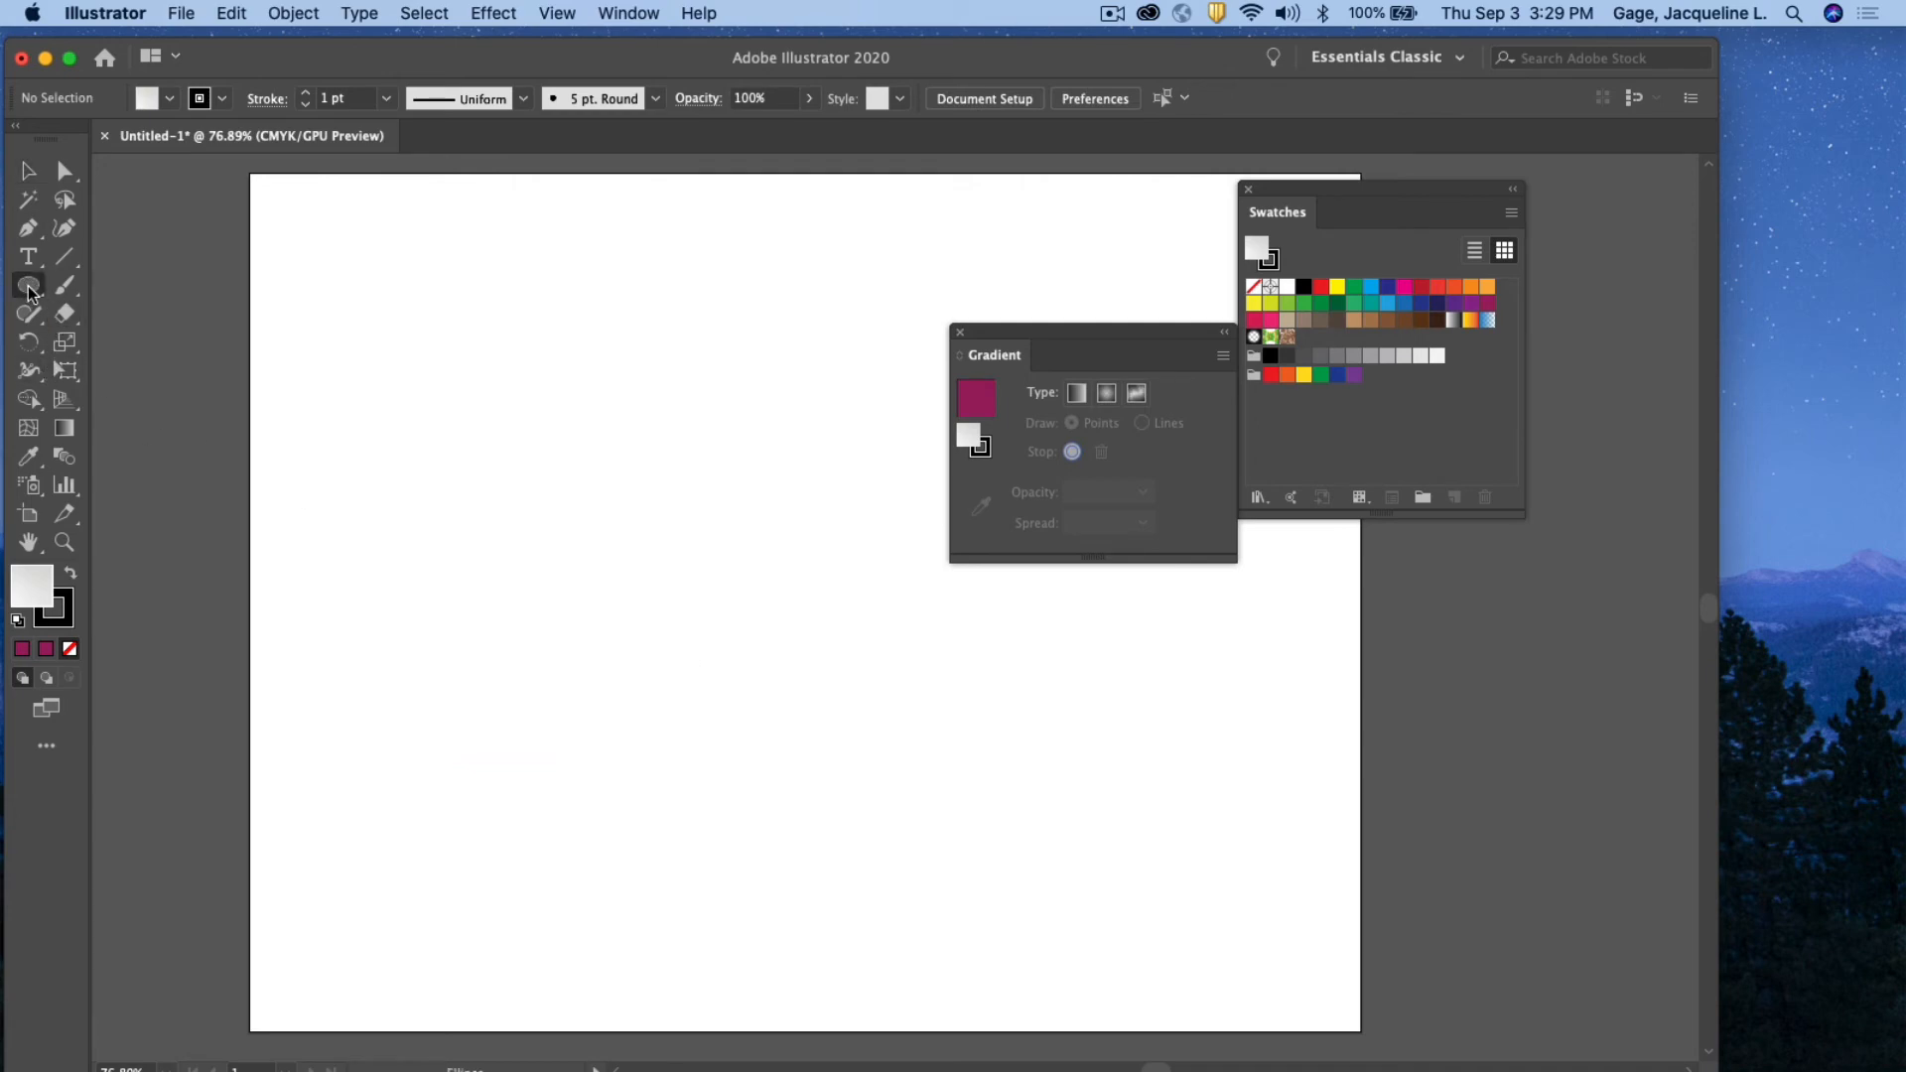
{"action": "left_click_drag", "start_coordinate": [419, 371], "coordinate": [855, 805]}
{"action": "left_click", "coordinate": [168, 100]}
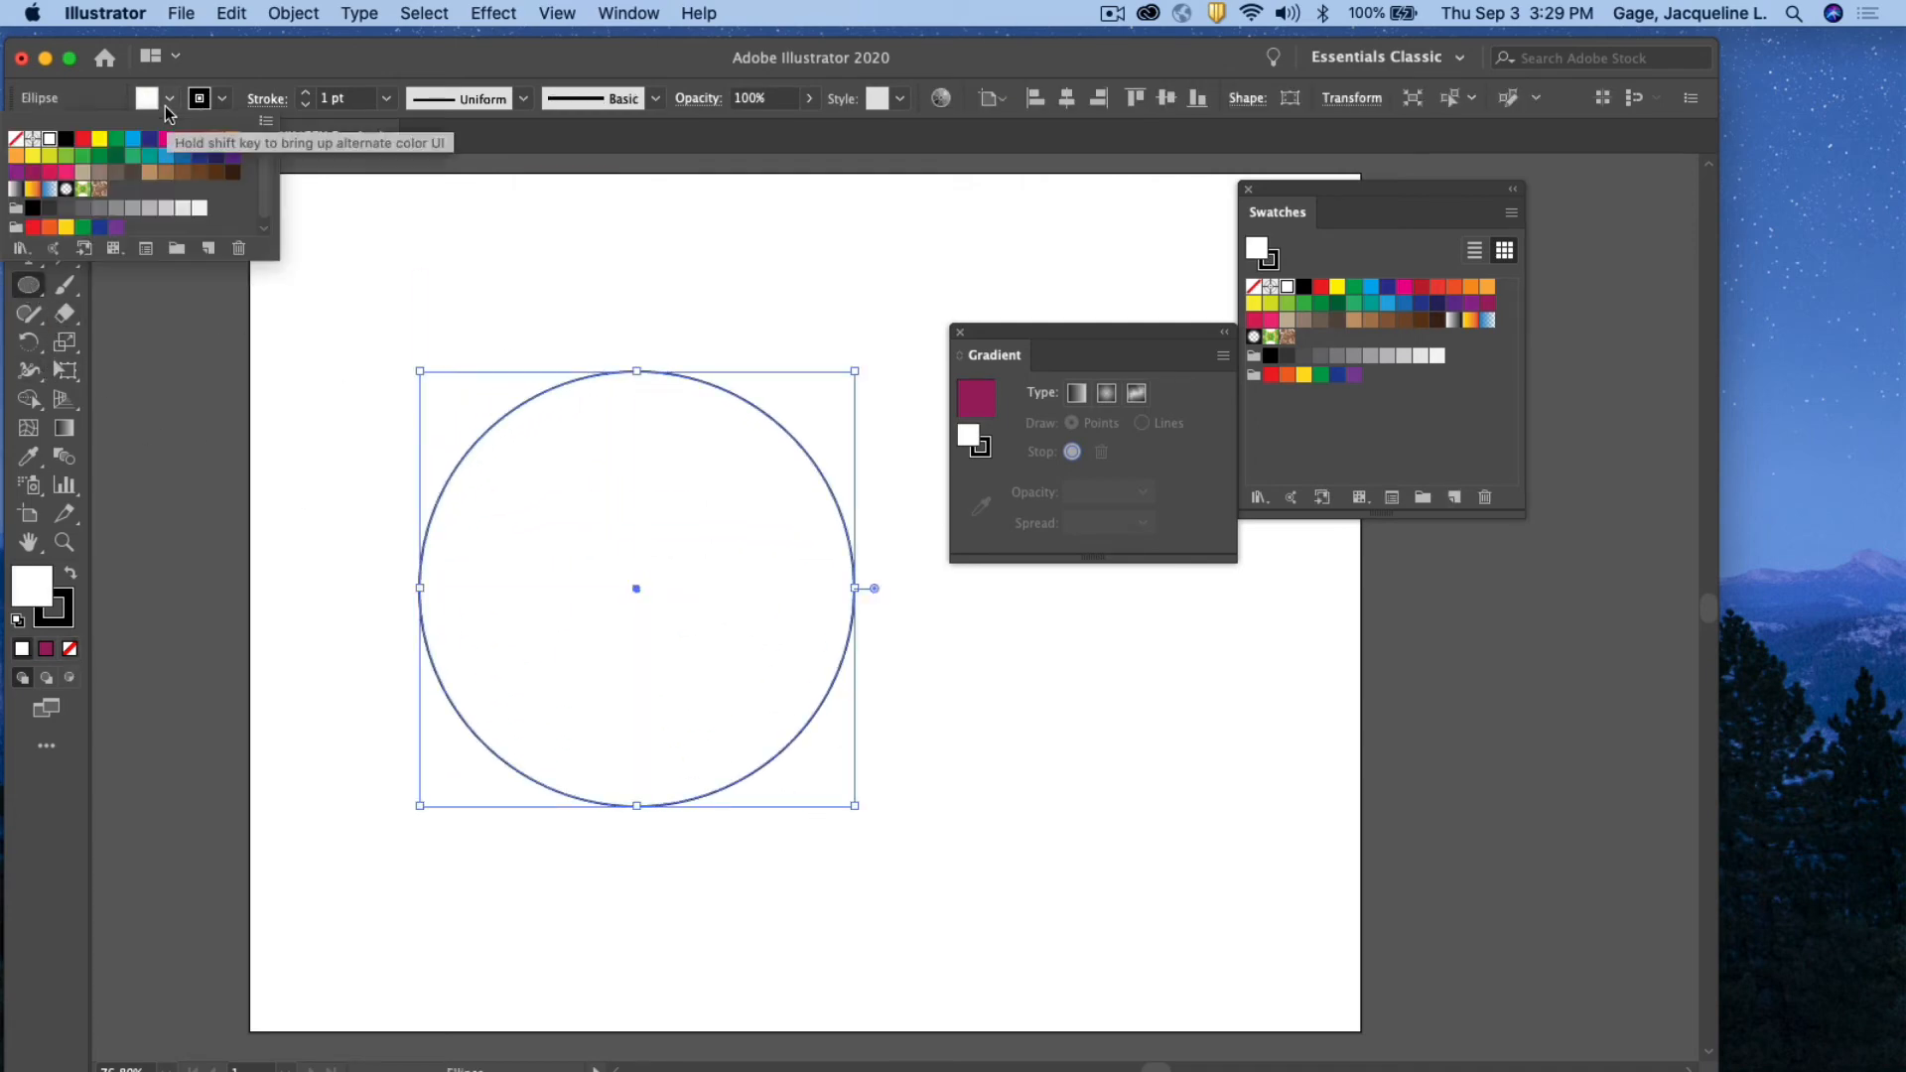
{"action": "left_click", "coordinate": [29, 193]}
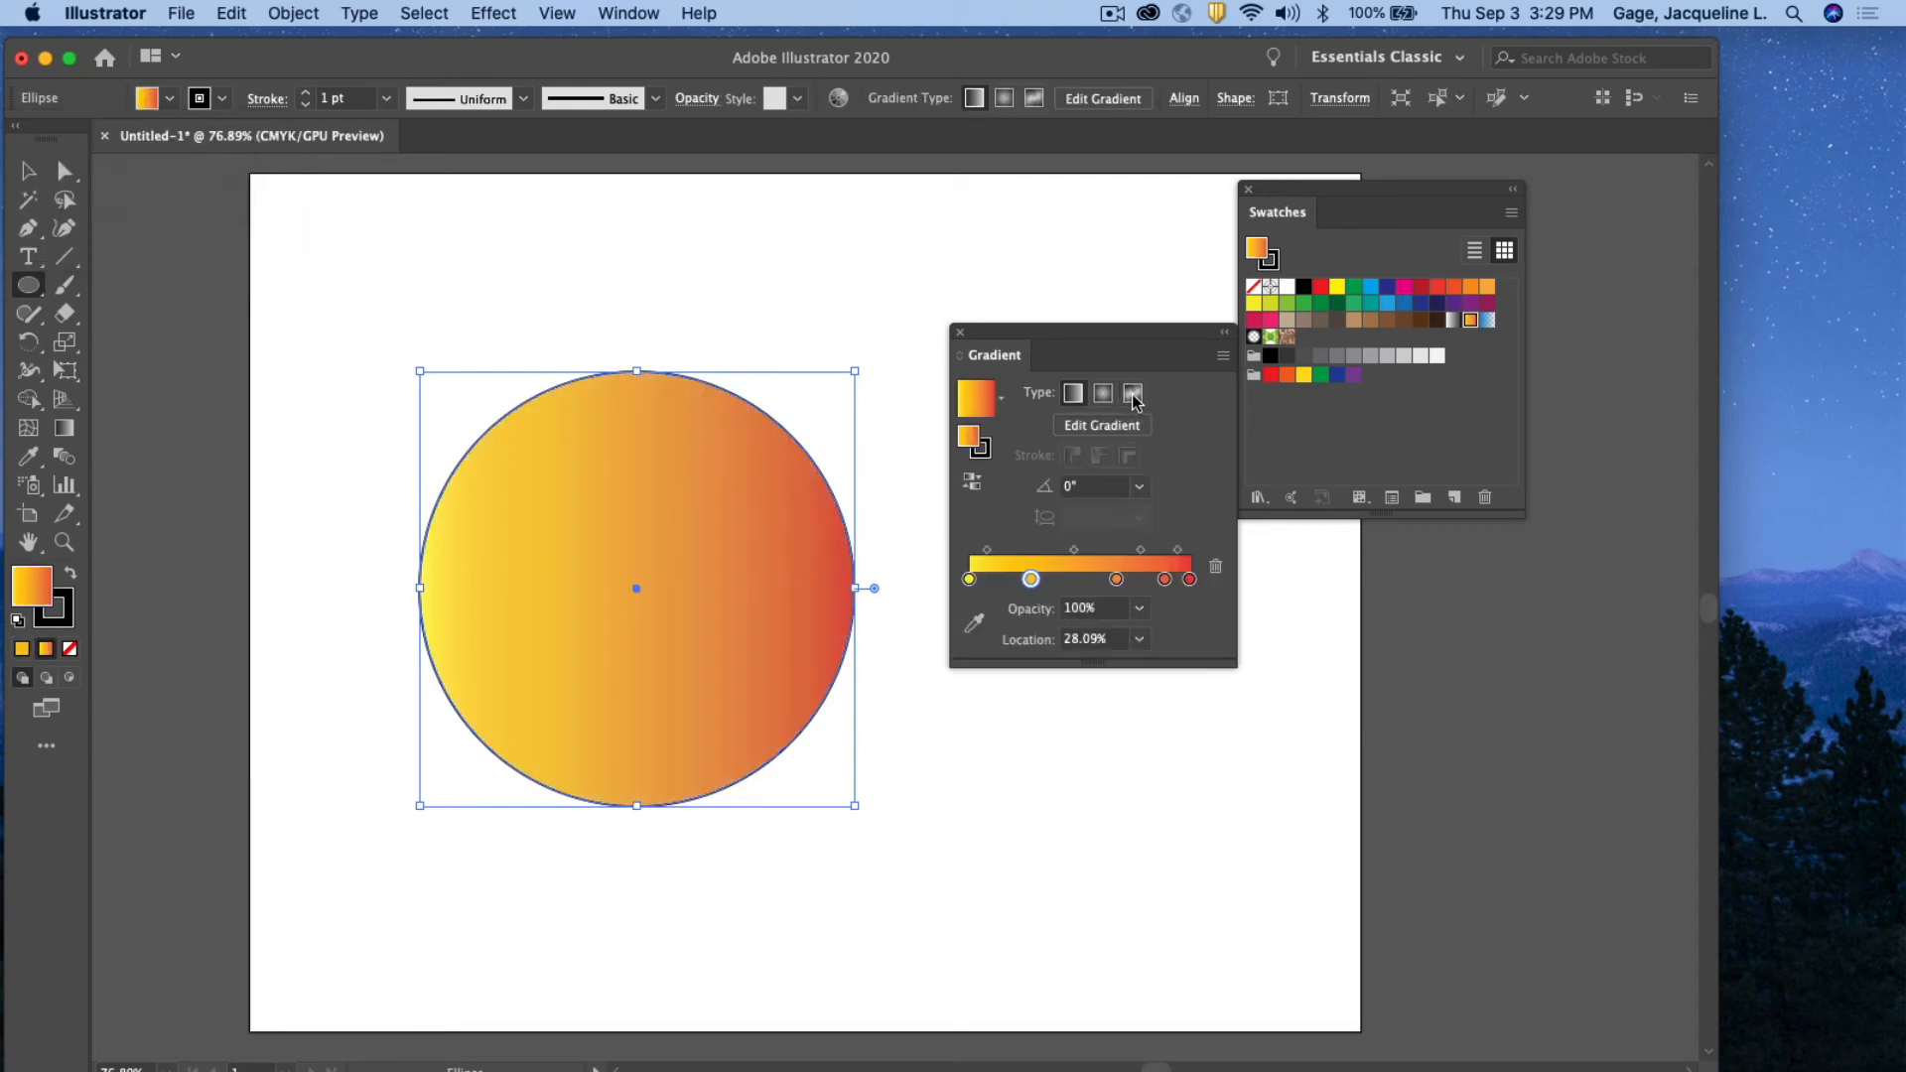
Change the circle's gradient to freeform points, then make its upper-left point green with a spread of about 99%
{"action": "left_click", "coordinate": [1100, 393]}
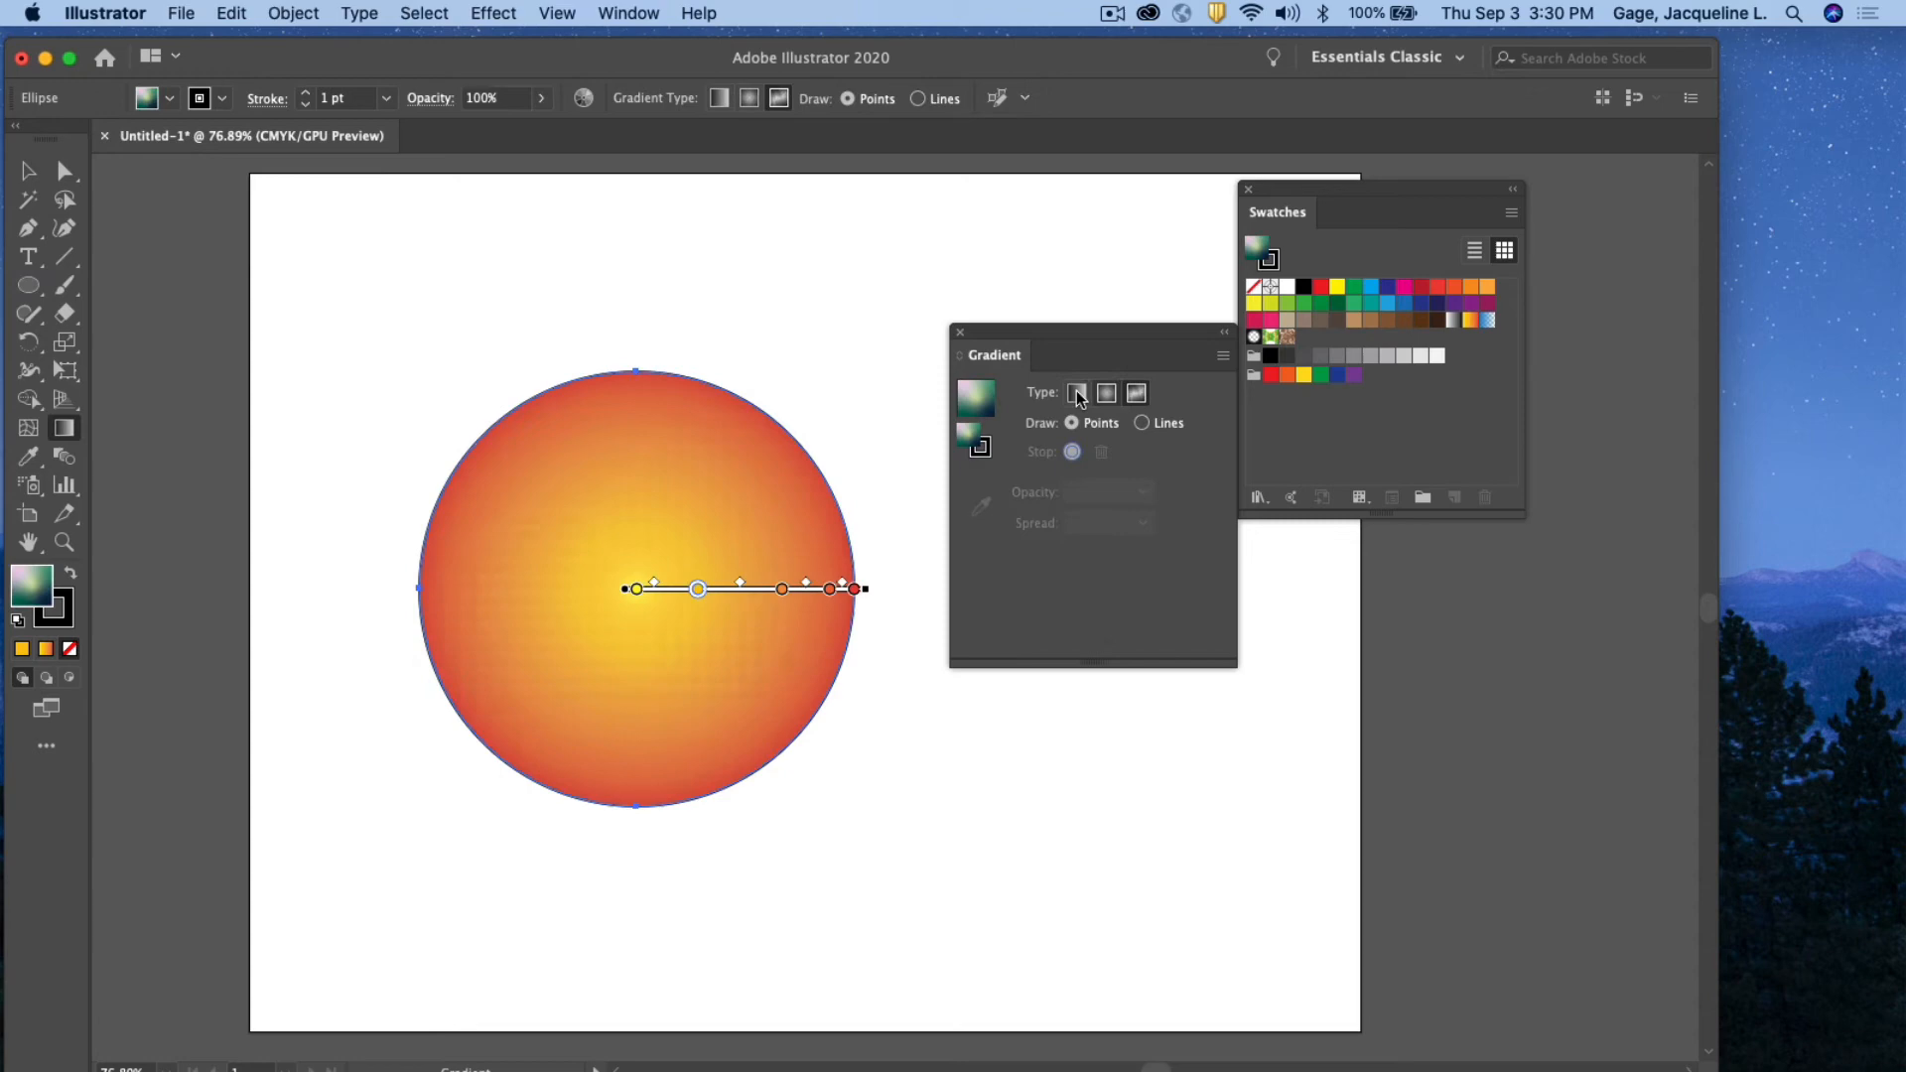
{"action": "left_click", "coordinate": [1141, 398]}
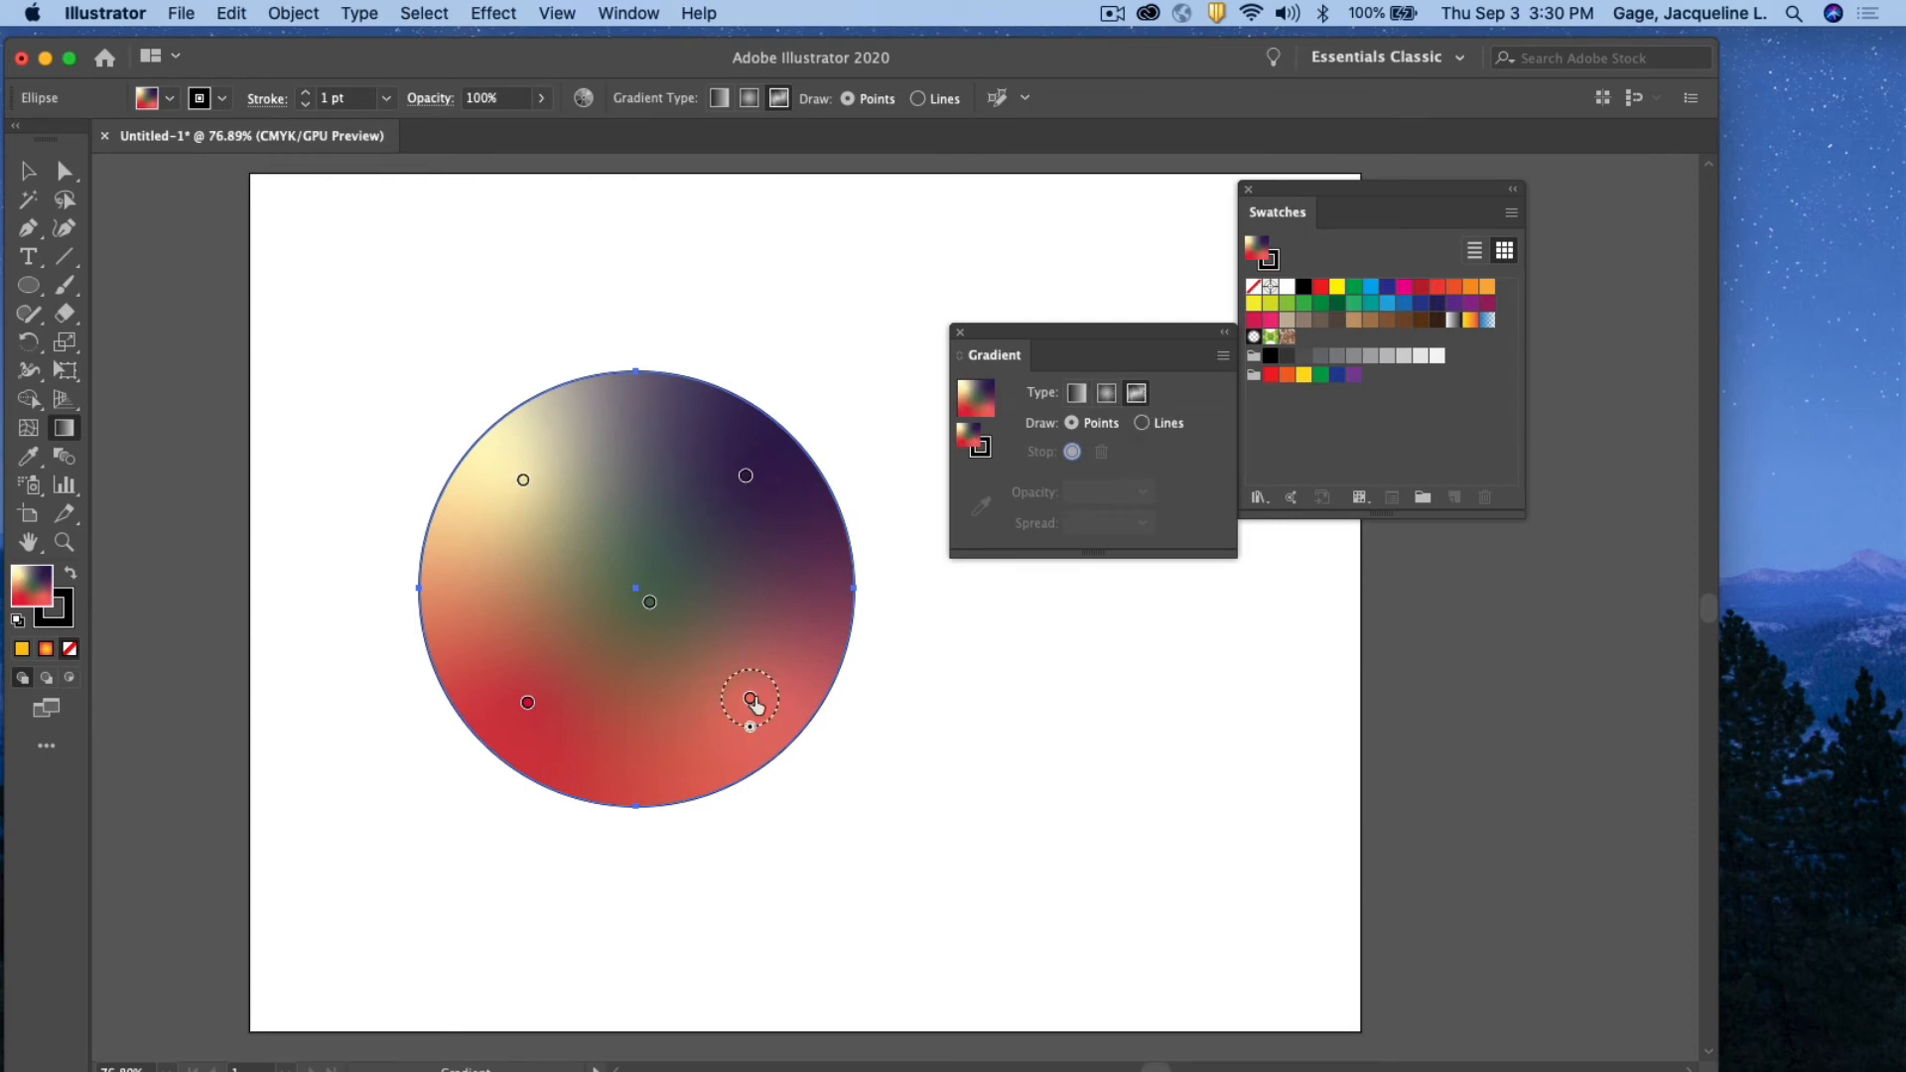
{"action": "double_click", "coordinate": [523, 482]}
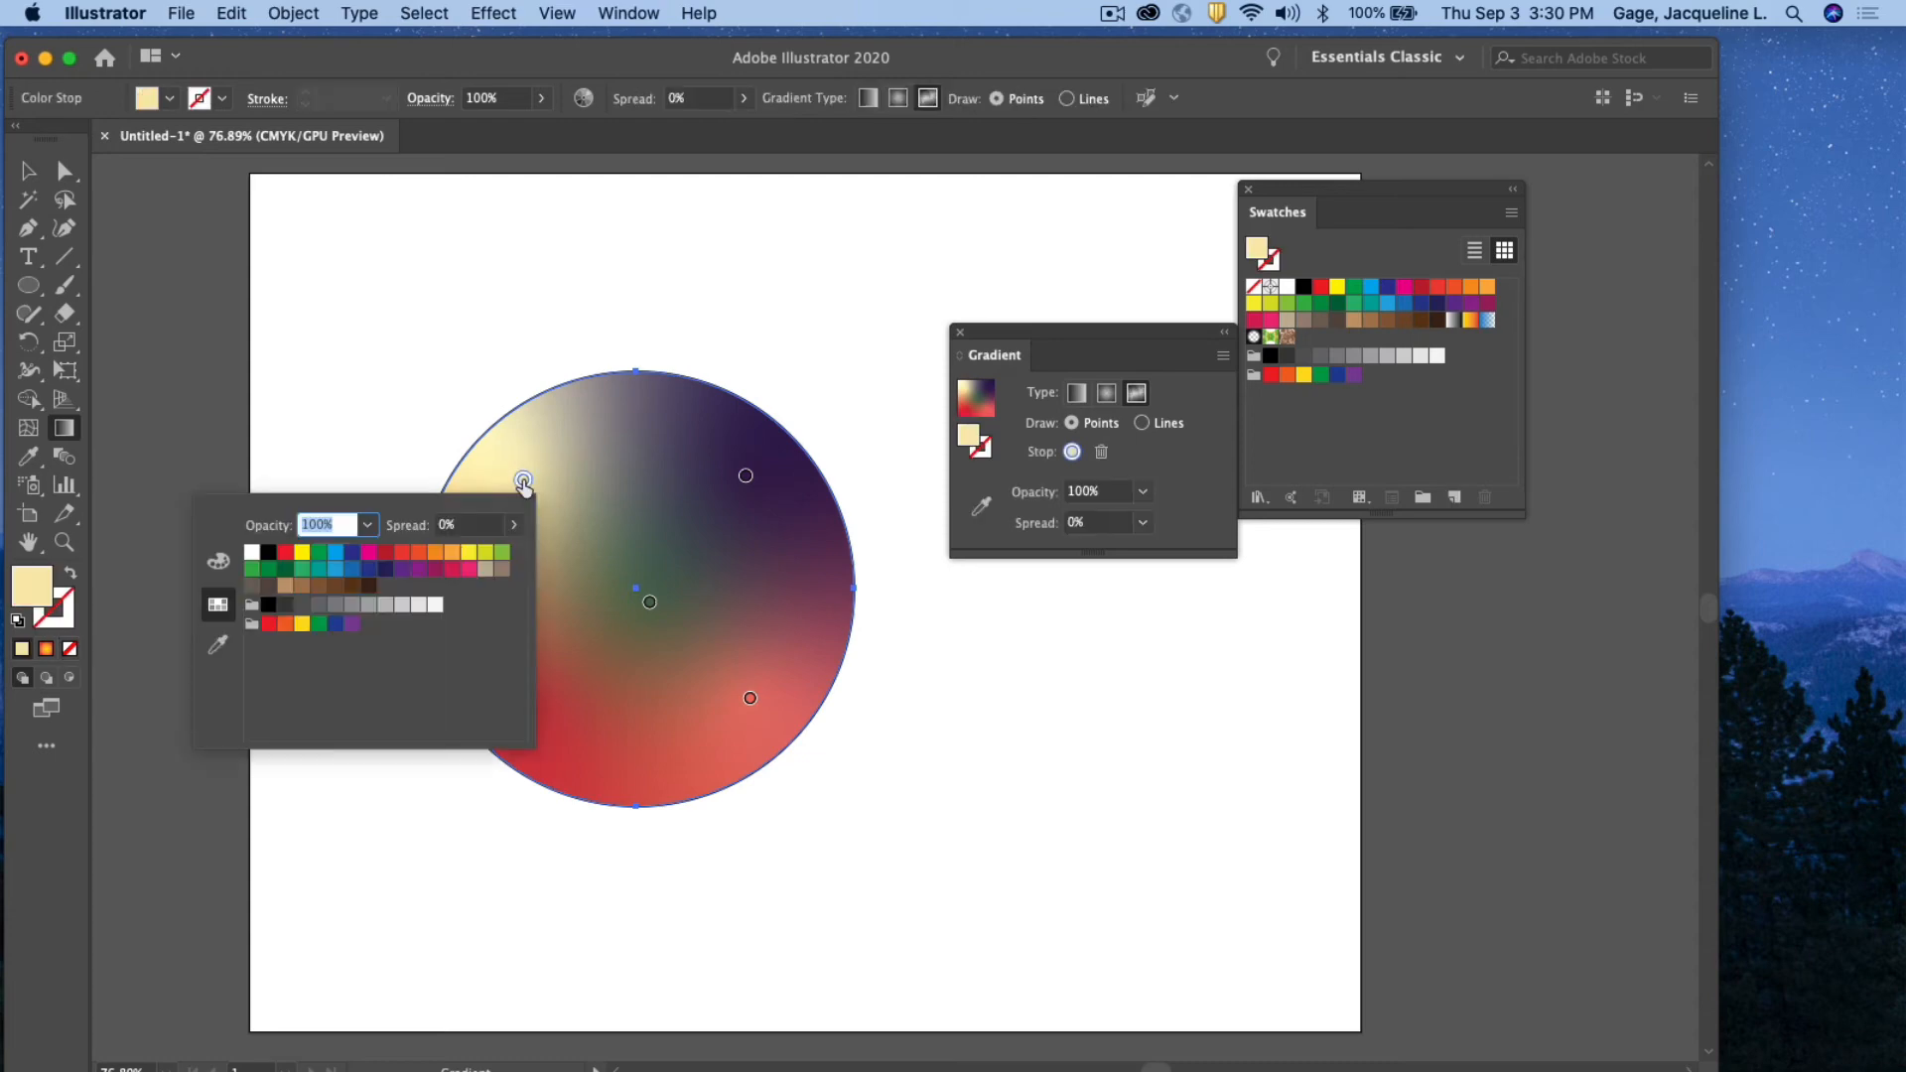
{"action": "left_click", "coordinate": [502, 554]}
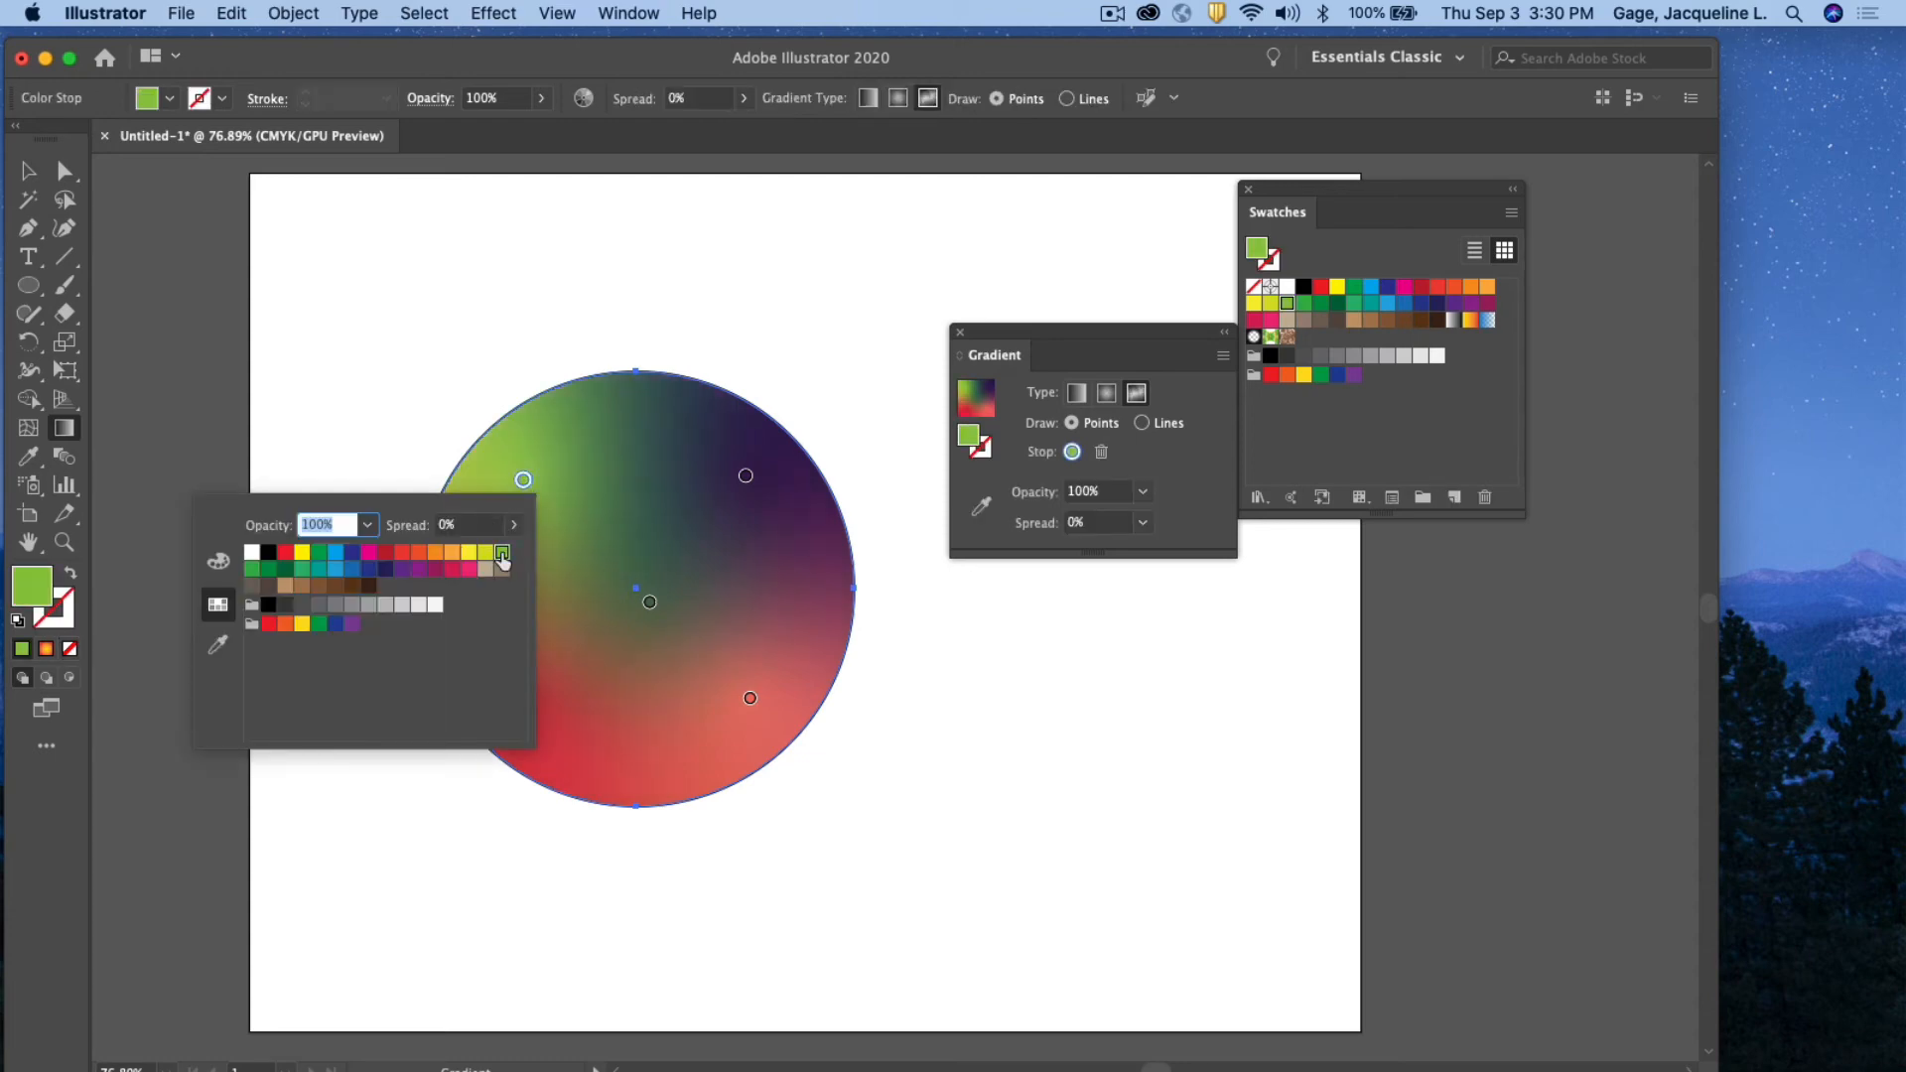
{"action": "left_click", "coordinate": [531, 484]}
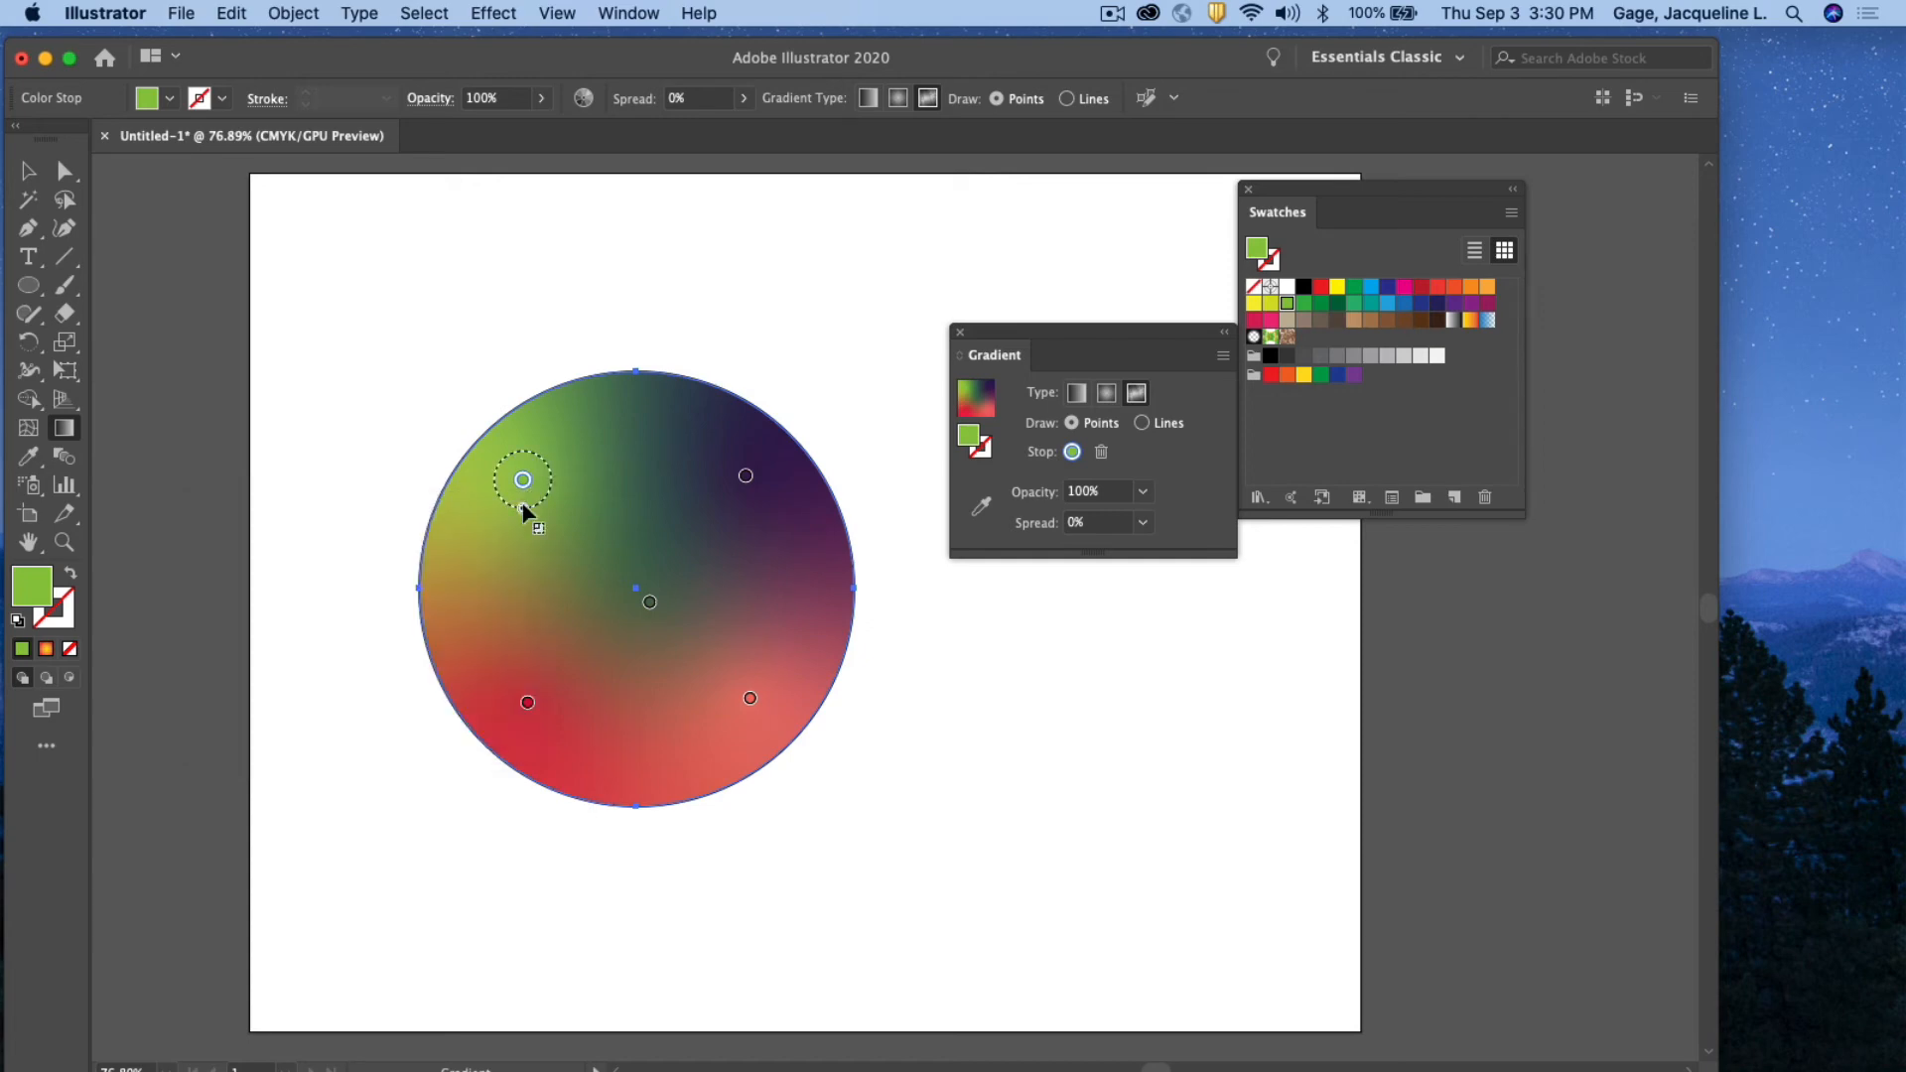
{"action": "left_click_drag", "start_coordinate": [522, 504], "coordinate": [644, 511]}
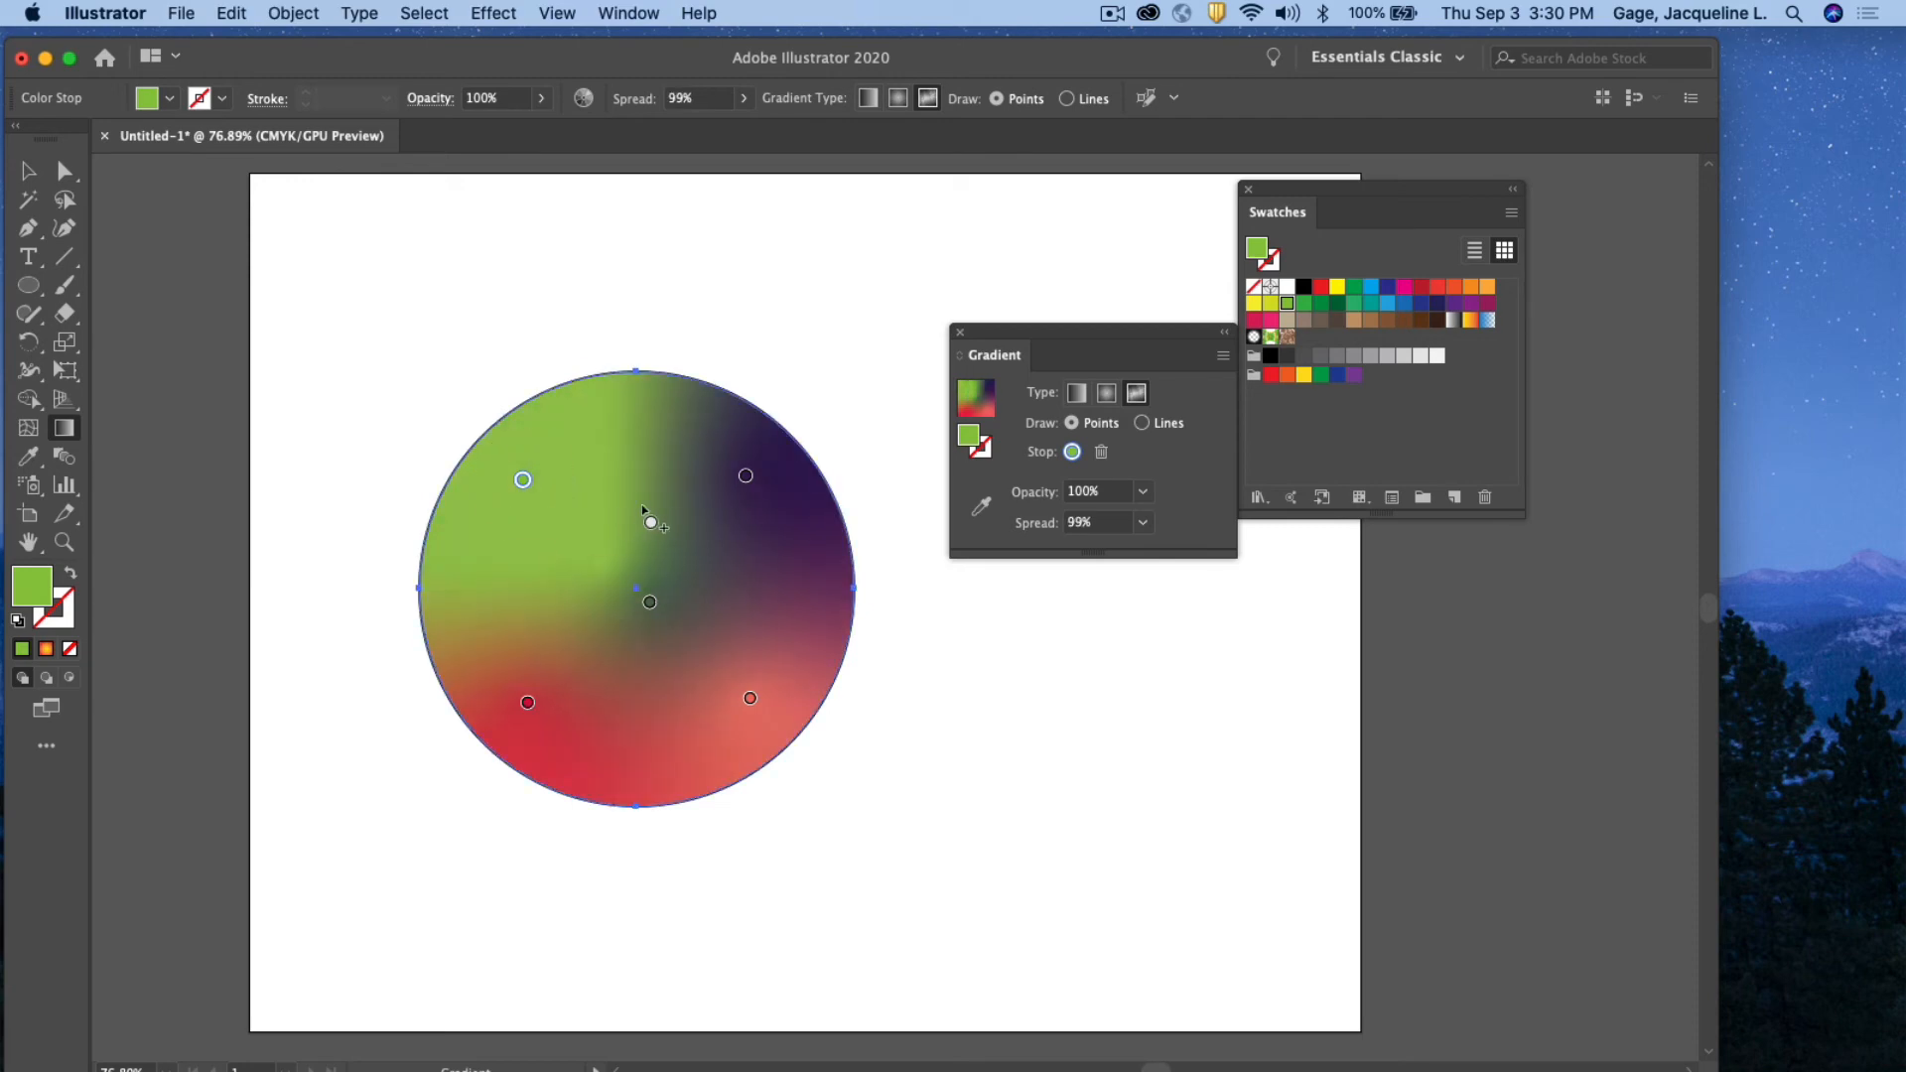
Recolor the circle's upper-right gradient point orange and widen its spread to 100%
{"action": "left_click", "coordinate": [745, 476]}
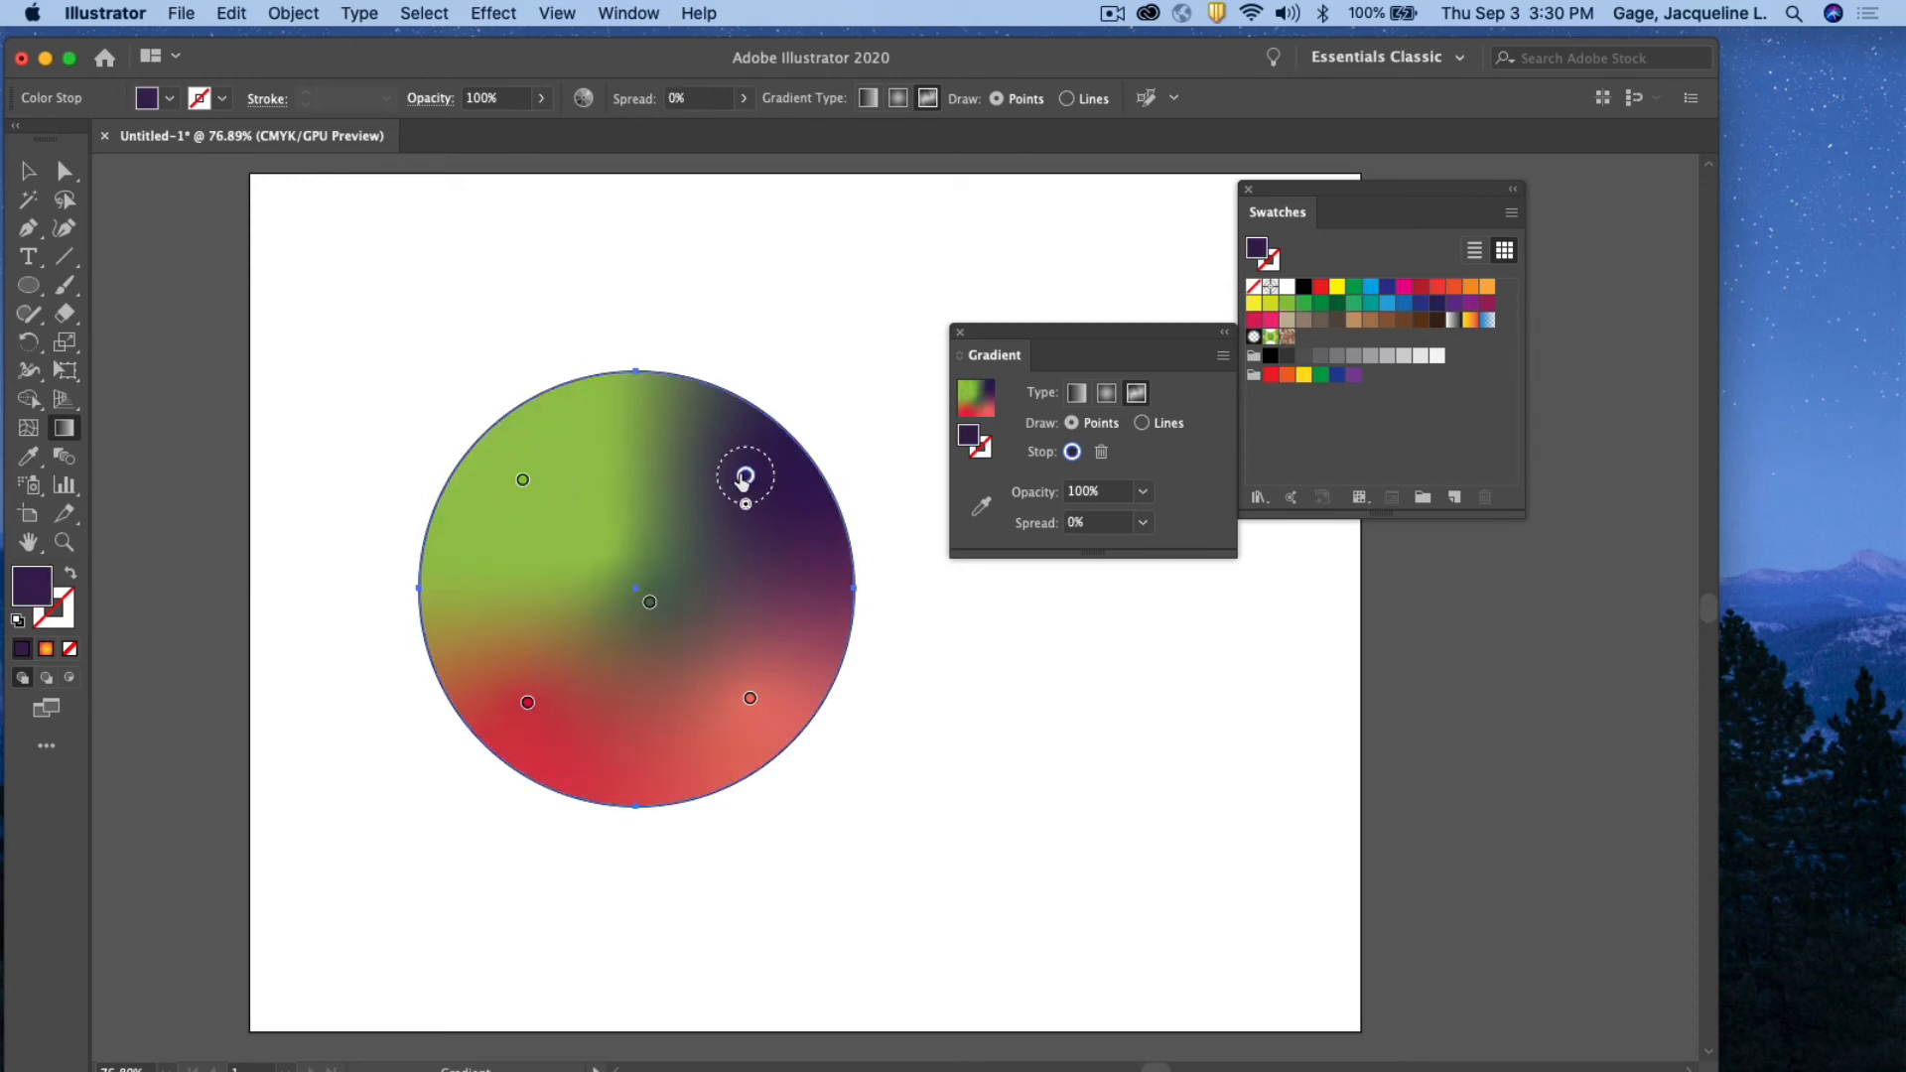
{"action": "double_click", "coordinate": [745, 477]}
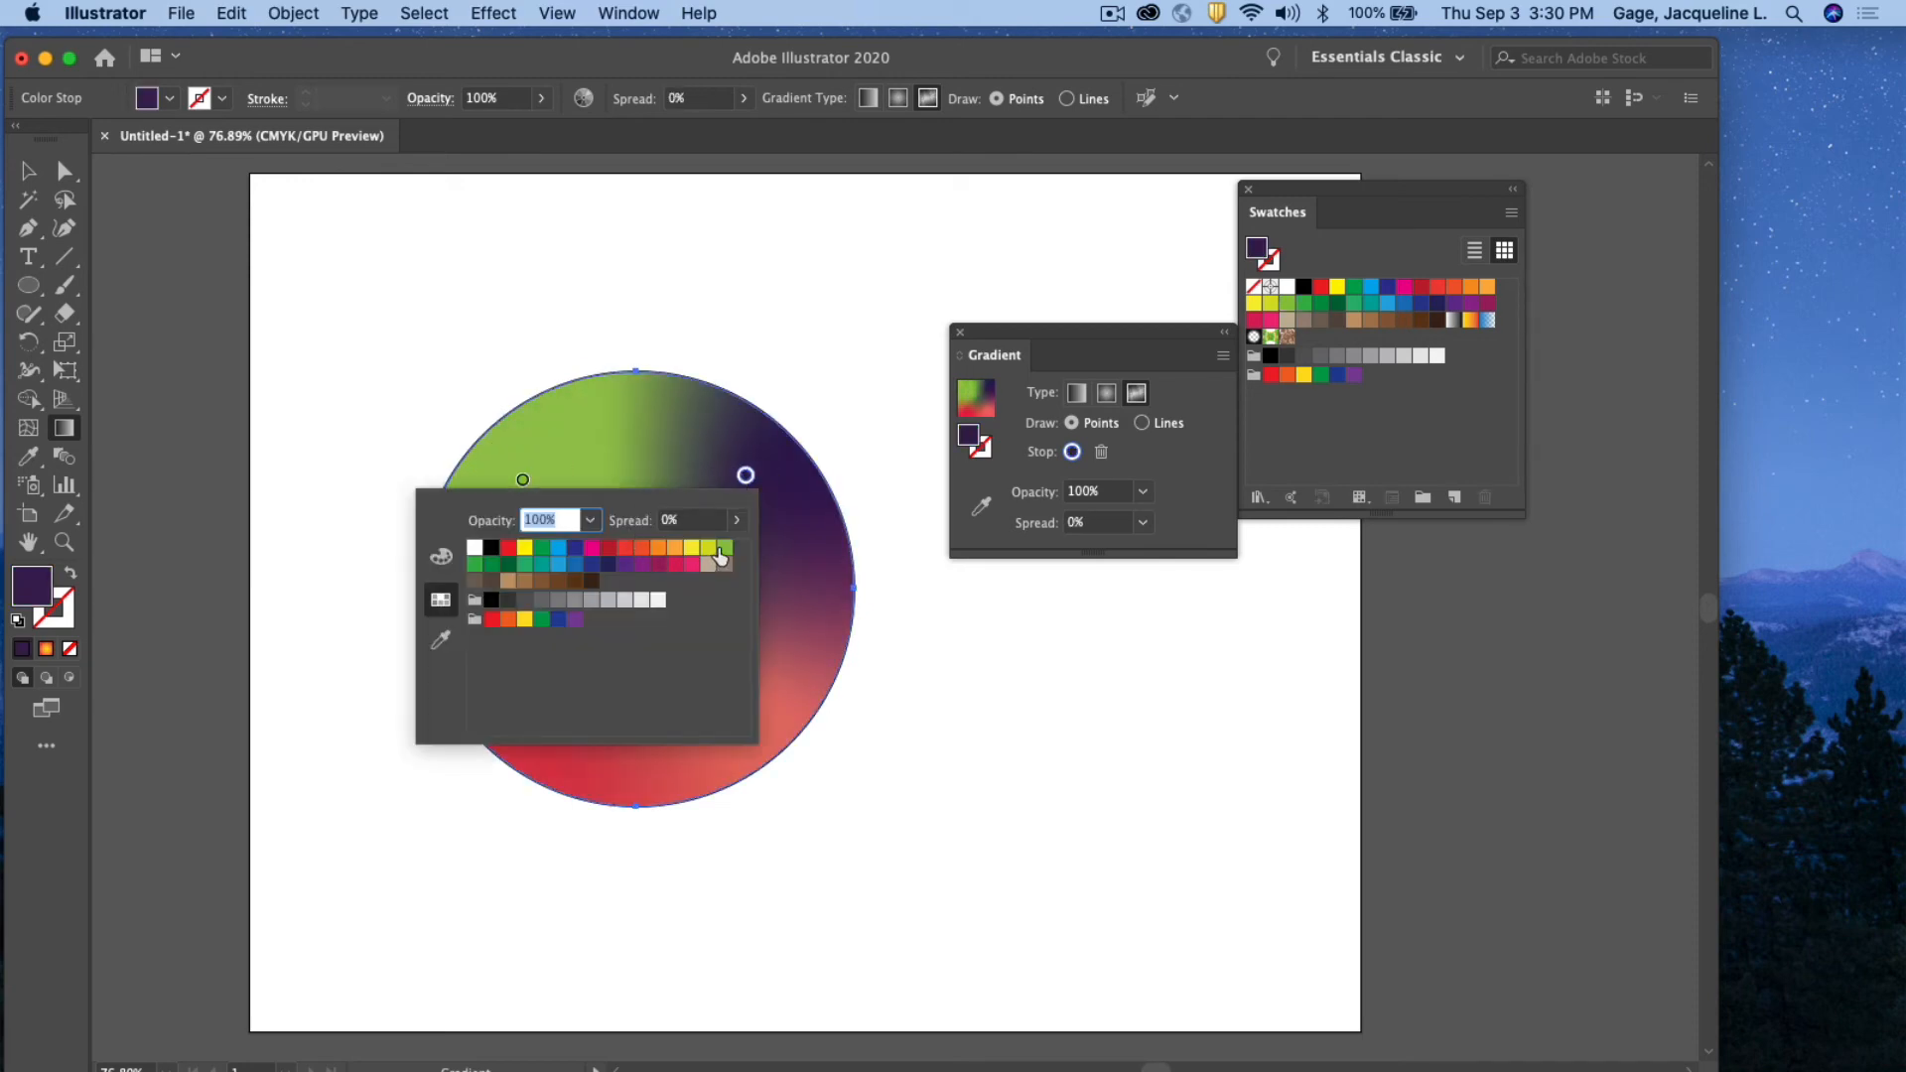
{"action": "left_click", "coordinate": [664, 556]}
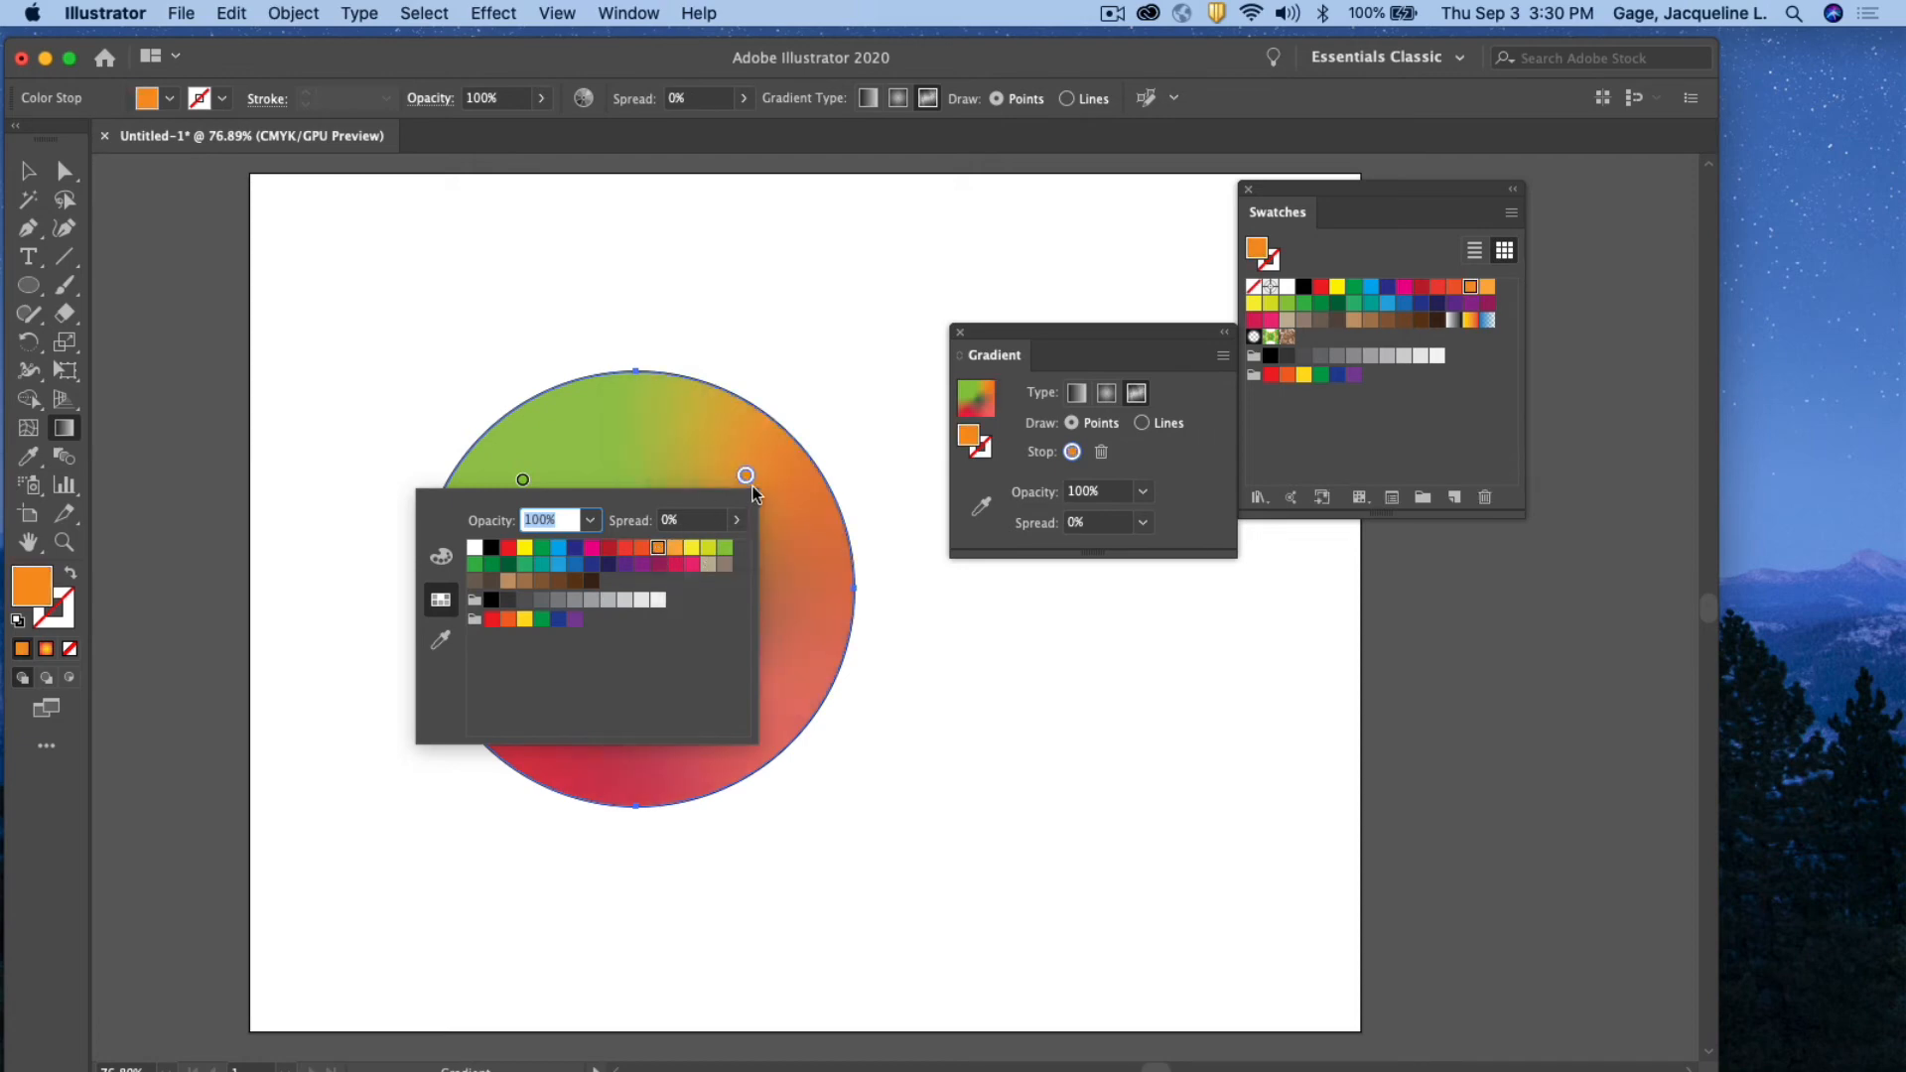
{"action": "left_click", "coordinate": [745, 478]}
{"action": "left_click_drag", "start_coordinate": [745, 503], "coordinate": [695, 579]}
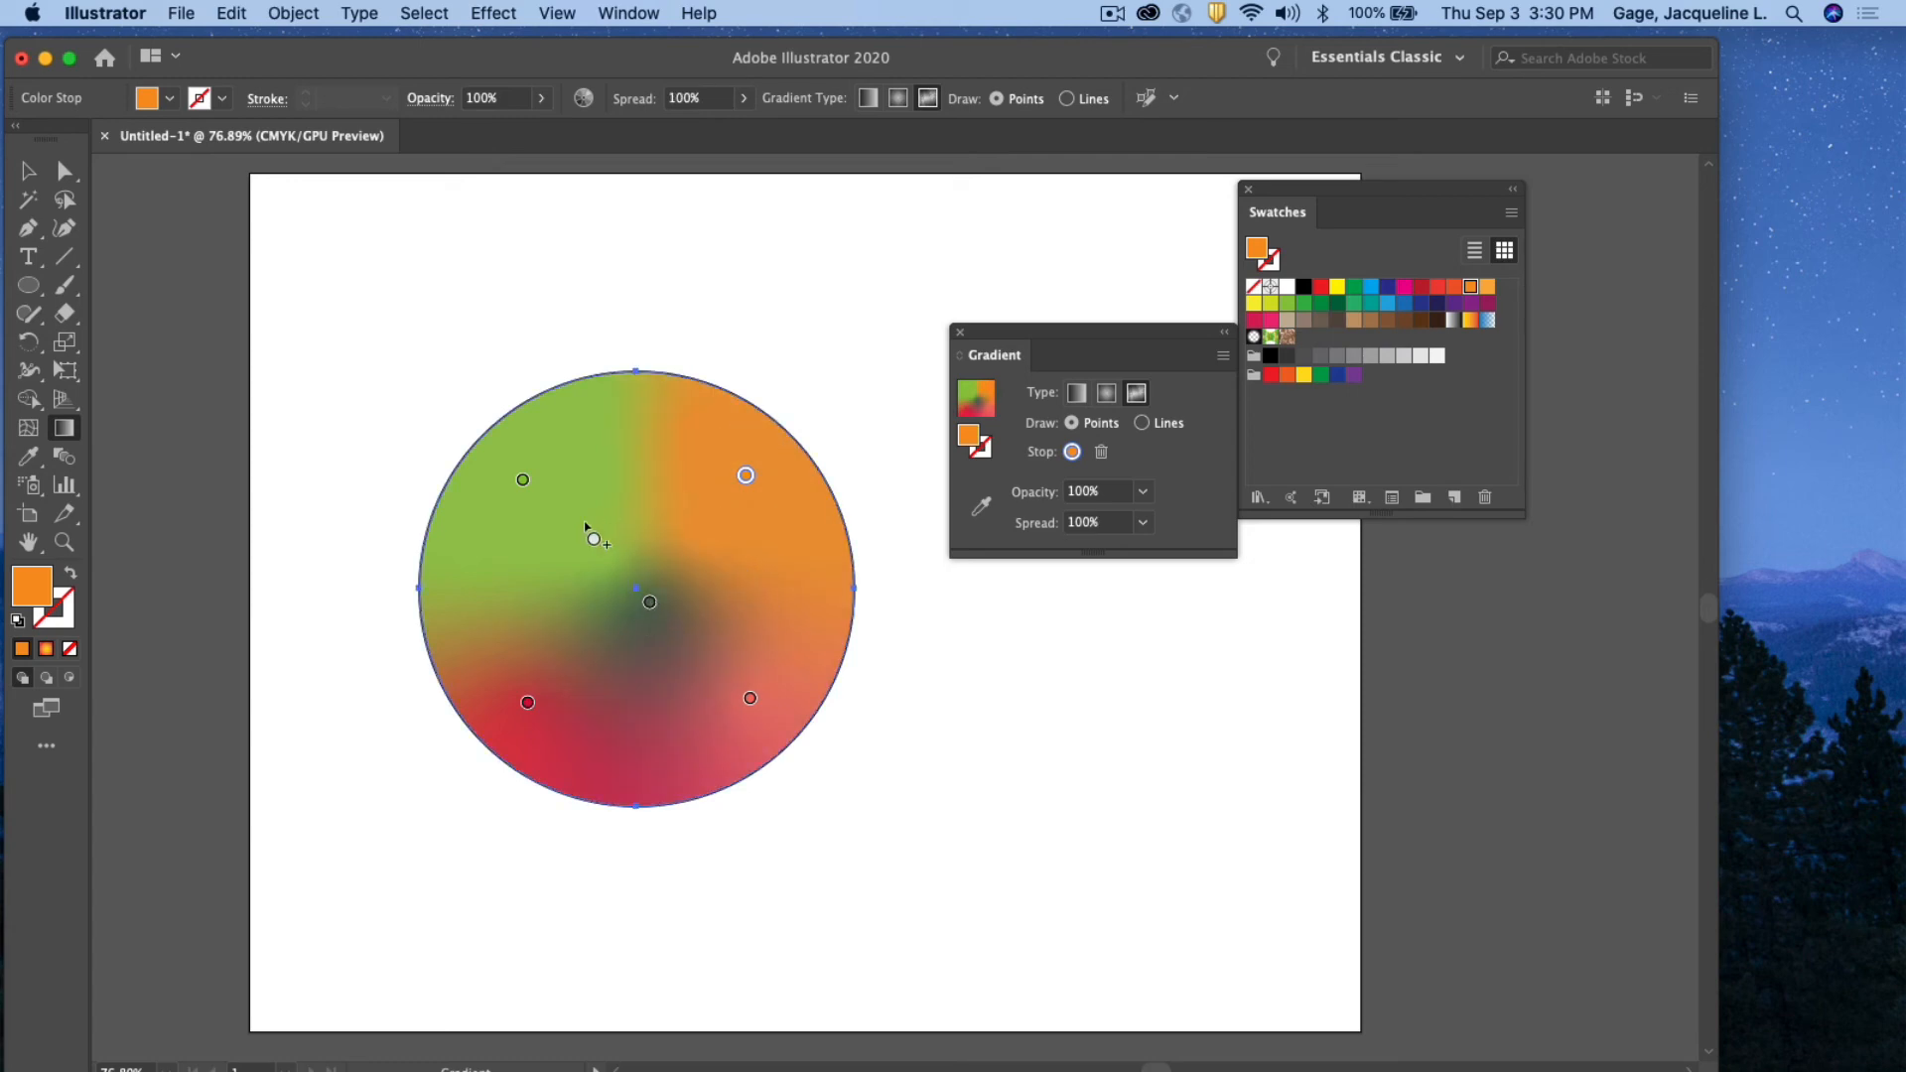
Add a purple point with about 64% spread below the green one and another purple point near the circle's top
{"action": "left_click", "coordinate": [539, 555]}
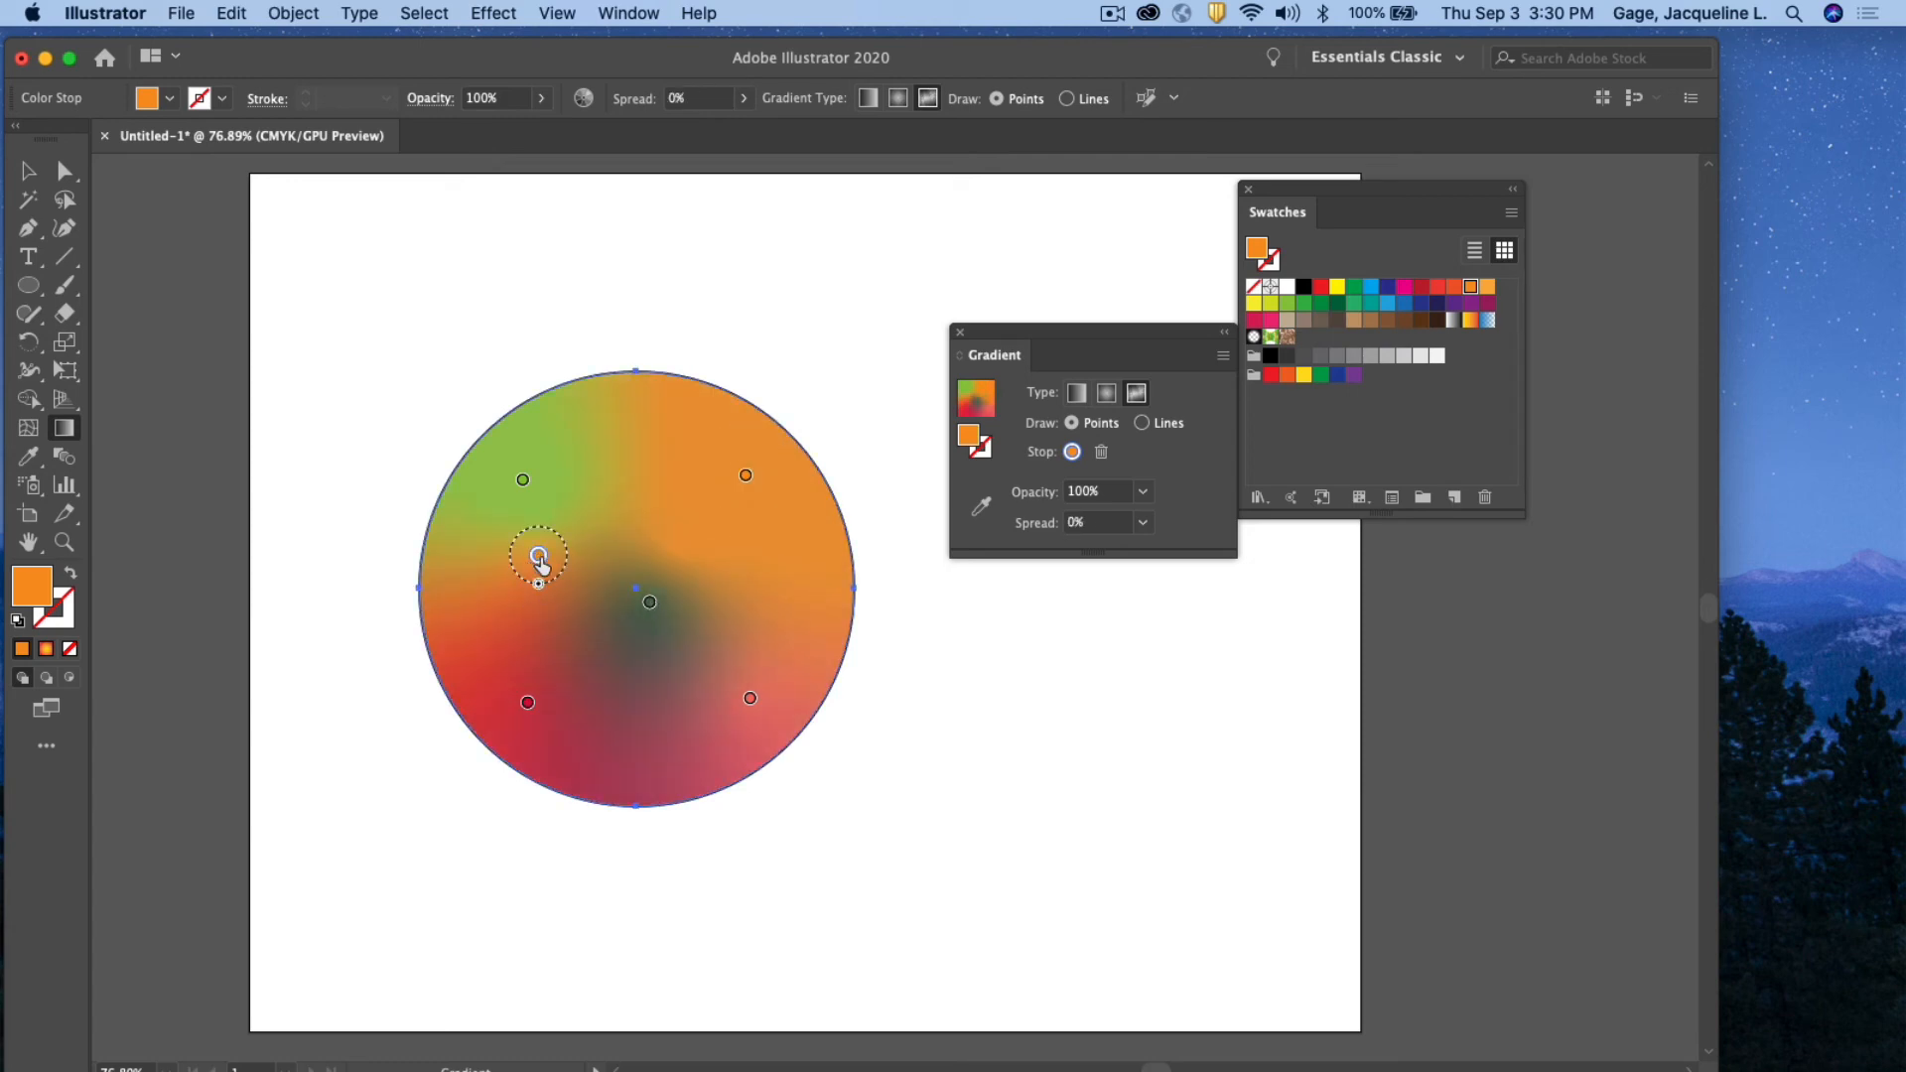
{"action": "mouse_move", "coordinate": [542, 567]}
{"action": "left_click_drag", "start_coordinate": [538, 585], "coordinate": [539, 599]}
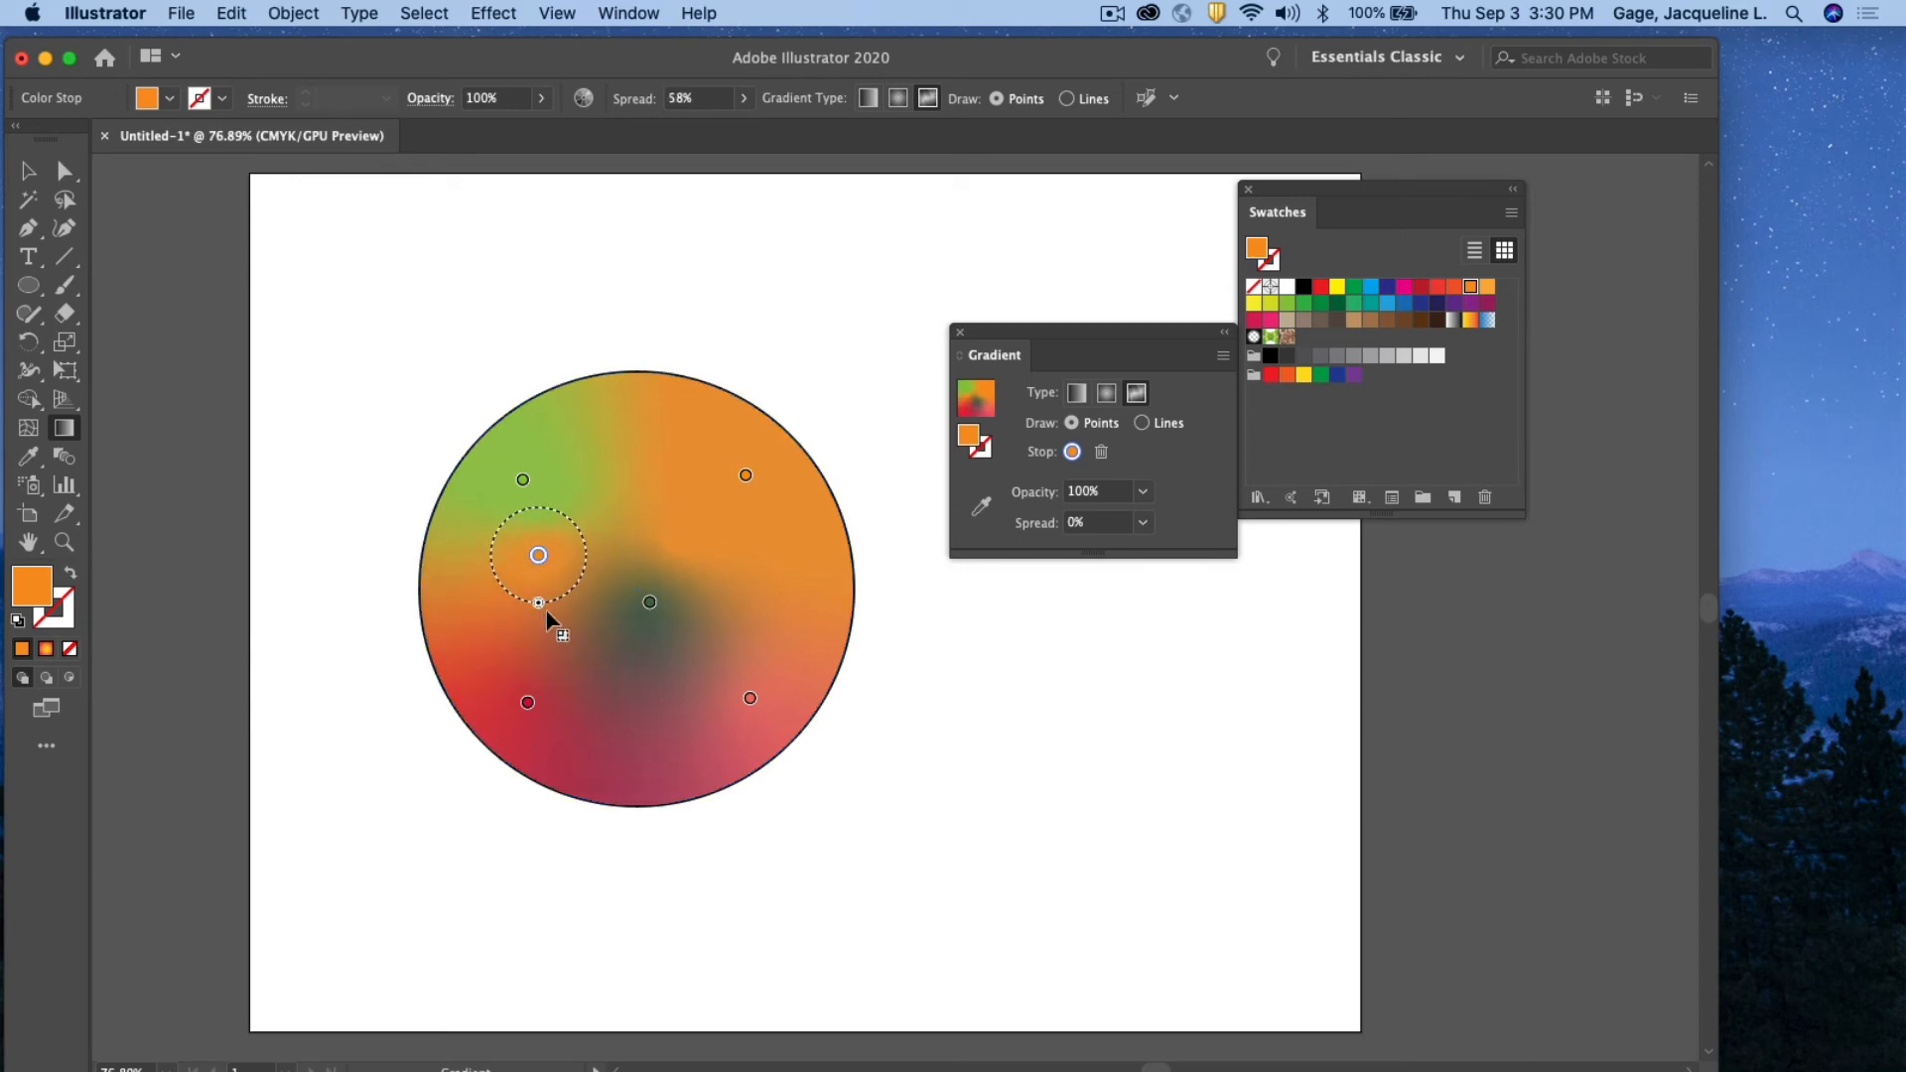
{"action": "double_click", "coordinate": [538, 555]}
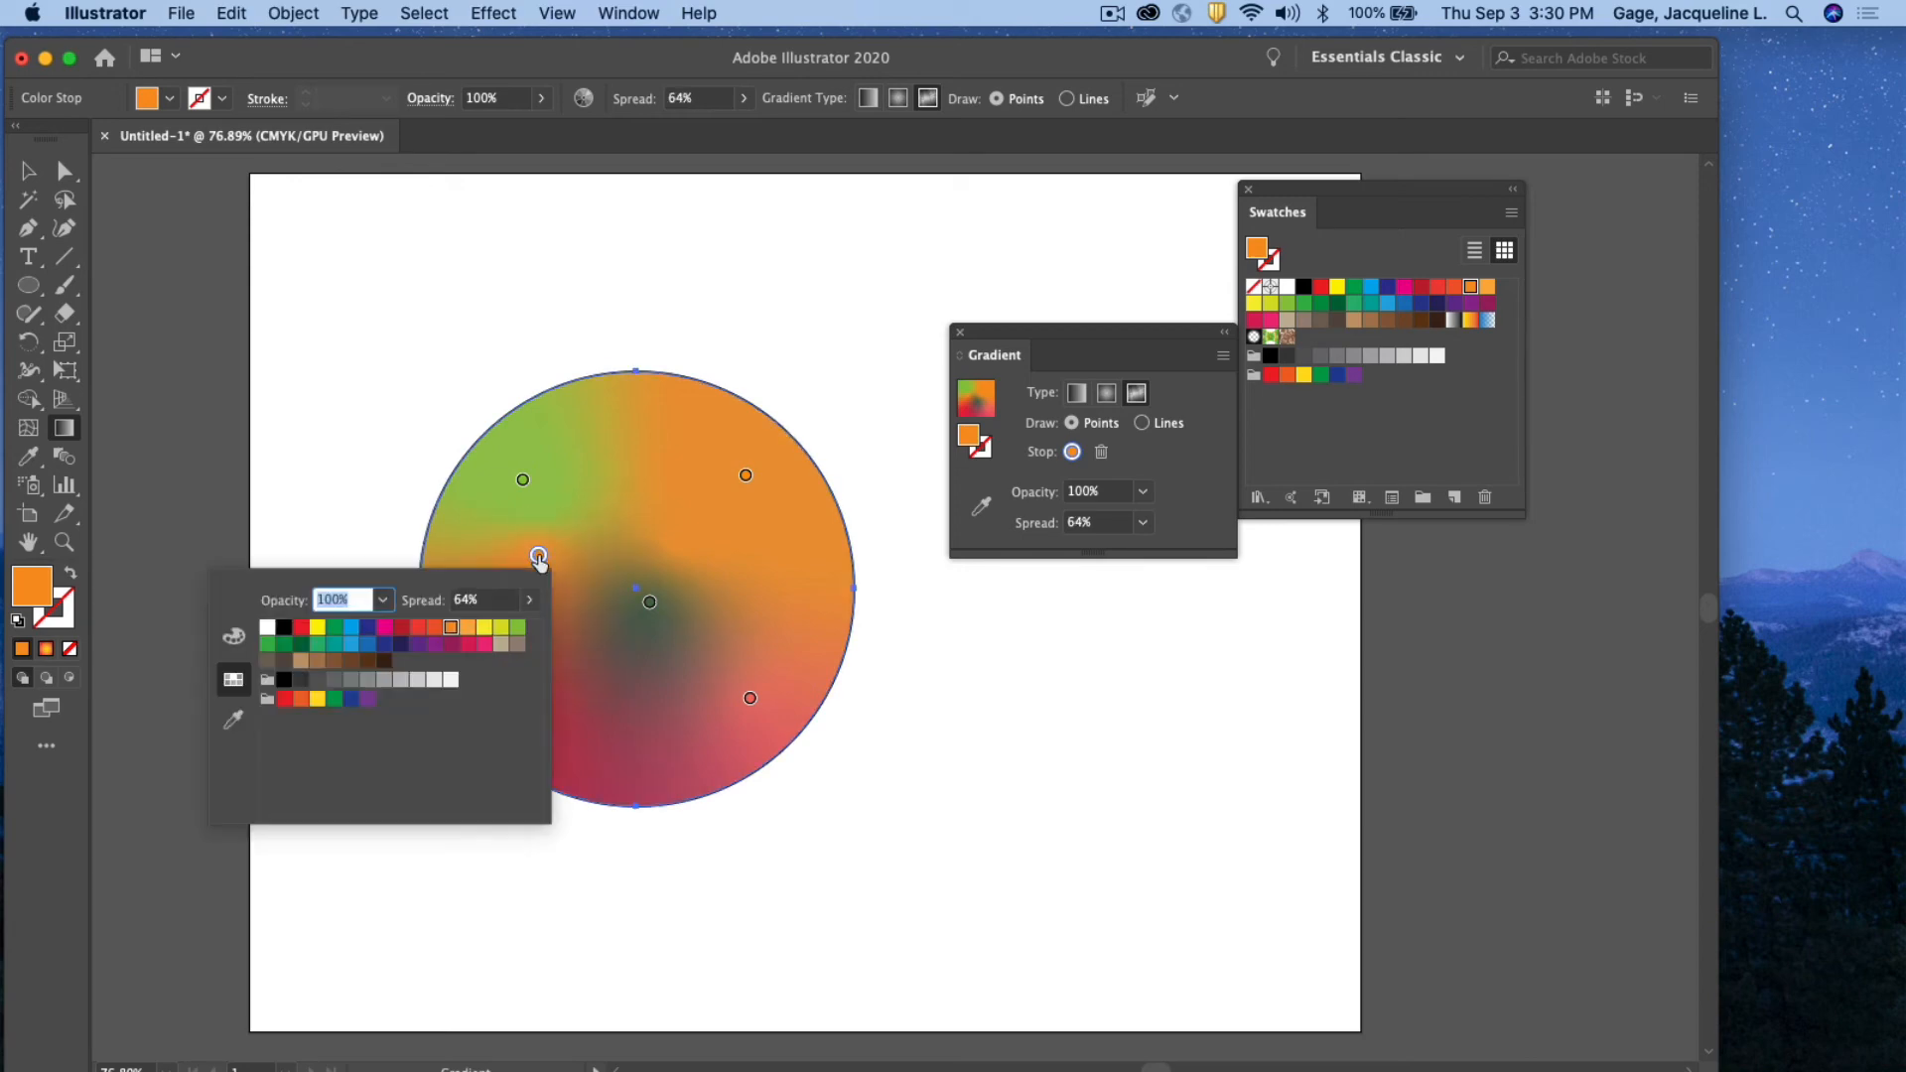
{"action": "left_click", "coordinate": [234, 638]}
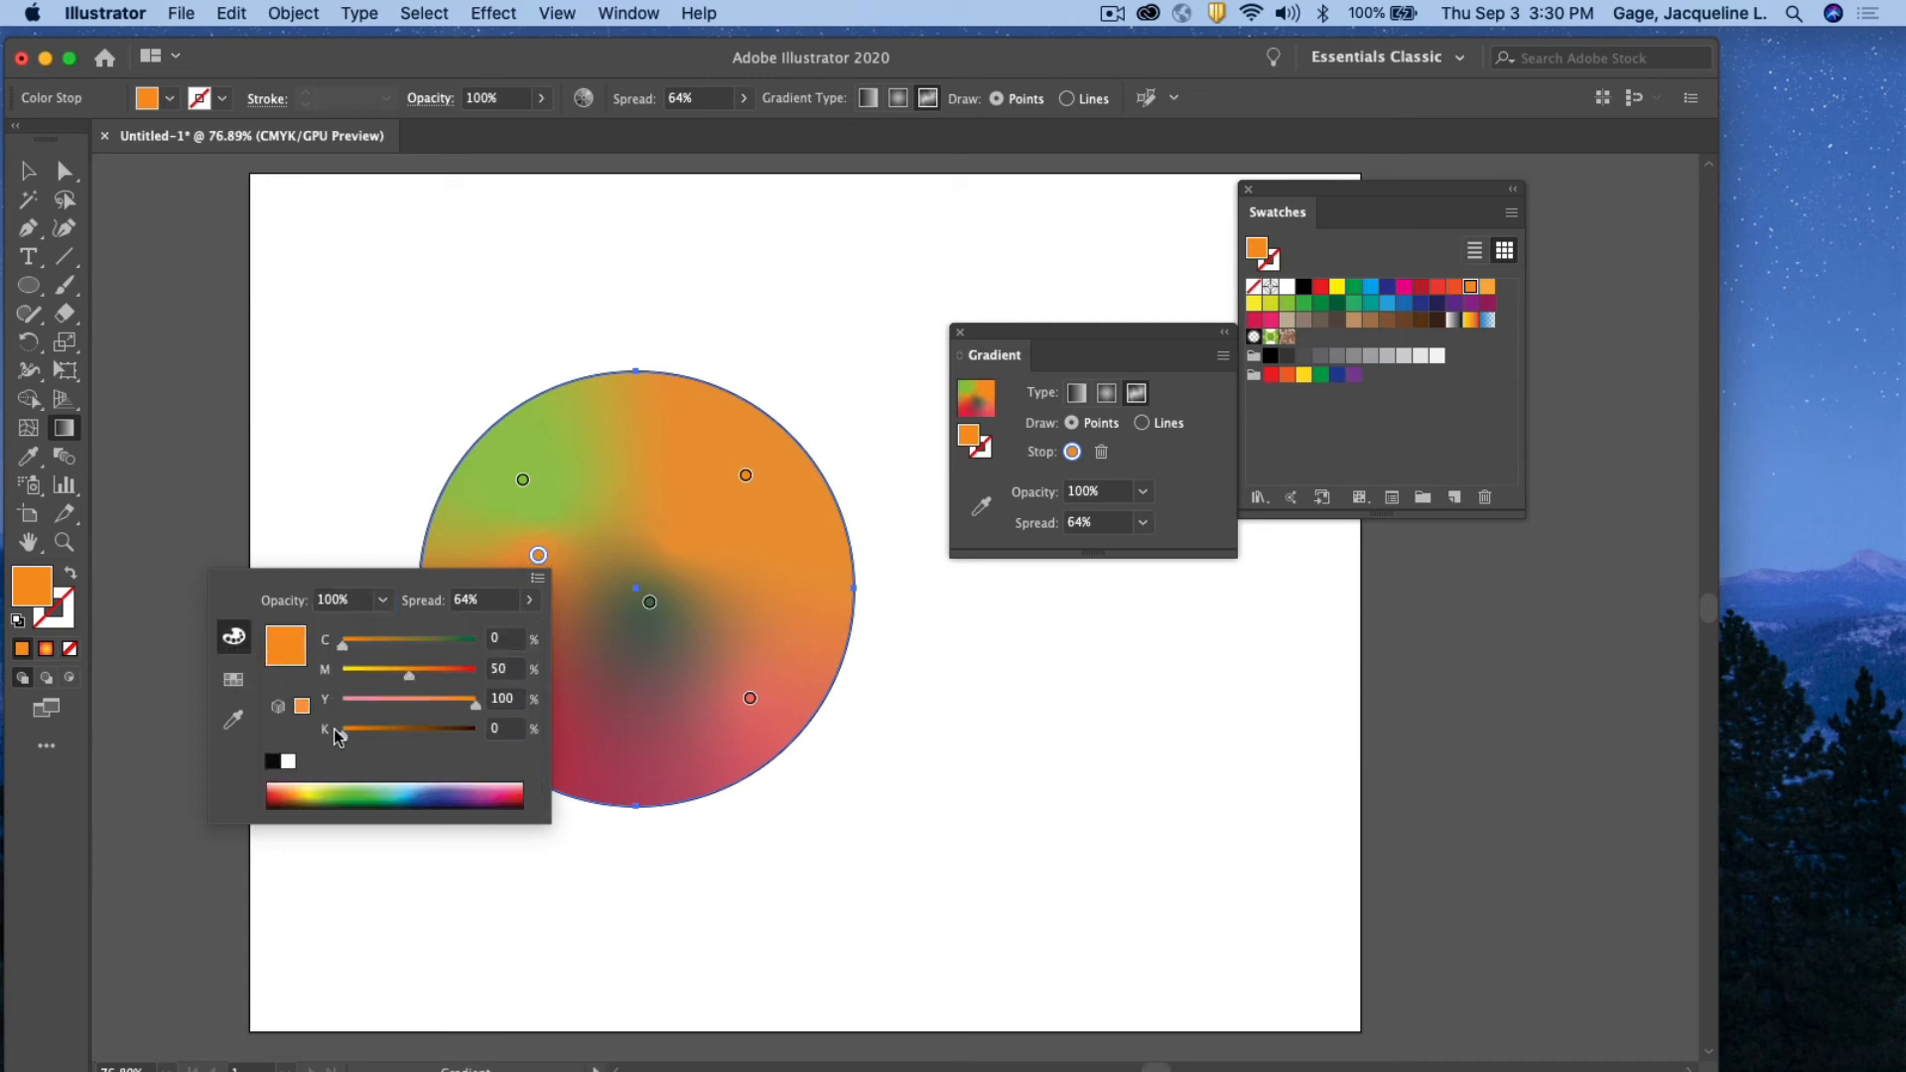
{"action": "left_click", "coordinate": [233, 680]}
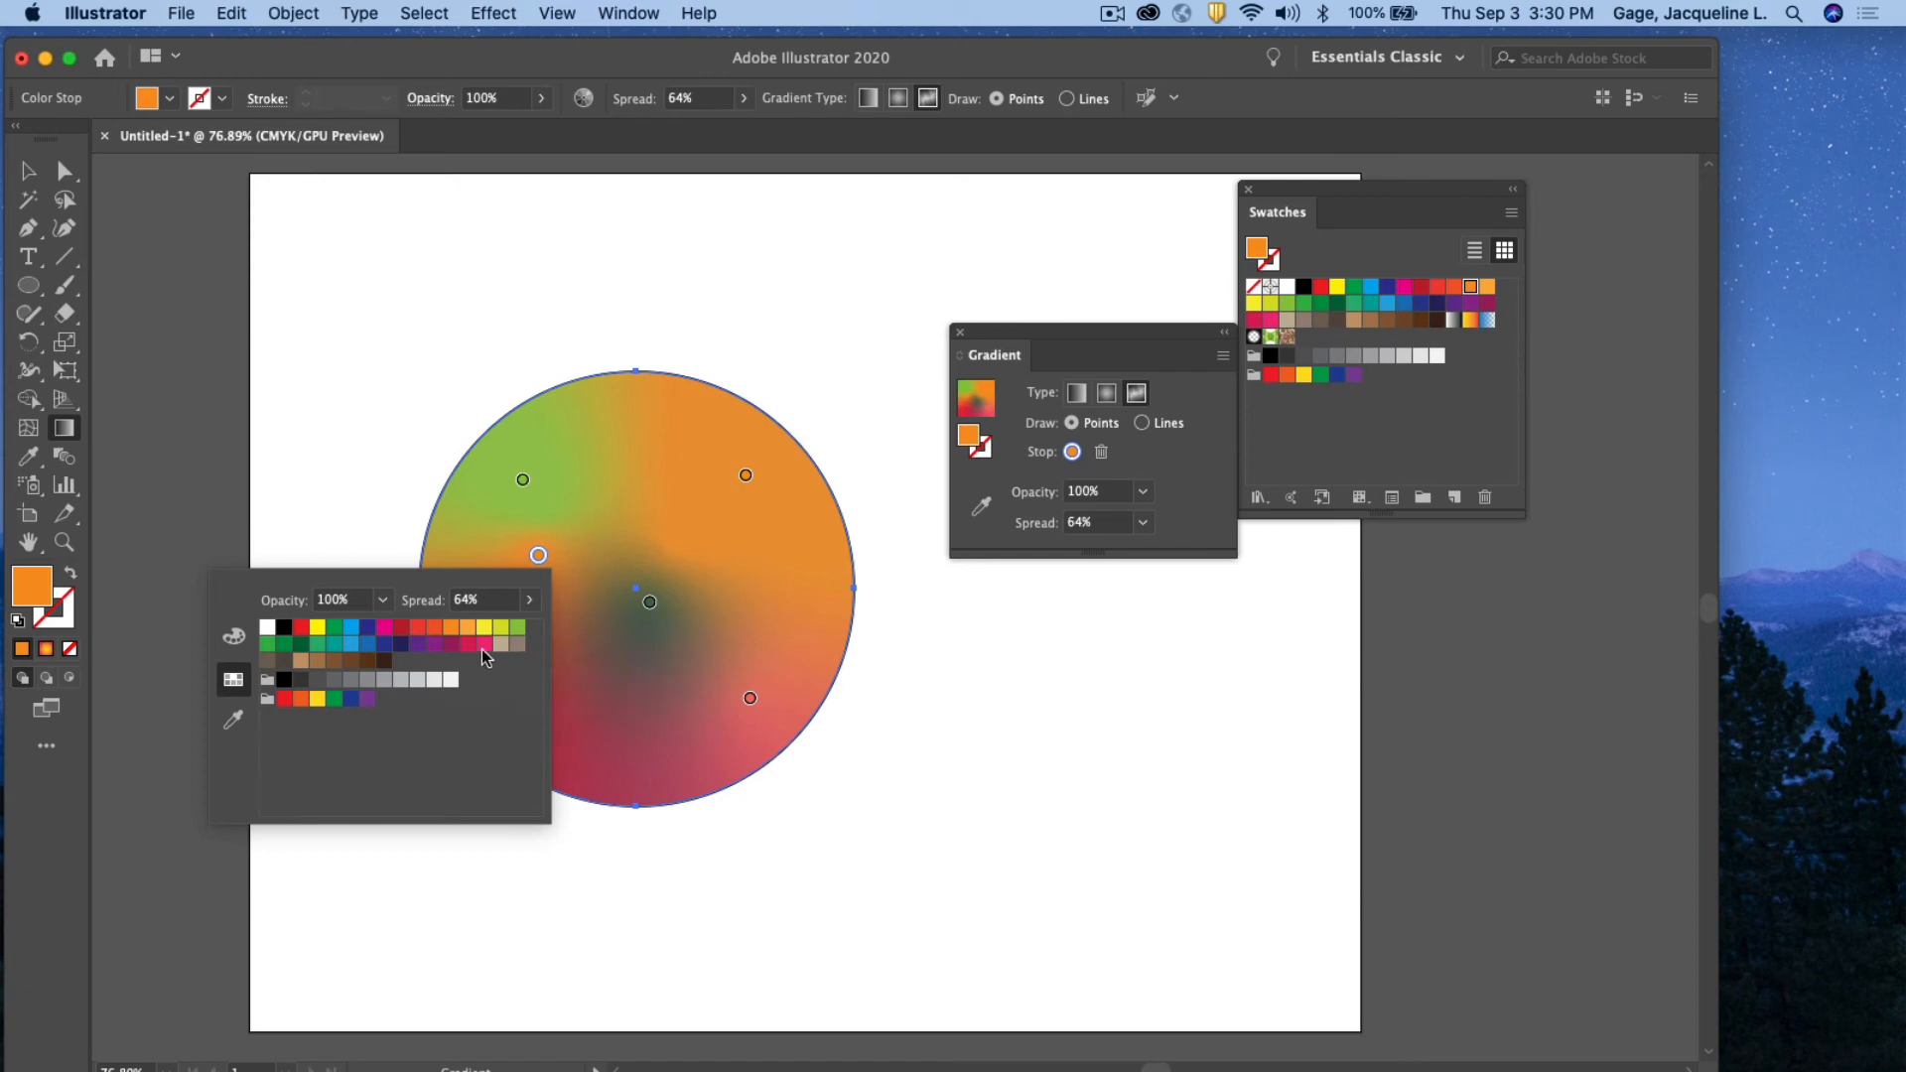
{"action": "left_click", "coordinate": [417, 645]}
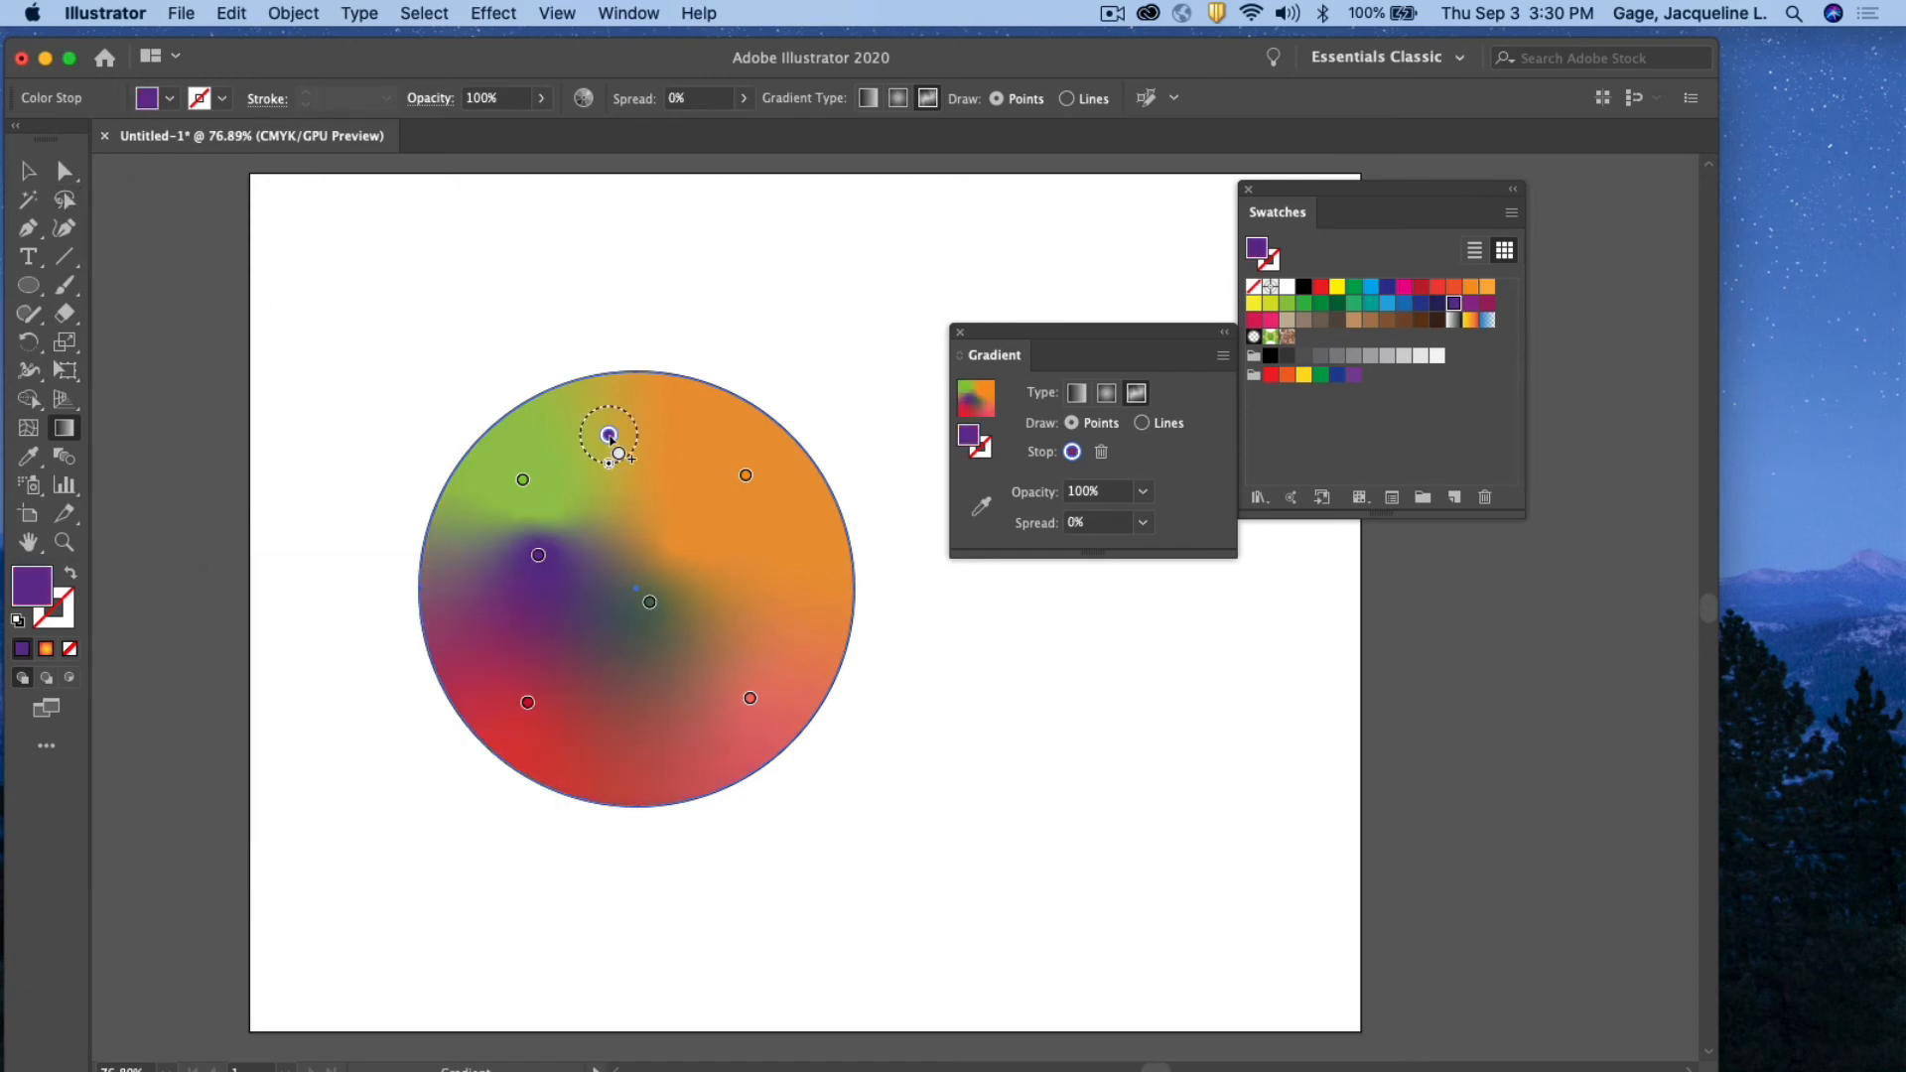
{"action": "left_click", "coordinate": [608, 435]}
Select the whole freeform-gradient circle and delete it from the artboard
{"action": "key", "text": "v"}
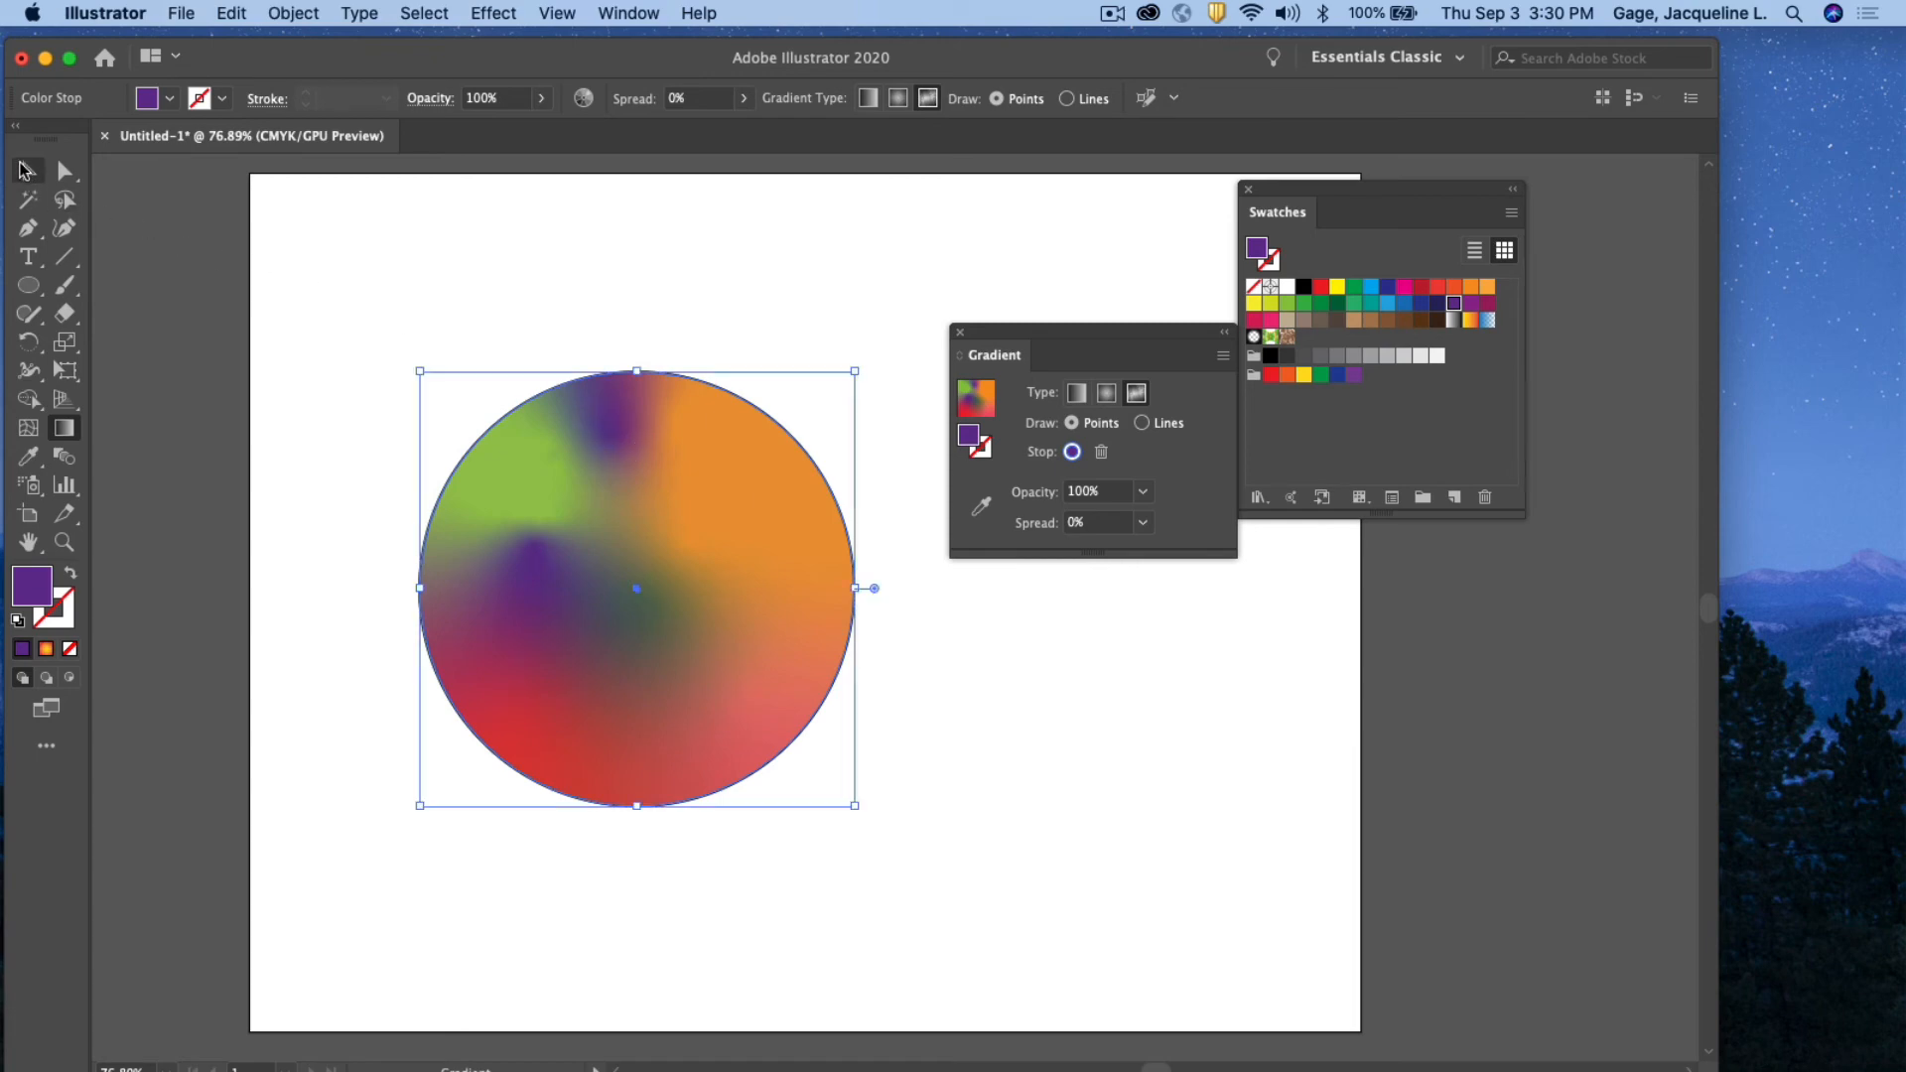
{"action": "left_click", "coordinate": [396, 320]}
{"action": "left_click_drag", "start_coordinate": [396, 322], "coordinate": [843, 808]}
{"action": "key", "text": "Delete"}
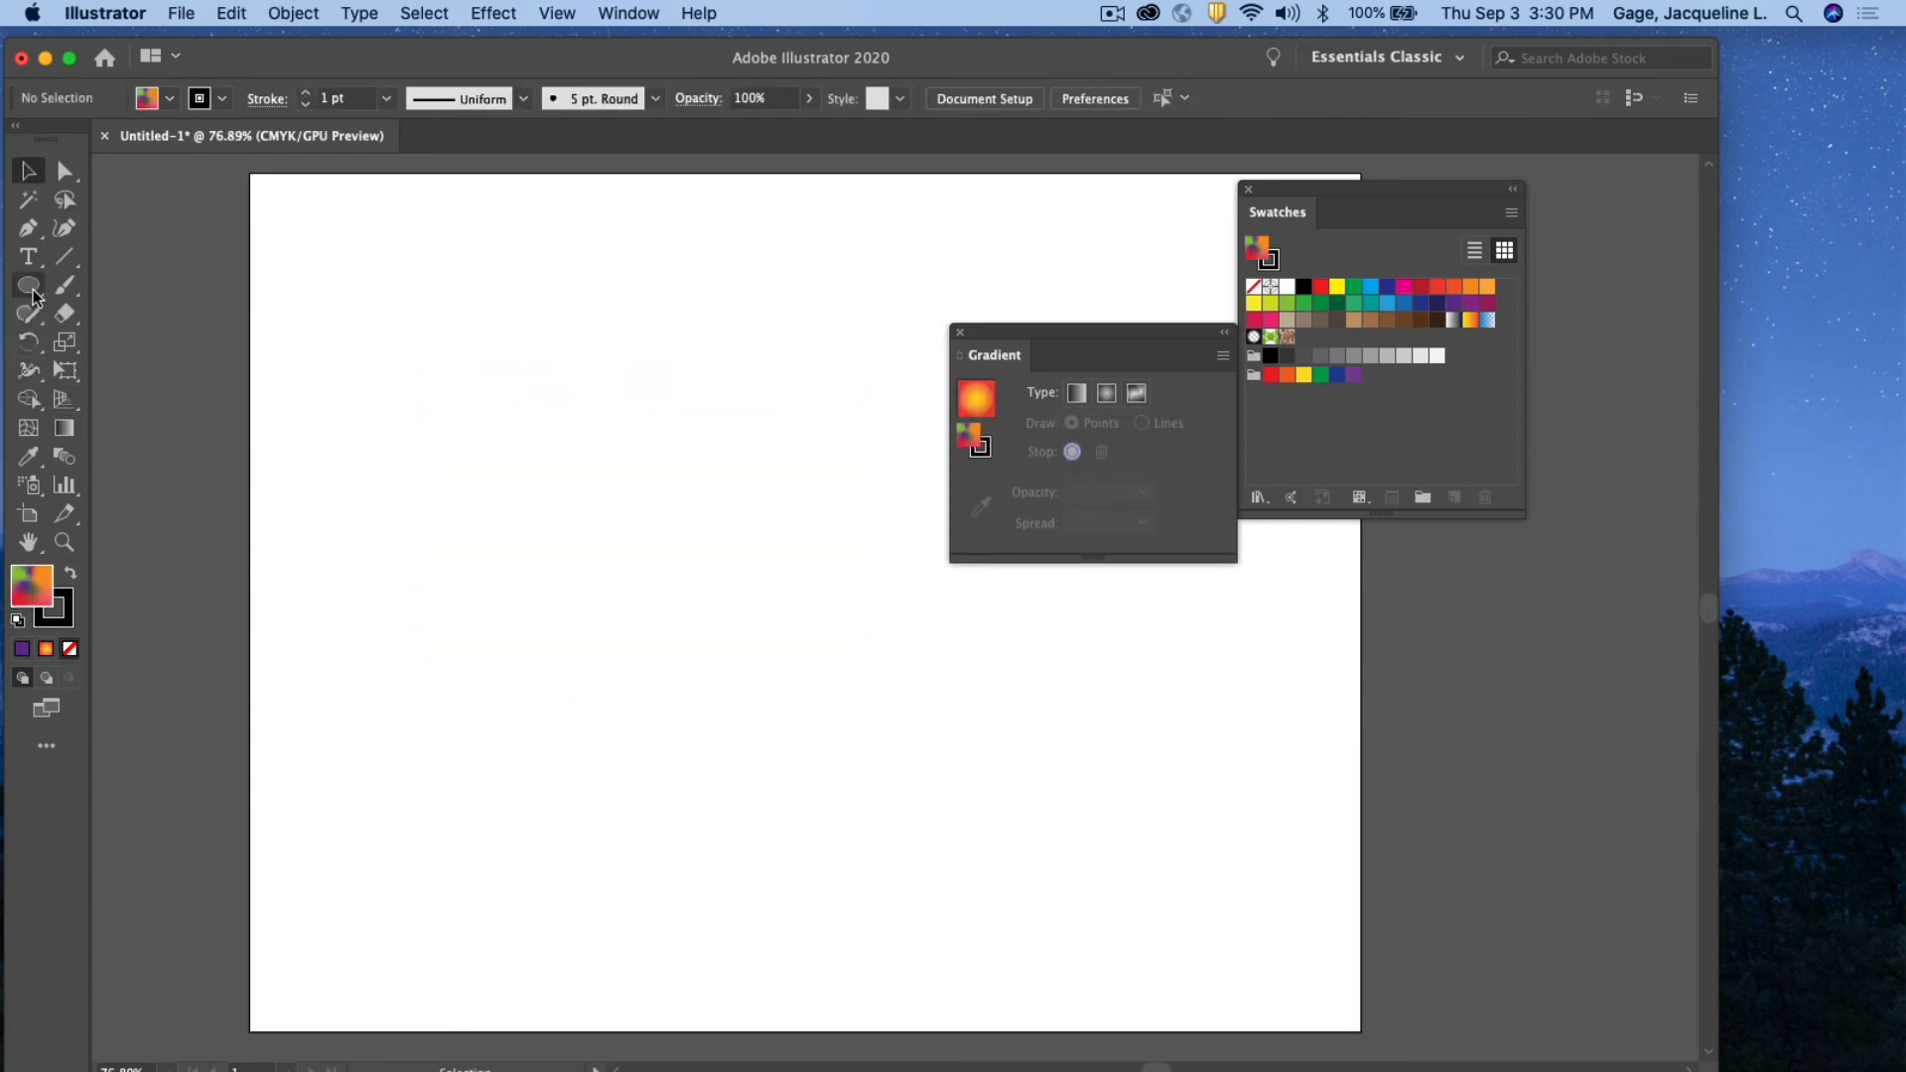
Draw a large, nearly square rectangle on the left half of the artboard and fill it with the white-to-black gradient swatch
{"action": "left_click_drag", "start_coordinate": [28, 285], "coordinate": [144, 287]}
{"action": "left_click_drag", "start_coordinate": [356, 404], "coordinate": [699, 780]}
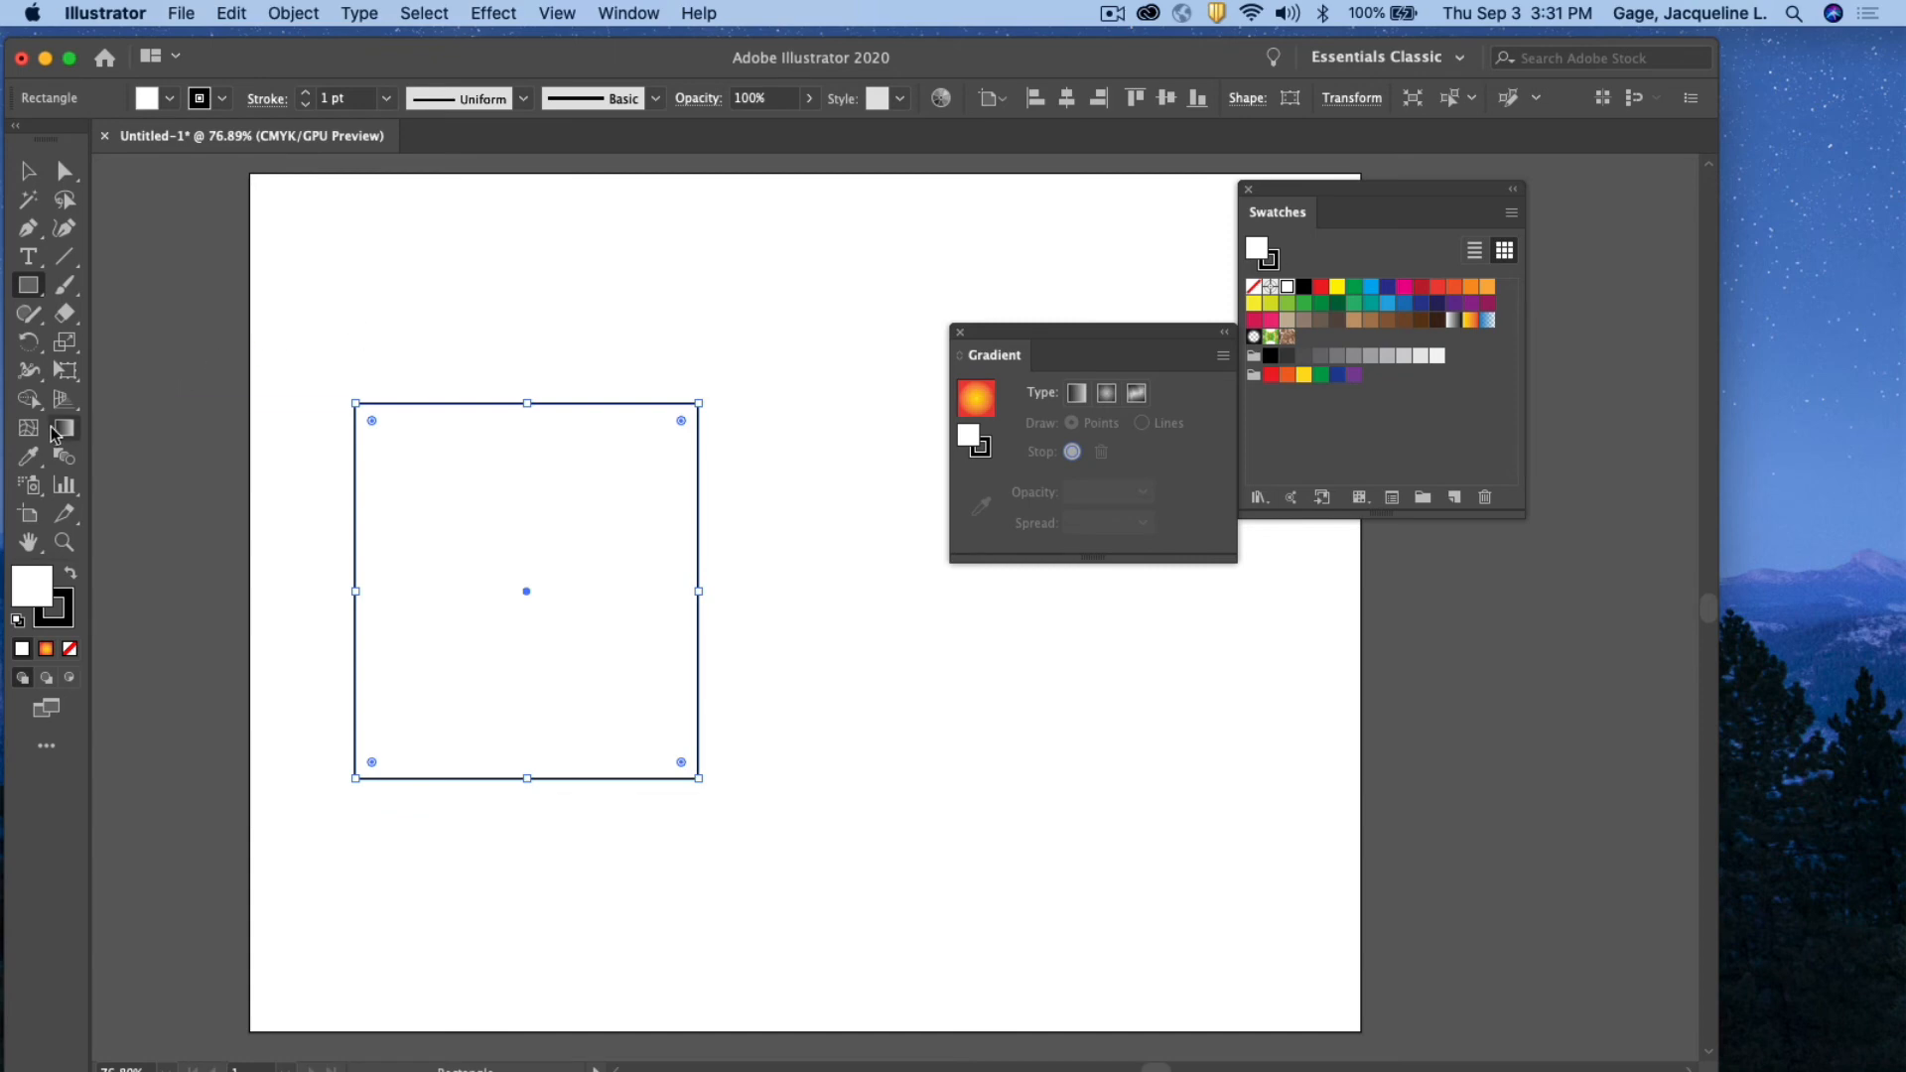
{"action": "left_click", "coordinate": [62, 428]}
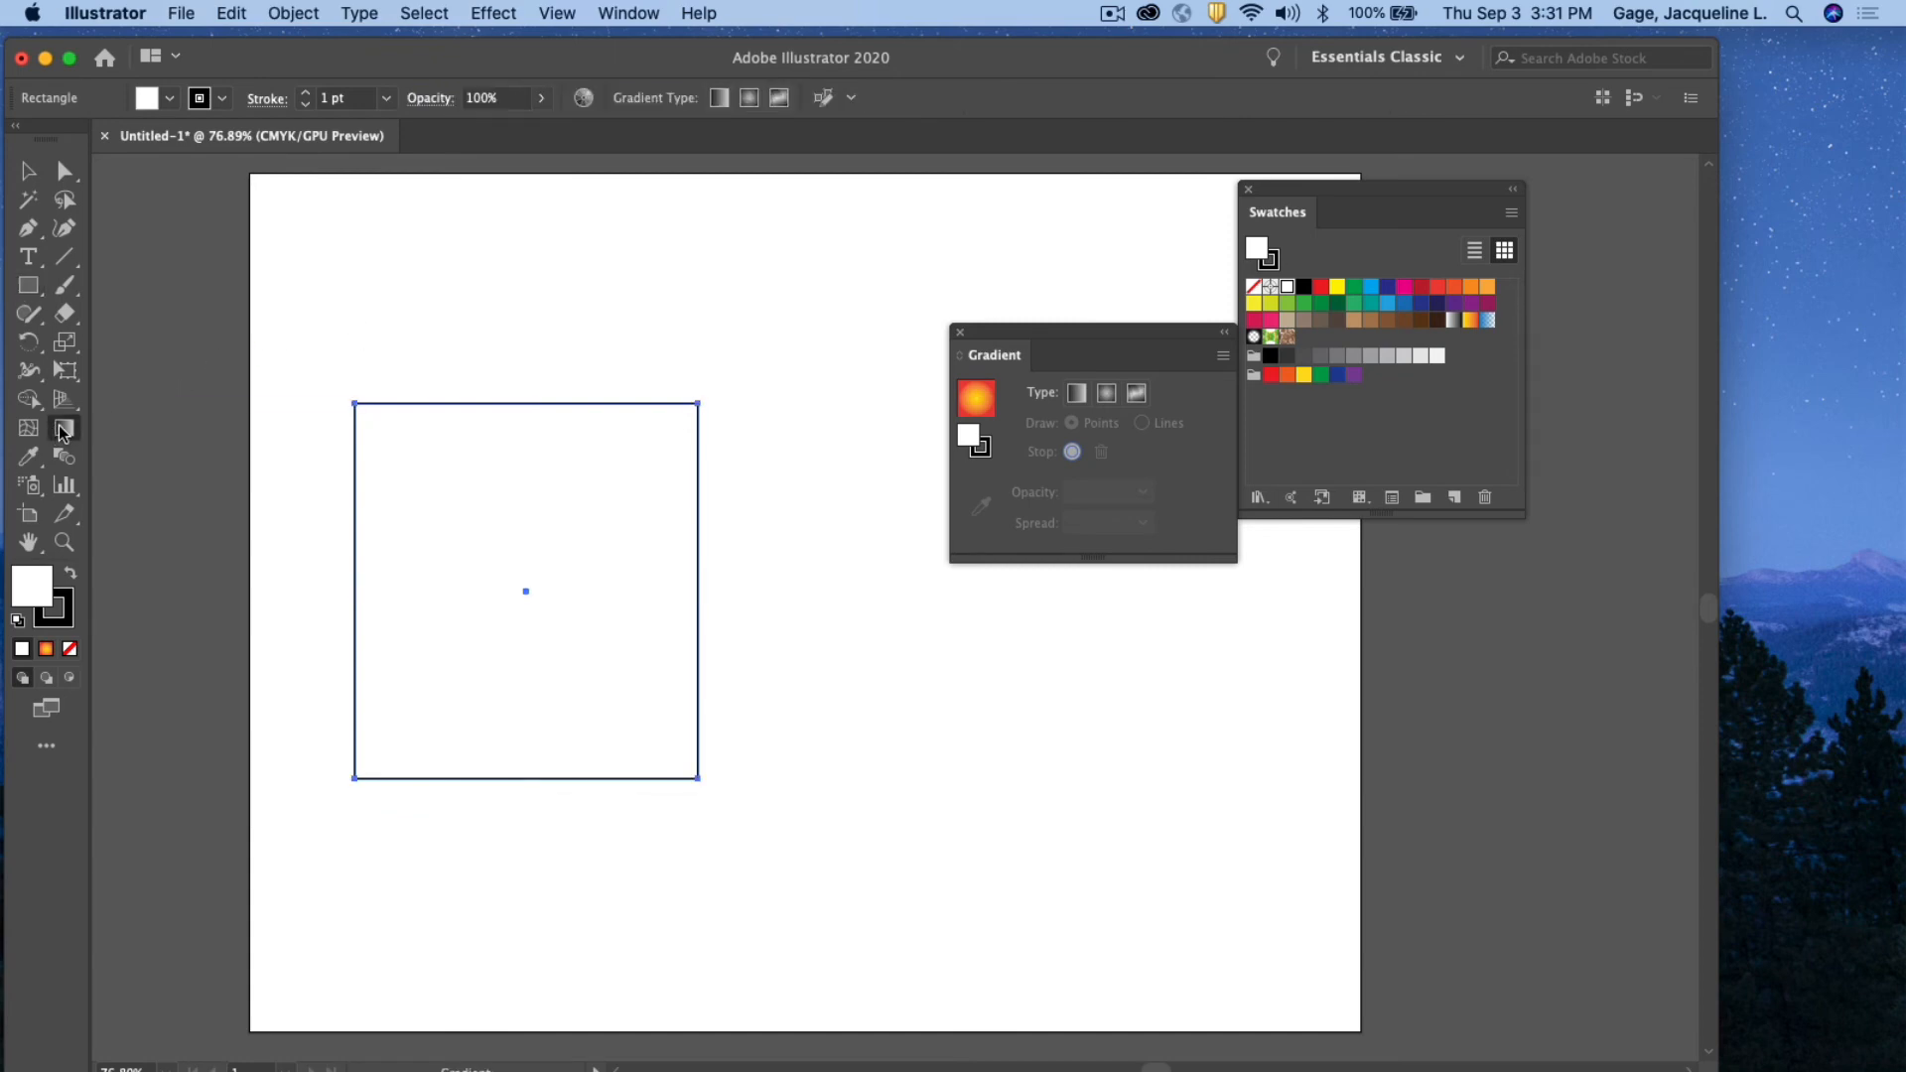
{"action": "left_click", "coordinate": [1454, 320]}
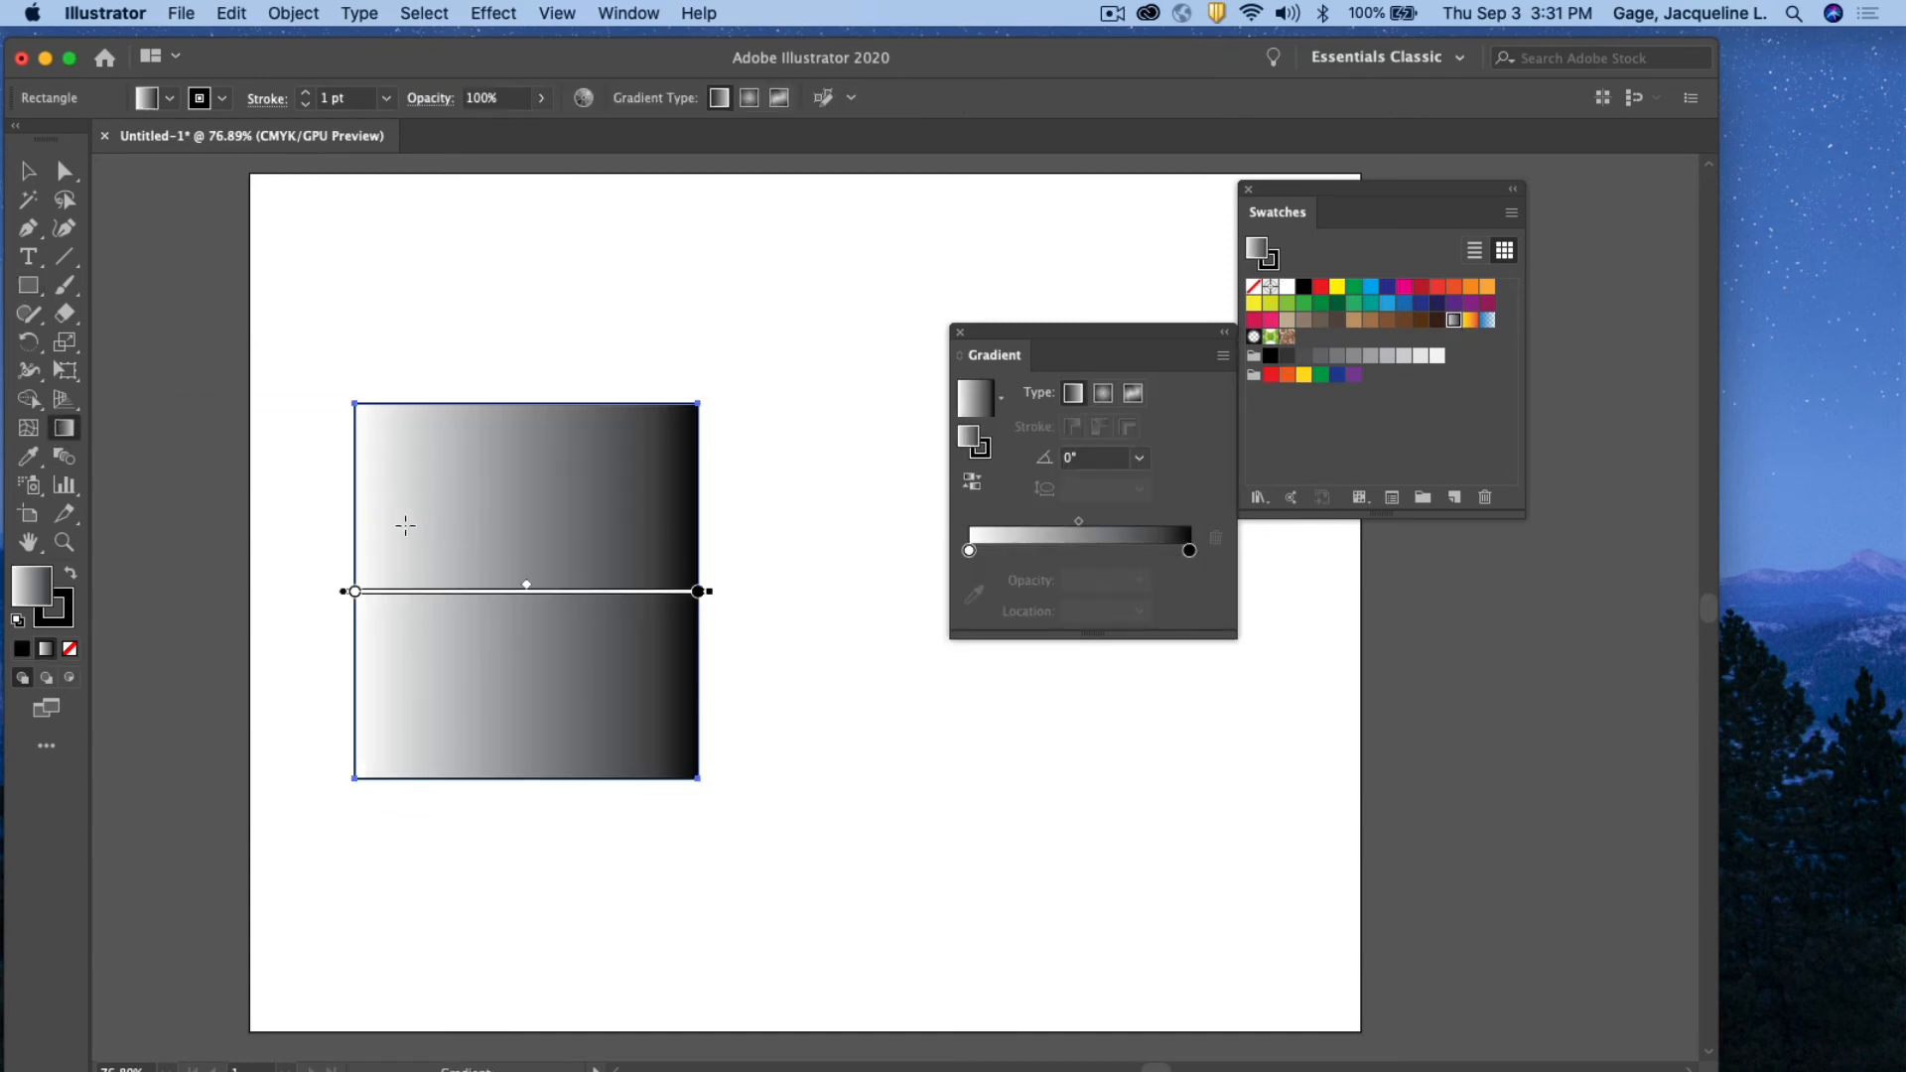
Redraw the rectangle's gradient line with the Gradient tool in several directions and lengths, ending beyond its corners at about -47.2°
{"action": "left_click_drag", "start_coordinate": [383, 502], "coordinate": [717, 713]}
{"action": "left_click_drag", "start_coordinate": [632, 475], "coordinate": [398, 732]}
{"action": "left_click_drag", "start_coordinate": [387, 455], "coordinate": [685, 729]}
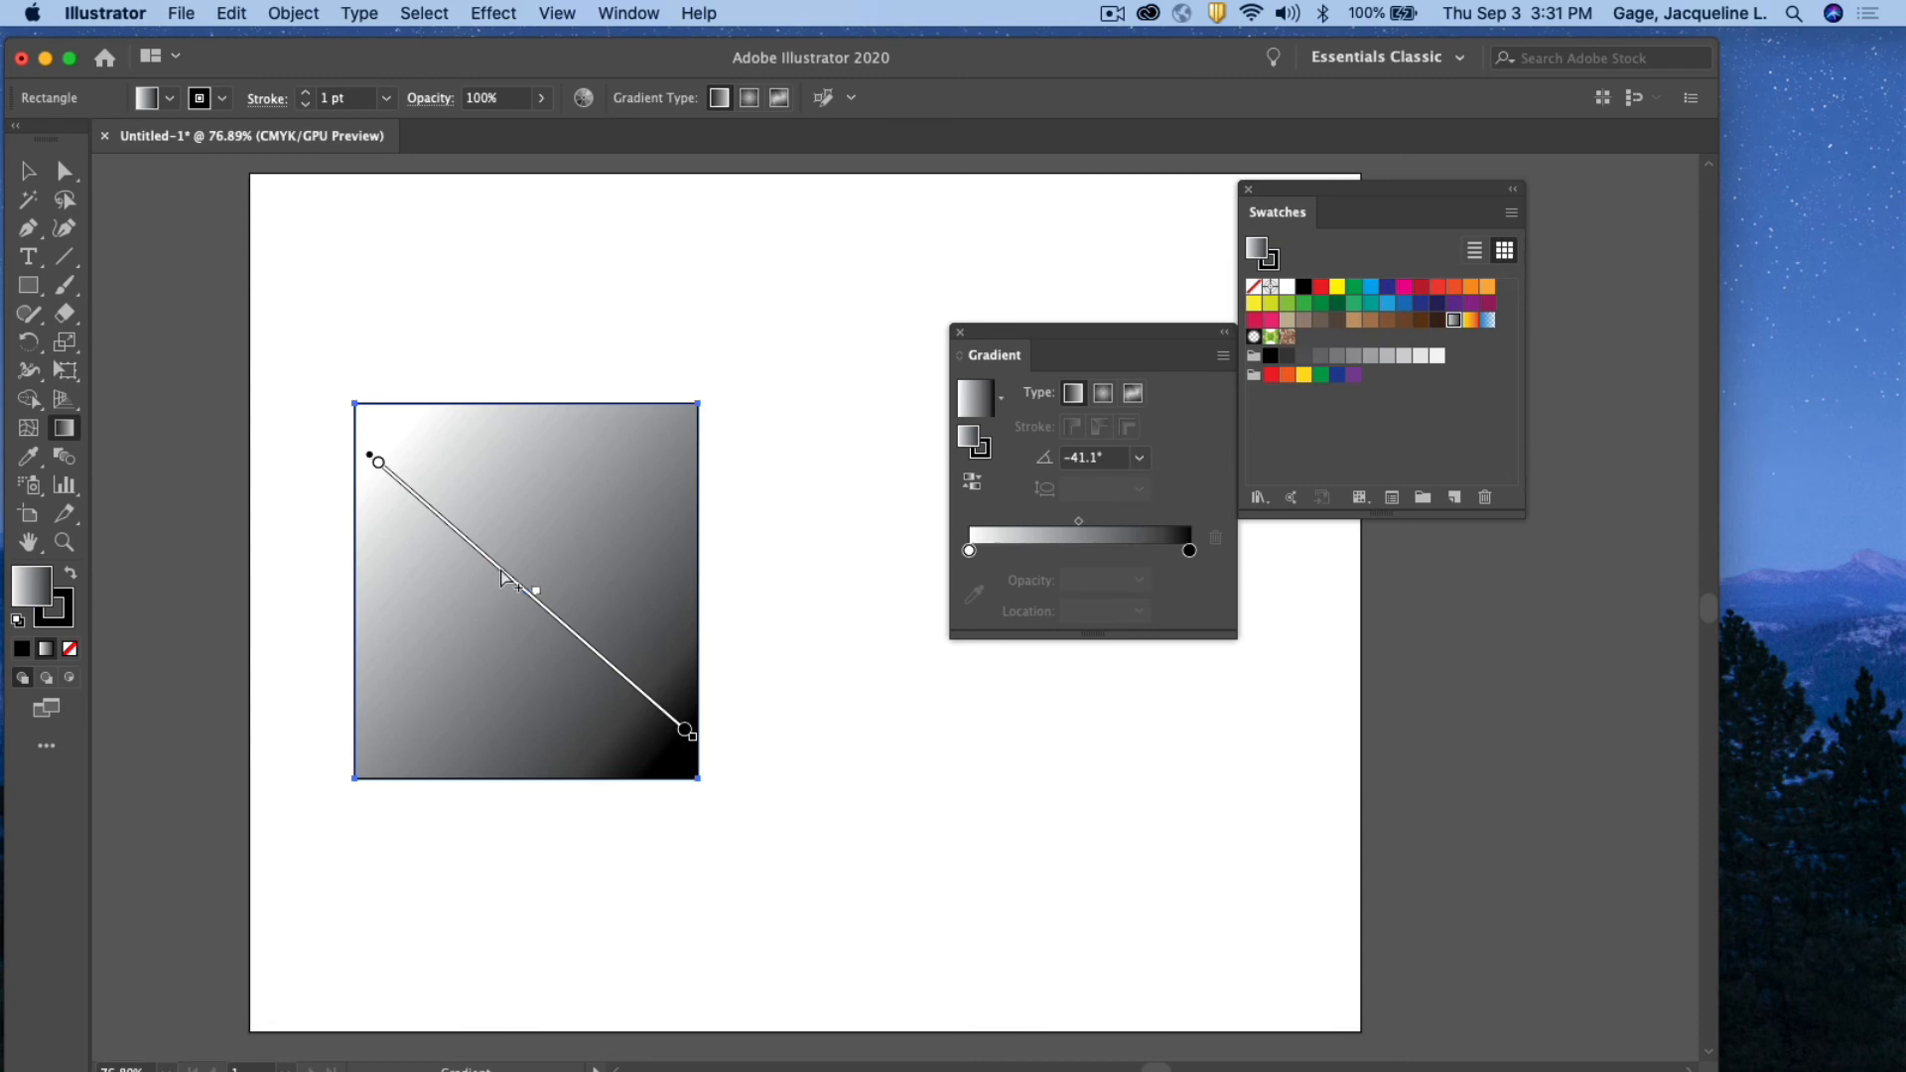
{"action": "left_click_drag", "start_coordinate": [462, 659], "coordinate": [590, 521]}
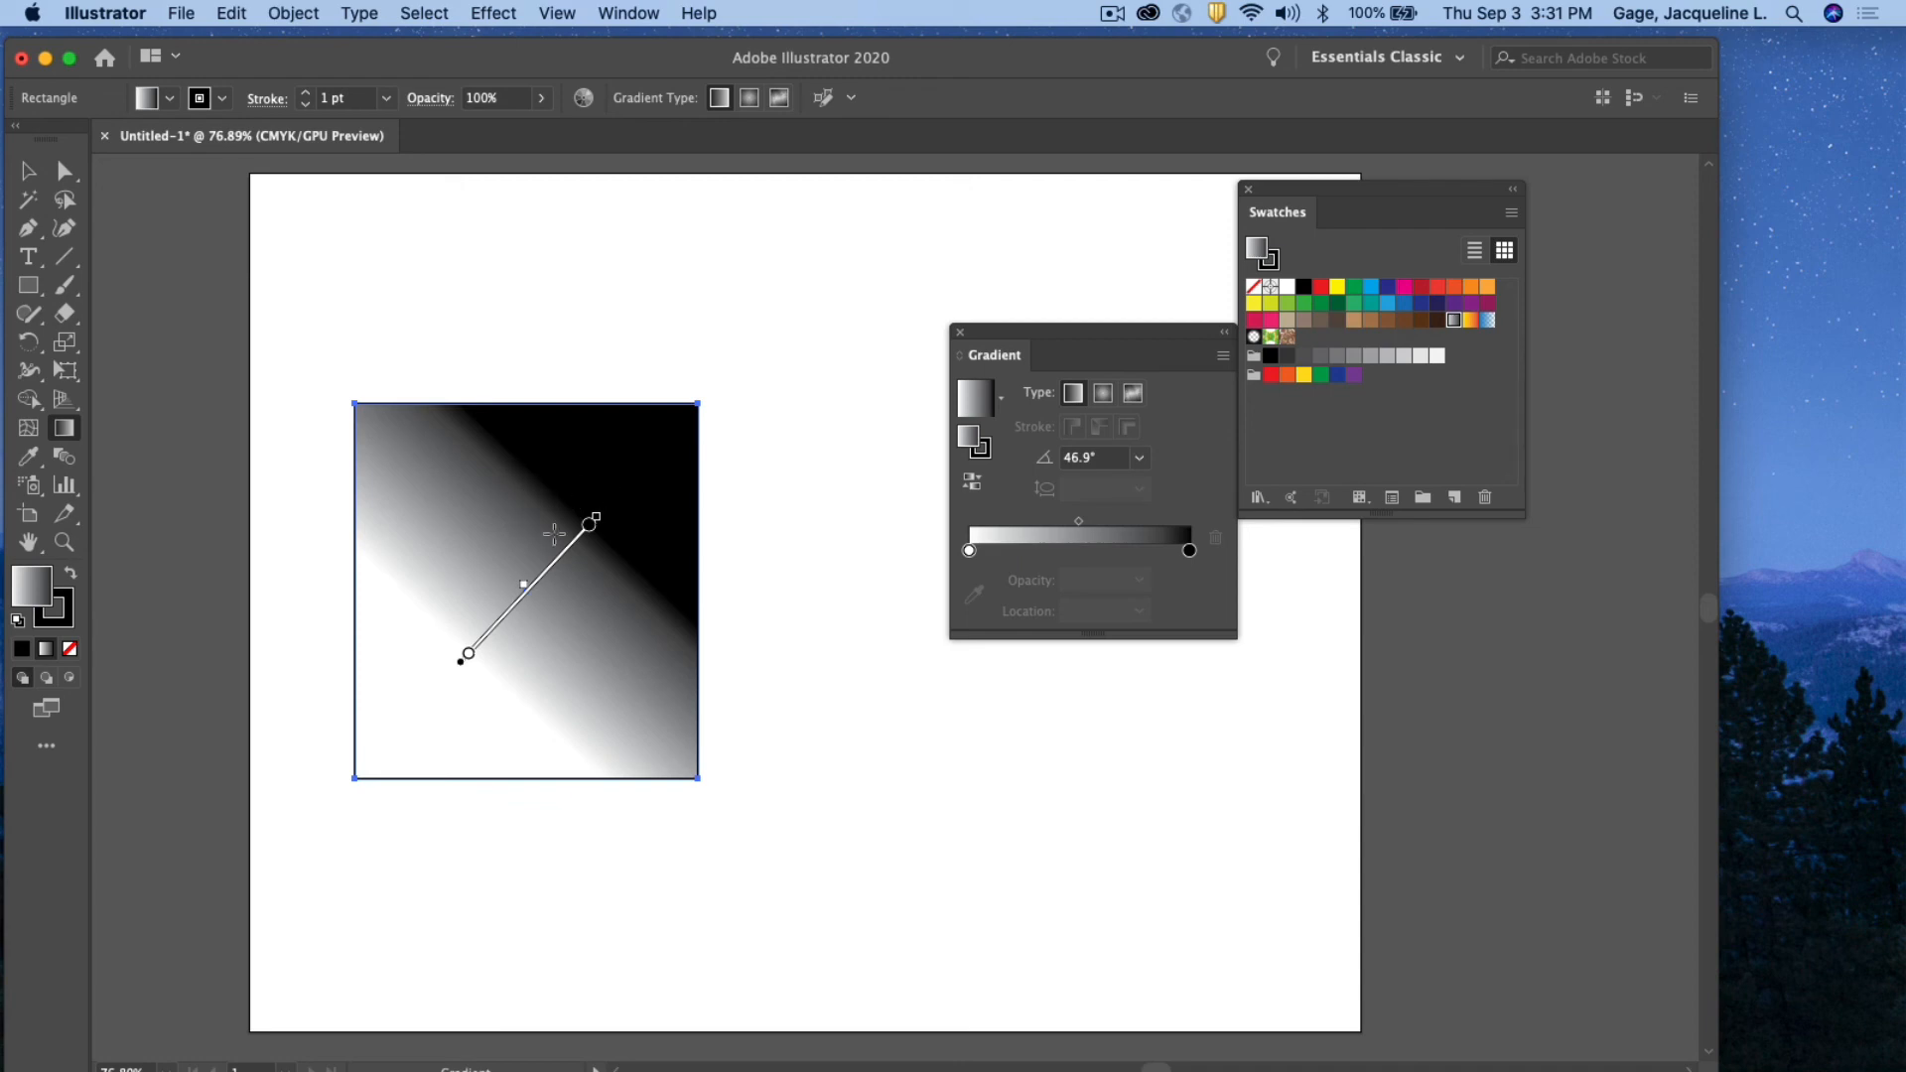
{"action": "left_click_drag", "start_coordinate": [309, 356], "coordinate": [827, 914]}
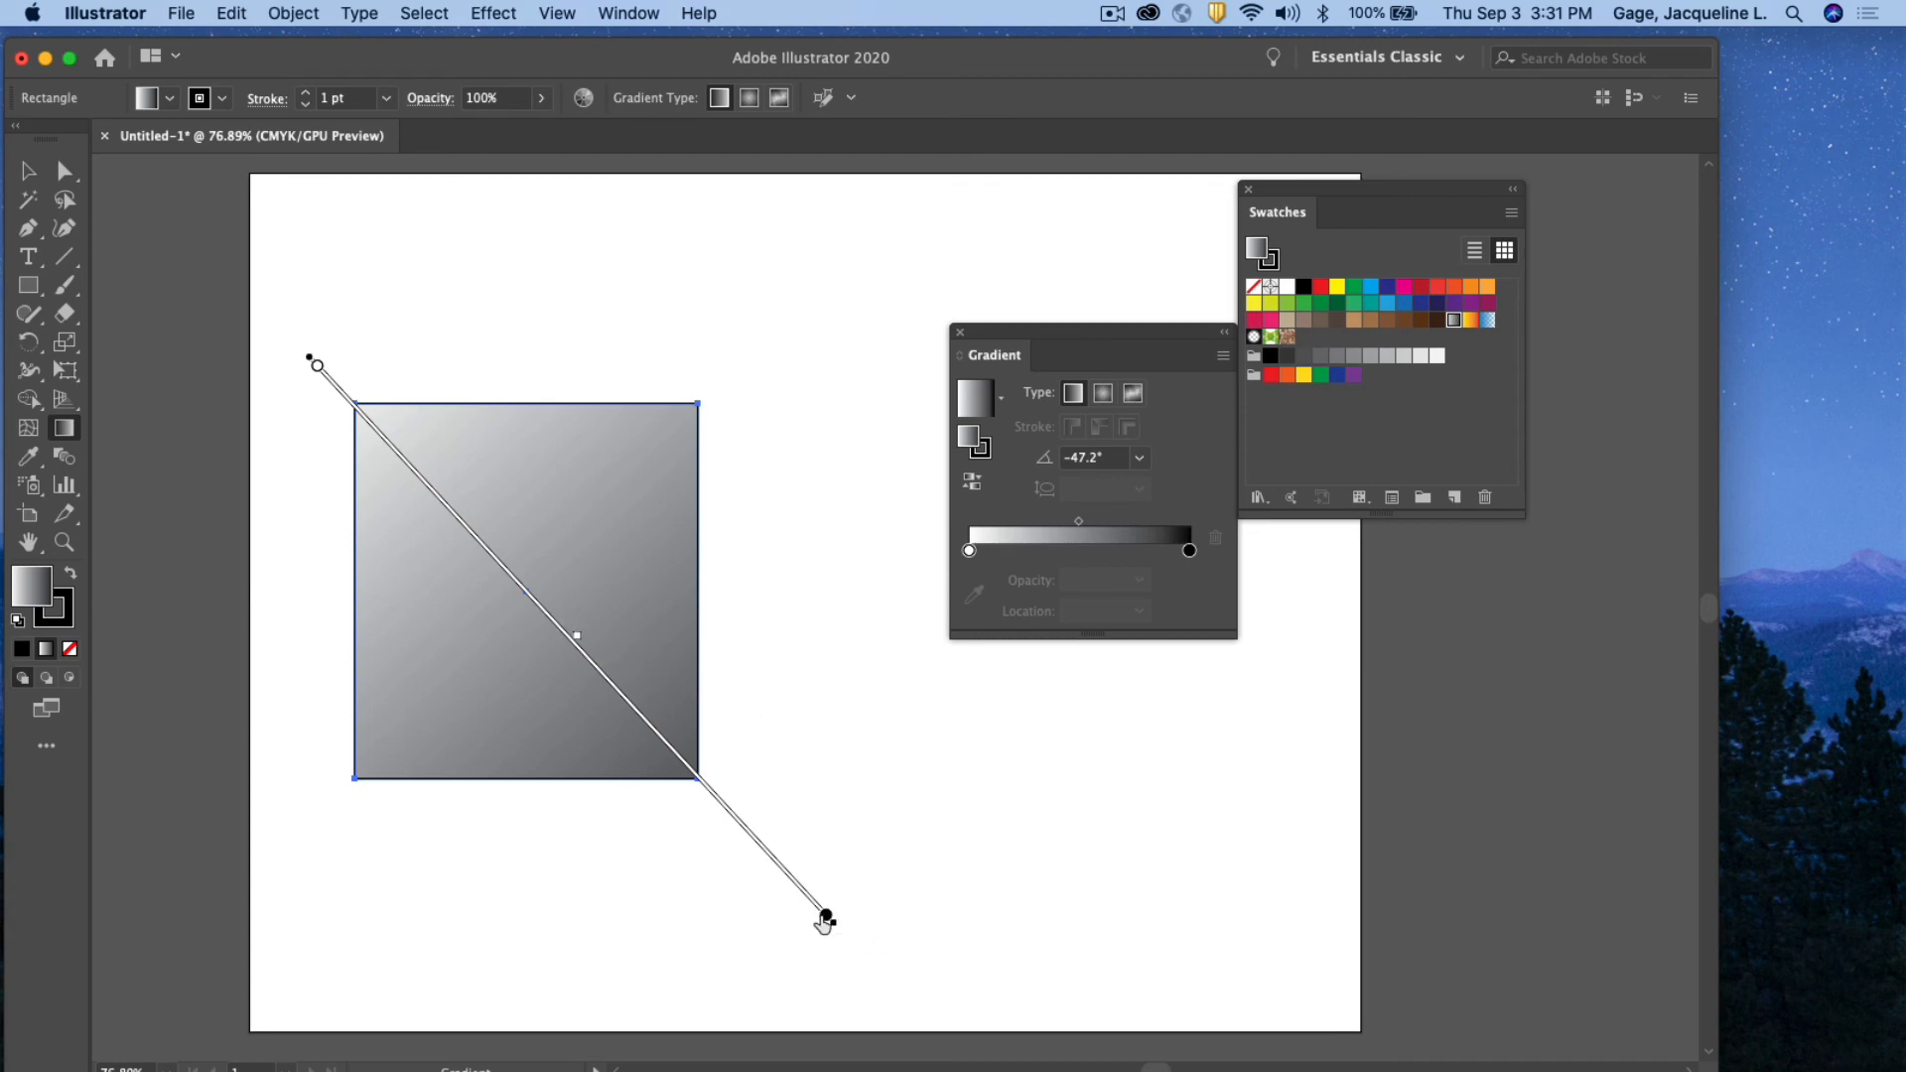
Slide the black stop to about 71.18% and the white stop to about 20.12%, and reposition the gradient line at about -14.2°
{"action": "left_click_drag", "start_coordinate": [827, 915], "coordinate": [679, 757]}
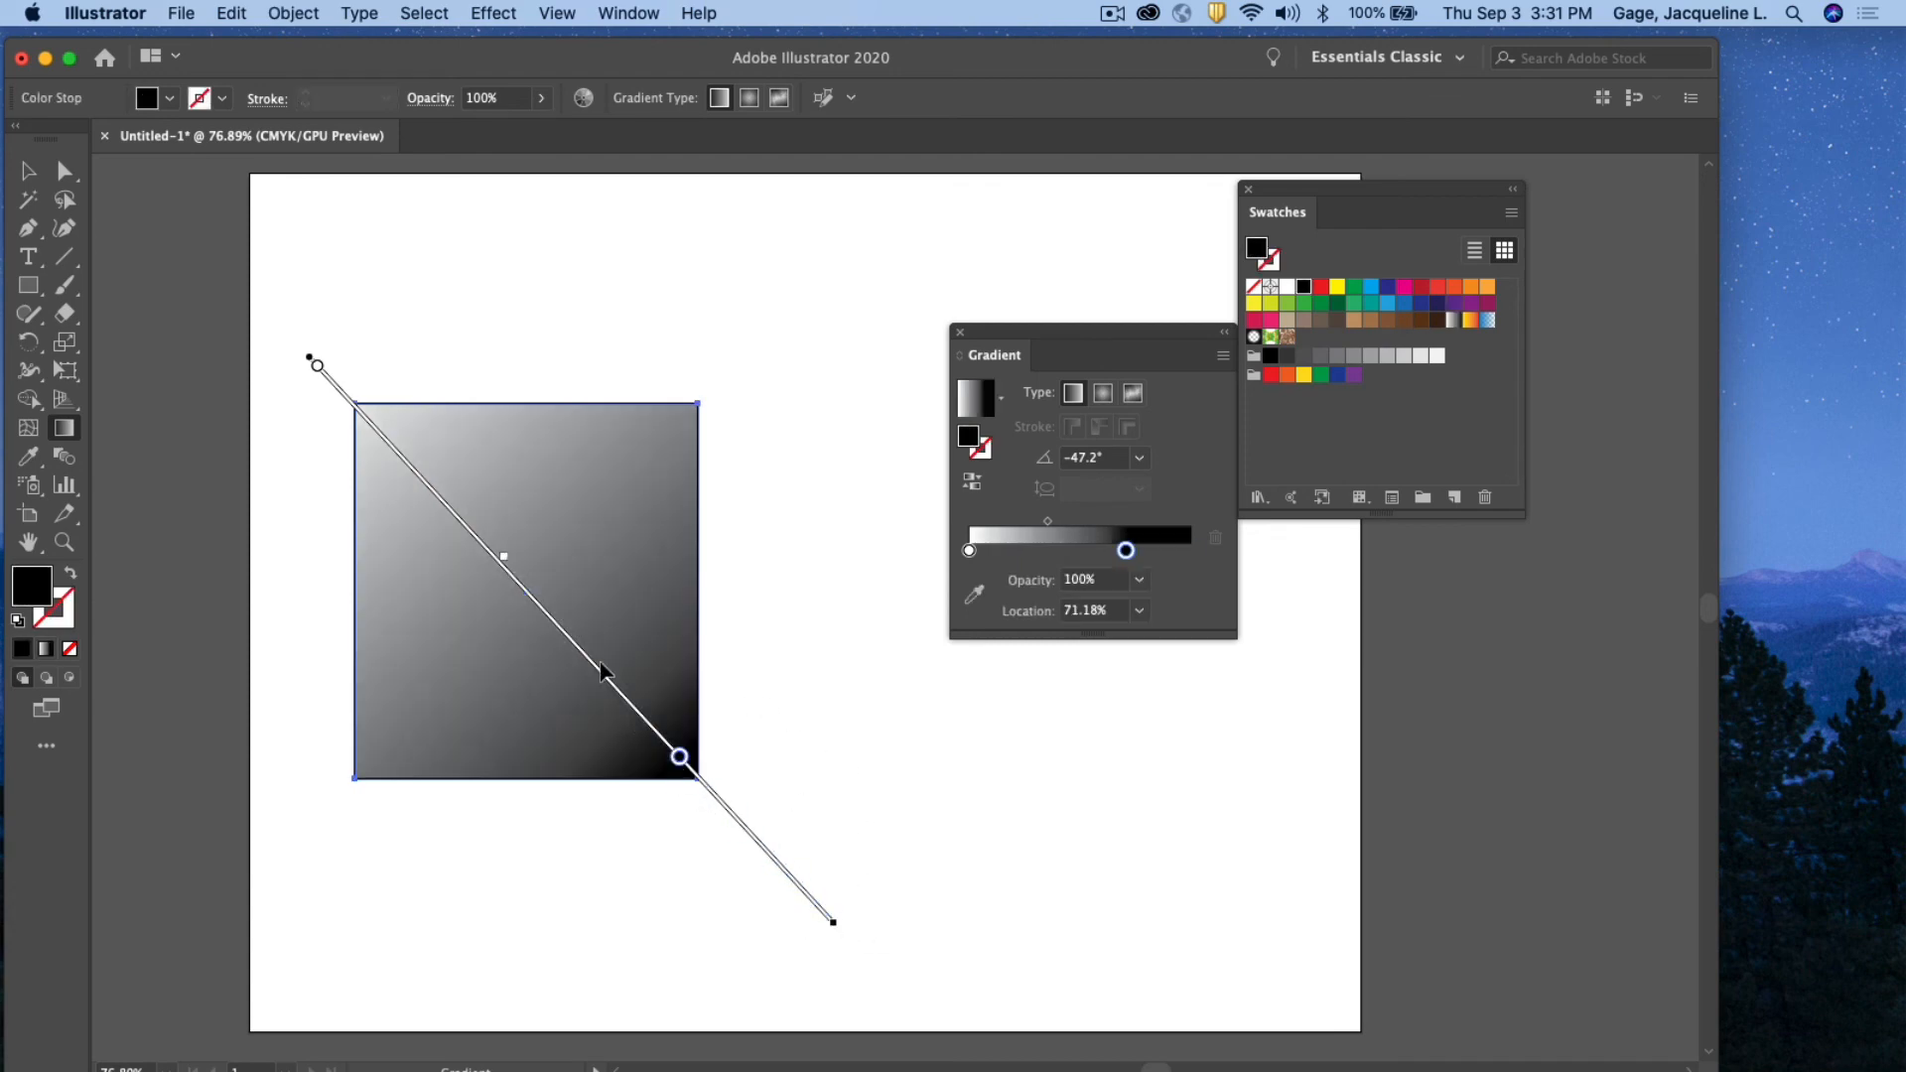
{"action": "left_click_drag", "start_coordinate": [317, 364], "coordinate": [420, 477]}
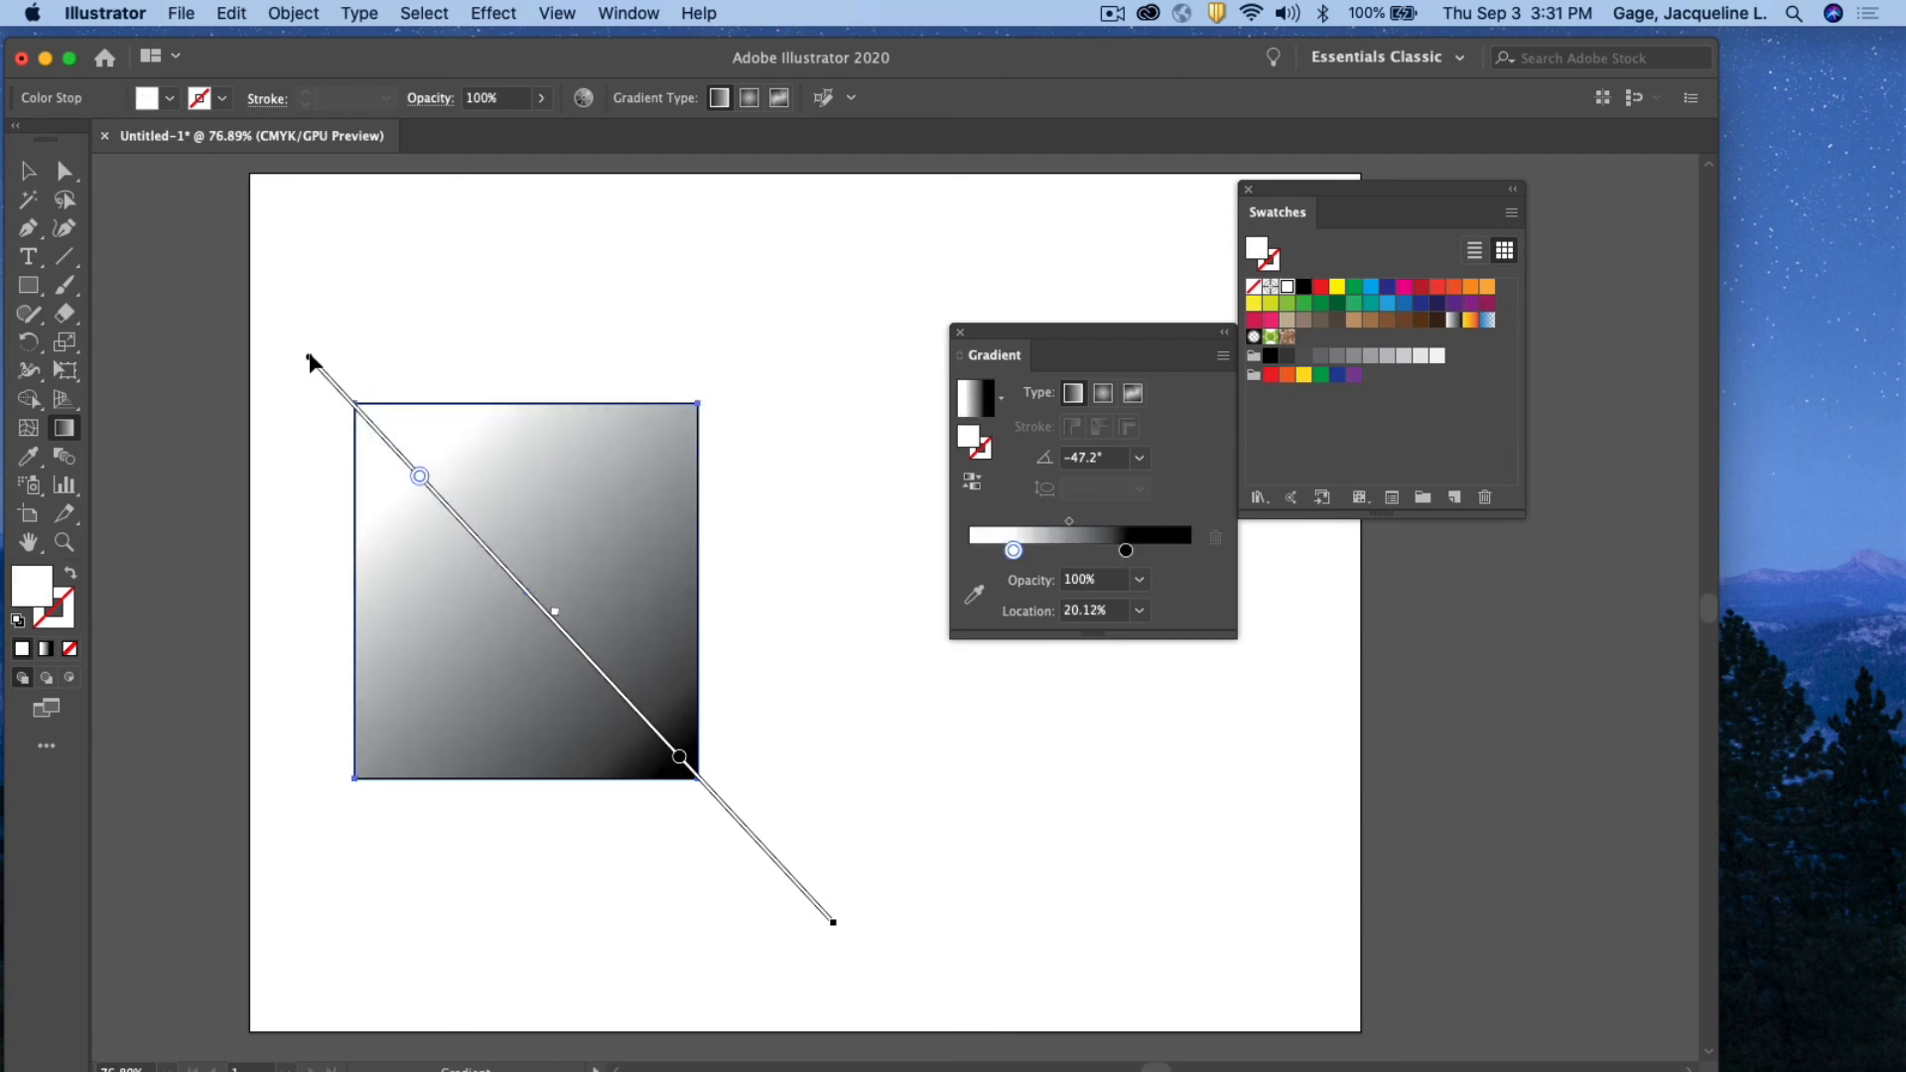
{"action": "left_click_drag", "start_coordinate": [308, 359], "coordinate": [382, 436]}
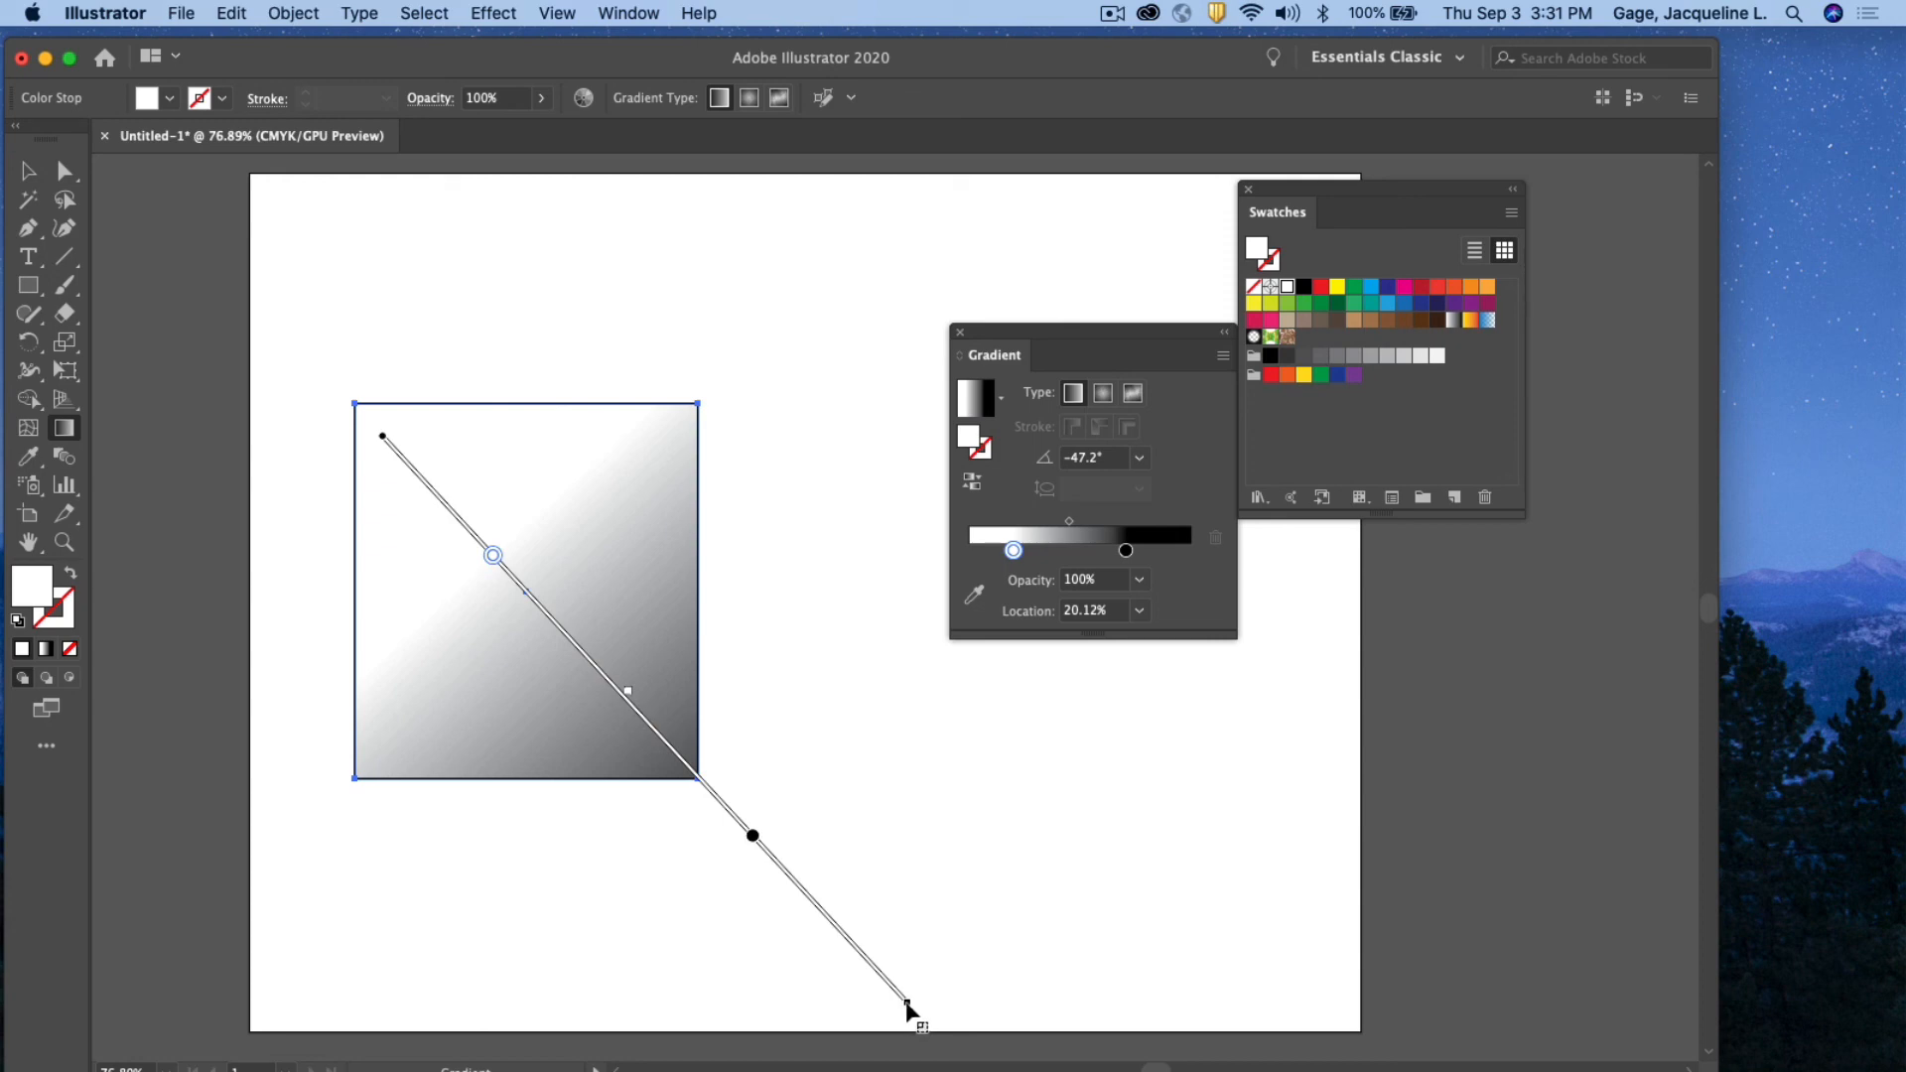
{"action": "mouse_move", "coordinate": [907, 1005]}
{"action": "left_mouse_down"}
{"action": "mouse_move", "coordinate": [643, 717]}
{"action": "mouse_move", "coordinate": [702, 668]}
{"action": "mouse_move", "coordinate": [755, 546]}
{"action": "left_mouse_up"}
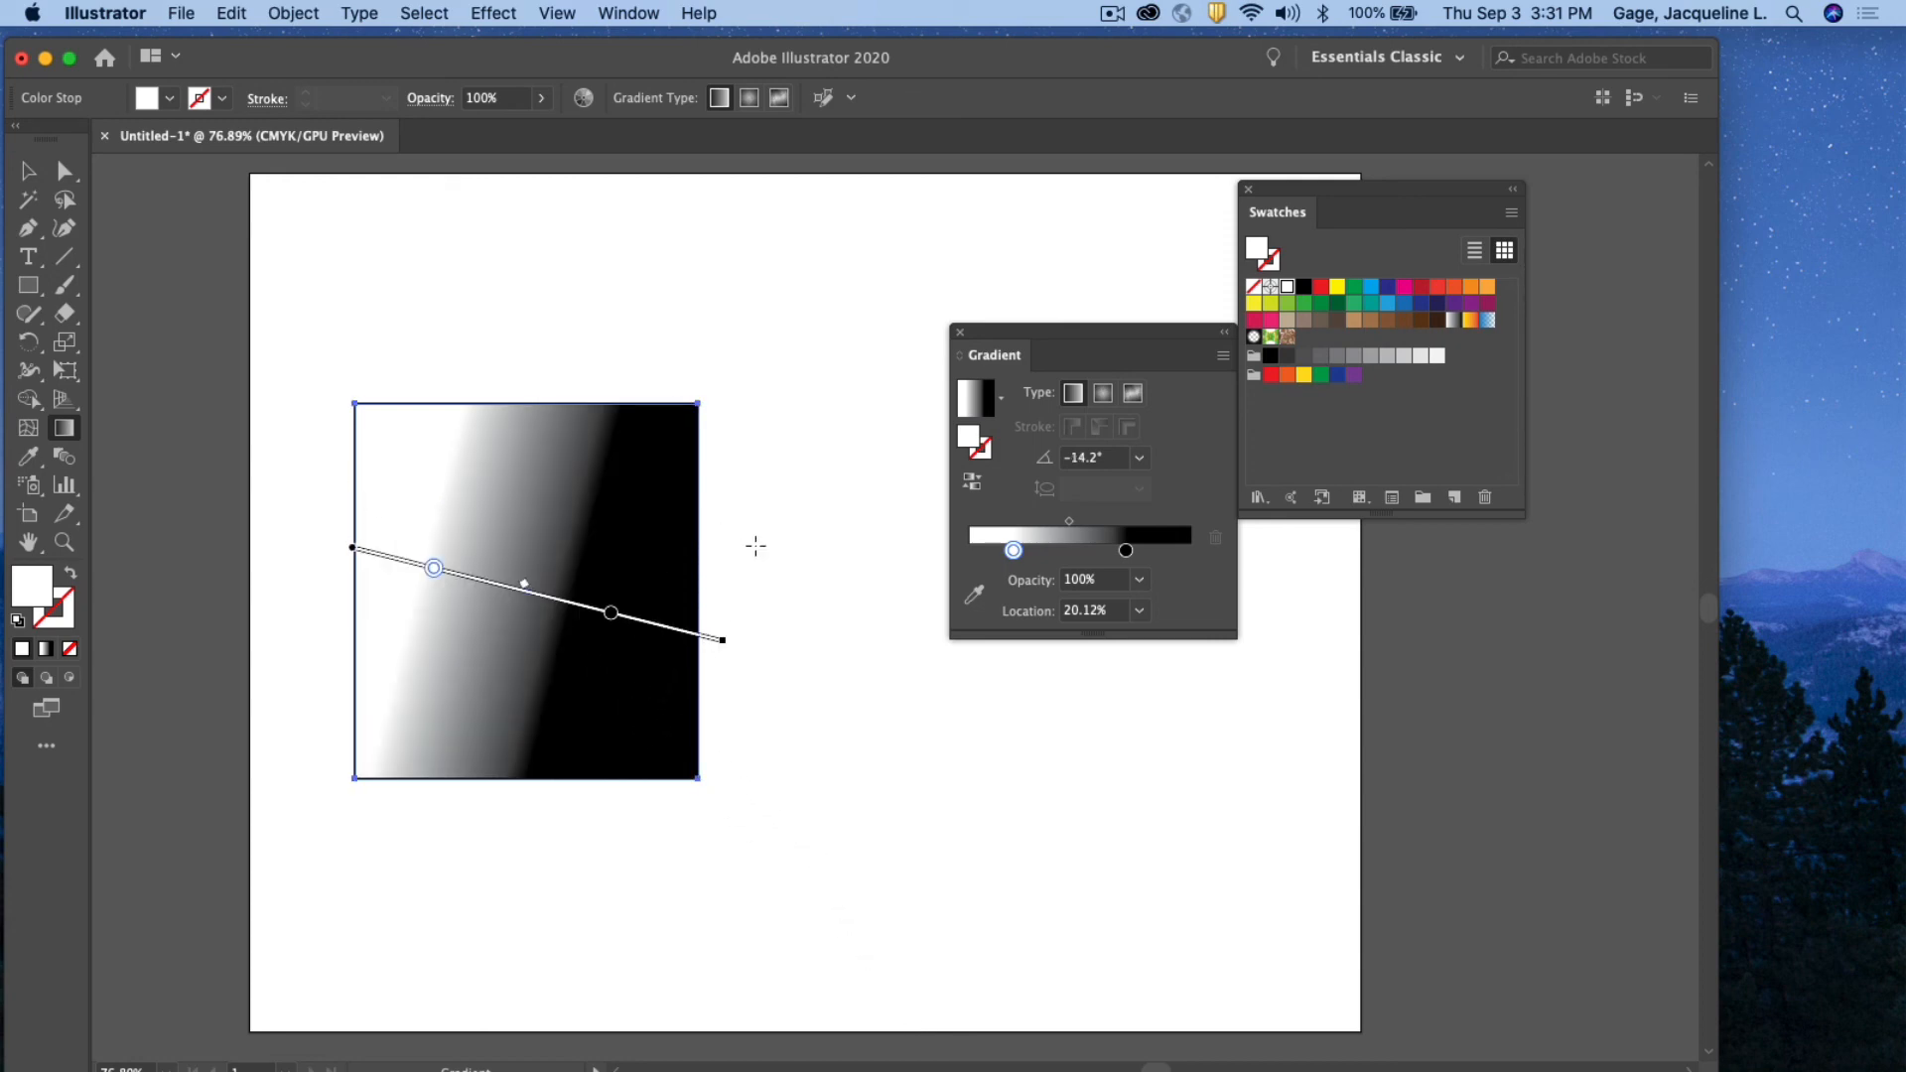
Switch the rectangle's gradient to radial and enlarge its radius well beyond the rectangle's edges
{"action": "left_click", "coordinate": [1104, 393]}
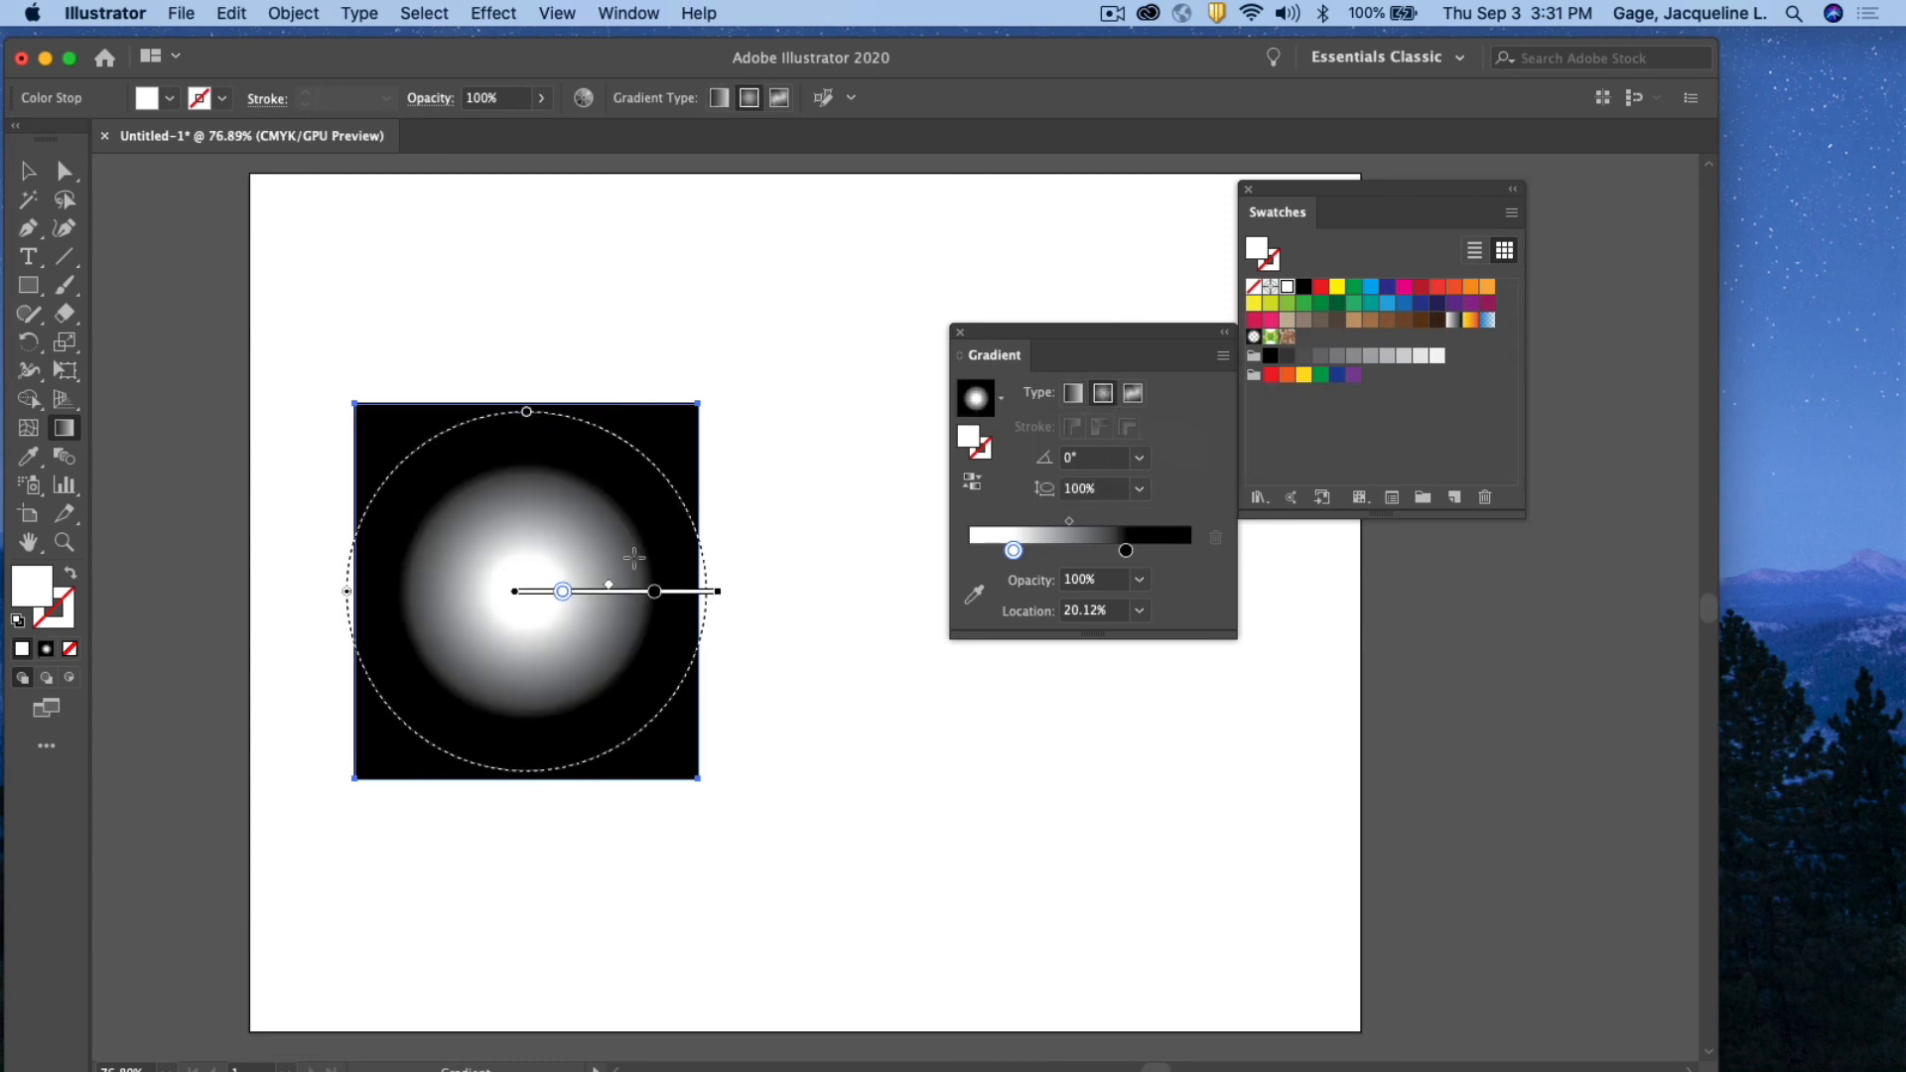
{"action": "left_click_drag", "start_coordinate": [719, 594], "coordinate": [824, 596]}
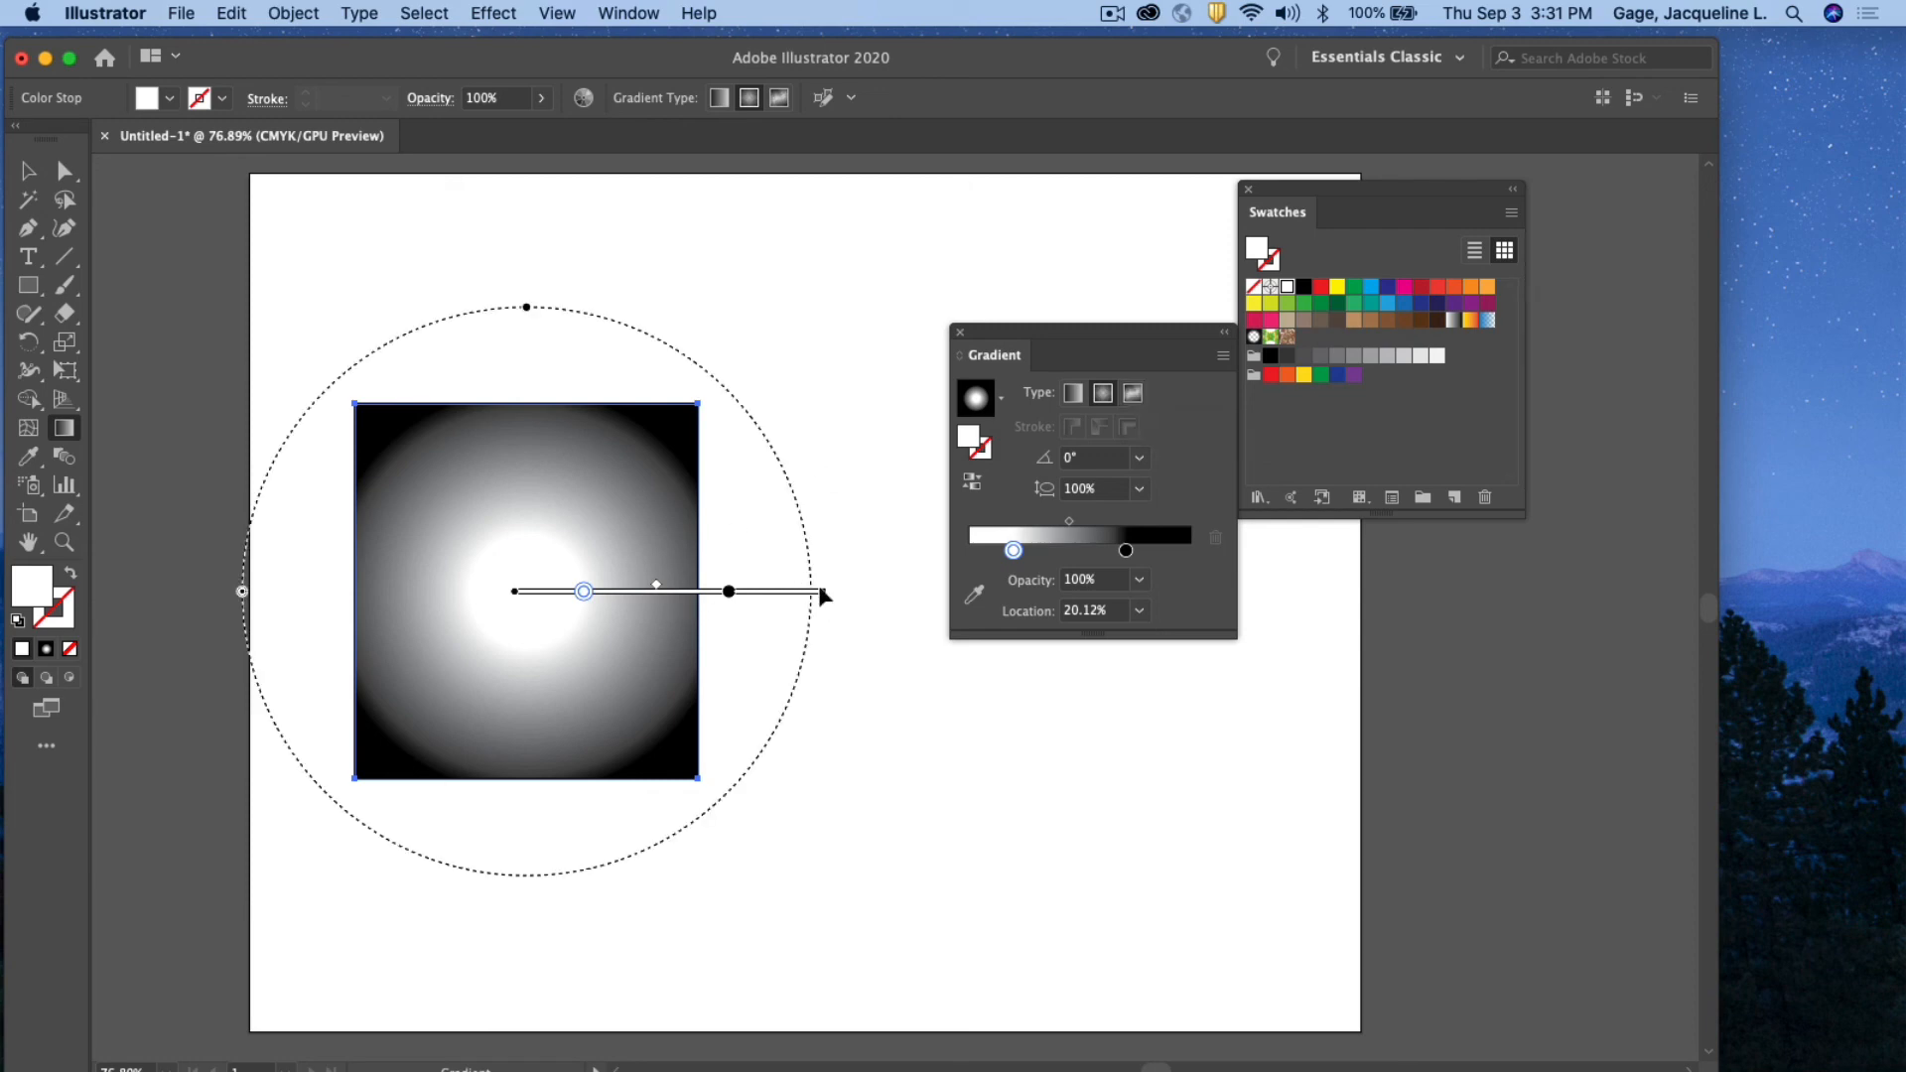
{"action": "mouse_move", "coordinate": [824, 592]}
{"action": "left_mouse_down"}
{"action": "mouse_move", "coordinate": [1092, 596]}
{"action": "mouse_move", "coordinate": [773, 594]}
{"action": "mouse_move", "coordinate": [968, 605]}
{"action": "mouse_move", "coordinate": [997, 631]}
{"action": "left_mouse_up"}
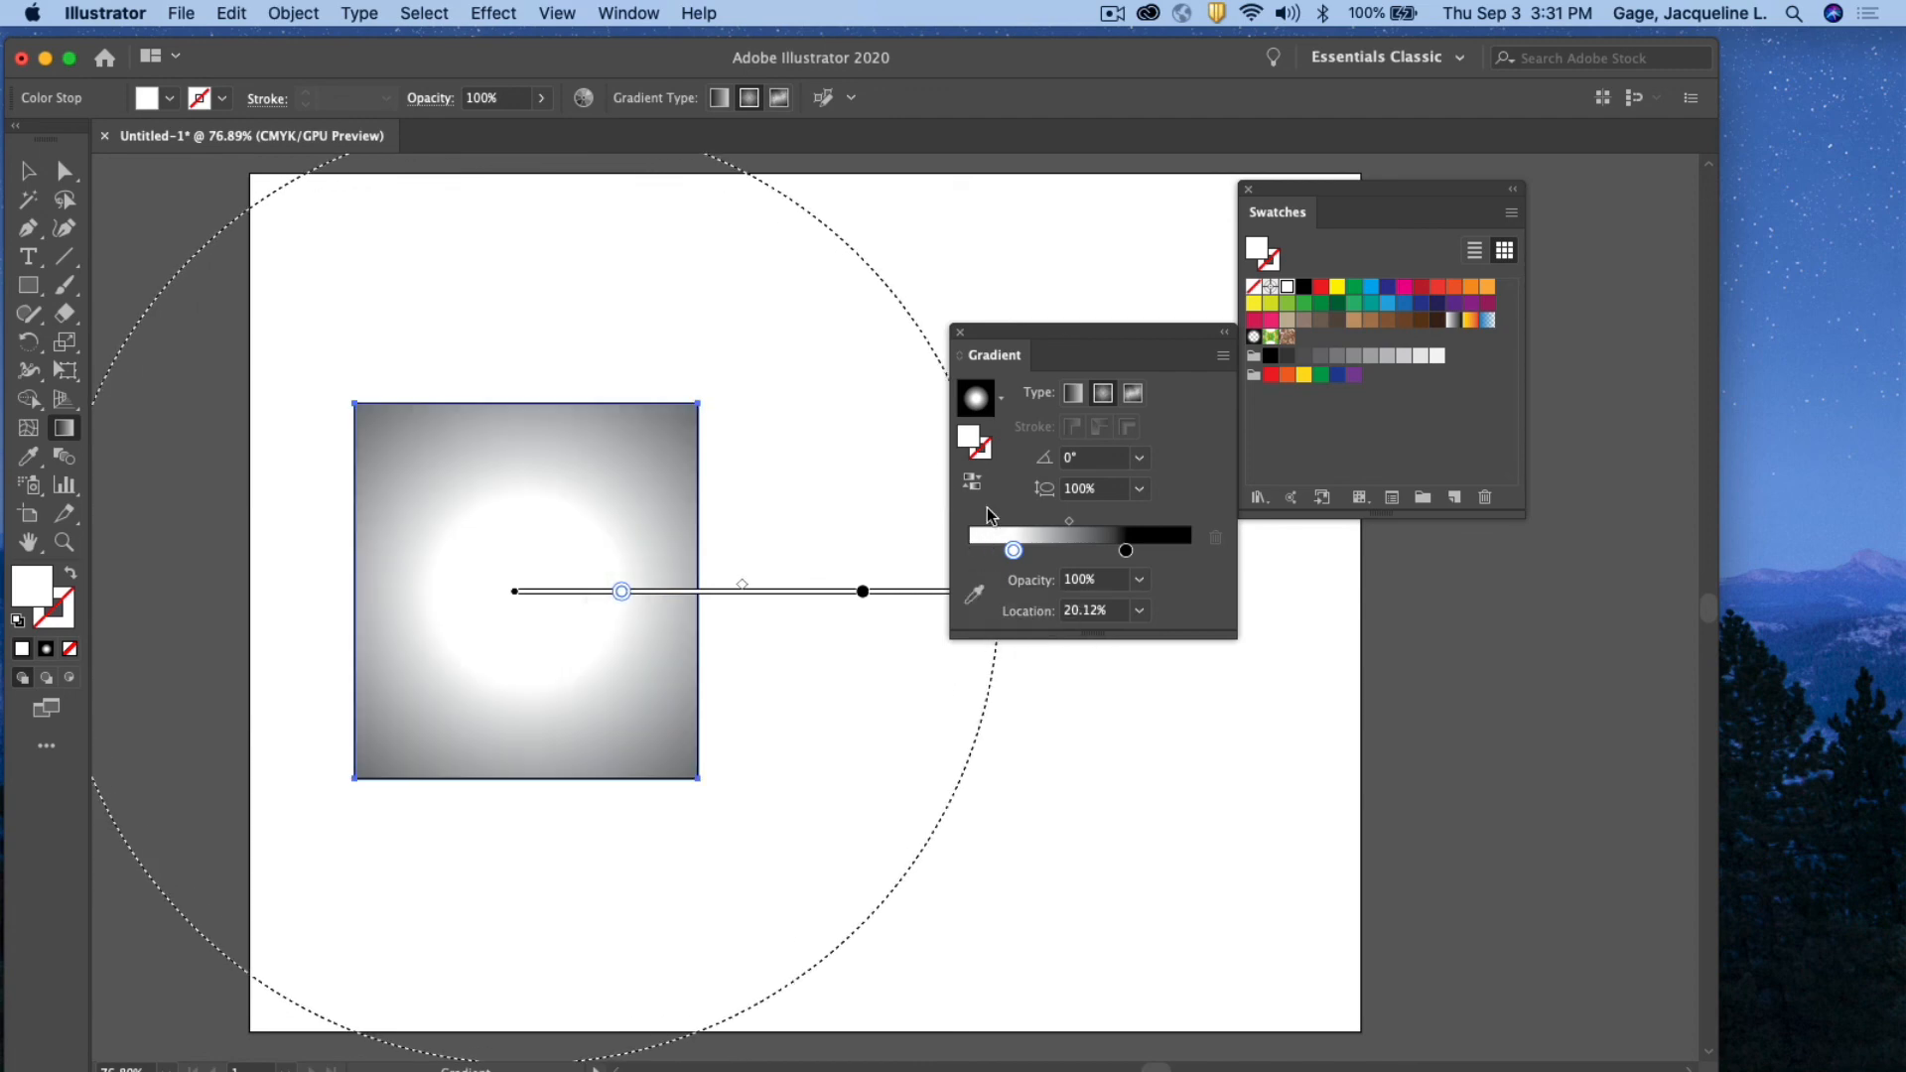
Close the gradient settings and deselect the rectangle
{"action": "left_click", "coordinate": [960, 332]}
{"action": "key", "text": "v"}
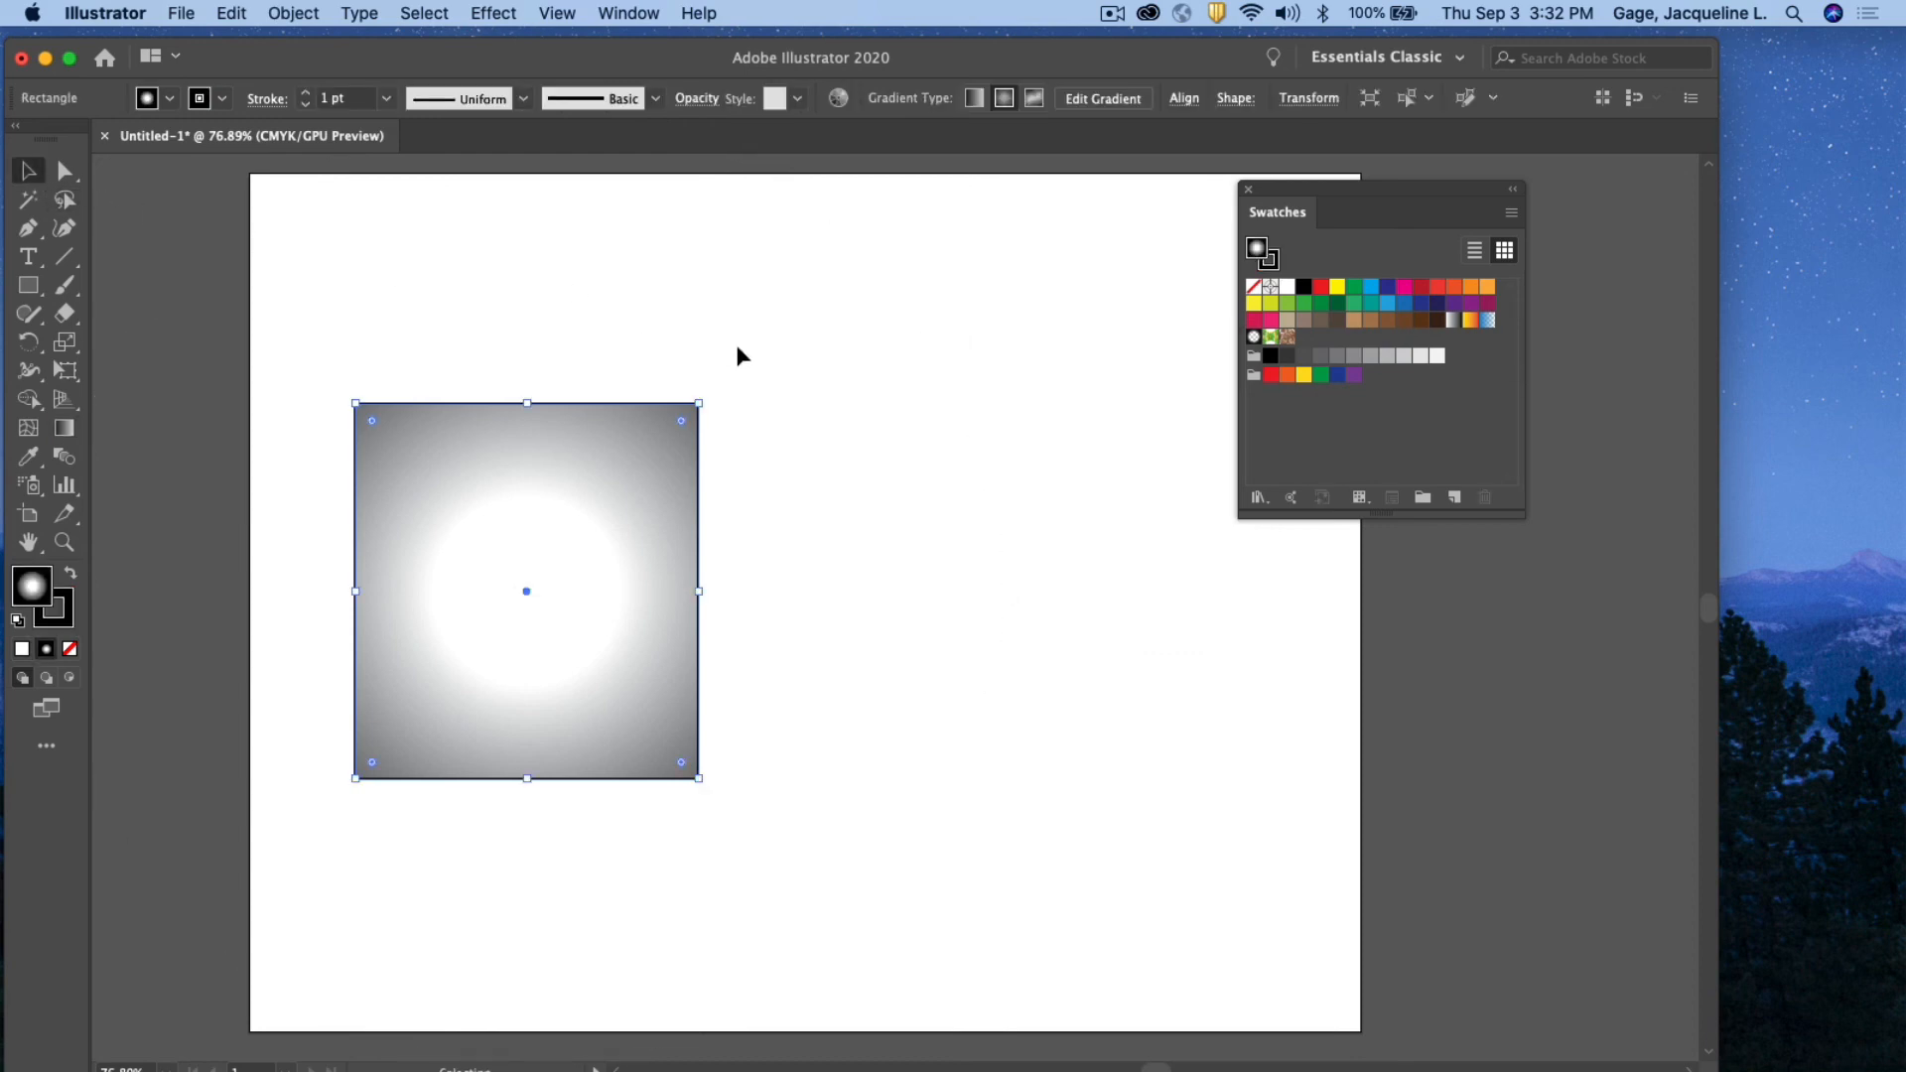
{"action": "left_click", "coordinate": [736, 348]}
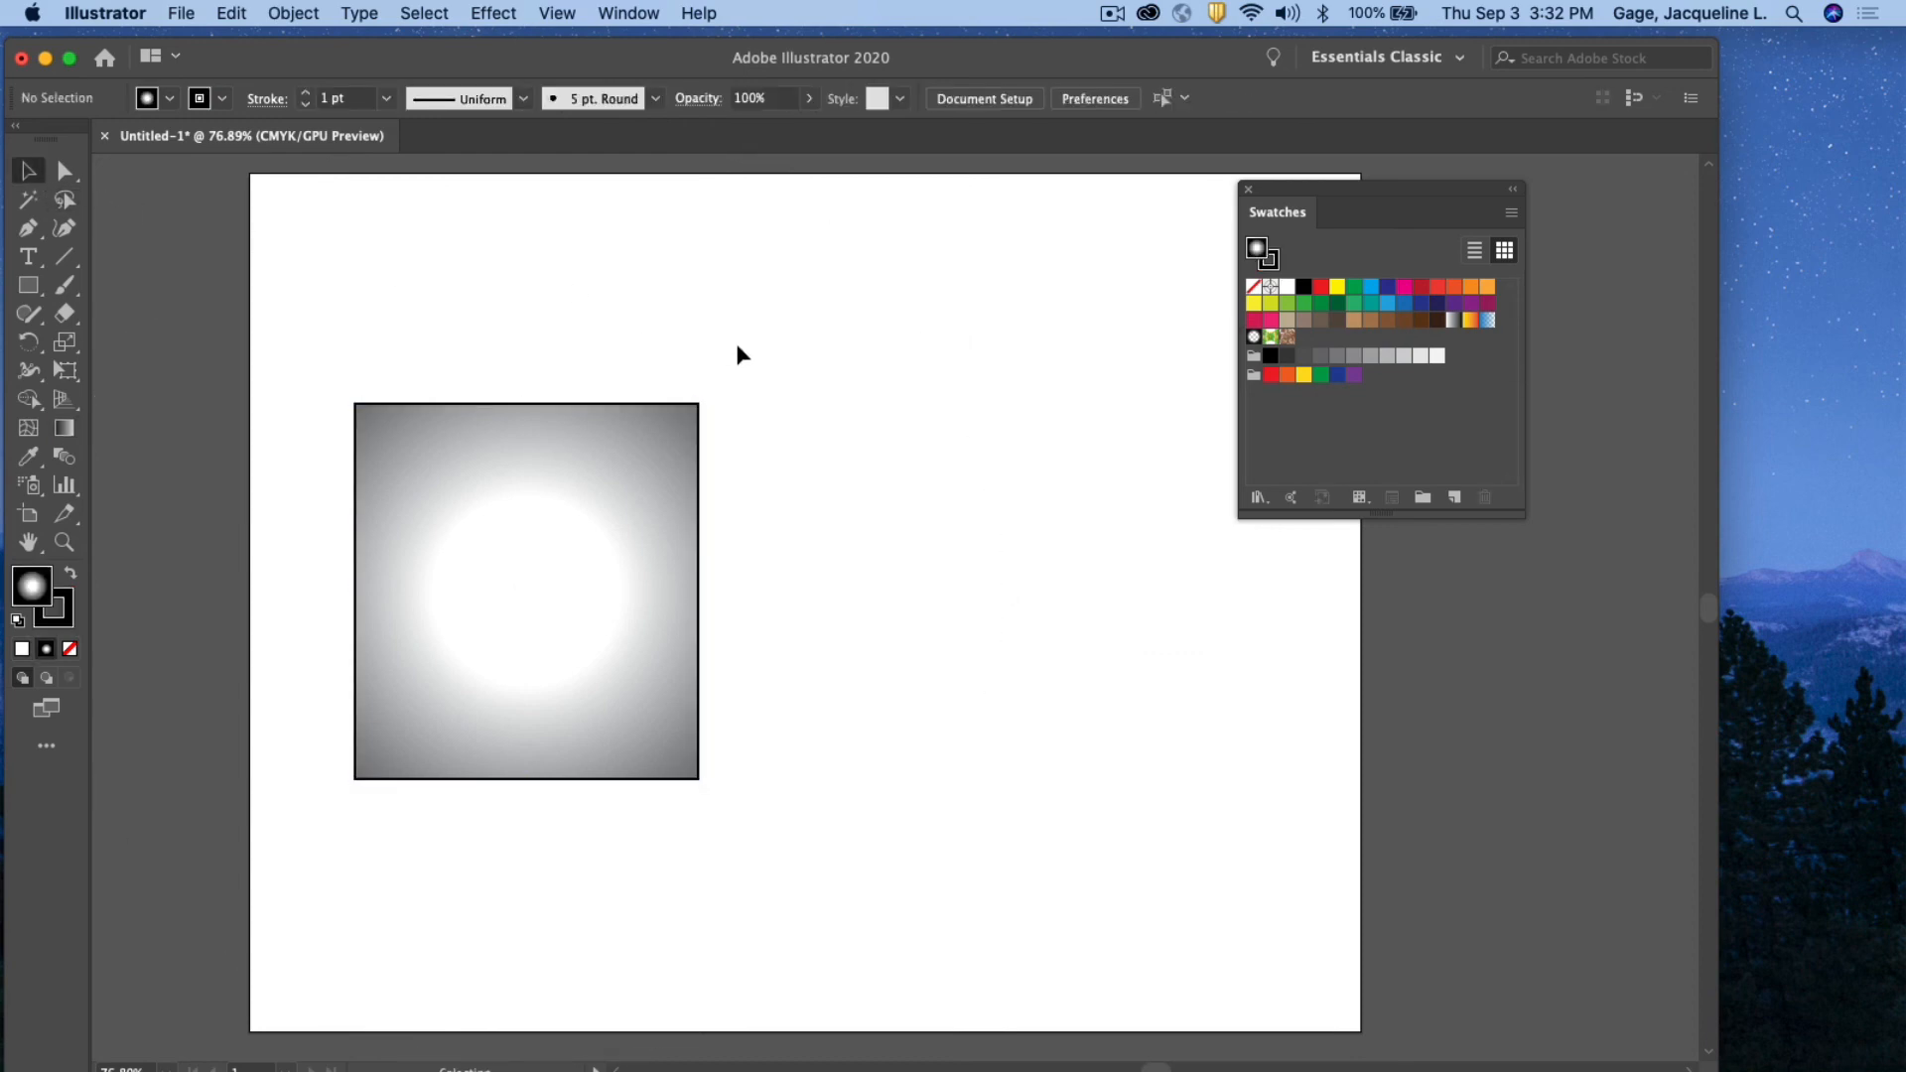
Open the Fruits and Vegetables gradient swatch library
{"action": "left_click", "coordinate": [1258, 498]}
{"action": "mouse_move", "coordinate": [1313, 722]}
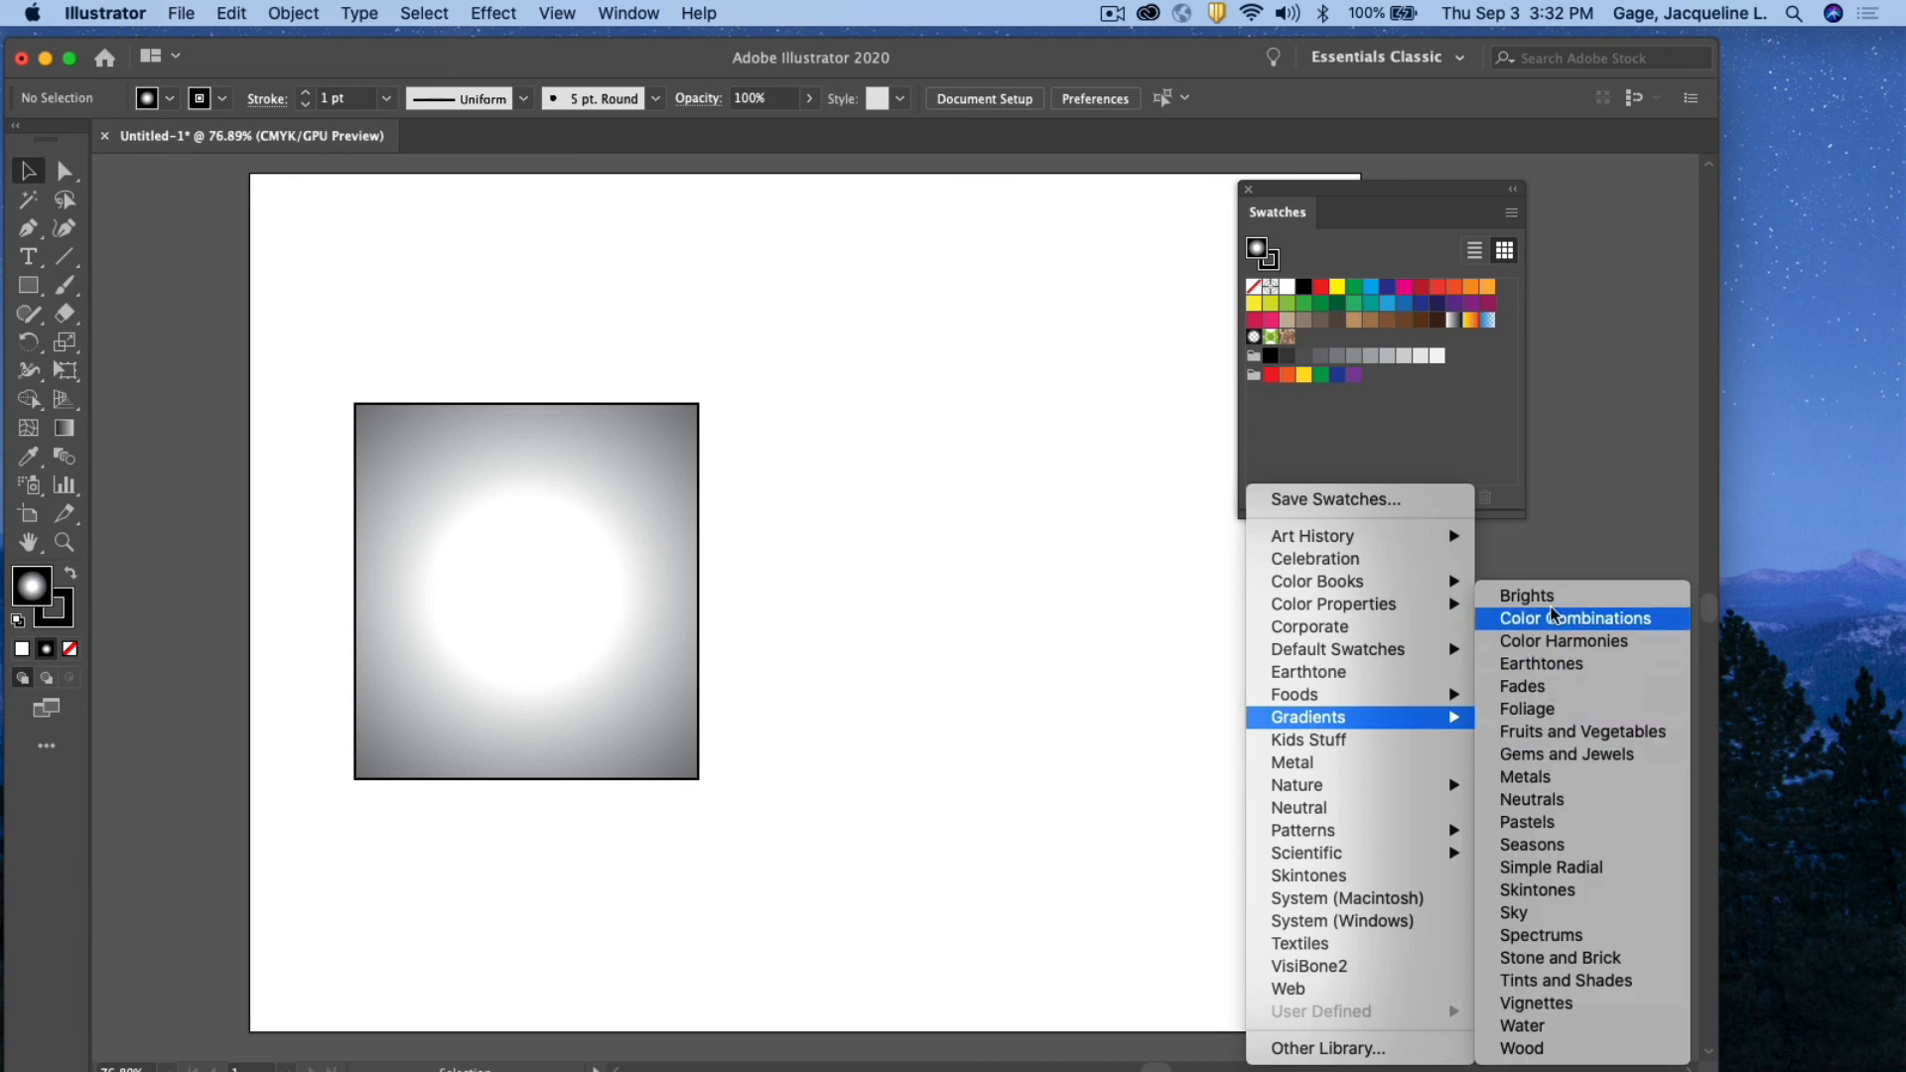
{"action": "left_click", "coordinate": [1534, 742]}
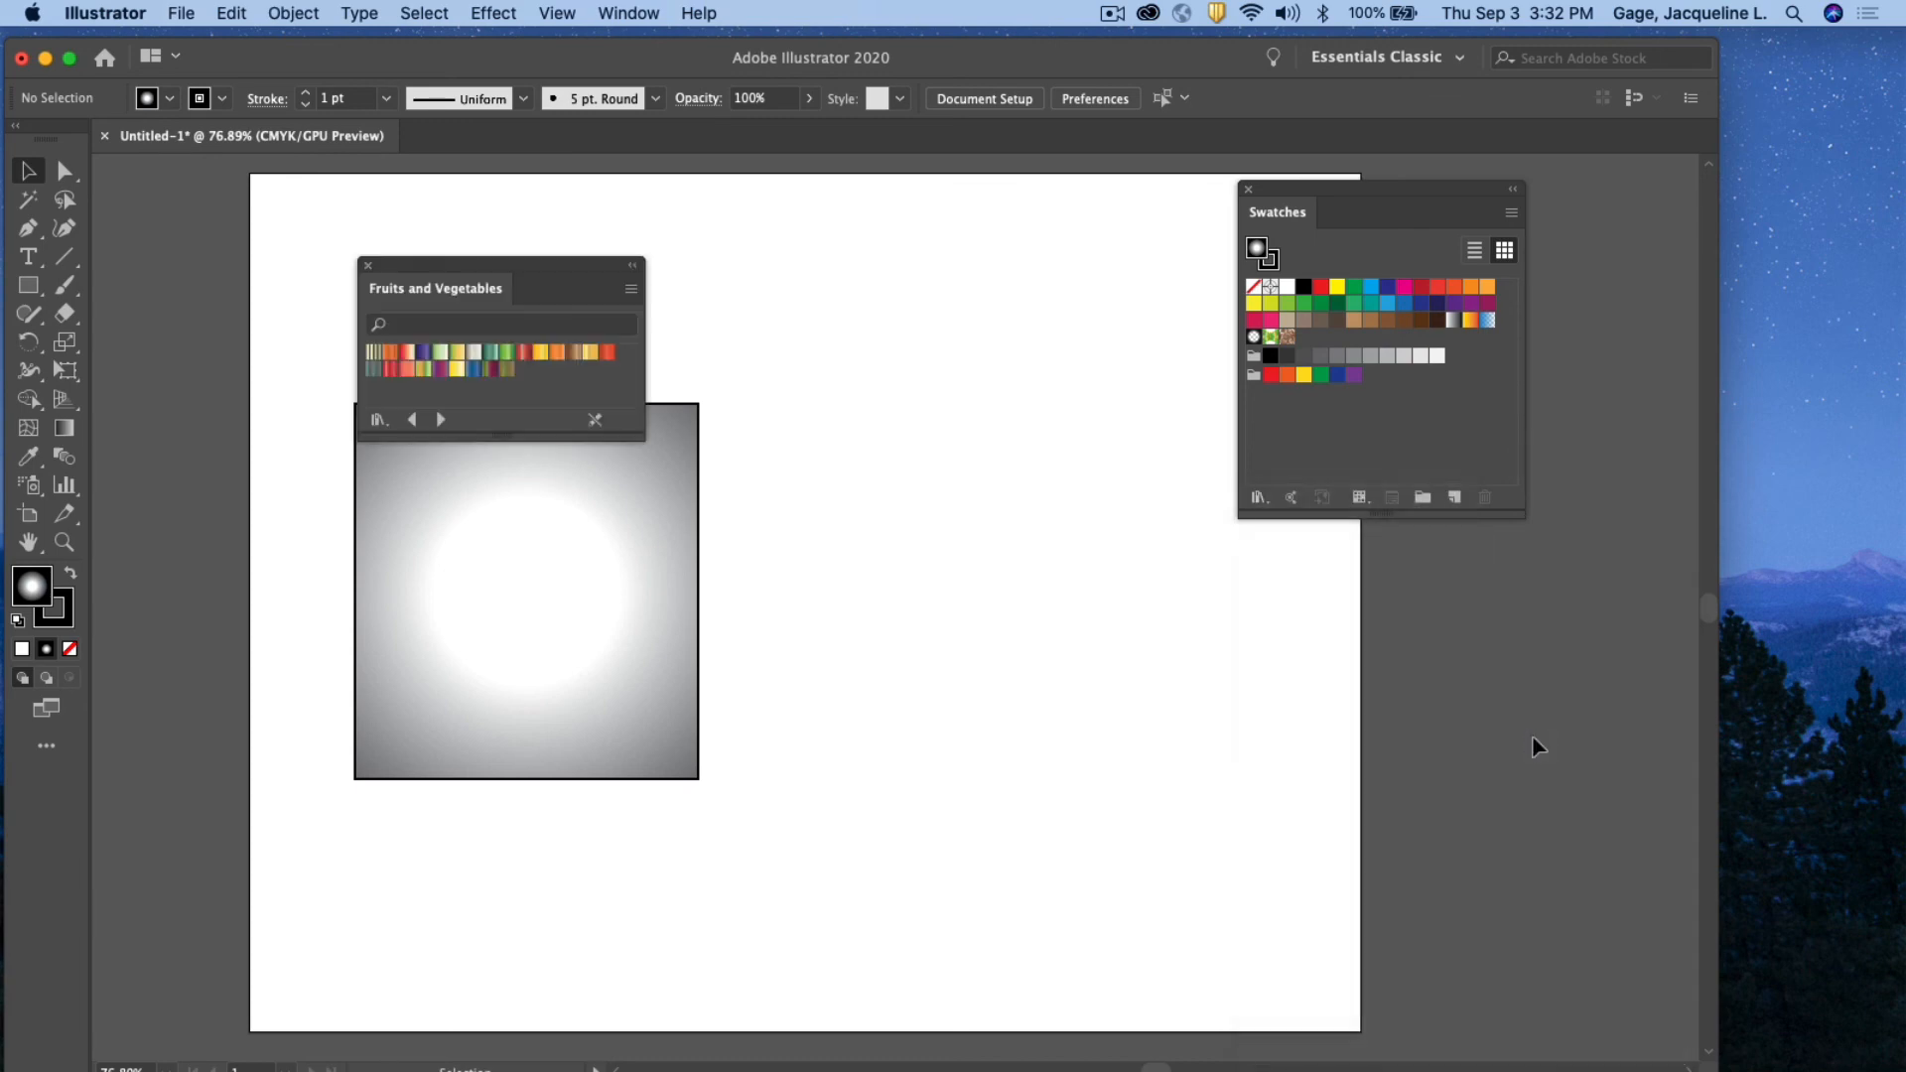
Choose the last orange-red gradient in the first row of Fruits and Vegetables as the fill, and switch the library to the Seasons gradients
{"action": "left_click", "coordinate": [608, 354]}
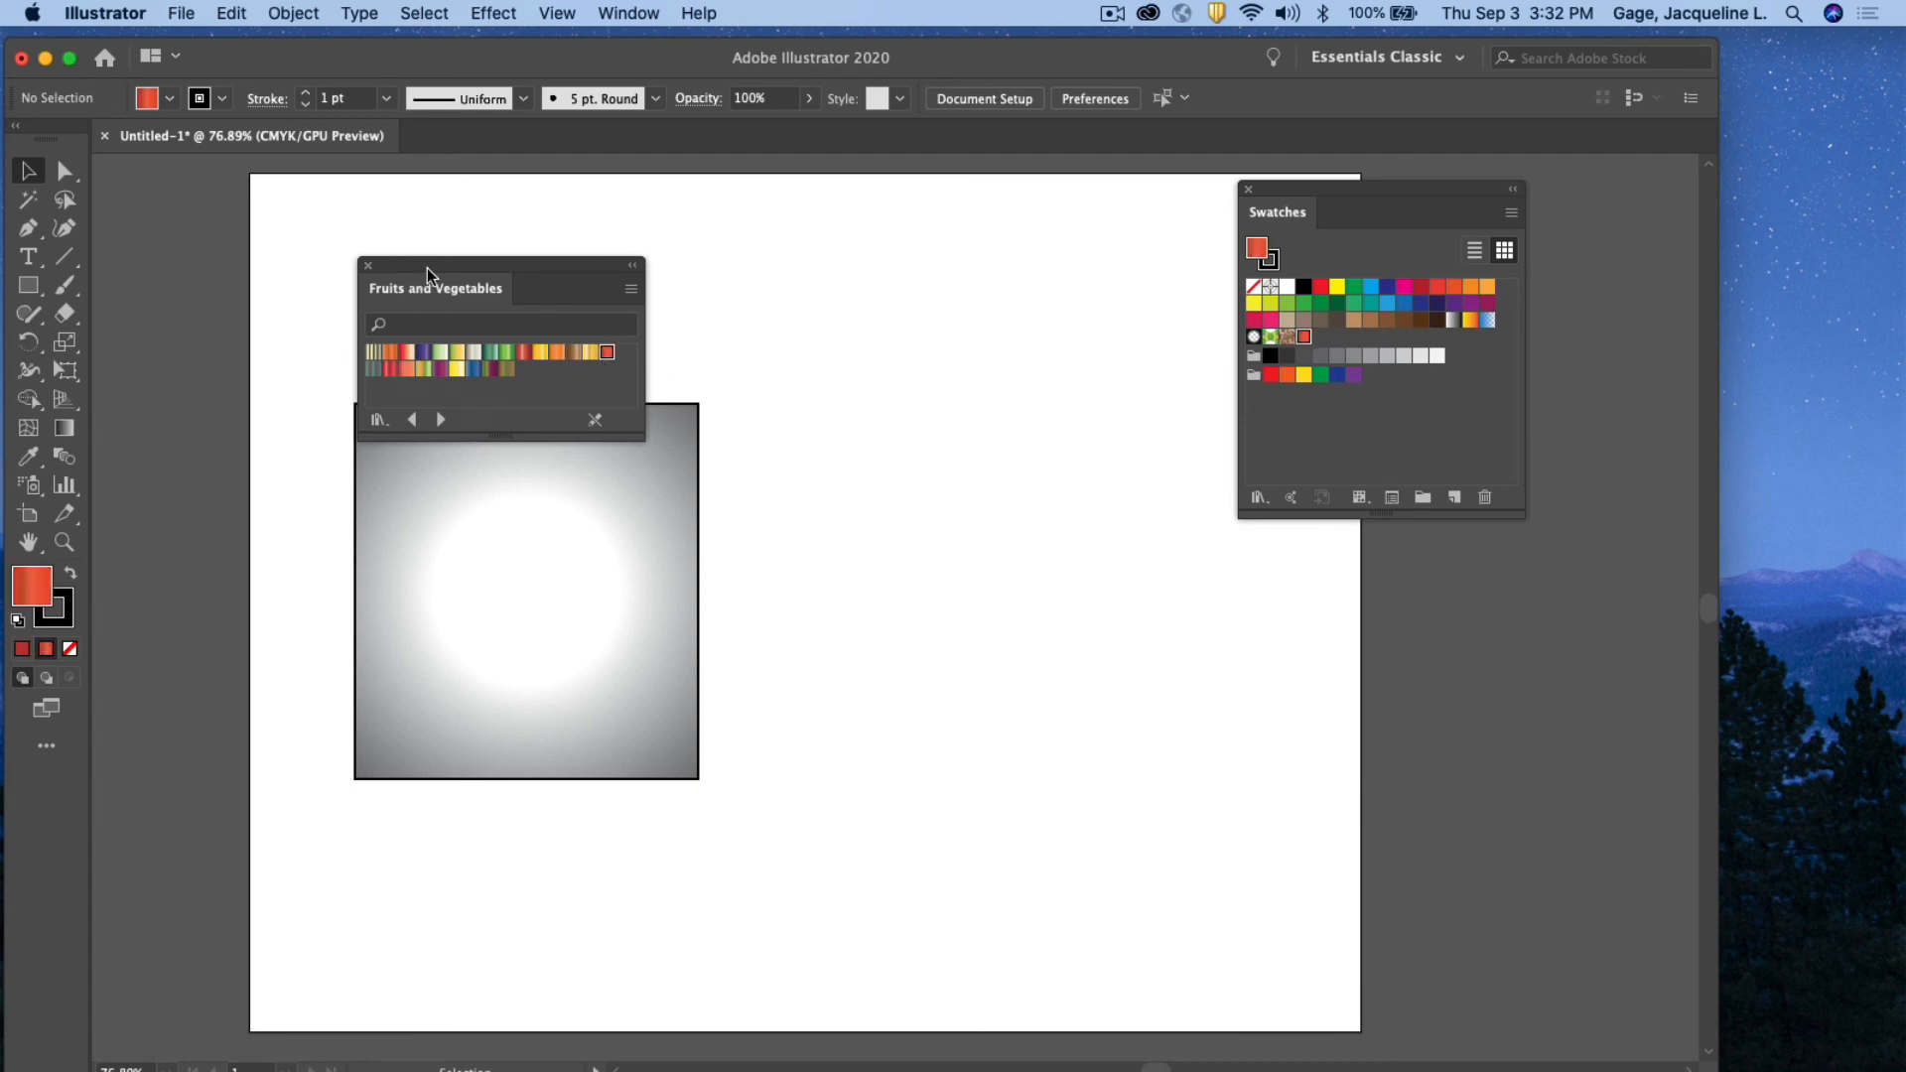
{"action": "left_click_drag", "start_coordinate": [430, 266], "coordinate": [902, 224]}
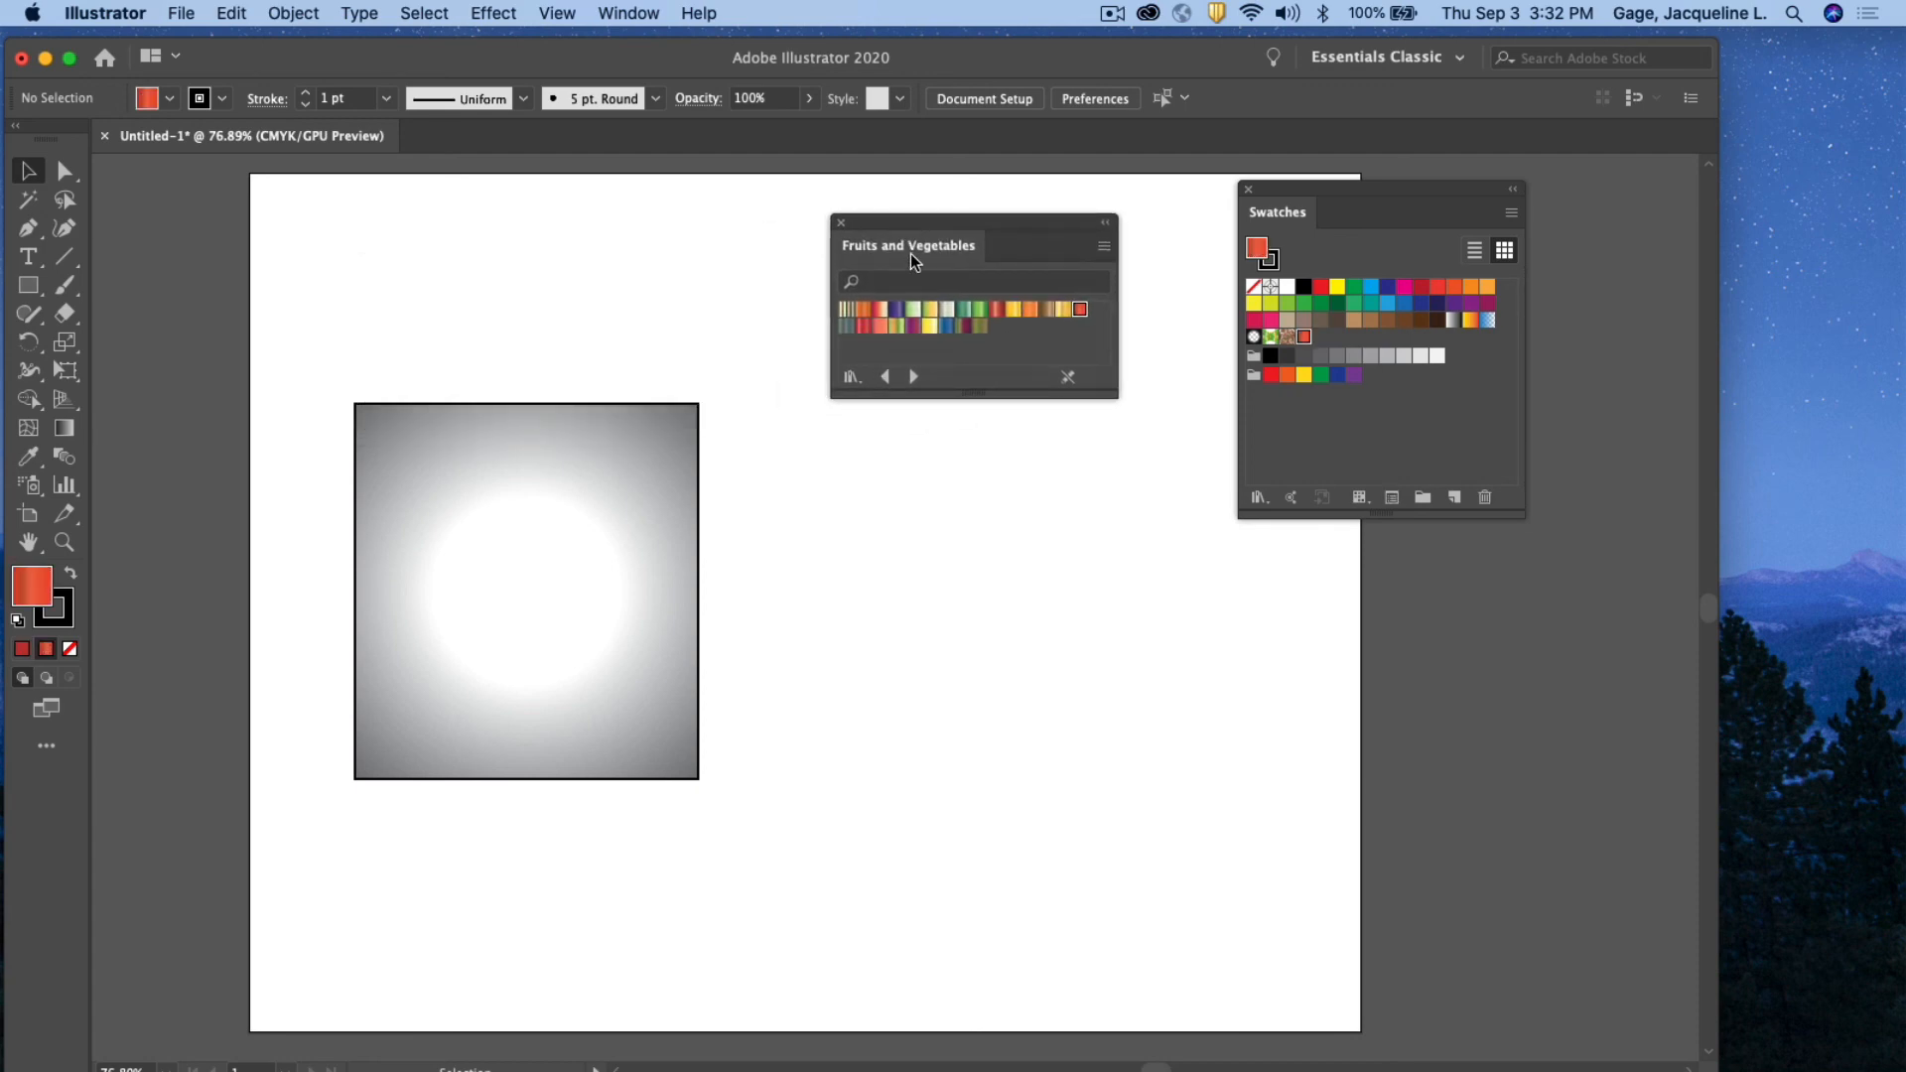
{"action": "left_click", "coordinate": [853, 377]}
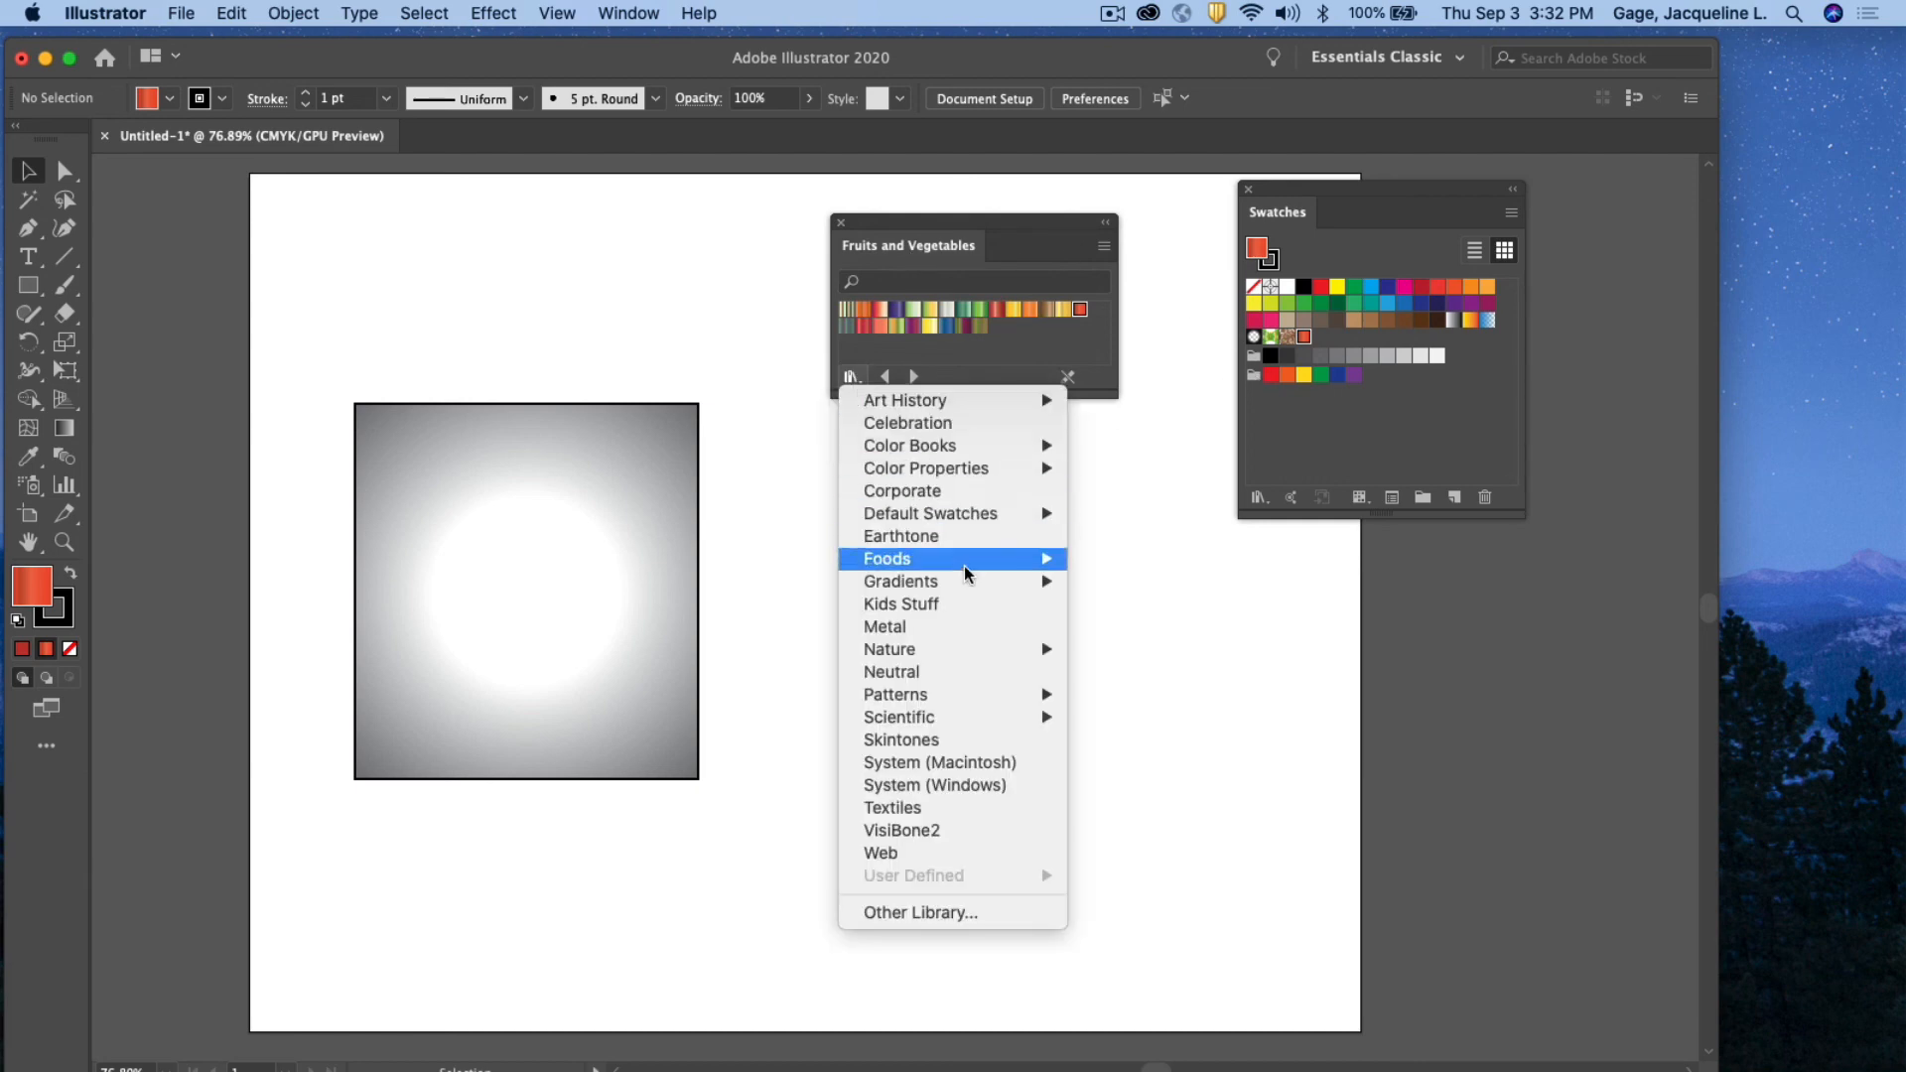
{"action": "mouse_move", "coordinate": [971, 585]}
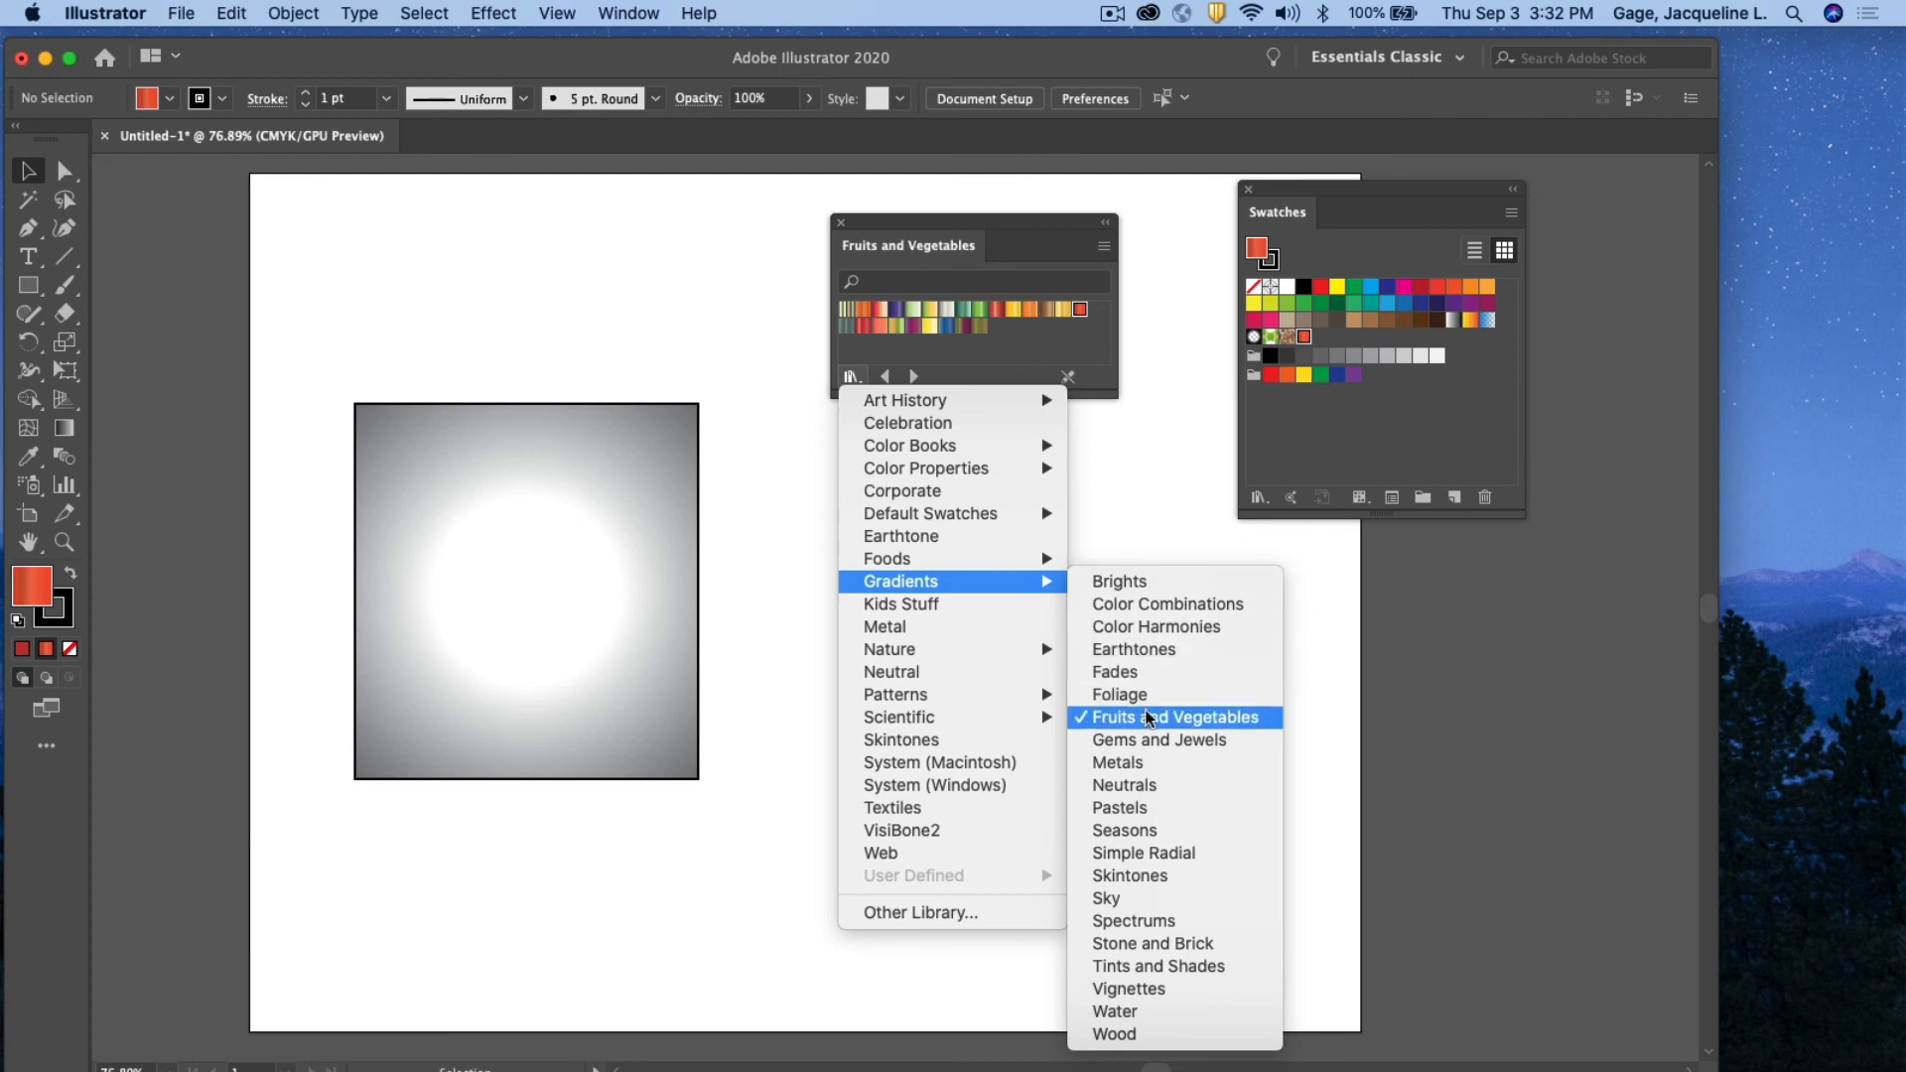
{"action": "left_click", "coordinate": [1132, 830]}
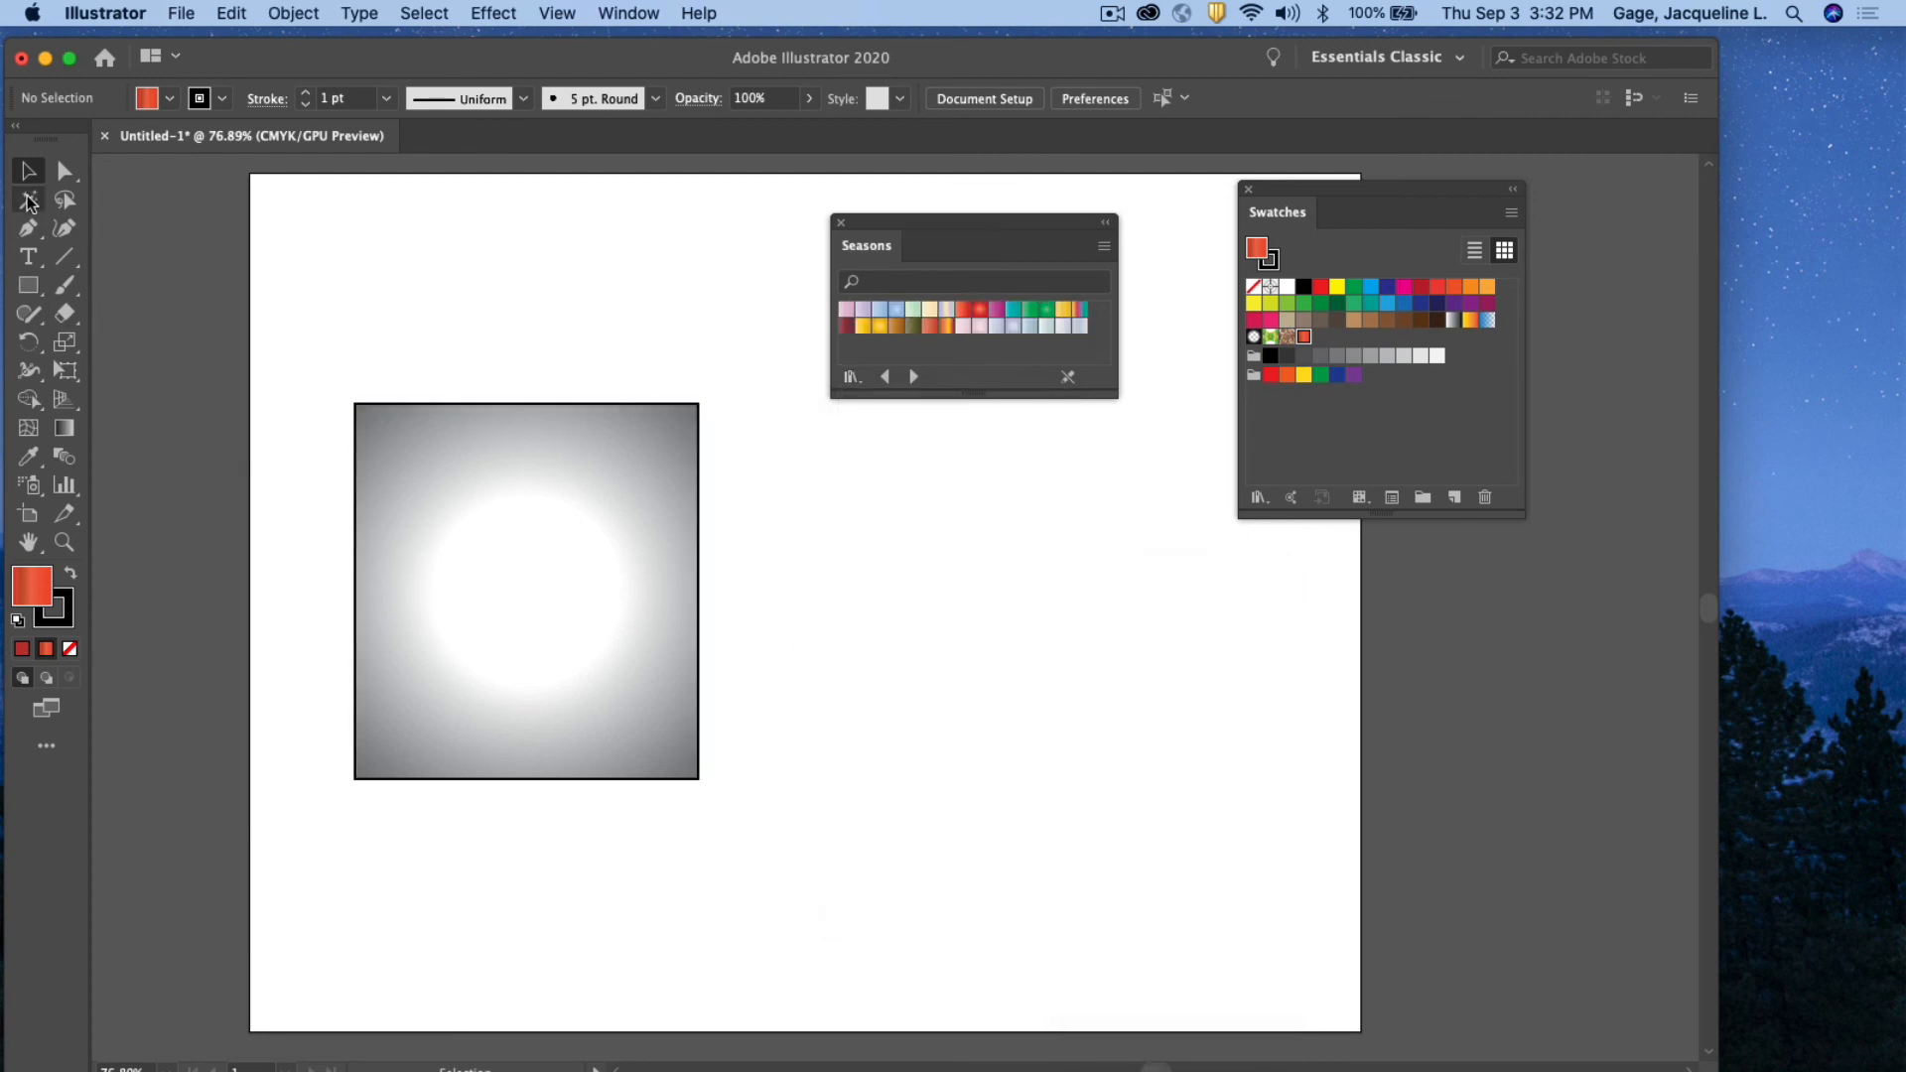
Try the red radial Seasons gradient on the rectangle, and replace it with the dark red linear gradient from the same library
{"action": "left_click", "coordinate": [447, 444]}
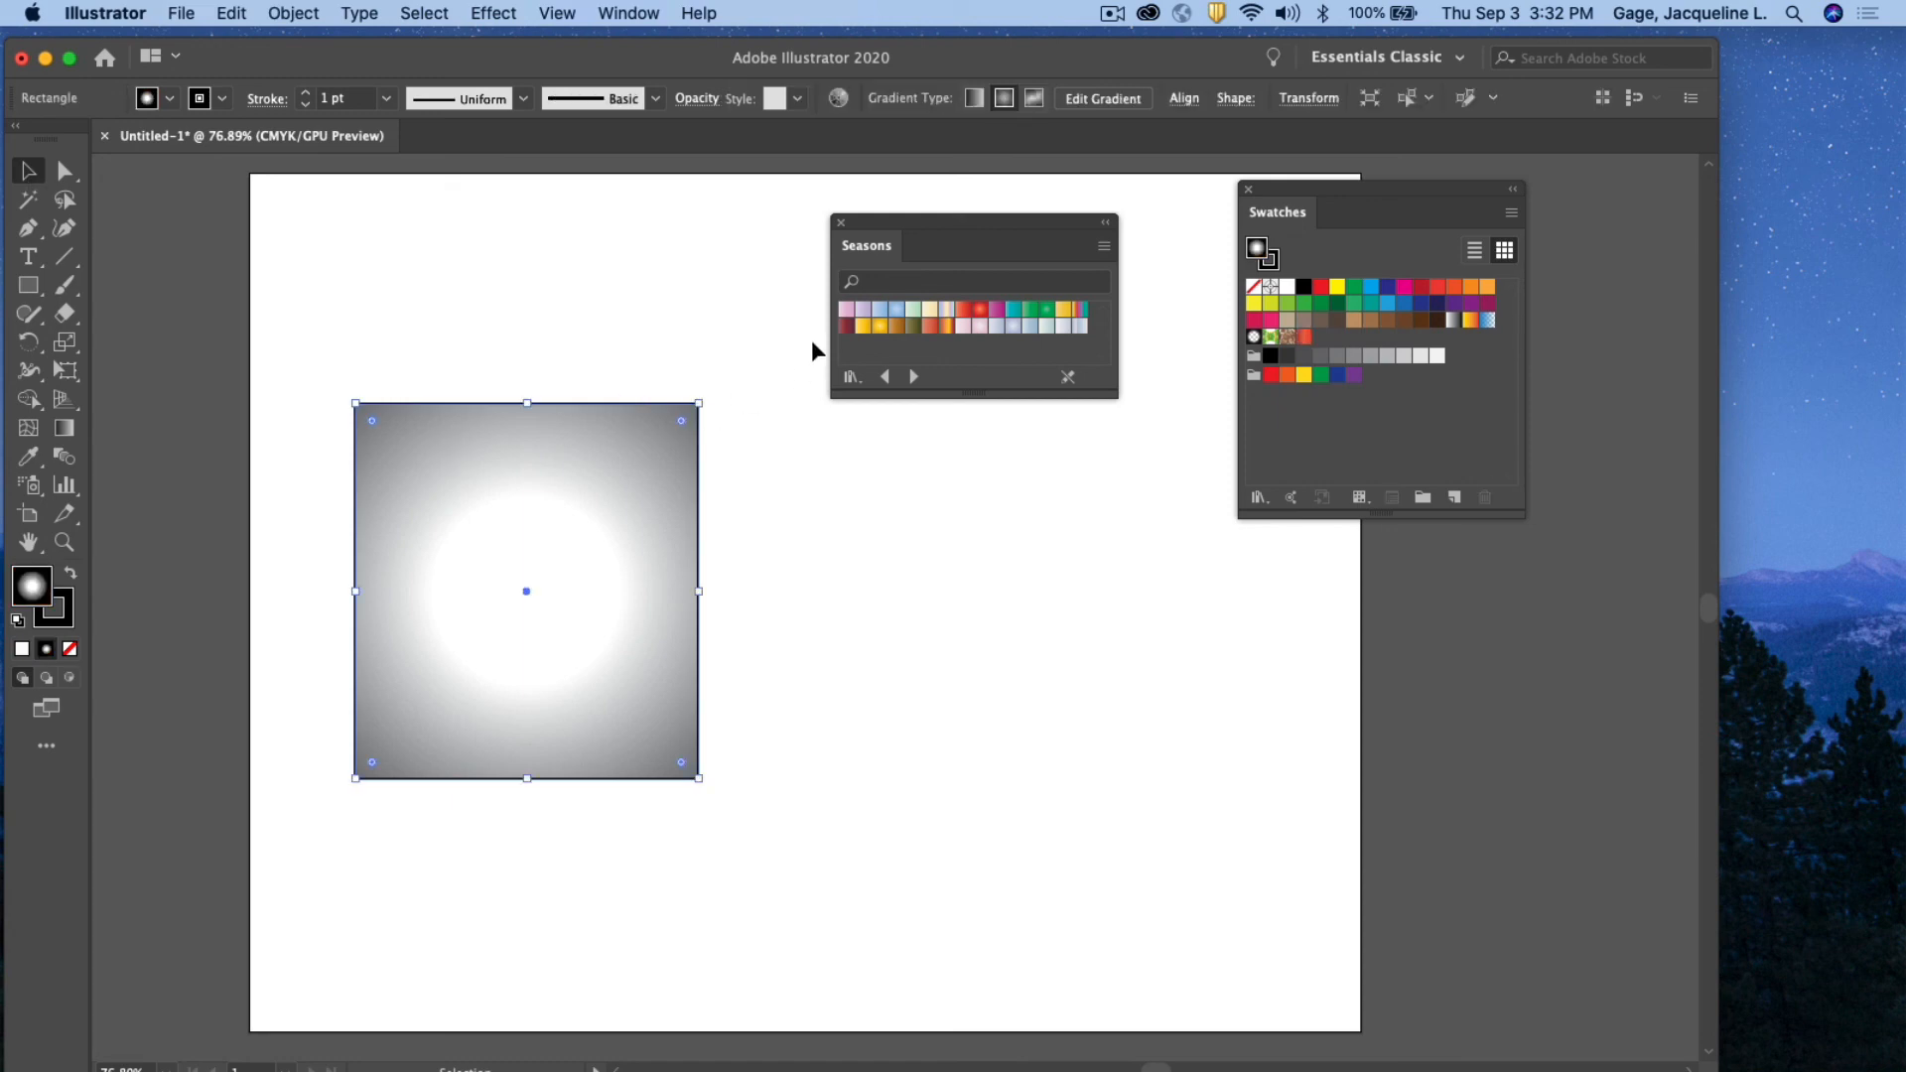
{"action": "left_click", "coordinate": [981, 311]}
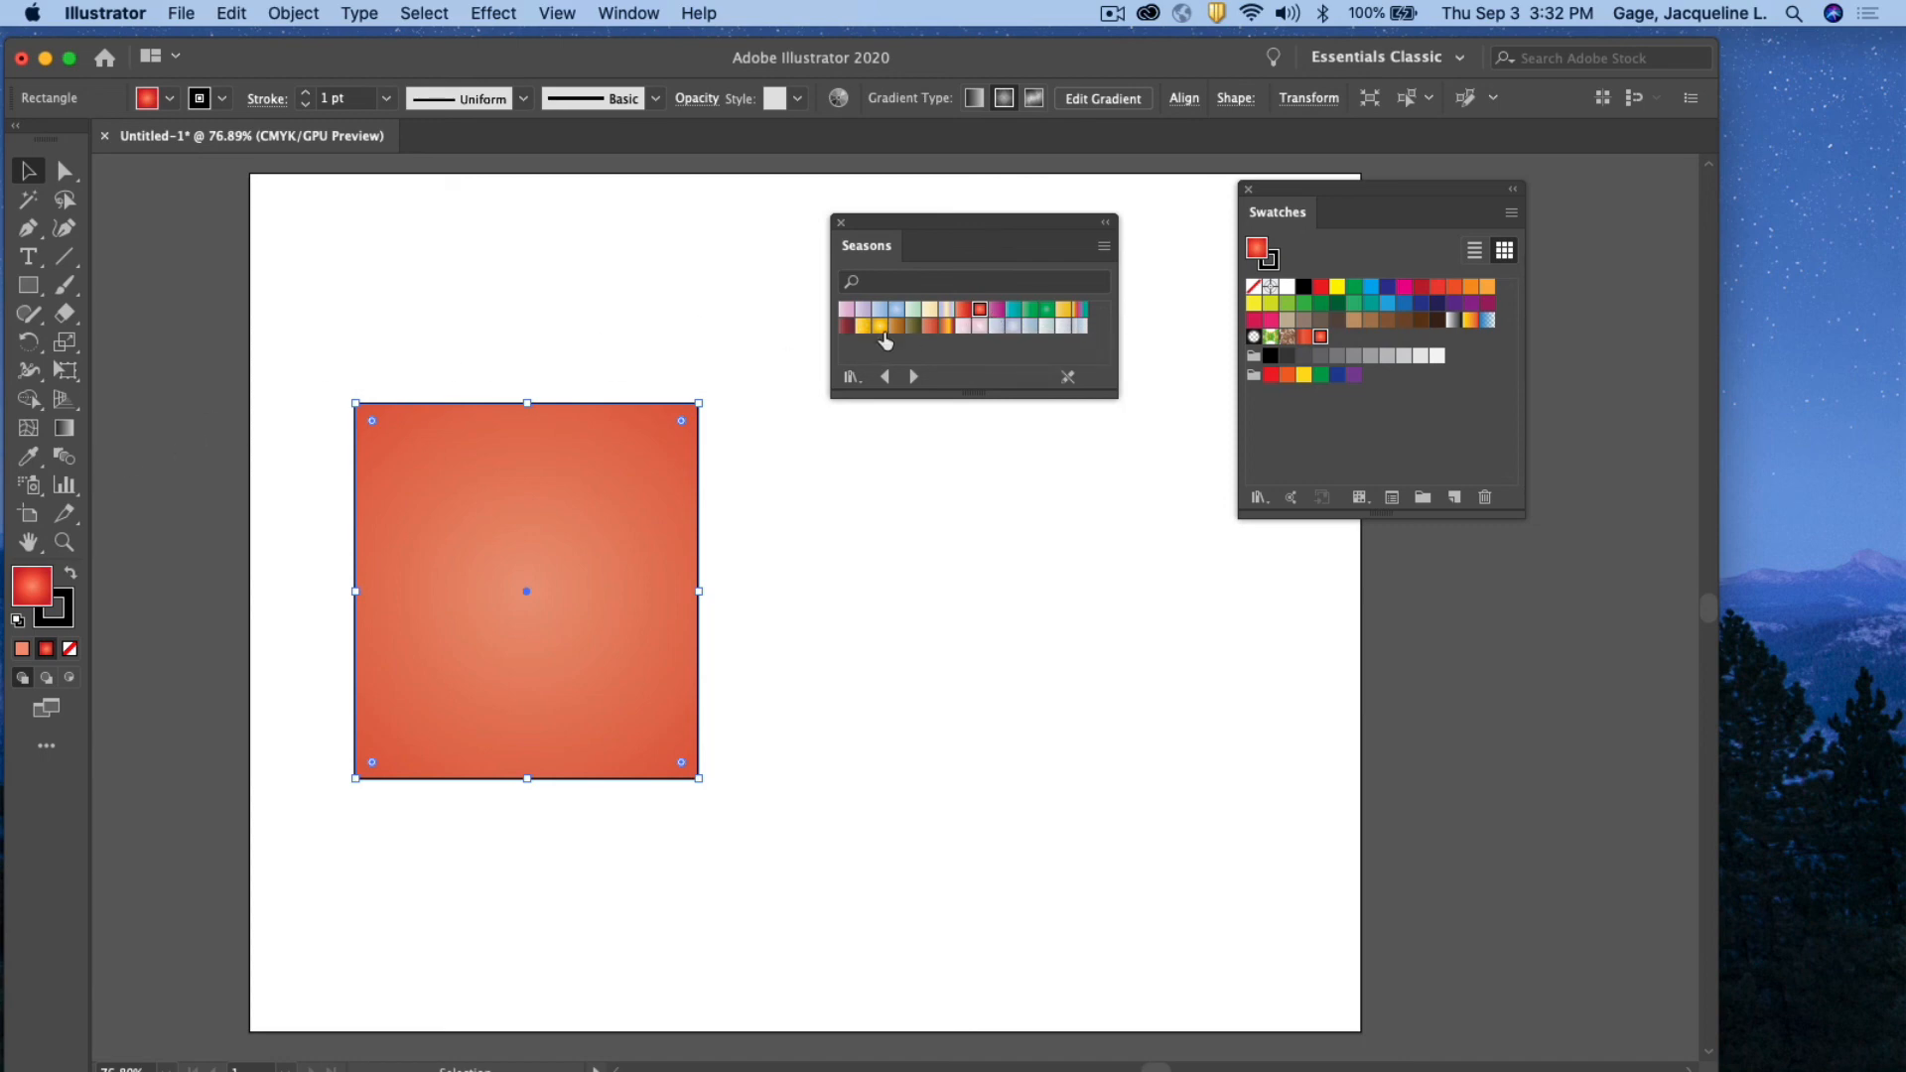
{"action": "left_click", "coordinate": [846, 326]}
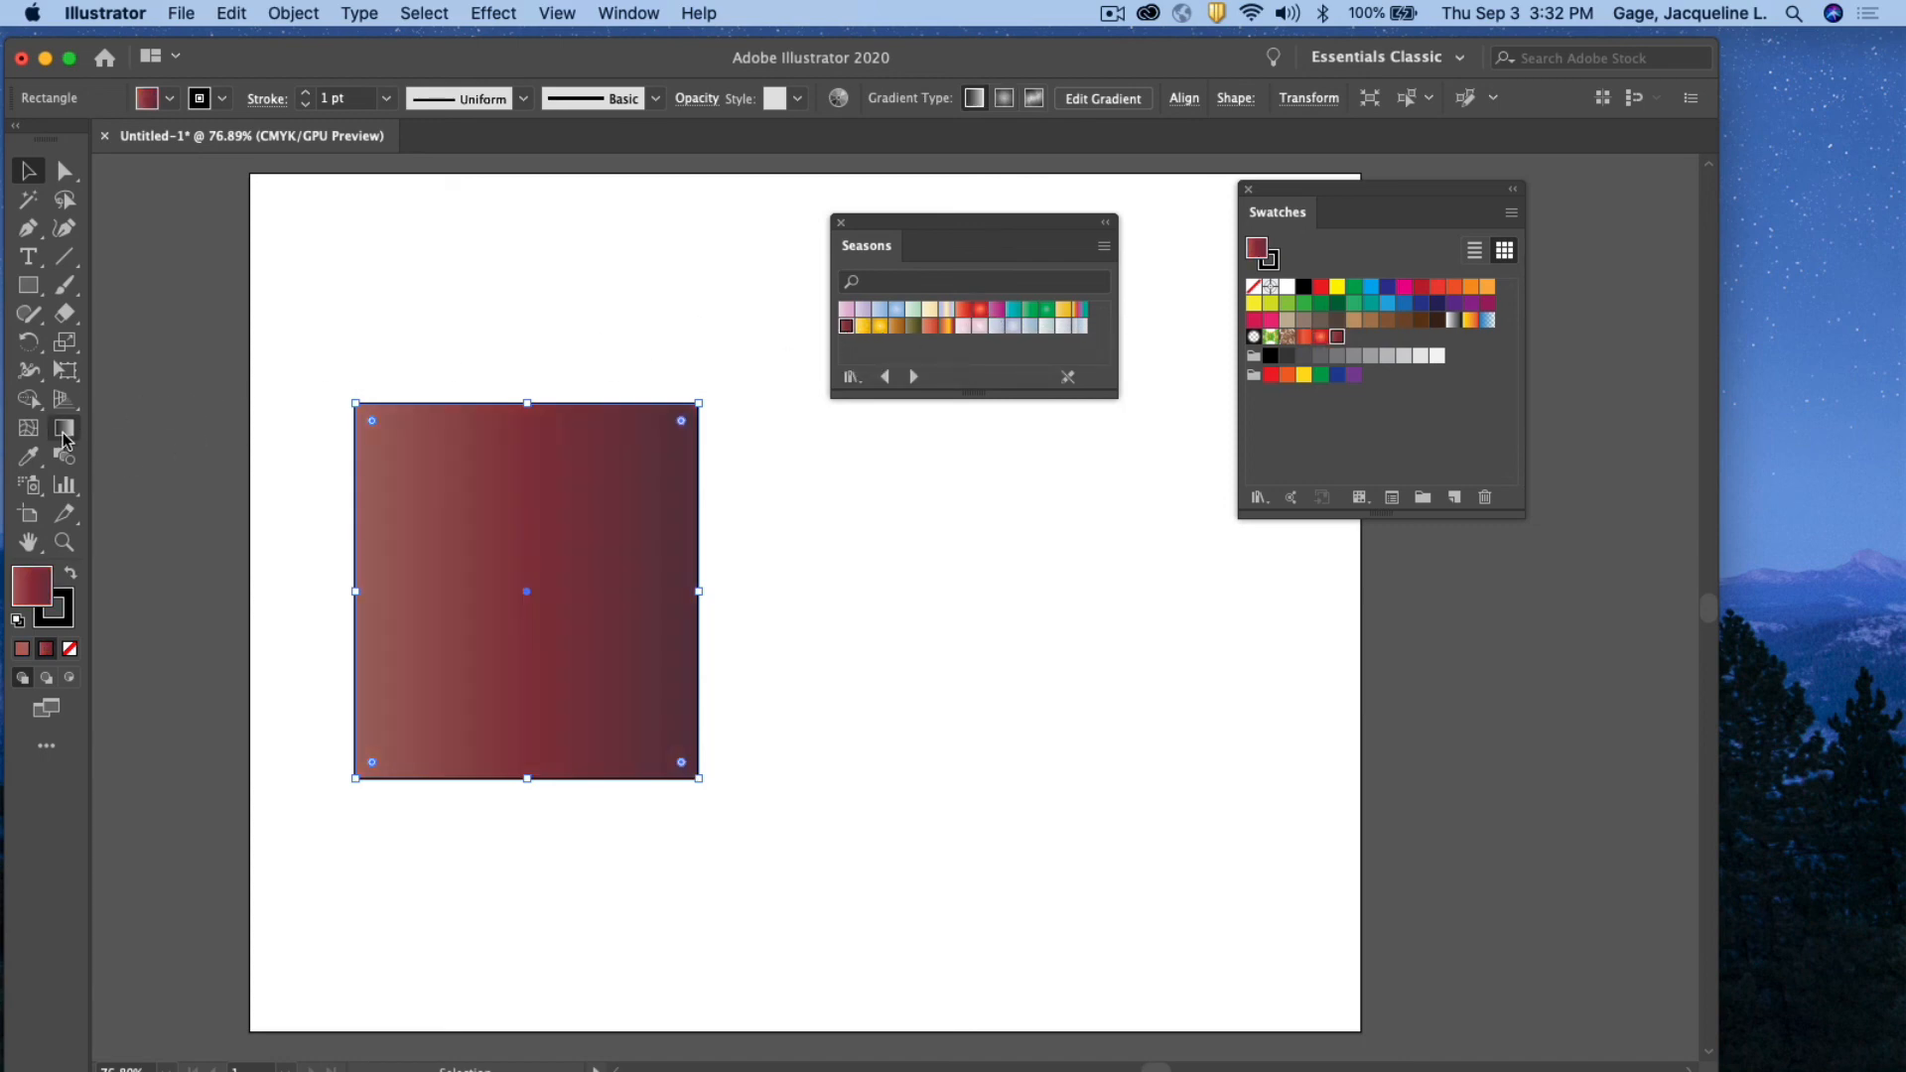
Change the rectangle's dark red gradient to radial and move the gradient settings clear of the Seasons library
{"action": "double_click", "coordinate": [63, 427]}
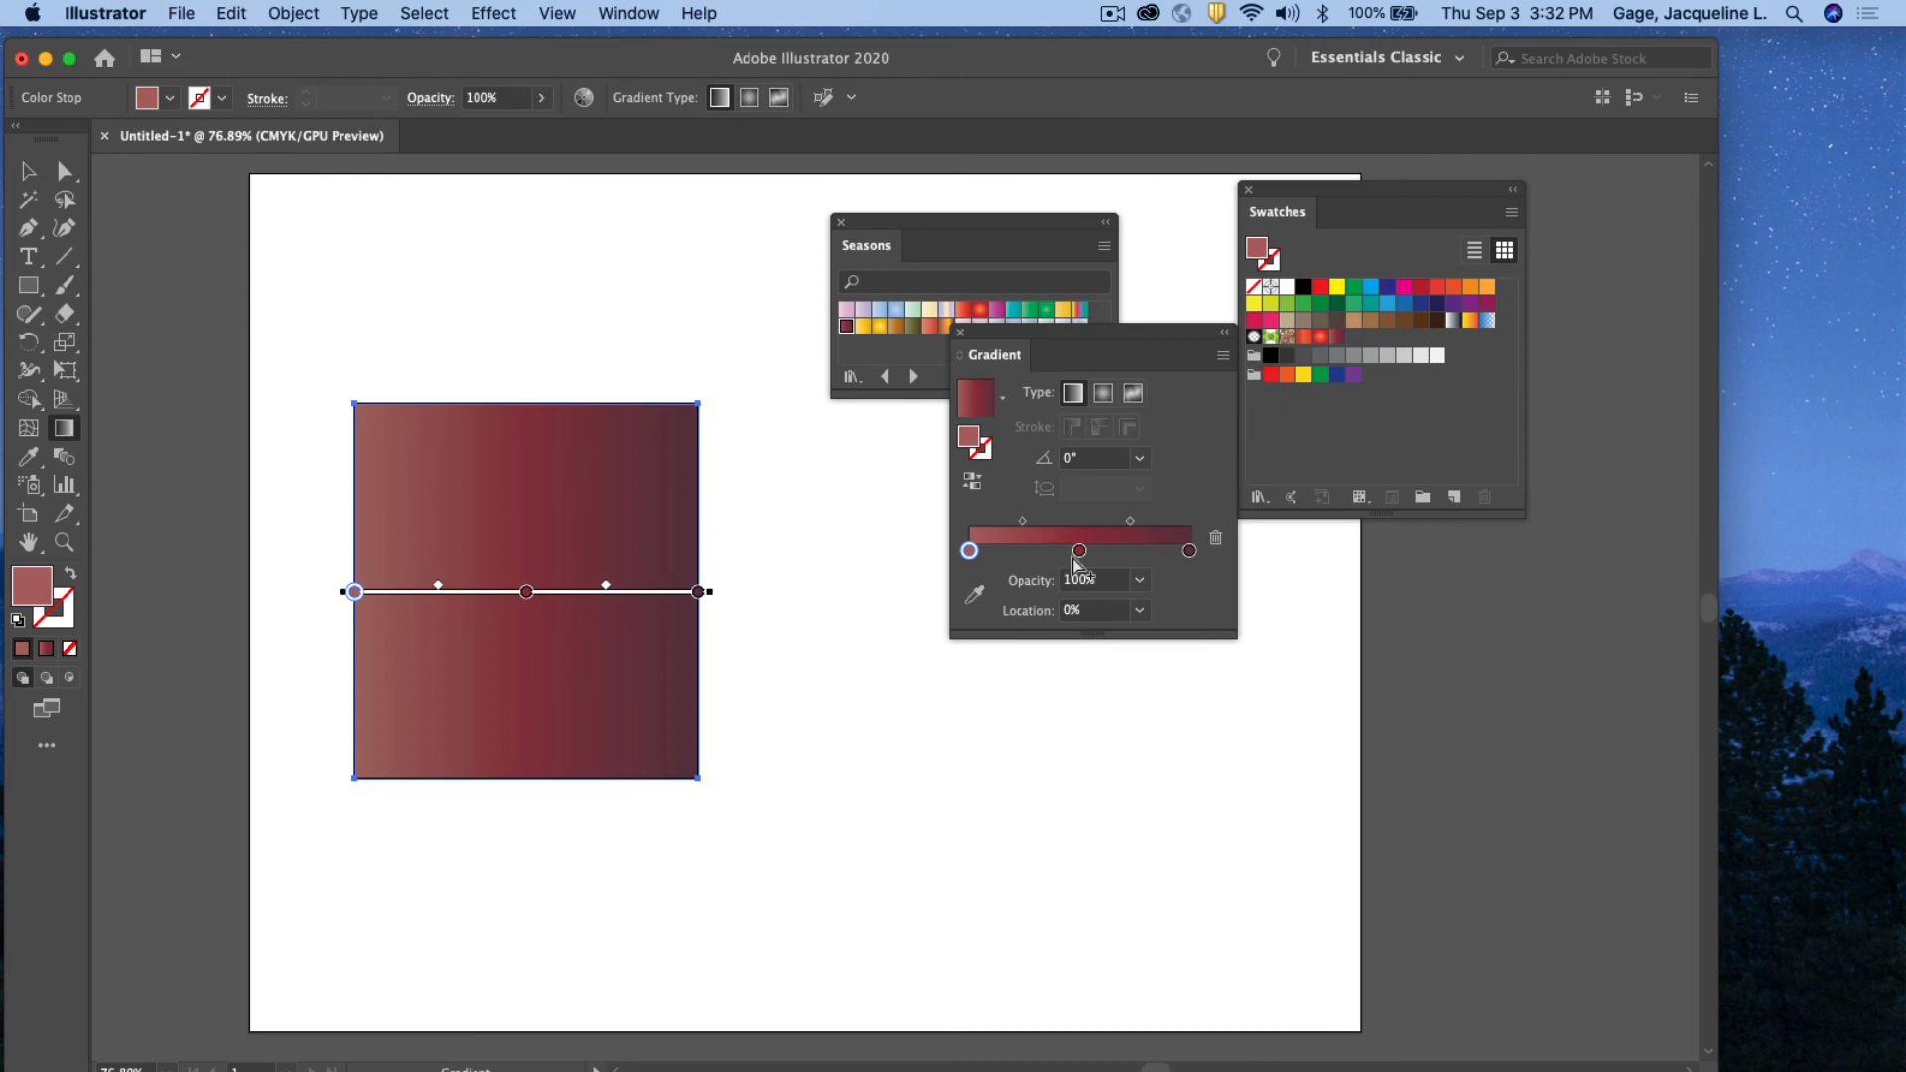
{"action": "left_click", "coordinate": [1103, 393]}
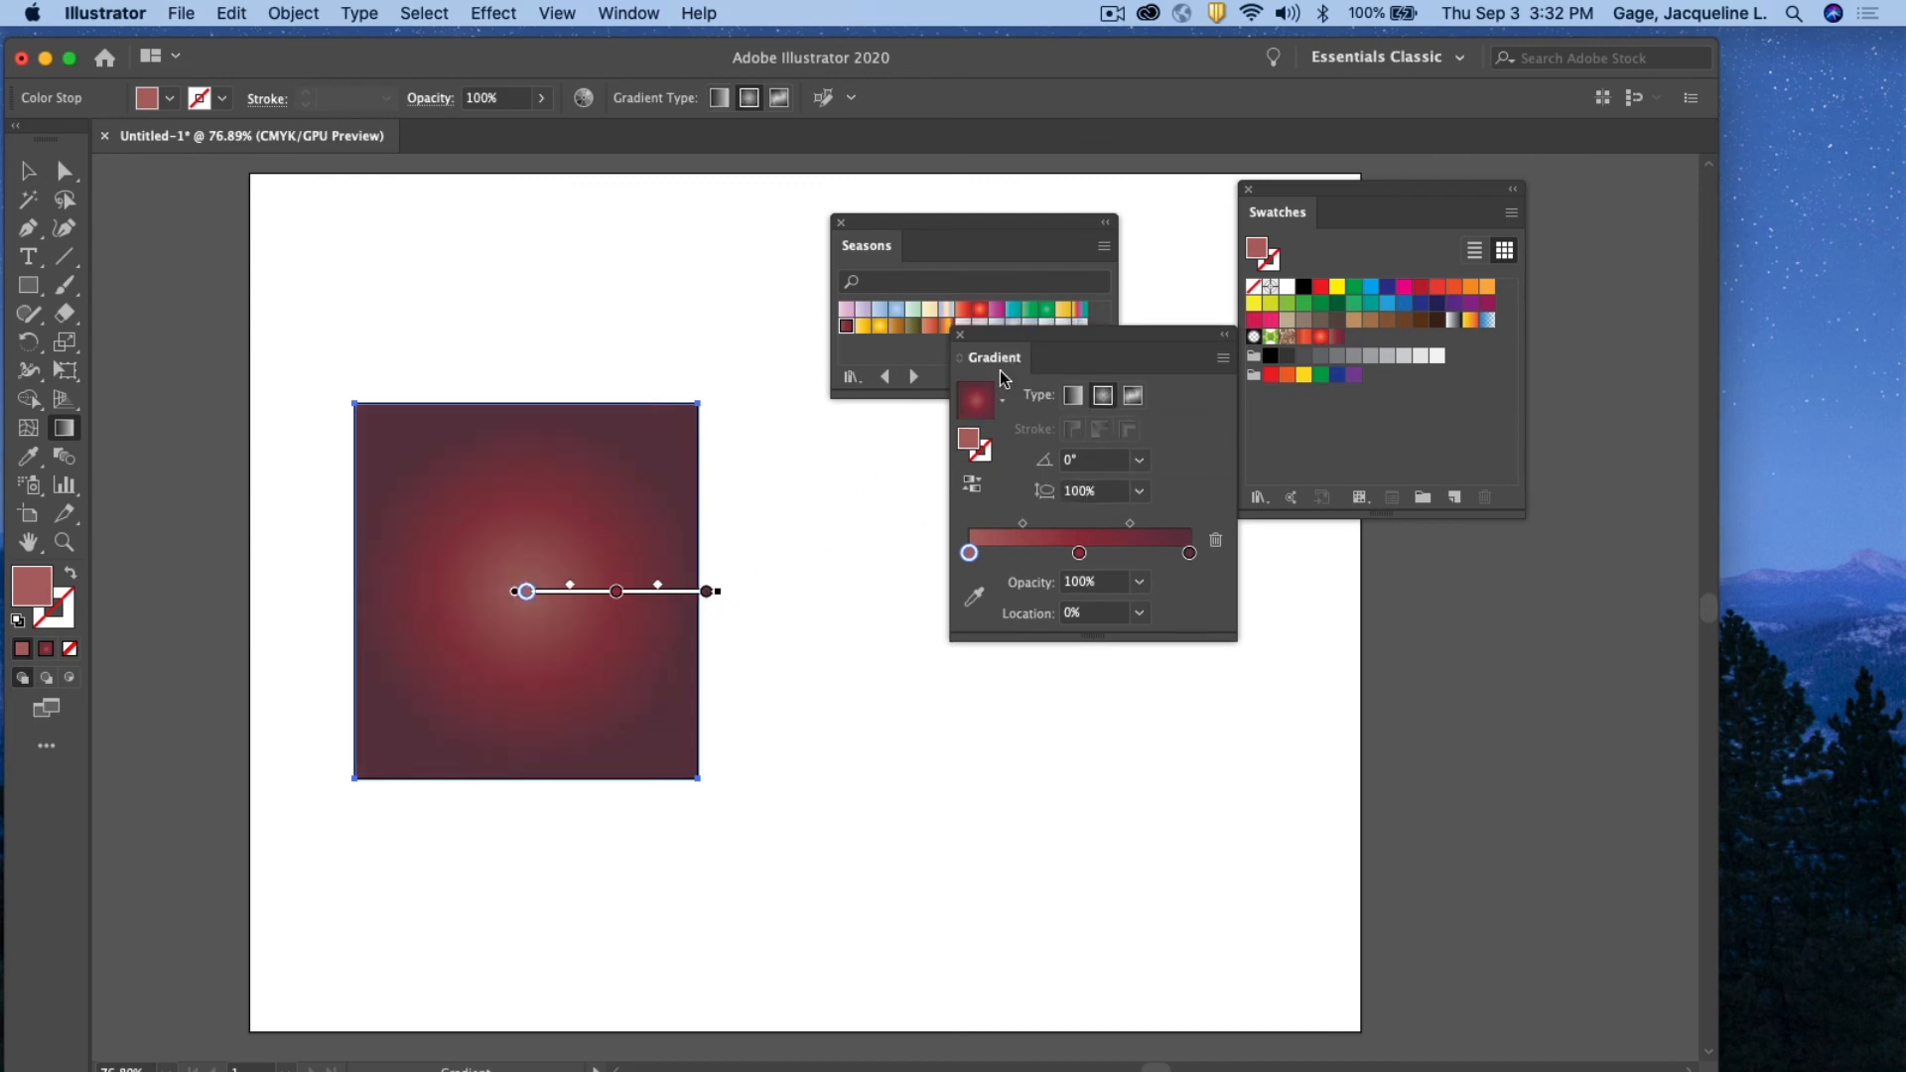
{"action": "left_click_drag", "start_coordinate": [1008, 340], "coordinate": [987, 507]}
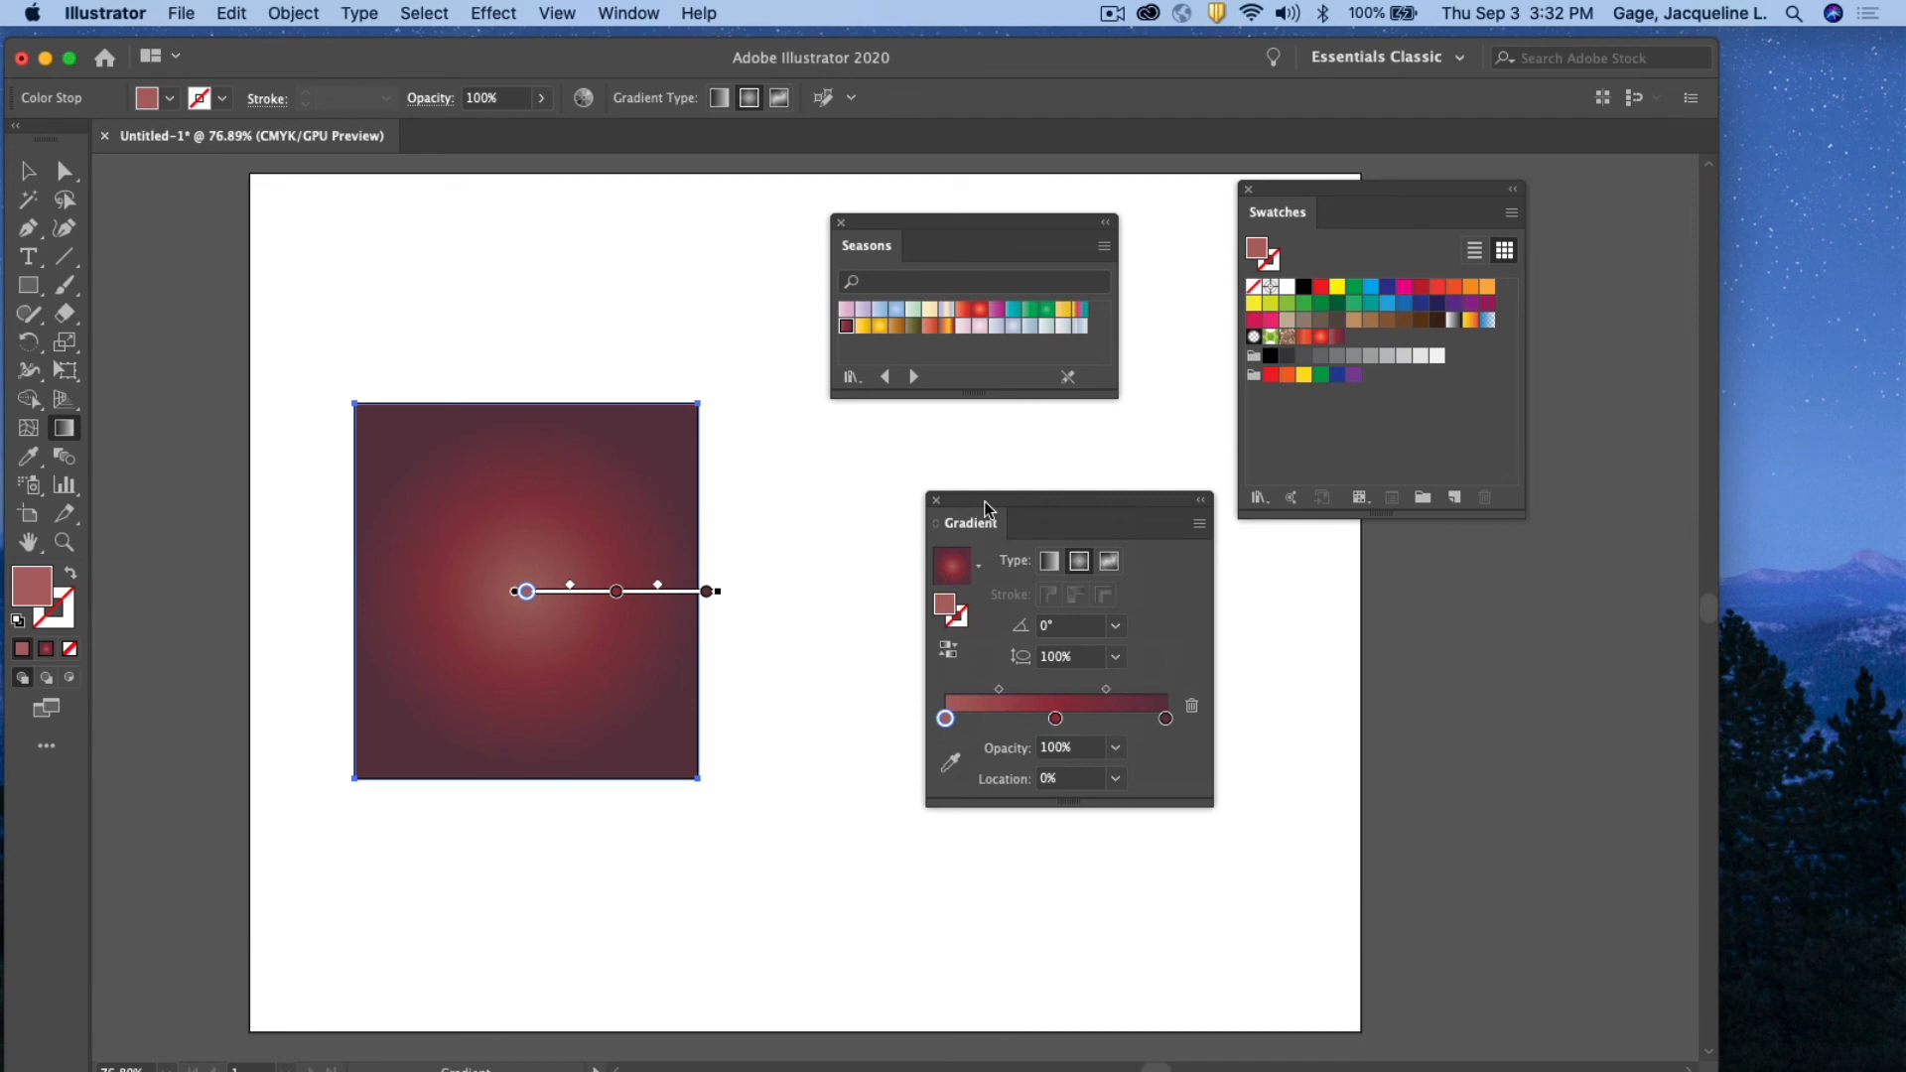